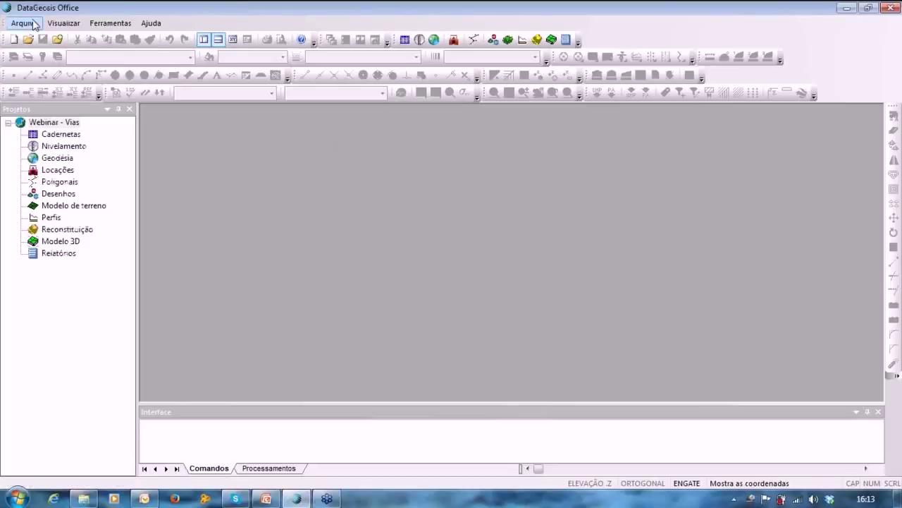
Add Webinar_Vias.cdn from the desktop's Webinar - Vias folder to the project.
click(24, 23)
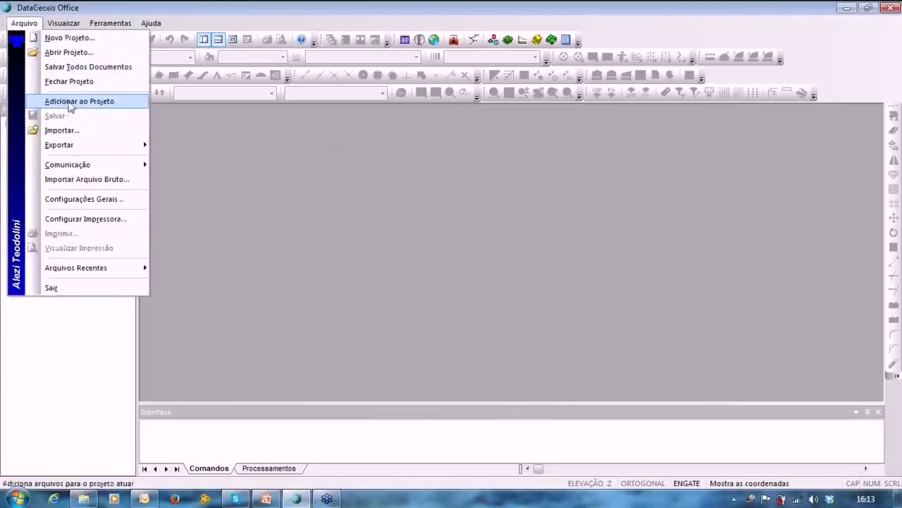
click(71, 102)
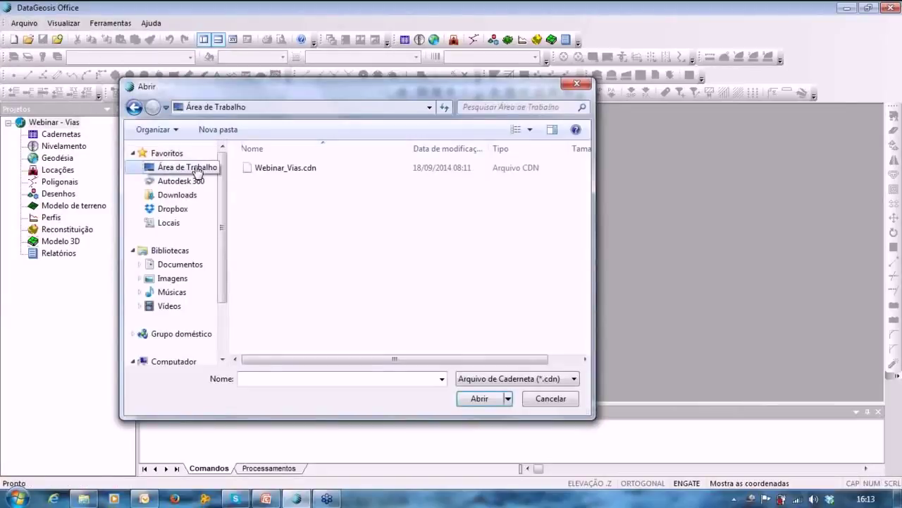
click(196, 170)
scroll(289, 169, down, 2)
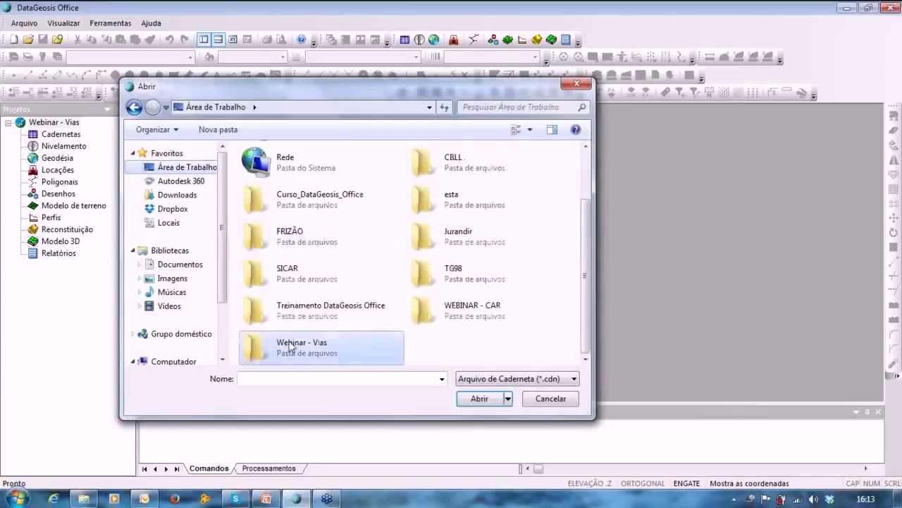
double_click(292, 349)
double_click(292, 170)
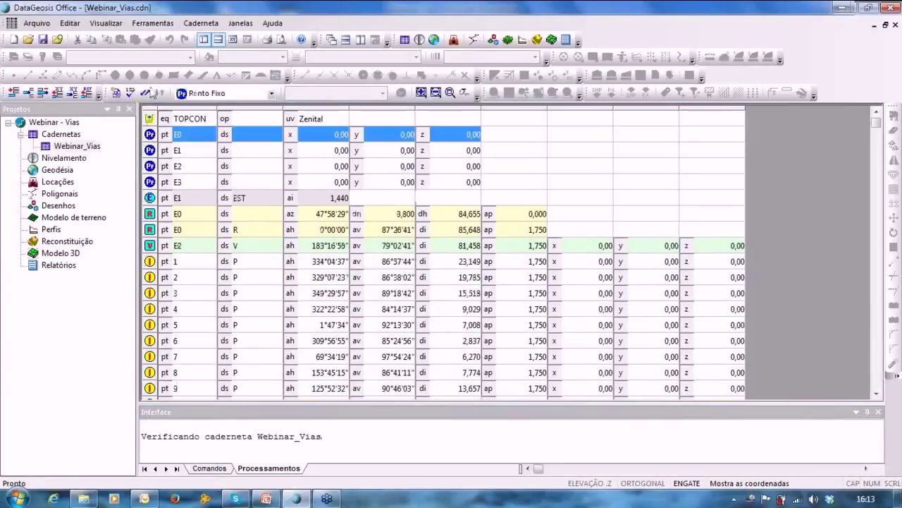
Delete the E0, E2 and E3 fixed-point rows, leaving only E1.
click(42, 93)
key(Delete)
click(441, 280)
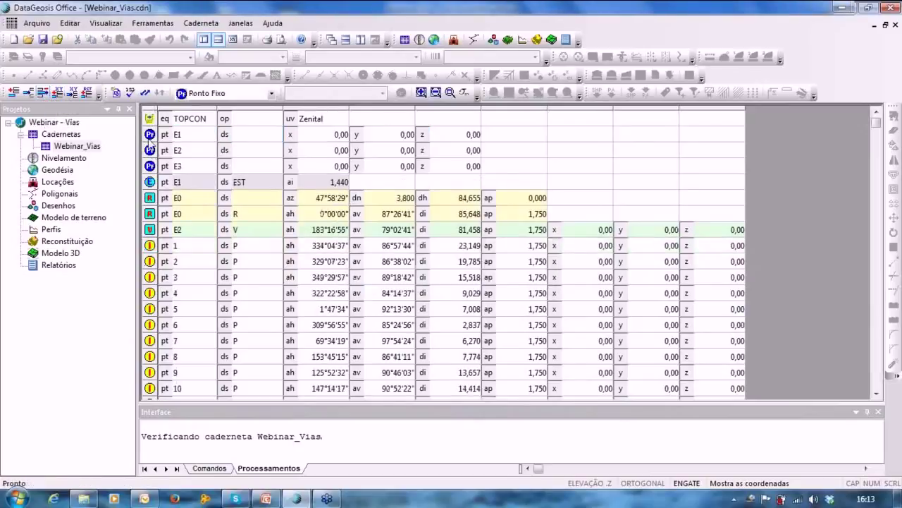
drag(152, 150, 151, 163)
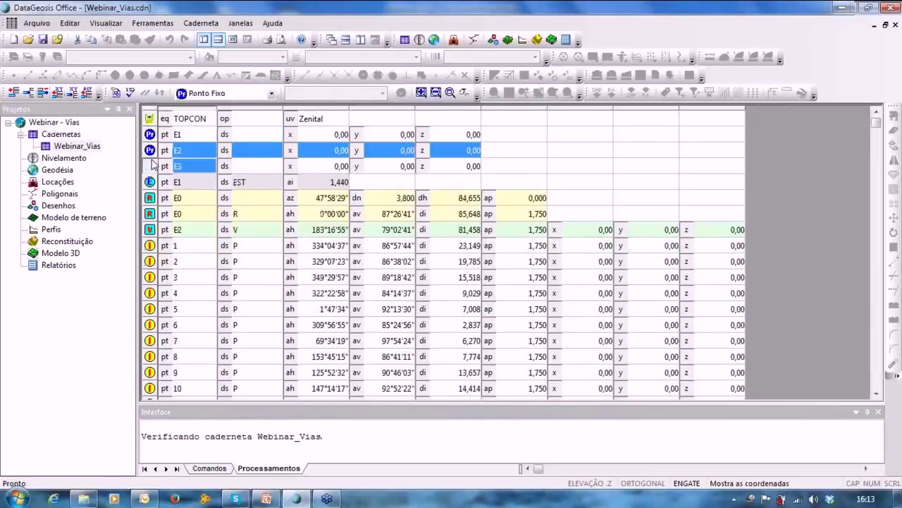
click(43, 93)
key(Delete)
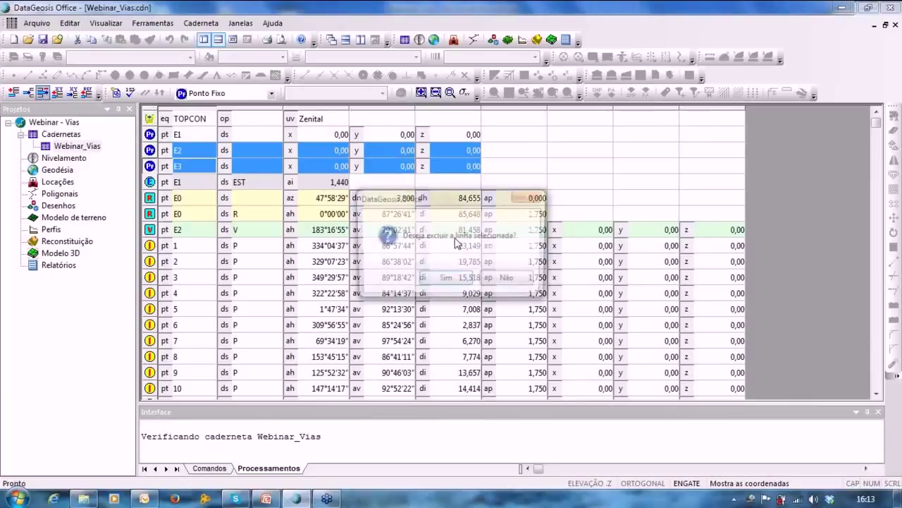
click(432, 280)
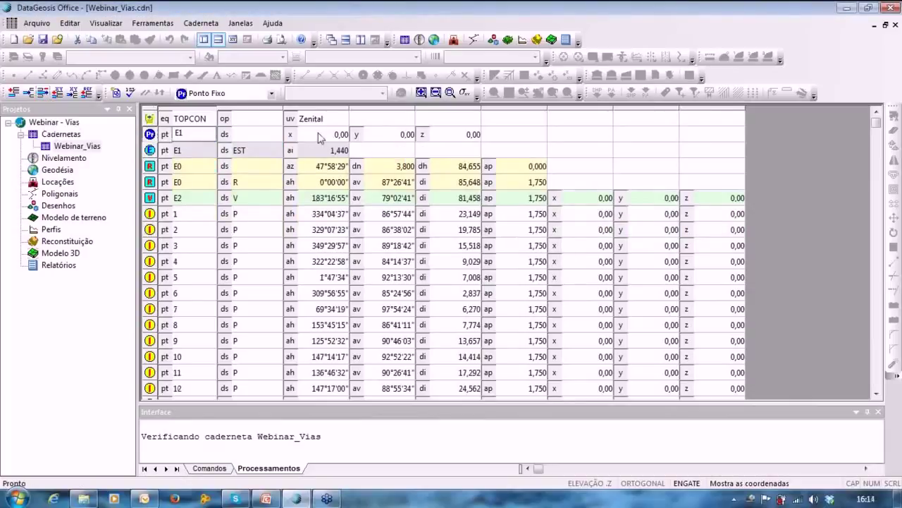
Give E1 coordinates 1000, 2000, 500 and calculate the field book with F9.
click(342, 135)
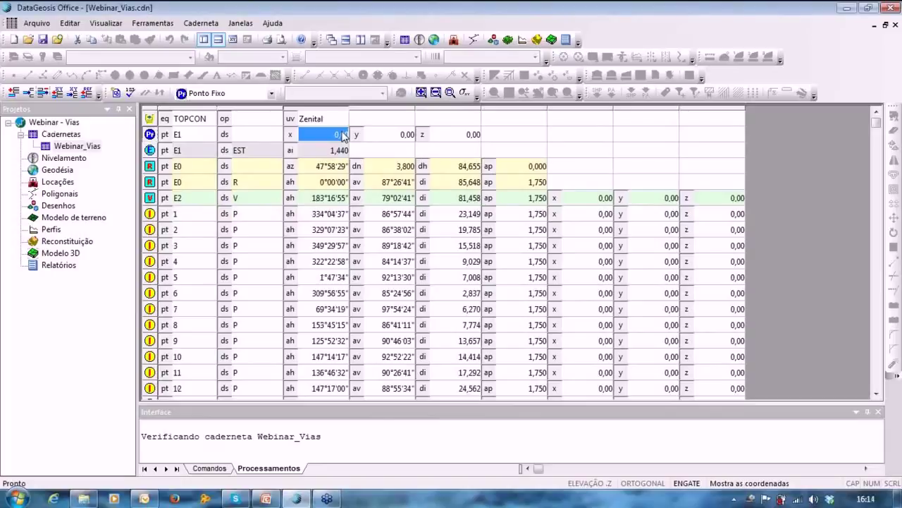
text(1000)
key(Tab)
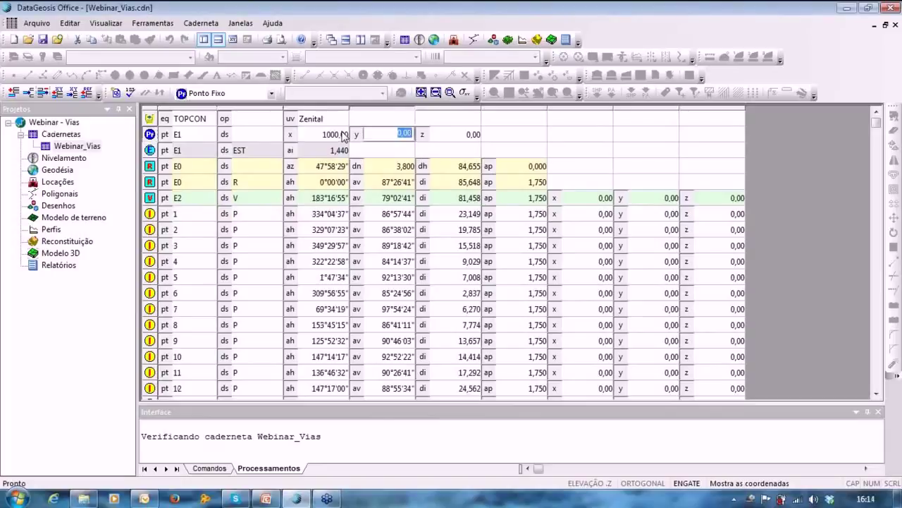
text(2000)
key(Tab)
text(500)
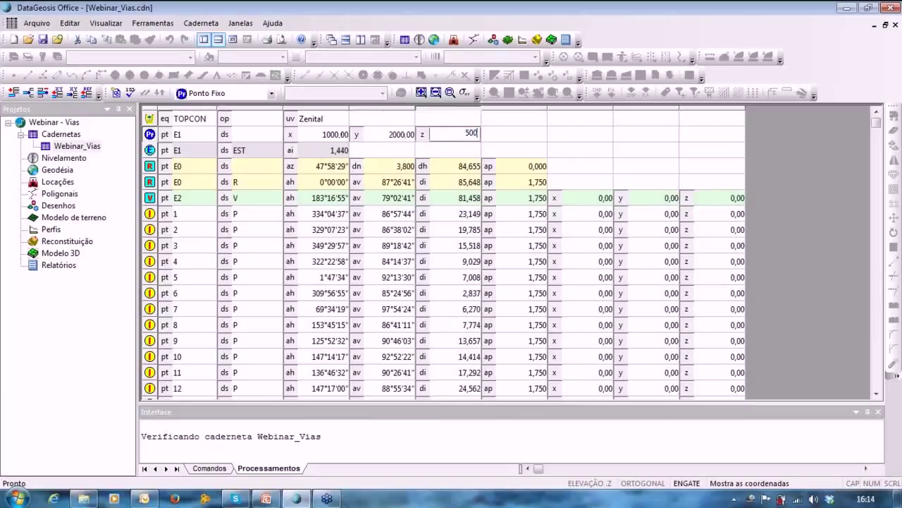
click(508, 141)
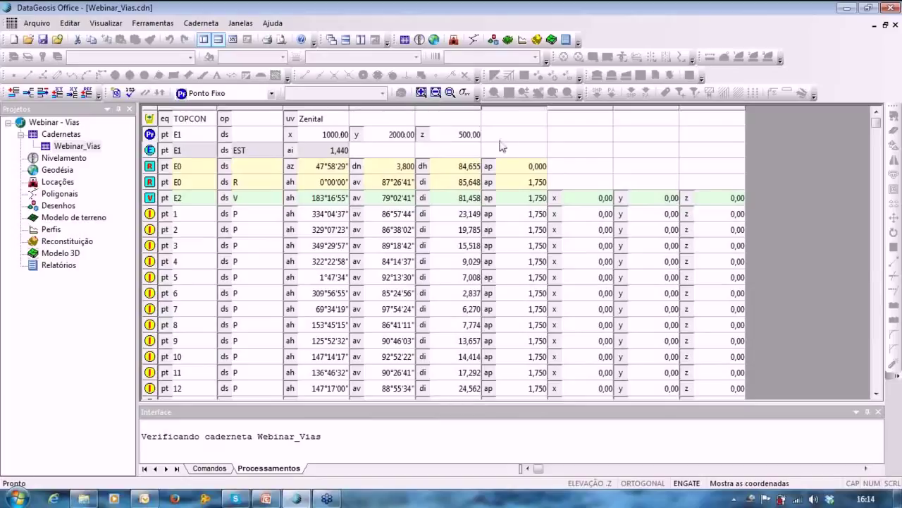
key(F9)
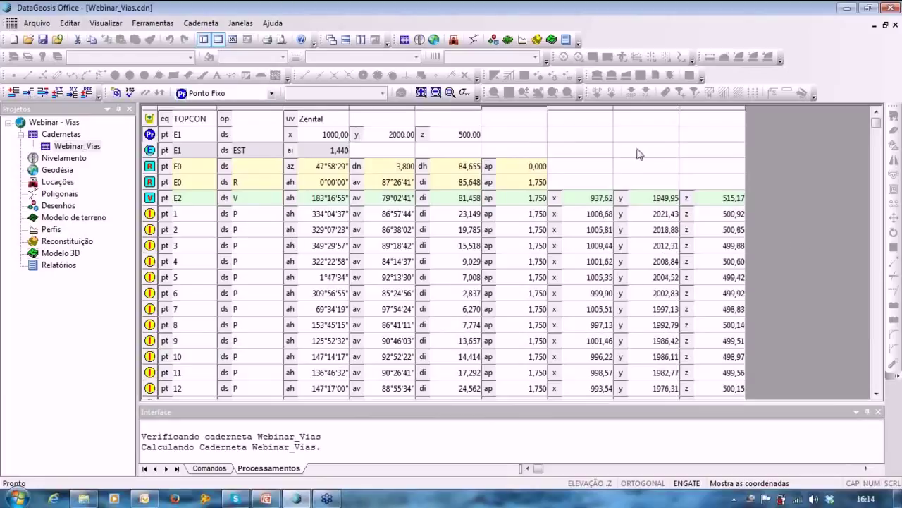
Create a traverse named Vias from the Webinar_Vias field book, accepting its station sequence.
right_click(43, 308)
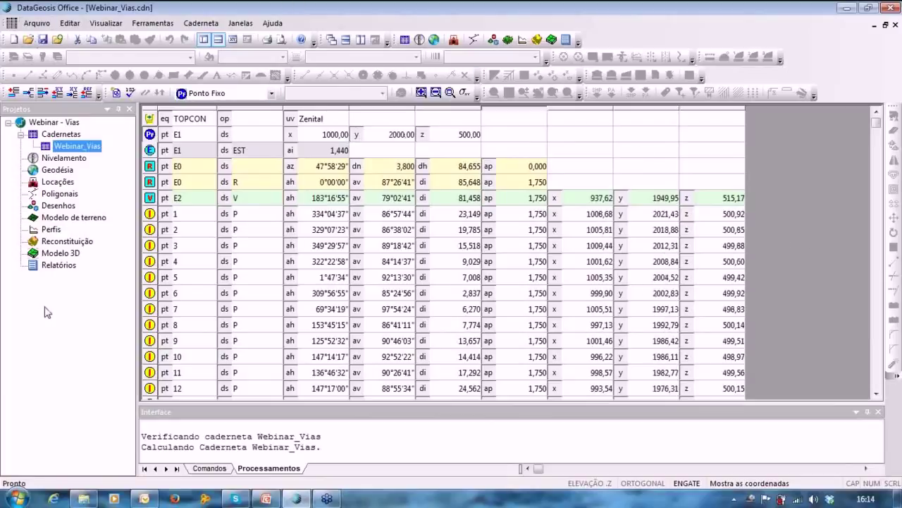
mouse_move(82, 361)
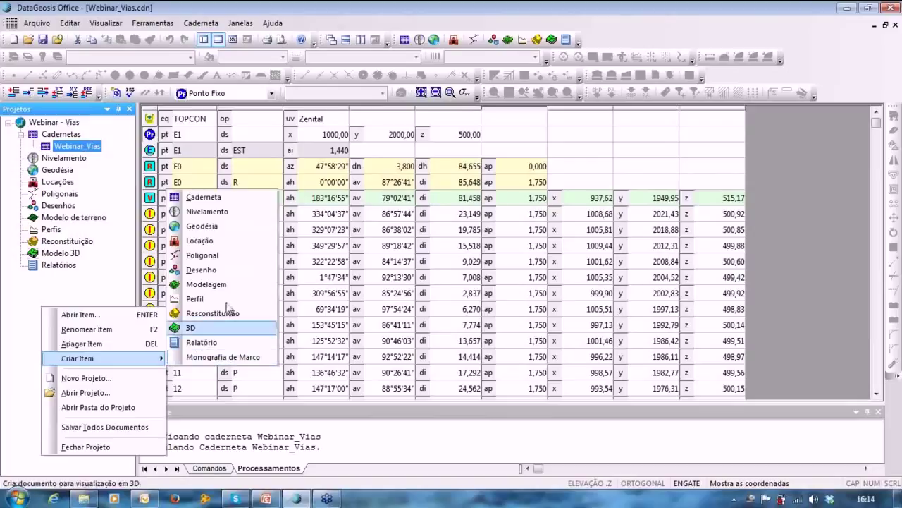
click(219, 257)
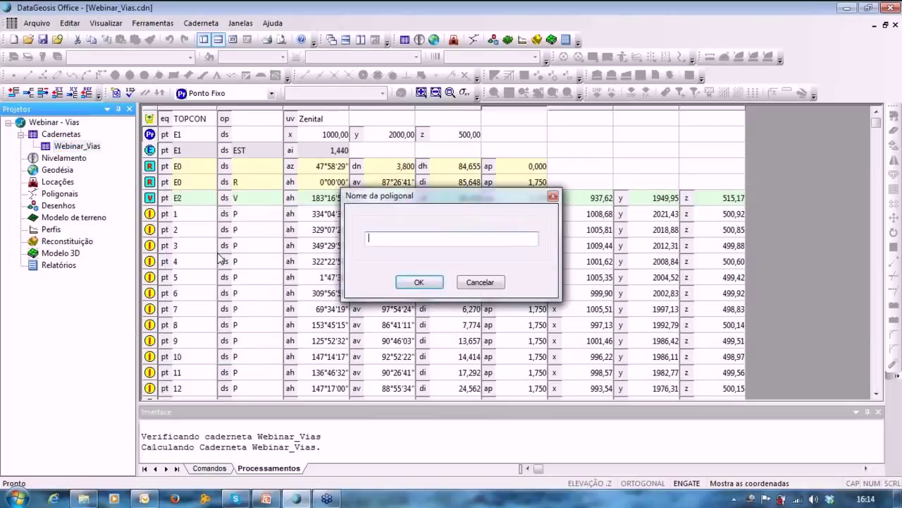
text(Vias)
key(Return)
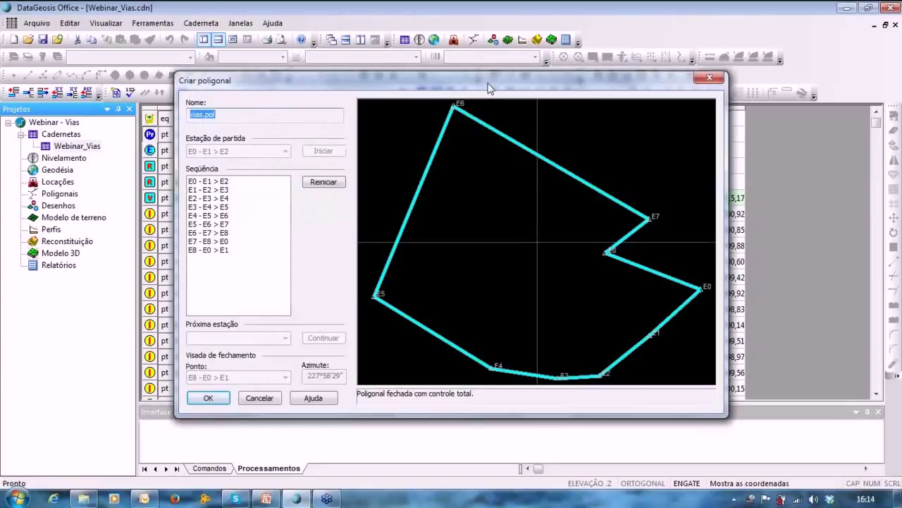
drag(490, 87, 489, 50)
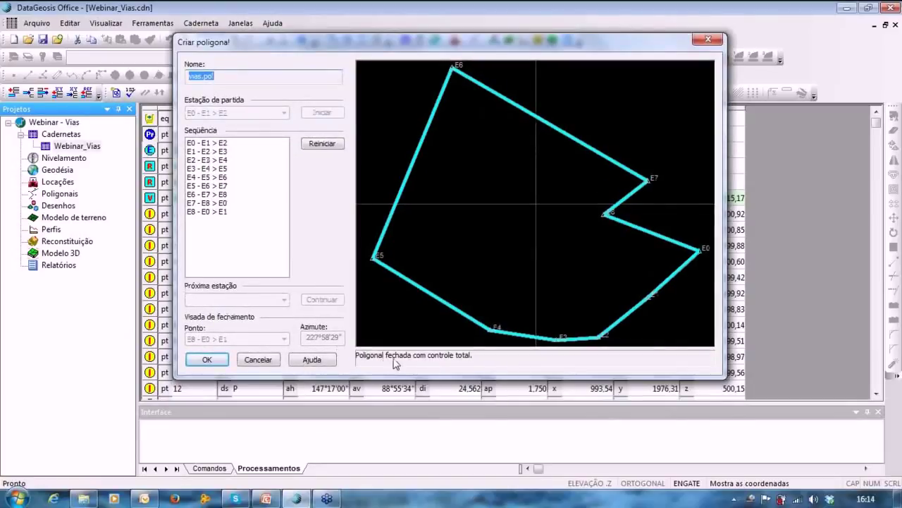
click(207, 361)
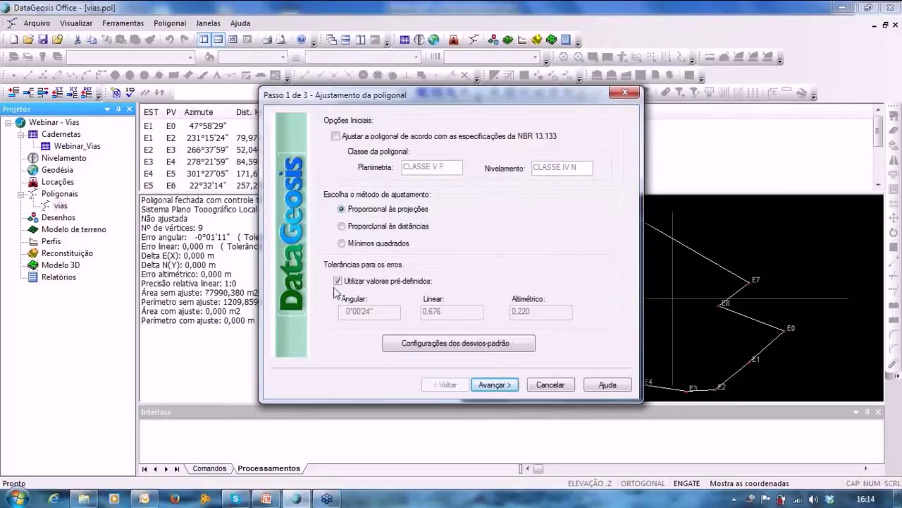
Apply custom tolerances of 0°01'24" angular, 0,8 linear and 0,5 elevation, then run the conventional adjustment.
click(337, 281)
click(360, 311)
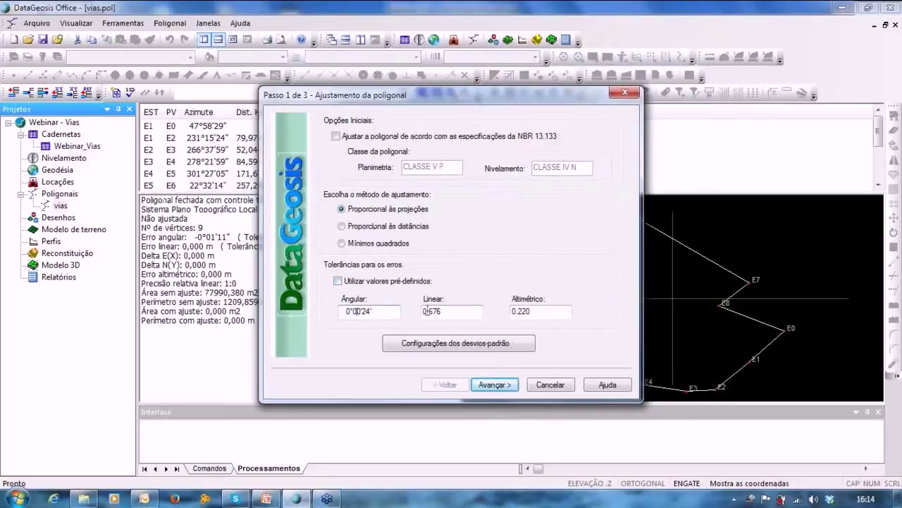
key(BackSpace)
text(1)
key(Tab)
text(0,8)
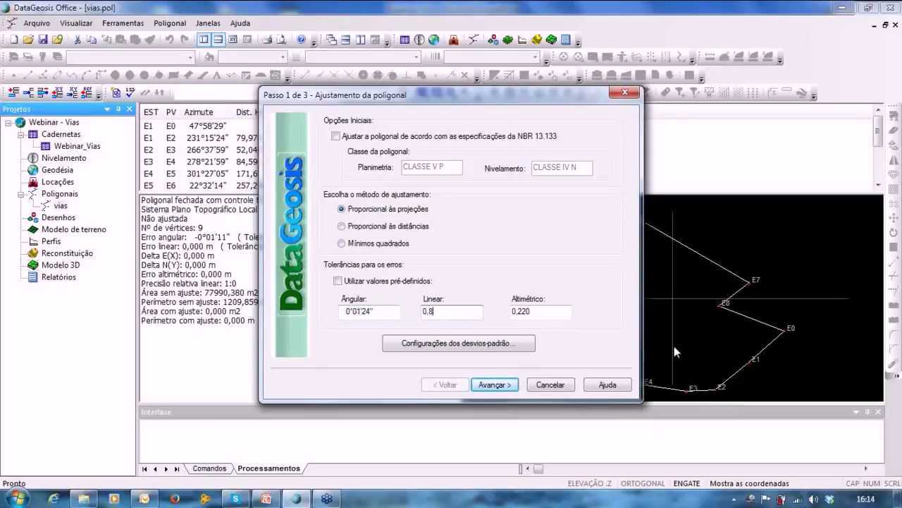
key(Tab)
key(BackSpace)
key(BackSpace)
key(BackSpace)
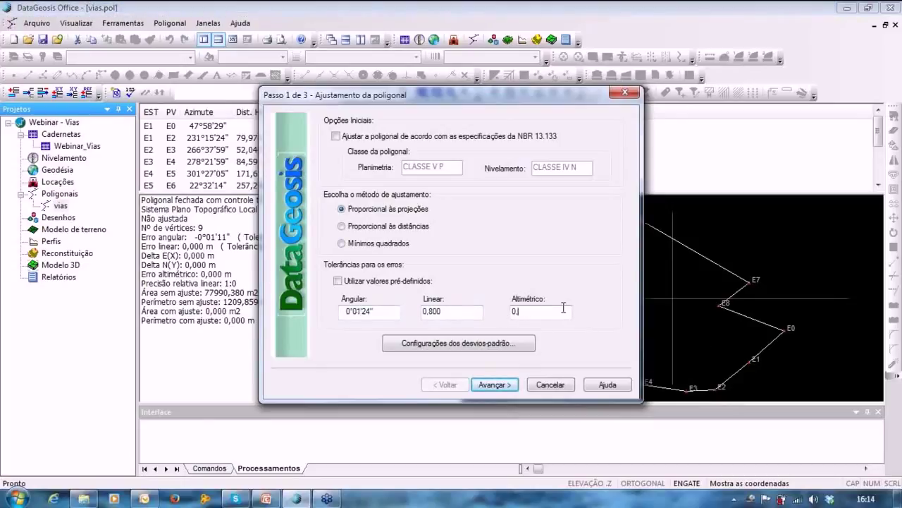
text(5)
key(Return)
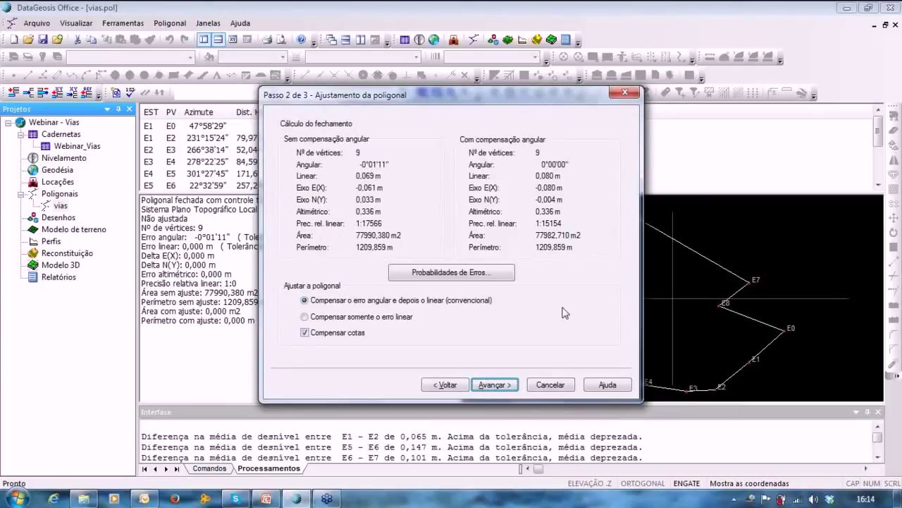
key(Return)
key(Return)
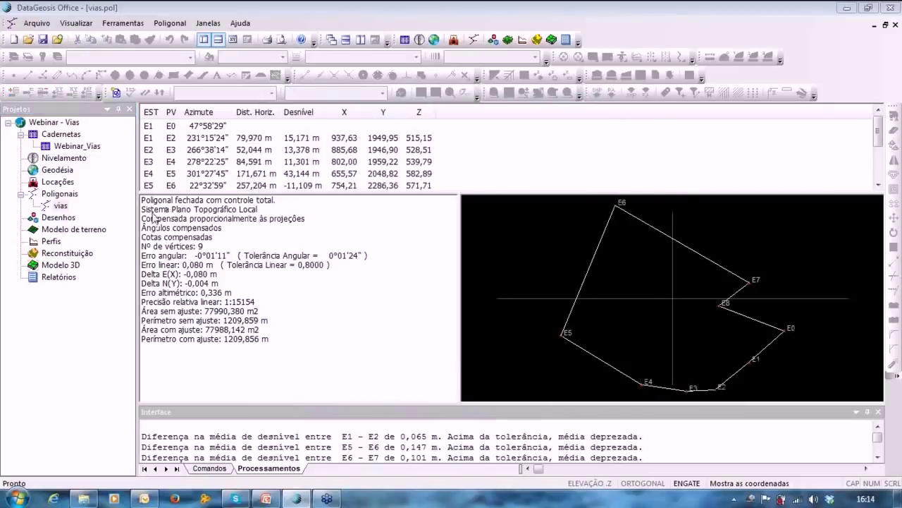
Create the drawing 'Projeto Viário' plotting the Webinar_Vias points in local topographic coordinates.
right_click(71, 336)
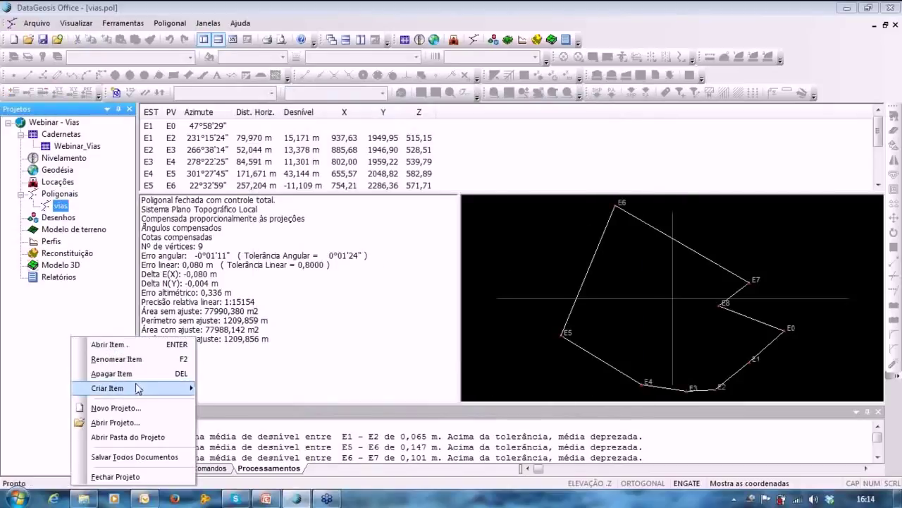
mouse_move(170, 388)
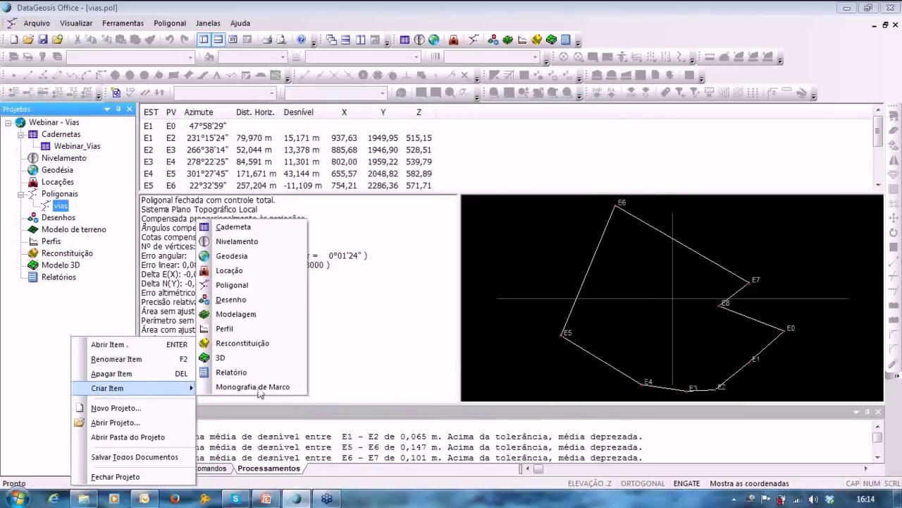
click(233, 300)
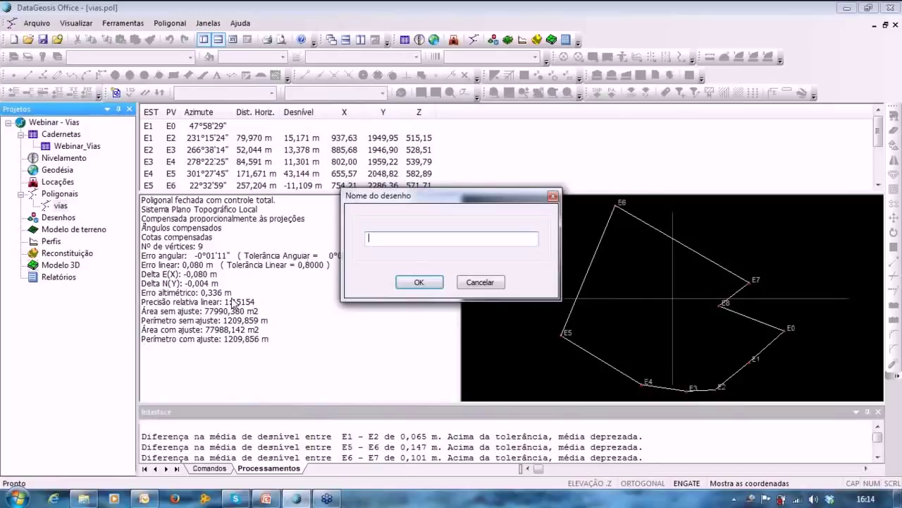
text(Projeto Viário)
key(Return)
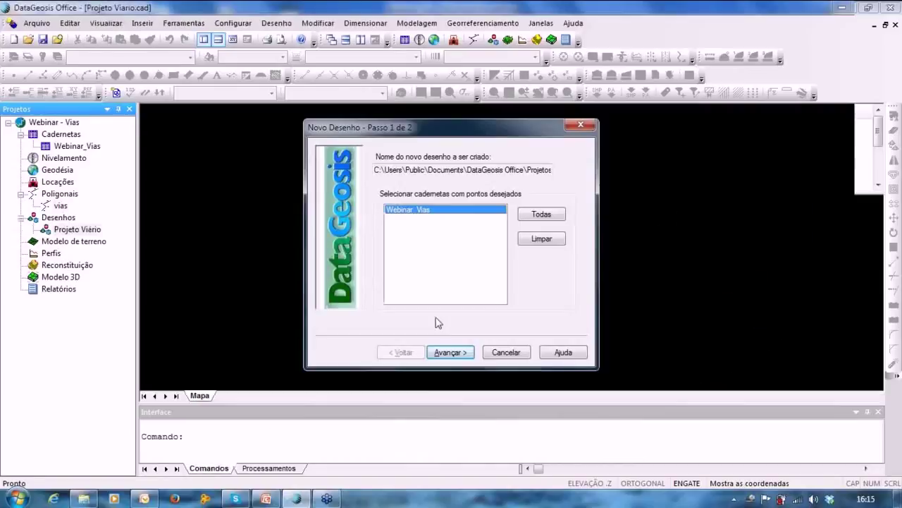
click(442, 353)
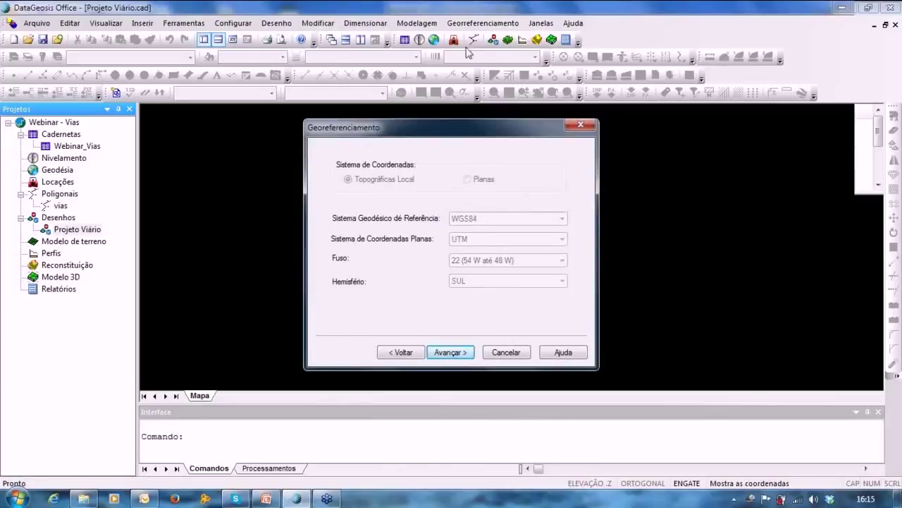
click(460, 352)
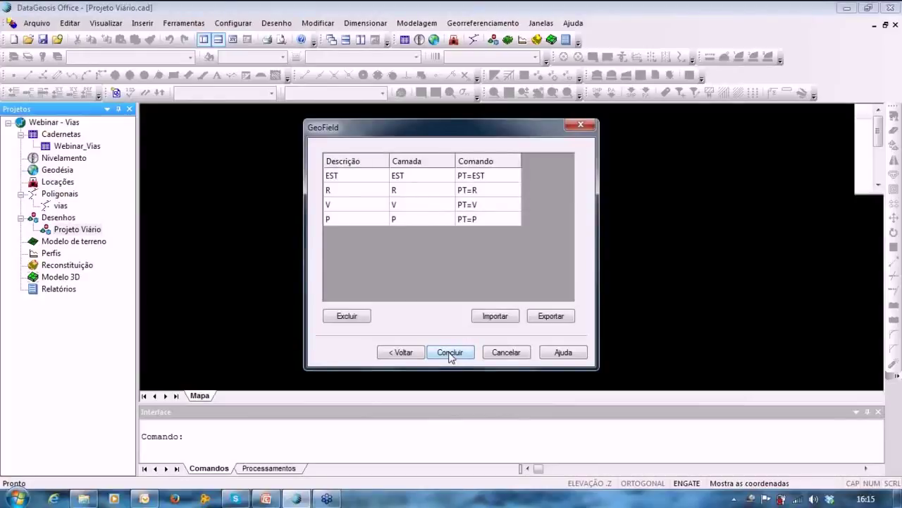
click(450, 353)
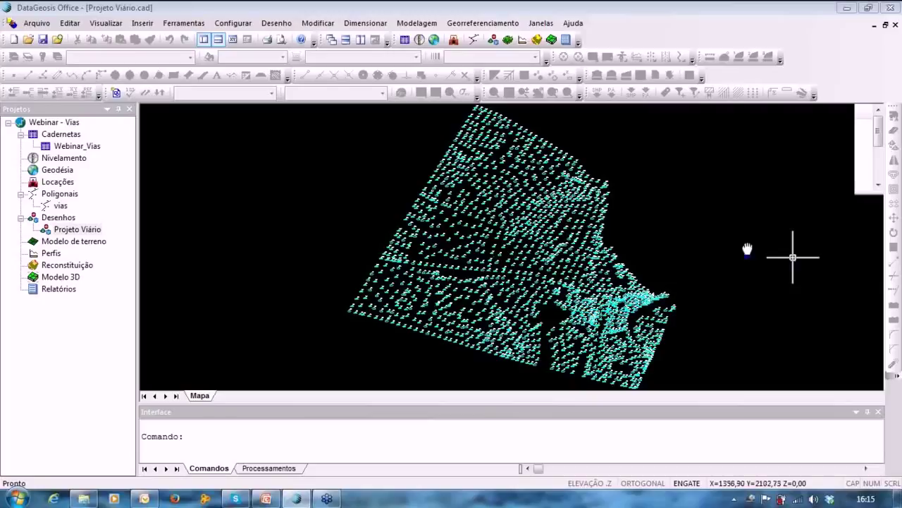
middle_drag(747, 249, 717, 236)
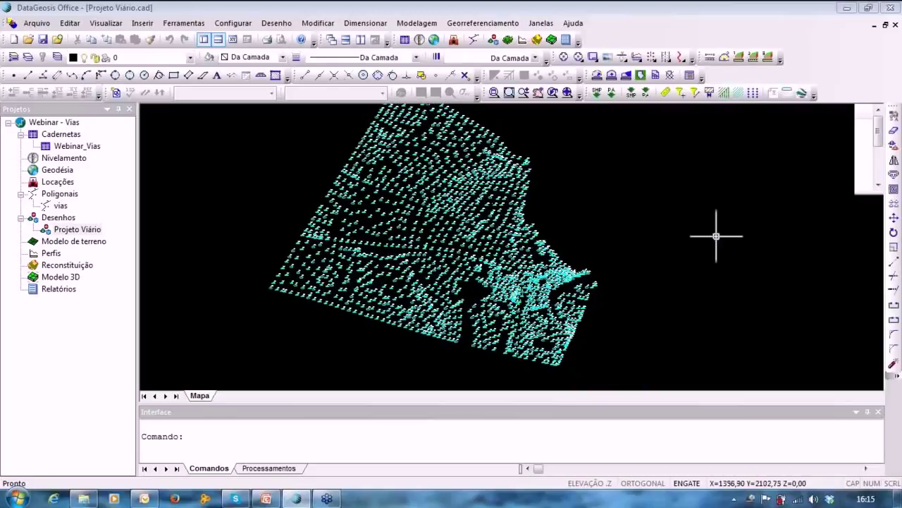
mouse_move(703, 246)
middle_down()
mouse_move(715, 252)
mouse_move(678, 238)
middle_up()
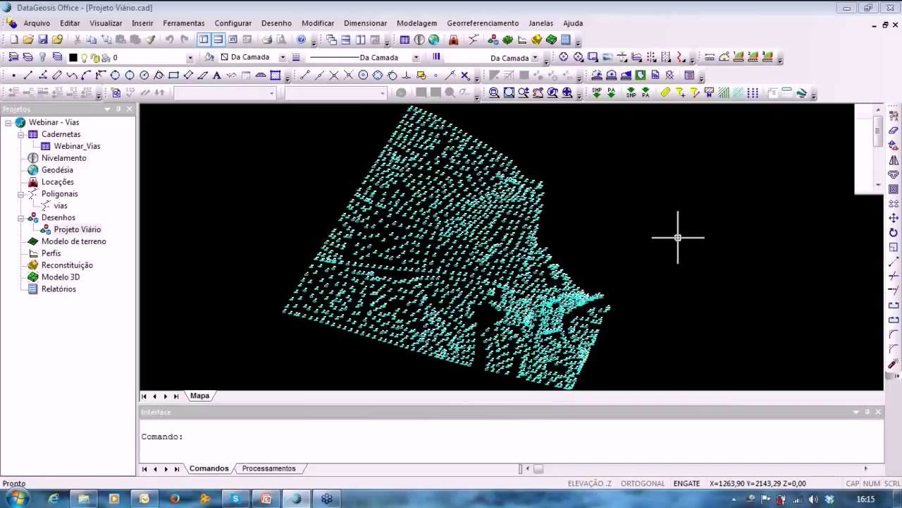
Build a terrain model named MDT with the default elevation filters and breakline settings.
click(424, 25)
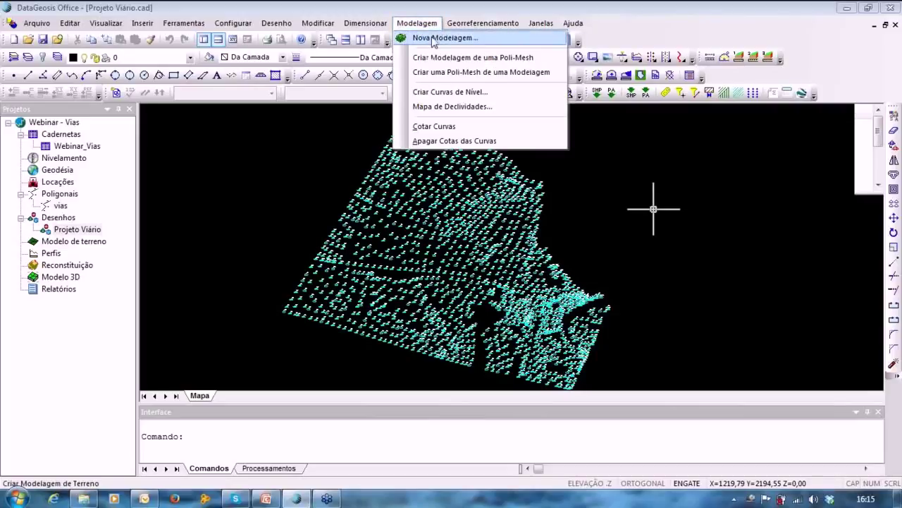
click(434, 39)
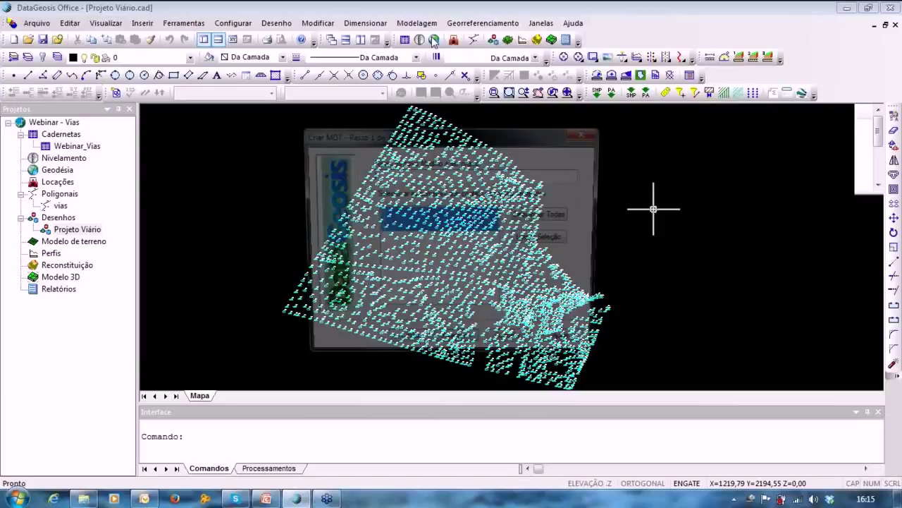
text(MDT)
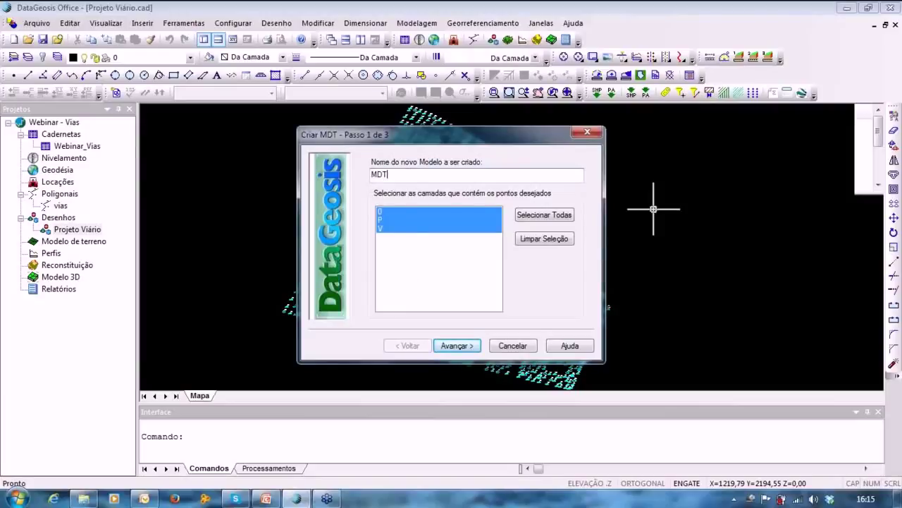
click(456, 345)
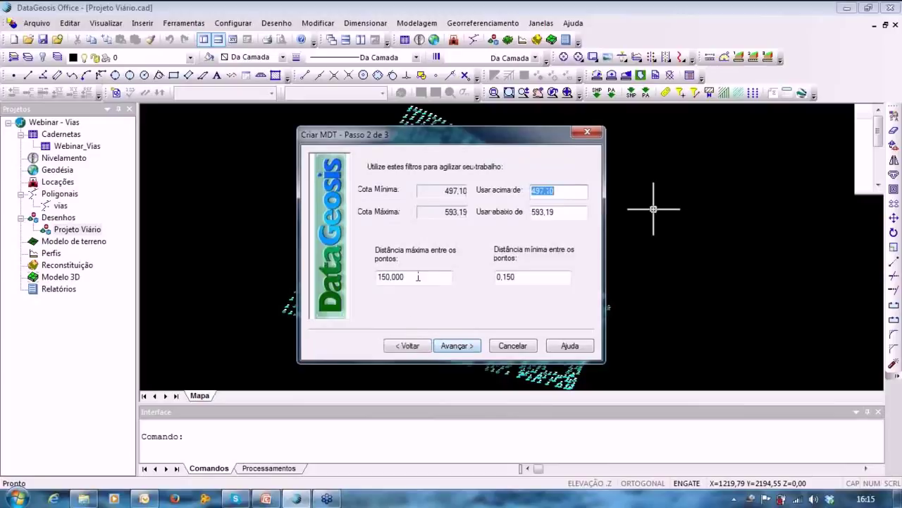
click(456, 346)
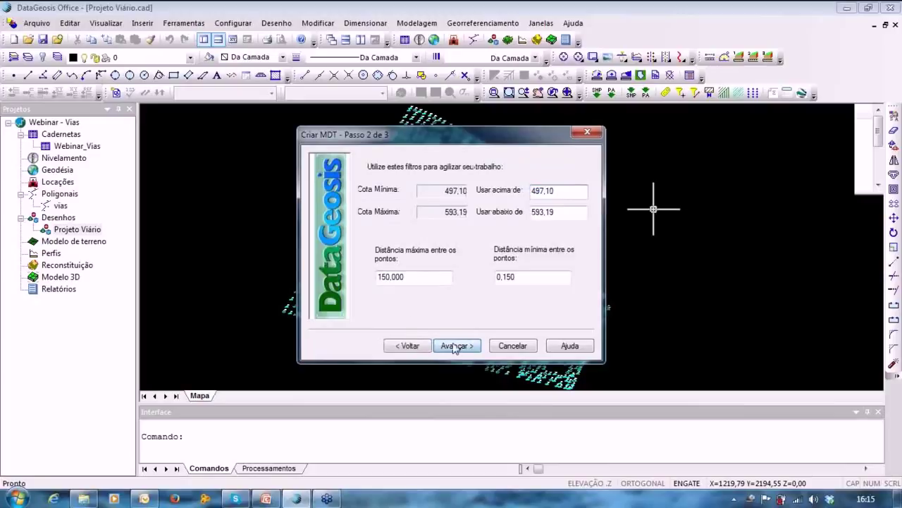
click(456, 346)
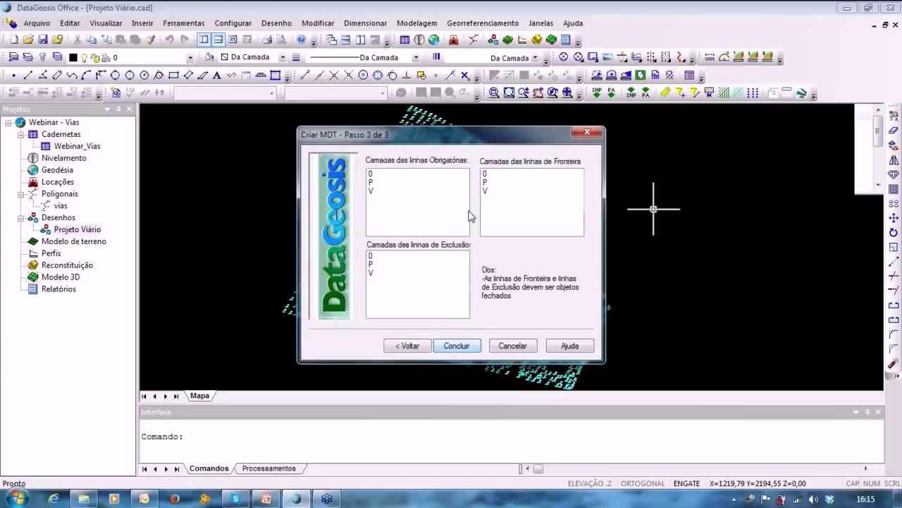
click(457, 345)
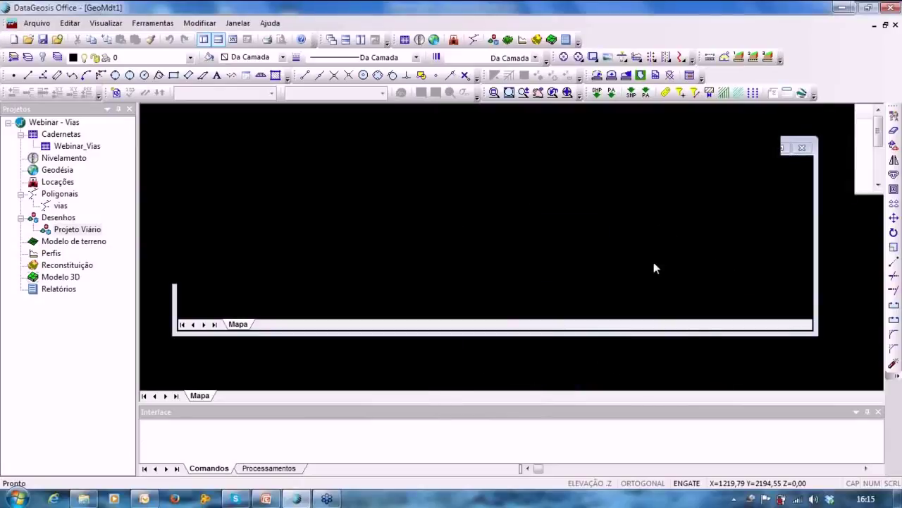
Pan around the generated MDT surface, then select the Projeto Viário drawing.
scroll(563, 272, up, 2)
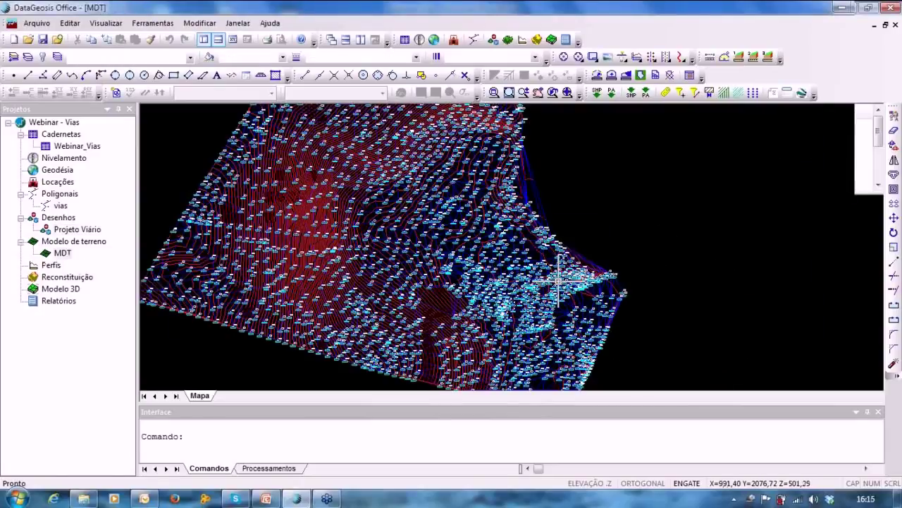
middle_drag(485, 237, 583, 260)
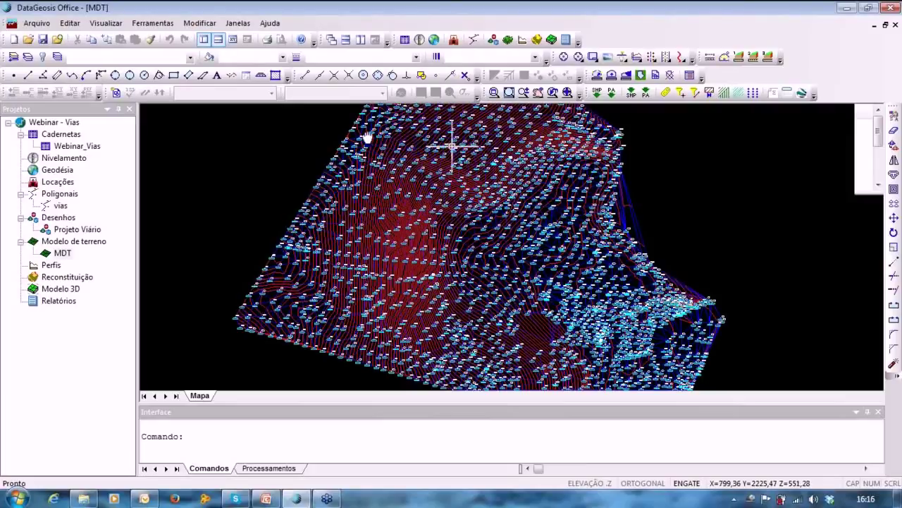
mouse_move(367, 137)
middle_down()
mouse_move(370, 176)
mouse_move(359, 171)
middle_up()
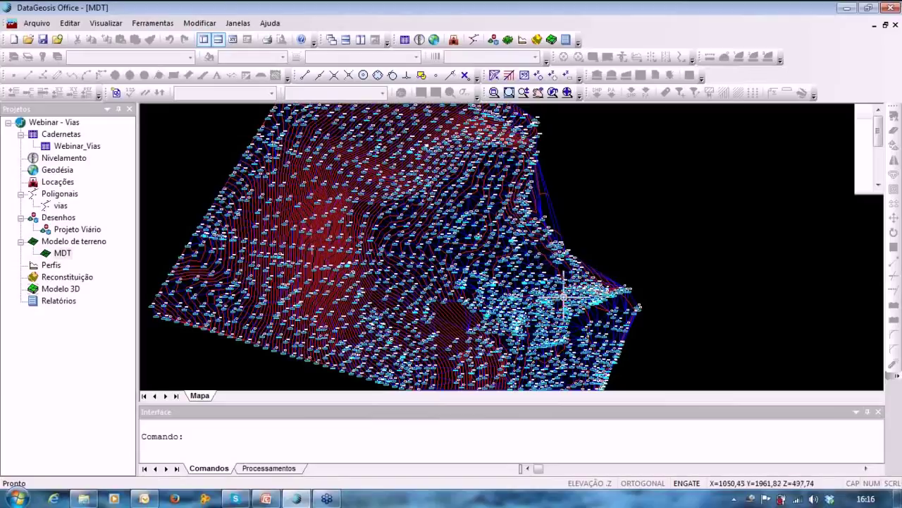
mouse_move(574, 366)
middle_down()
mouse_move(598, 331)
mouse_move(568, 348)
middle_up()
scroll(568, 348, down, 3)
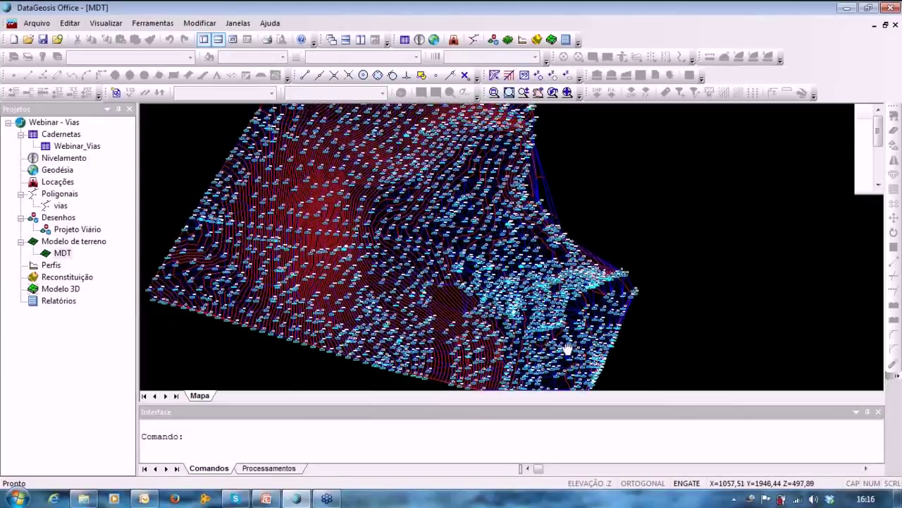
click(86, 233)
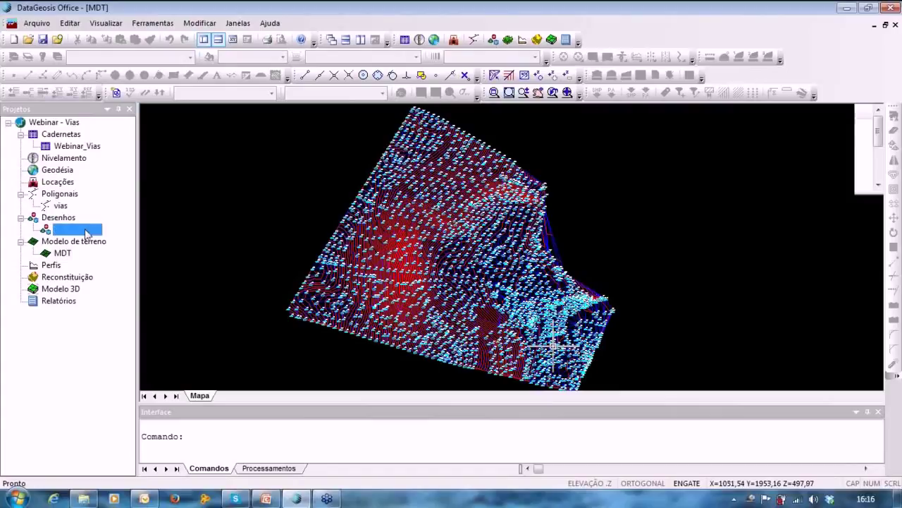
Generate contour lines from MDT on Projeto Viário using contour sets 001 and 002.
double_click(87, 234)
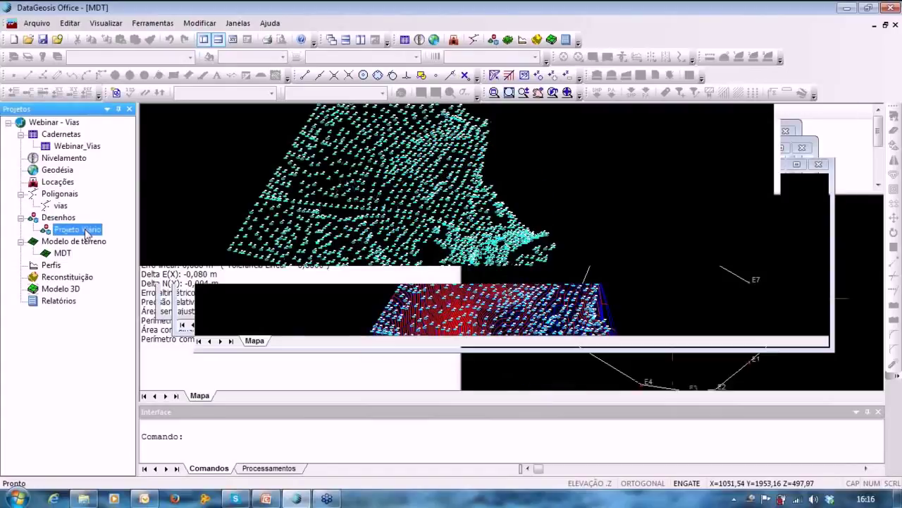
click(417, 23)
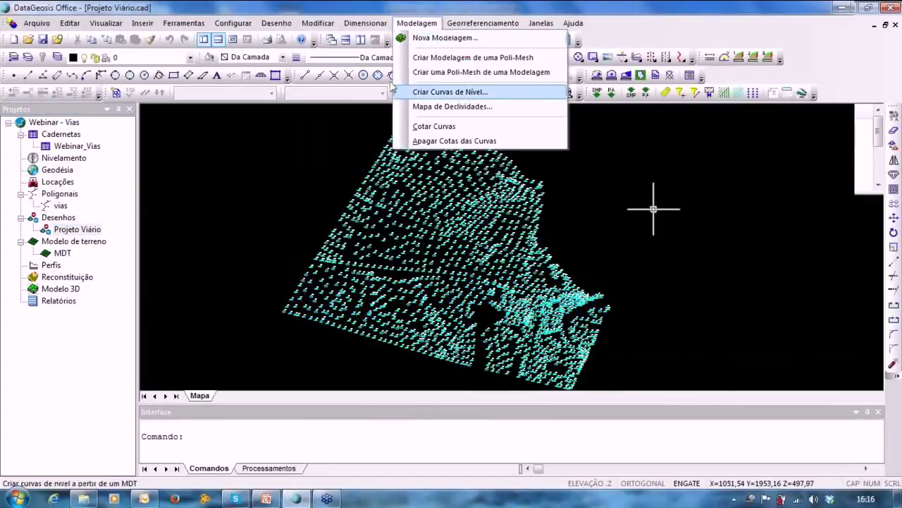
click(426, 93)
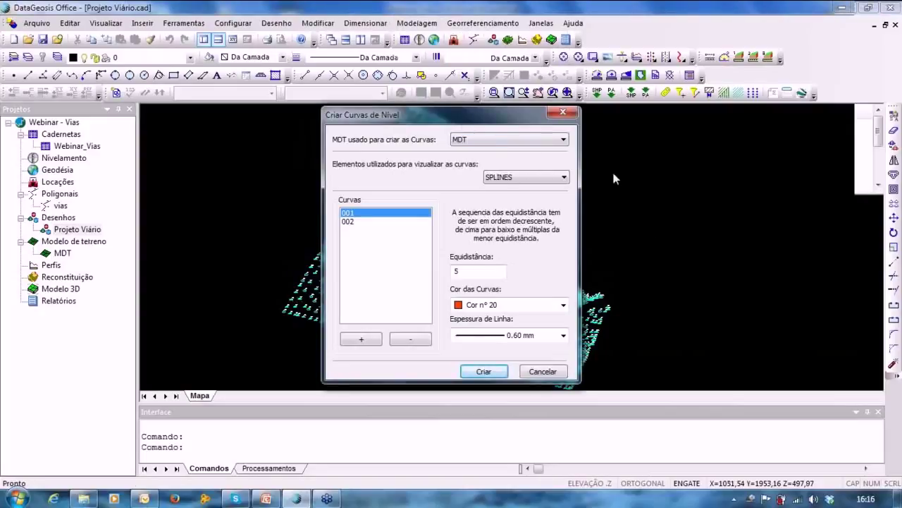
click(477, 143)
click(470, 152)
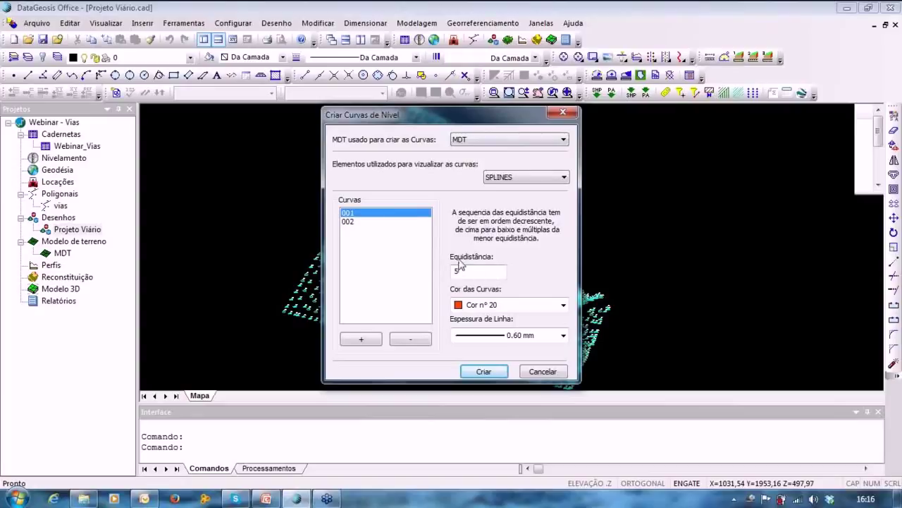
click(347, 222)
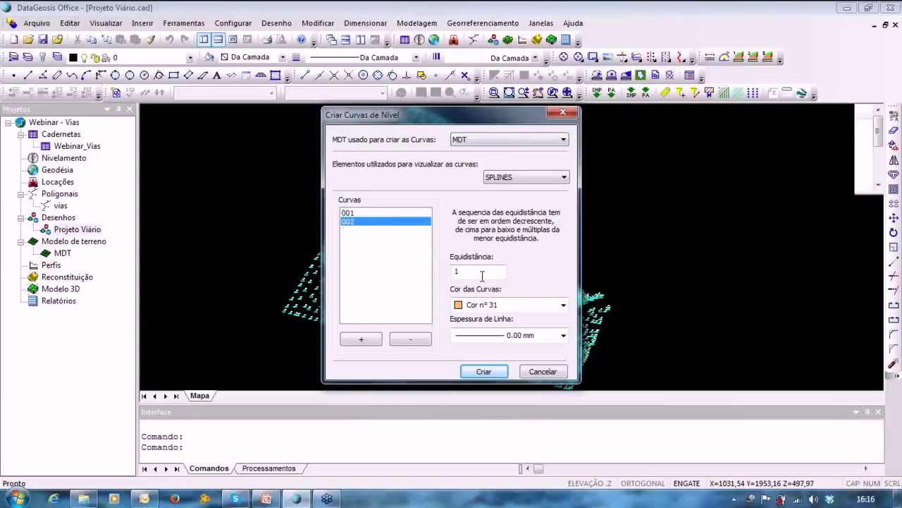
click(495, 373)
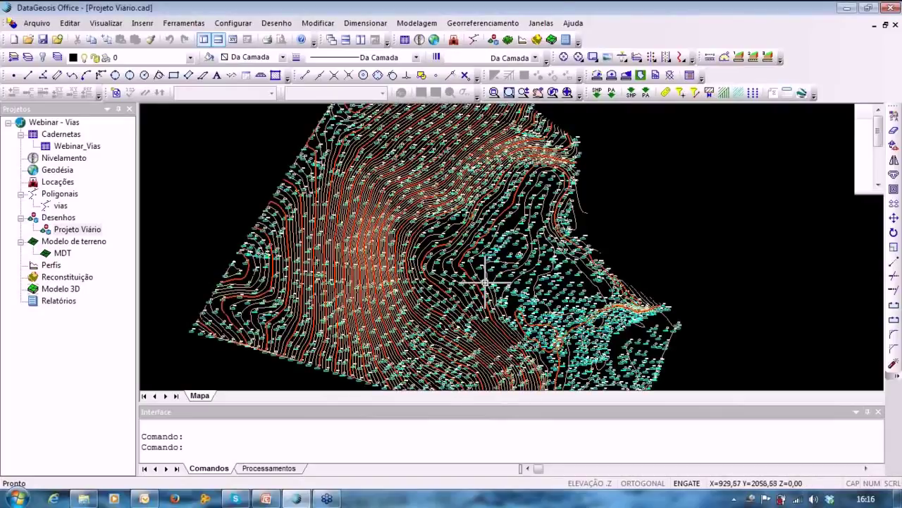
mouse_move(533, 301)
middle_down()
mouse_move(424, 329)
mouse_move(460, 346)
middle_up()
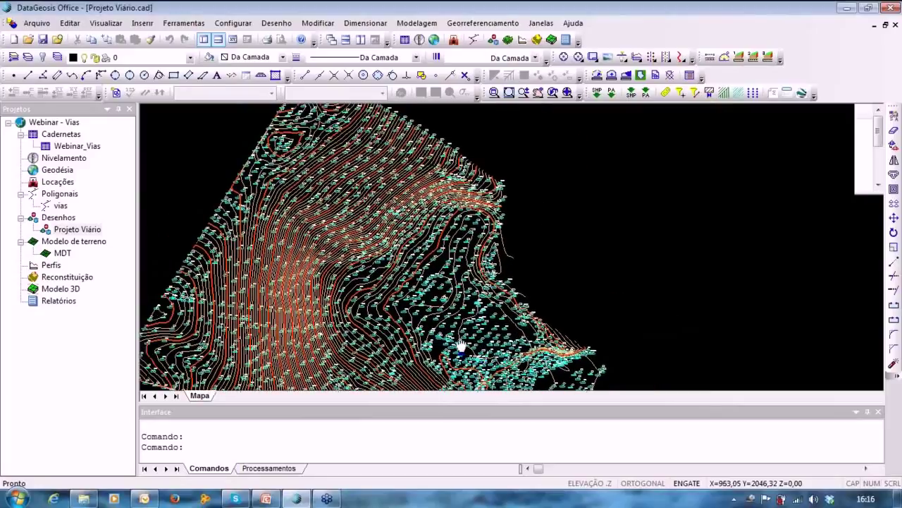
click(417, 23)
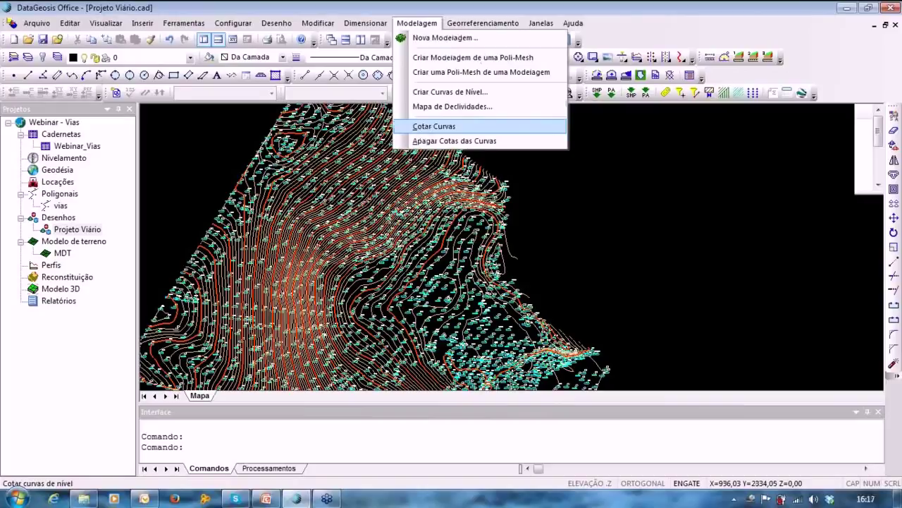
Label the contours with elevations in style Padrão at height 2 along a line across the terrain.
click(434, 126)
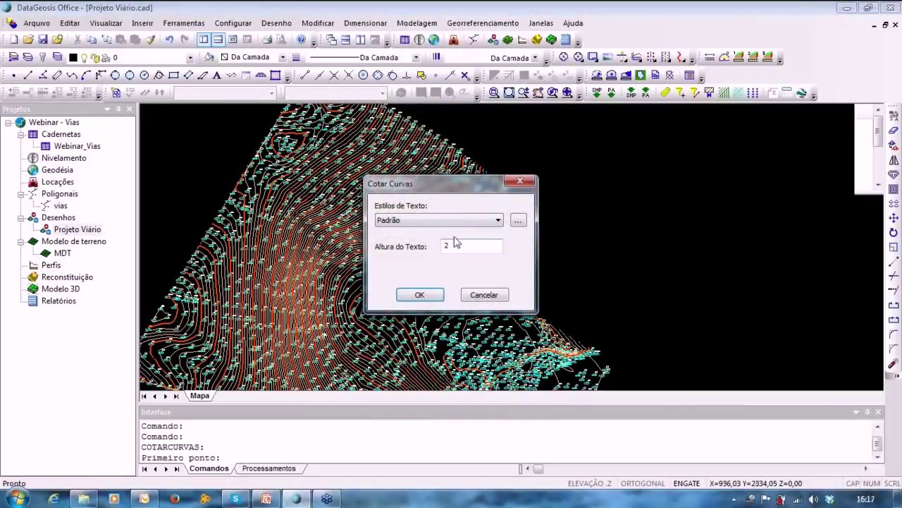
click(410, 296)
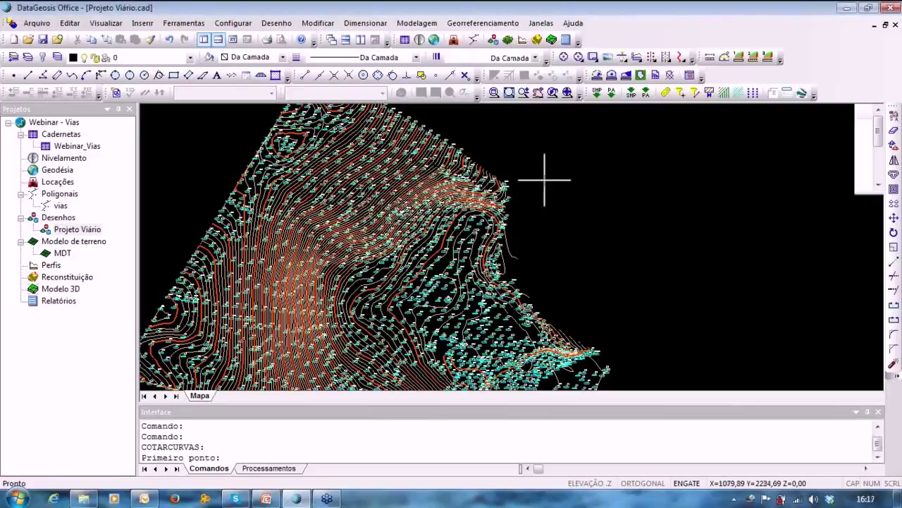
click(550, 206)
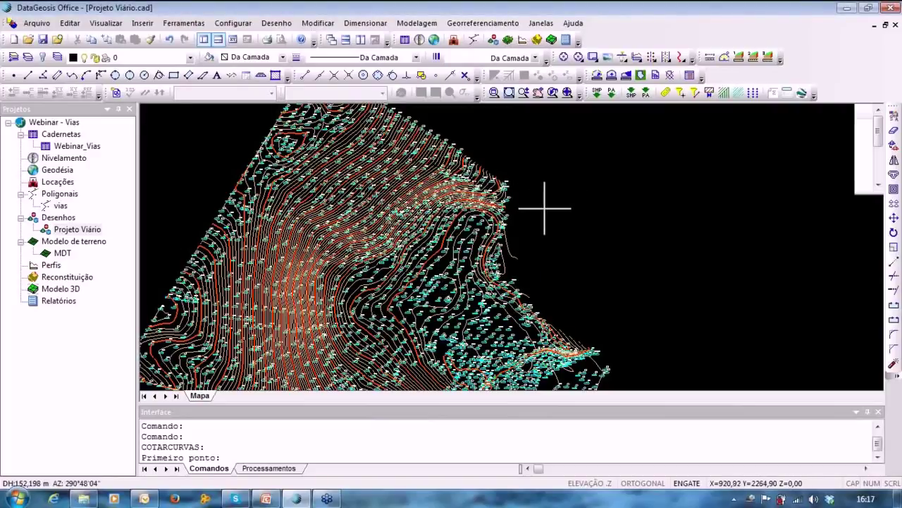
middle_drag(417, 177, 528, 288)
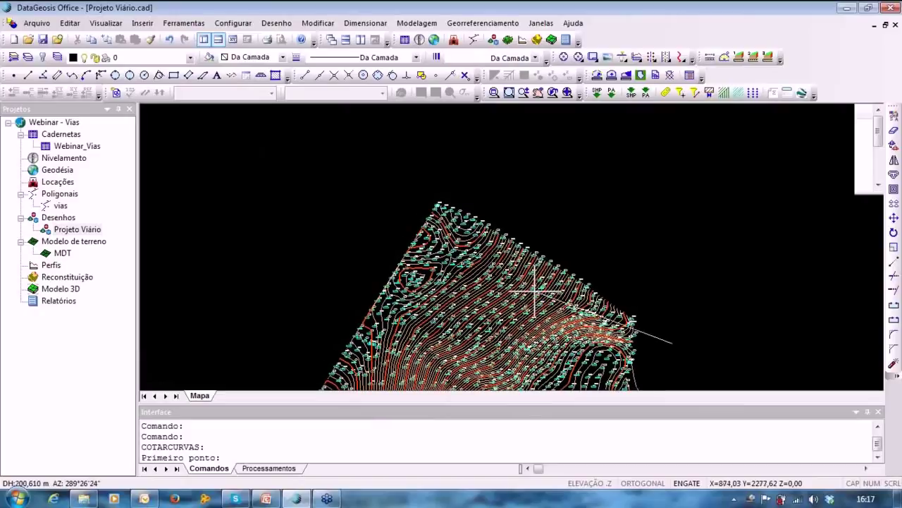
click(404, 227)
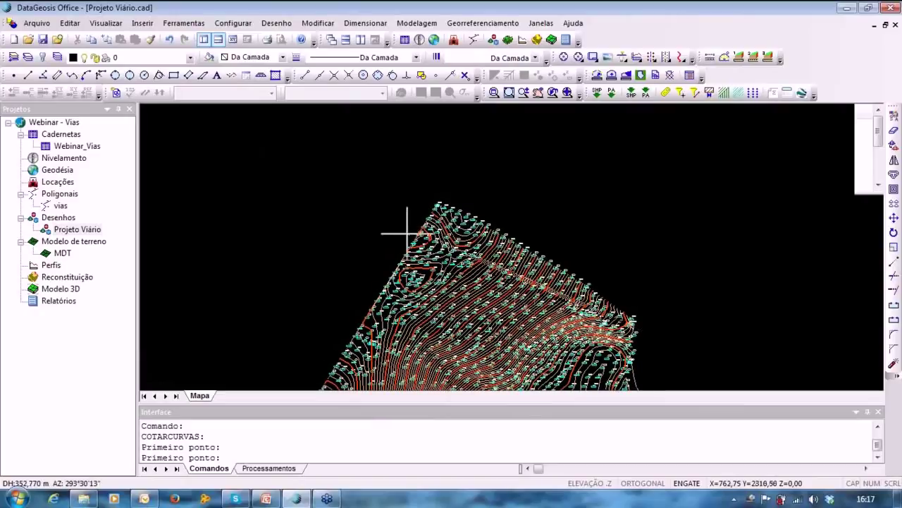
scroll(513, 272, up, 5)
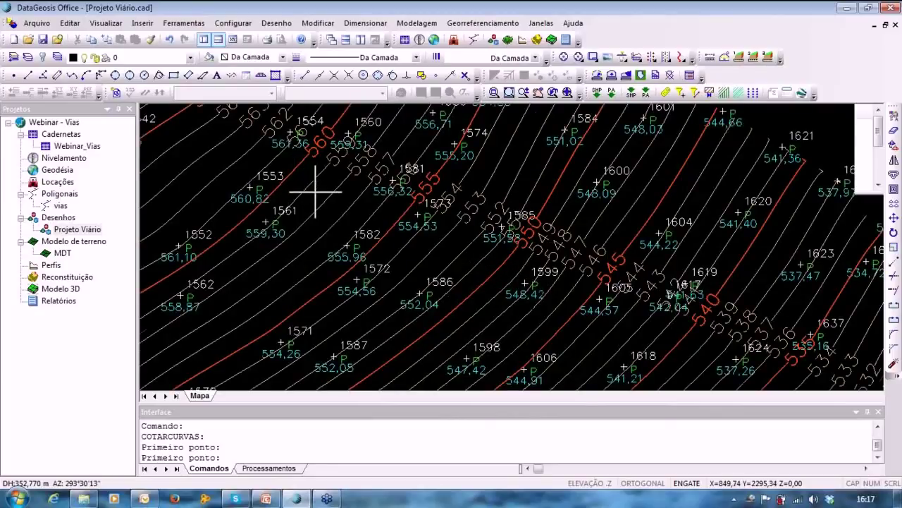
scroll(316, 190, down, 6)
middle_drag(398, 157, 428, 116)
middle_drag(344, 229, 306, 278)
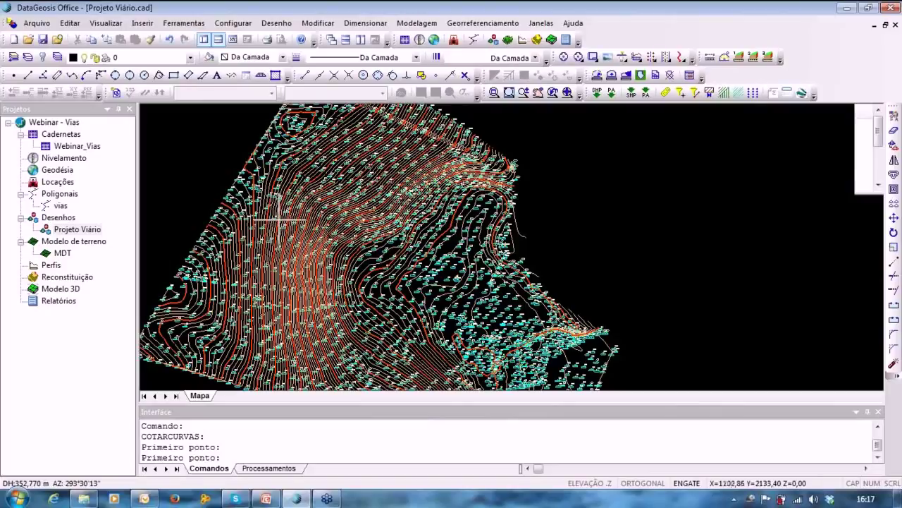
middle_drag(645, 226, 552, 190)
middle_drag(701, 222, 810, 235)
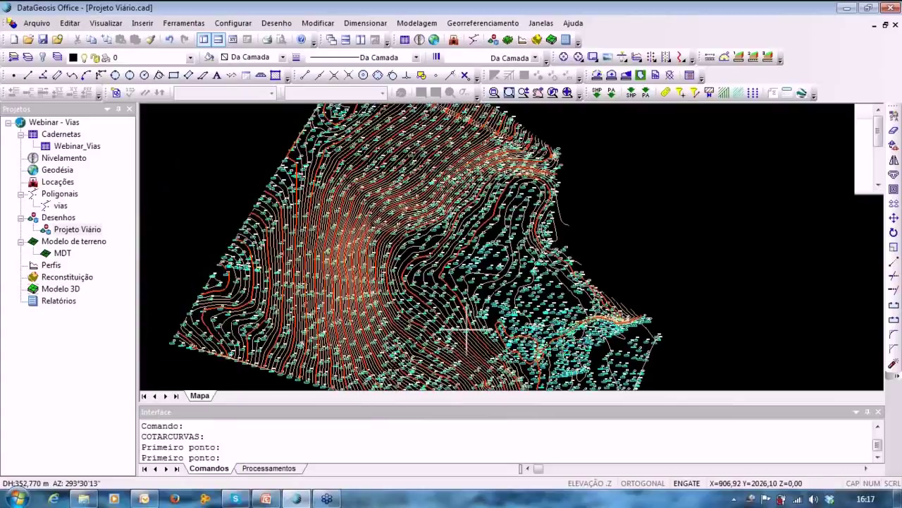
key(Escape)
key(Escape)
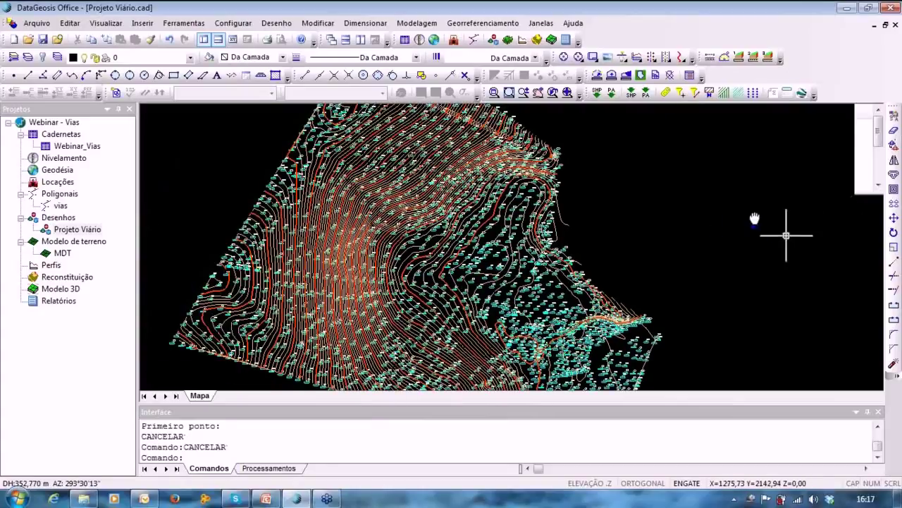
middle_drag(760, 211, 738, 188)
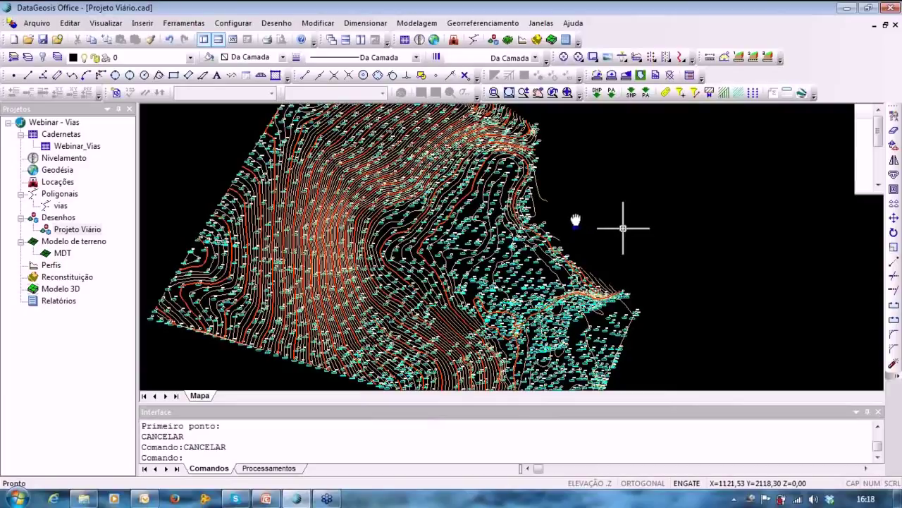
middle_drag(576, 220, 507, 206)
scroll(407, 306, up, 2)
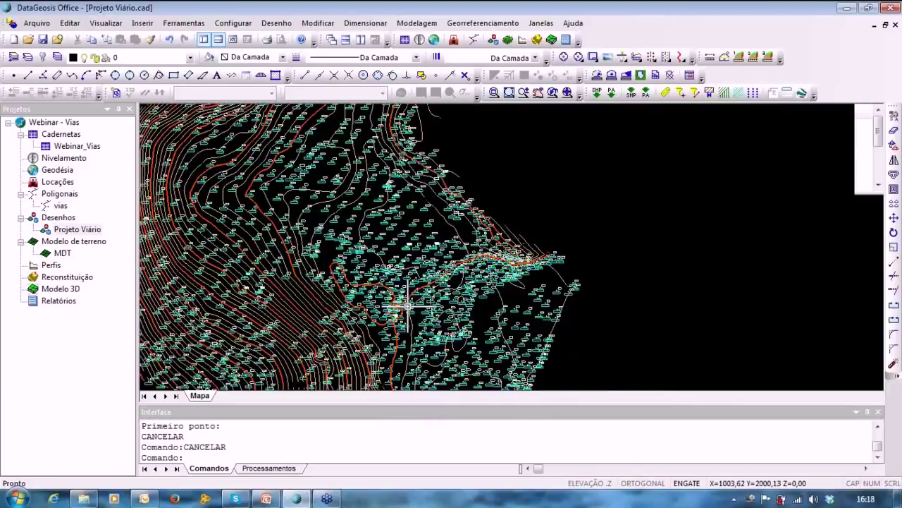
scroll(408, 306, up, 2)
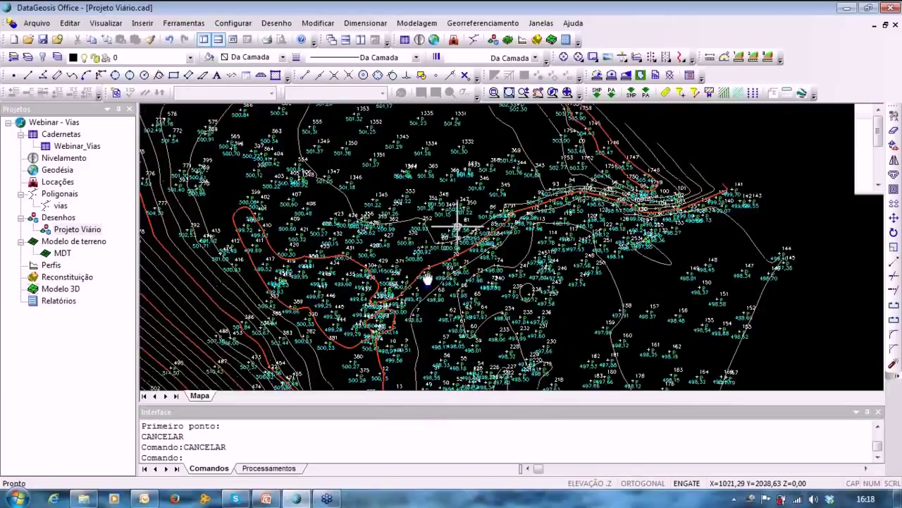
middle_drag(457, 227, 423, 296)
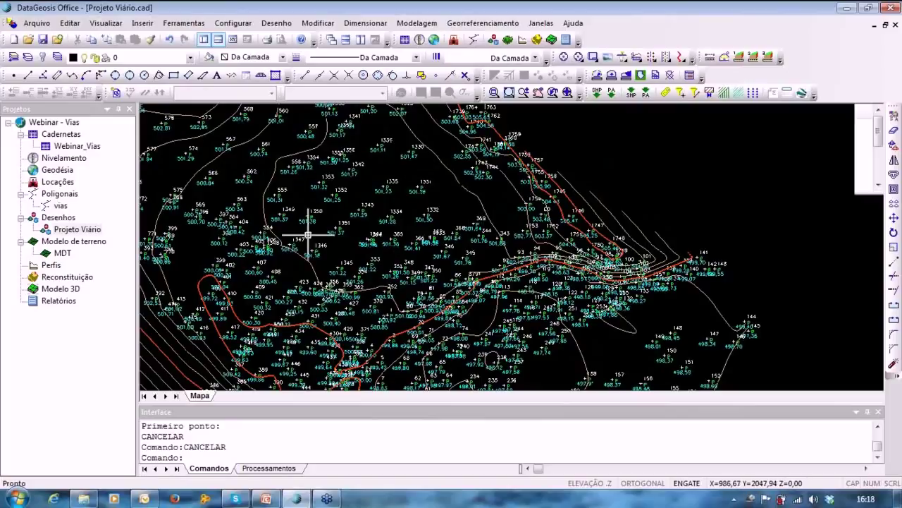
middle_drag(346, 213, 315, 119)
middle_drag(388, 323, 465, 127)
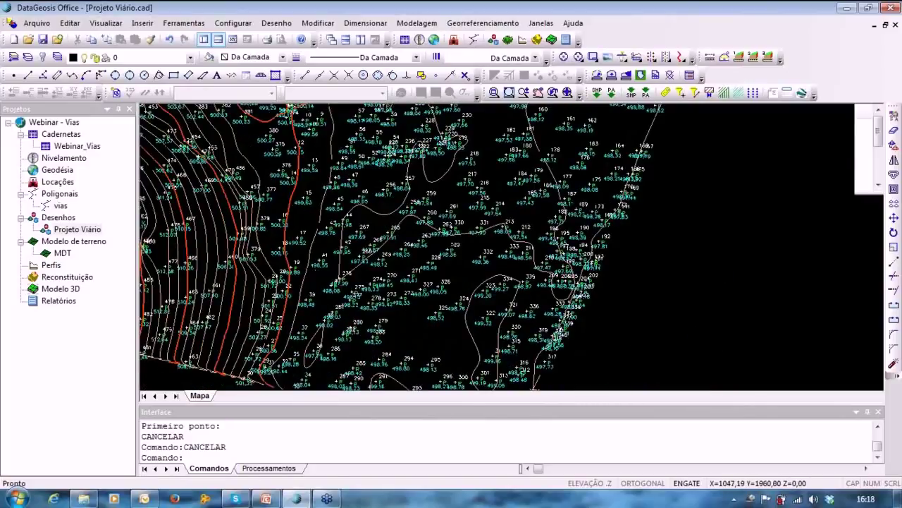
middle_drag(562, 235, 478, 301)
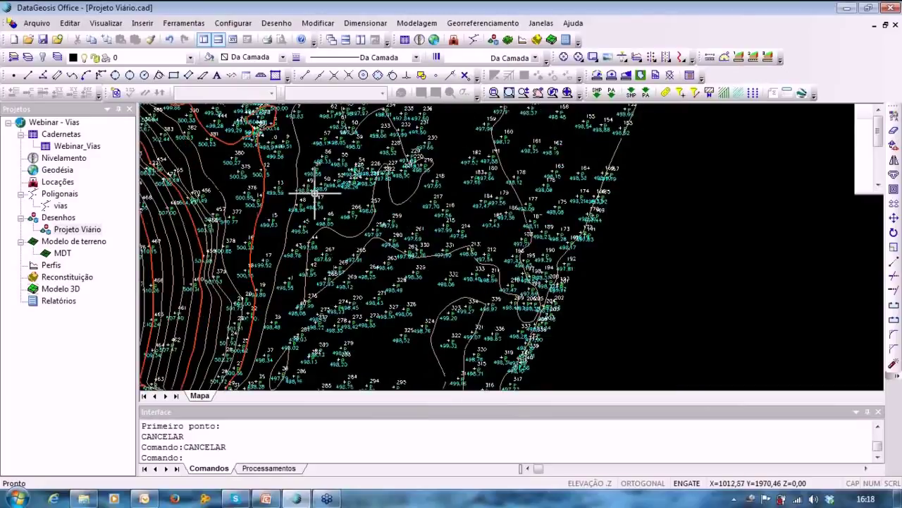
middle_drag(314, 186, 275, 413)
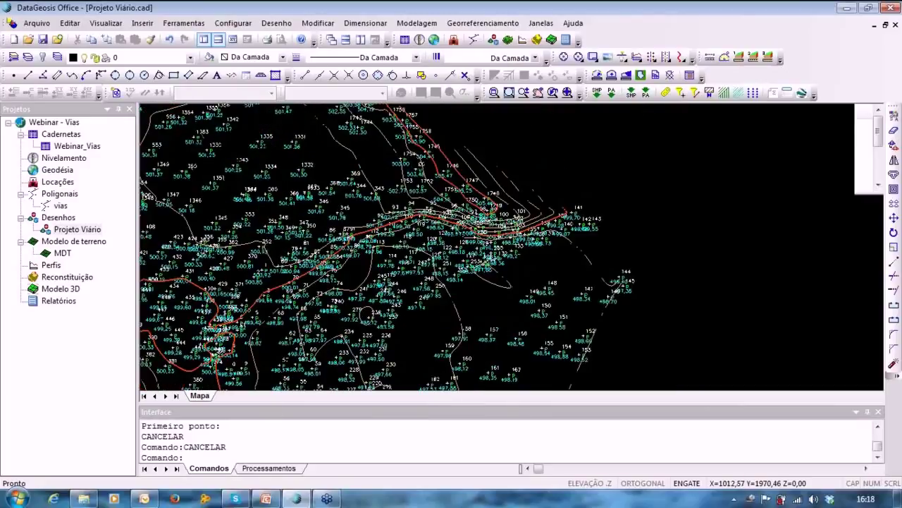
scroll(277, 413, up, 2)
middle_drag(343, 227, 347, 213)
scroll(344, 222, down, 3)
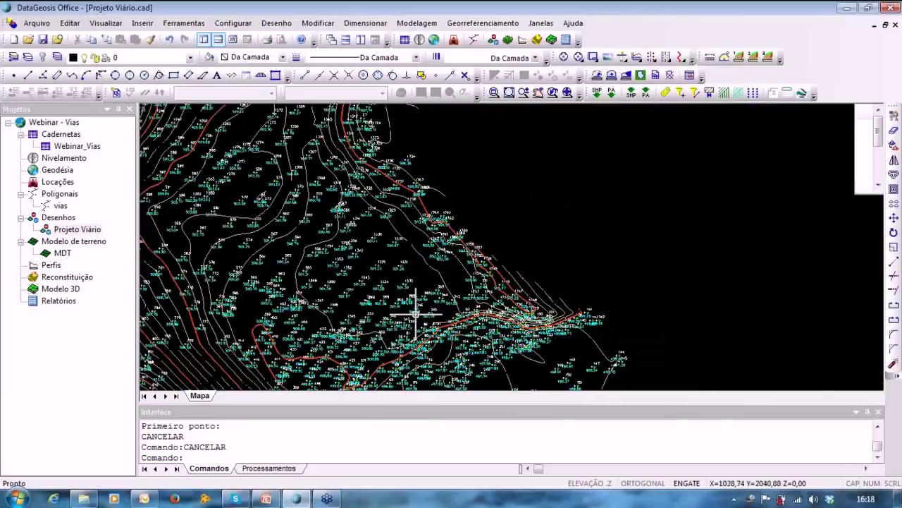
scroll(416, 314, down, 2)
middle_drag(416, 315, 391, 163)
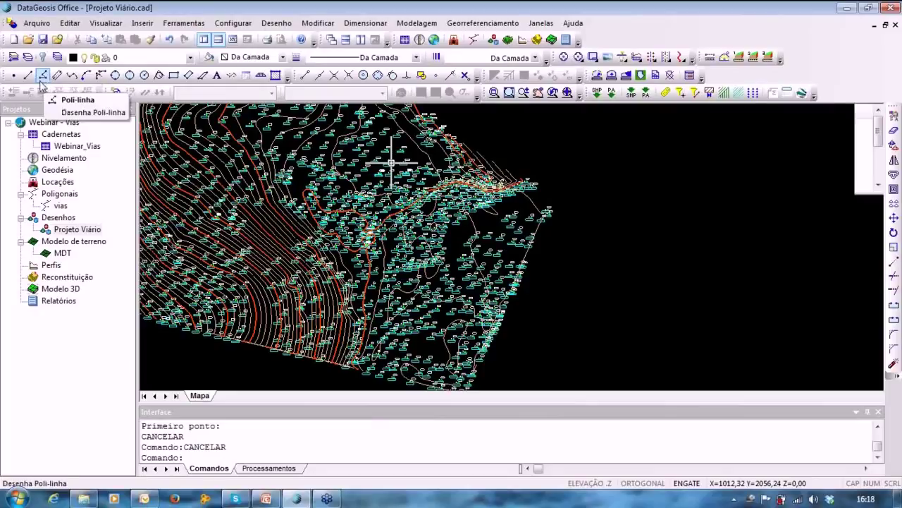
Launch the Traçado Geométrico (TRACADO) command on the Projeto Viário drawing.
click(325, 26)
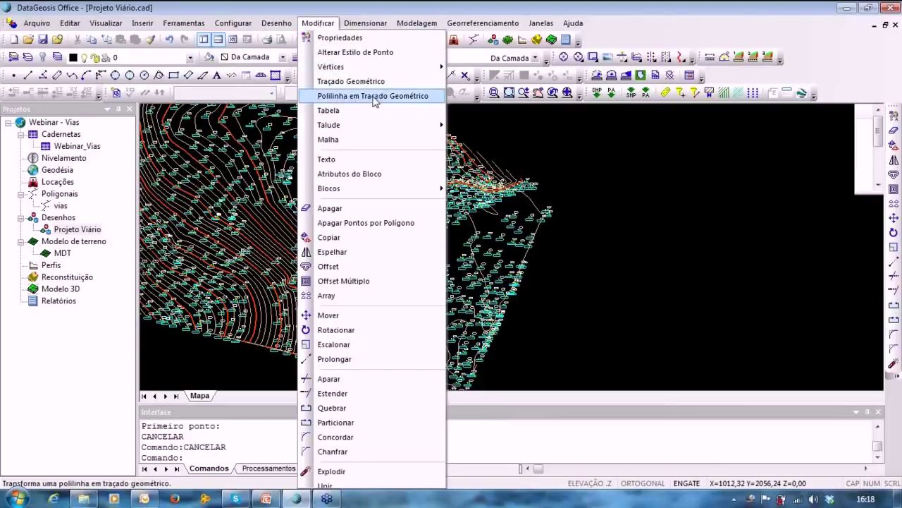
mouse_move(360, 28)
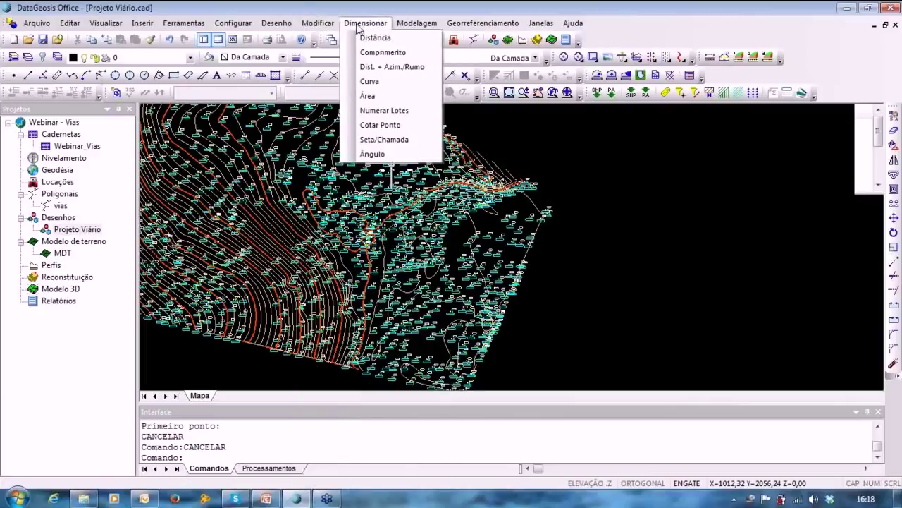
mouse_move(310, 30)
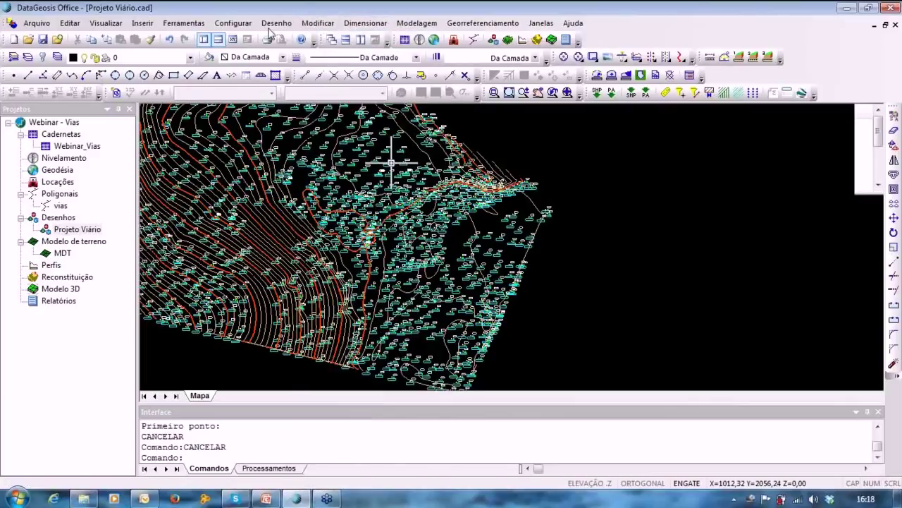
mouse_move(273, 29)
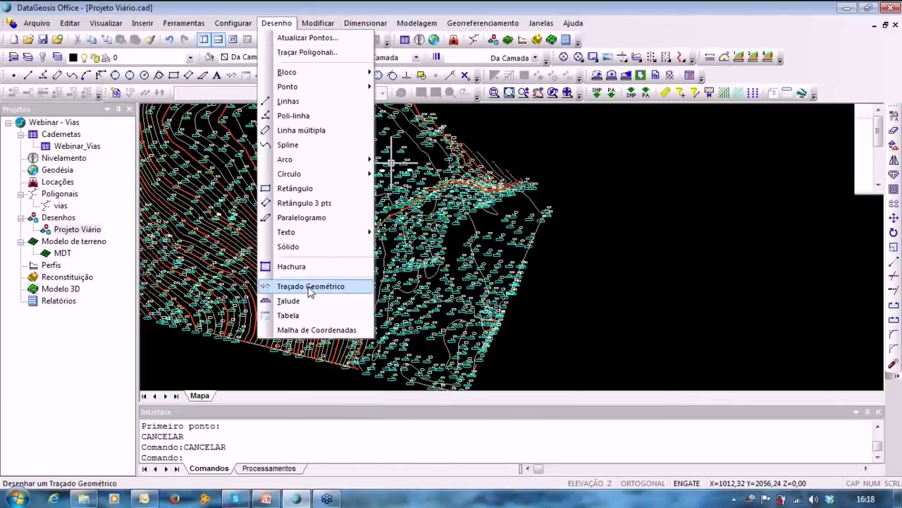
click(638, 243)
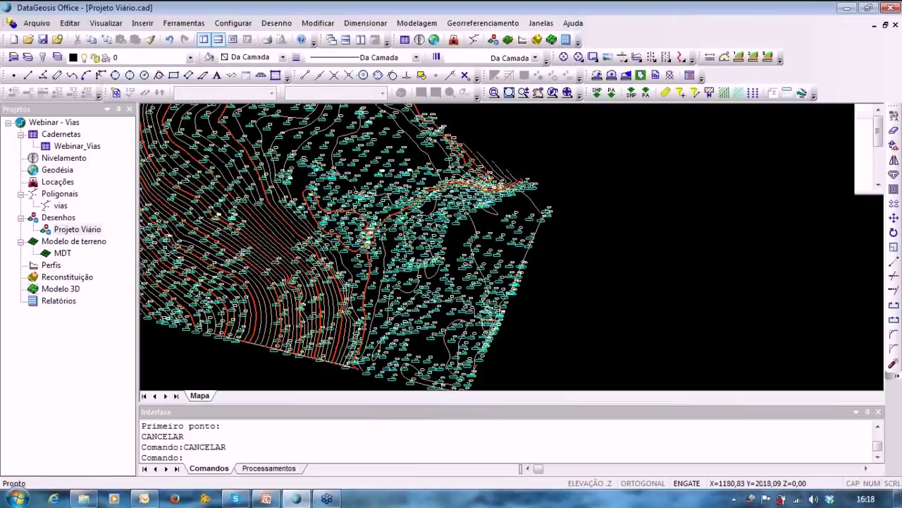
click(277, 22)
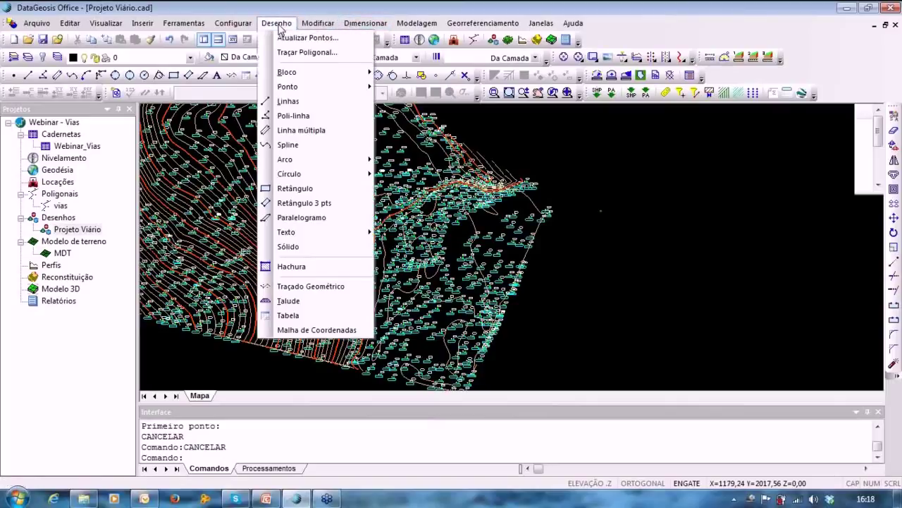
click(310, 285)
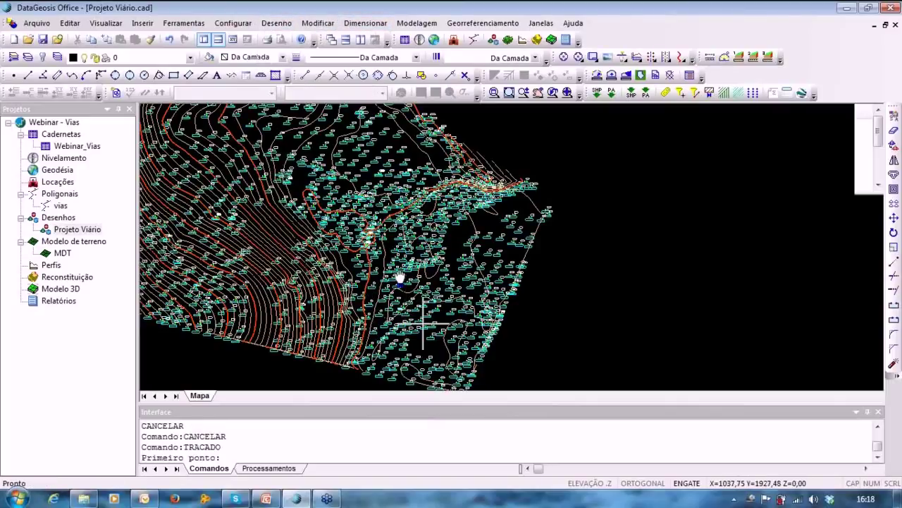
Draw the road alignment by placing its vertices along the route, then finish the line.
middle_drag(423, 323, 402, 273)
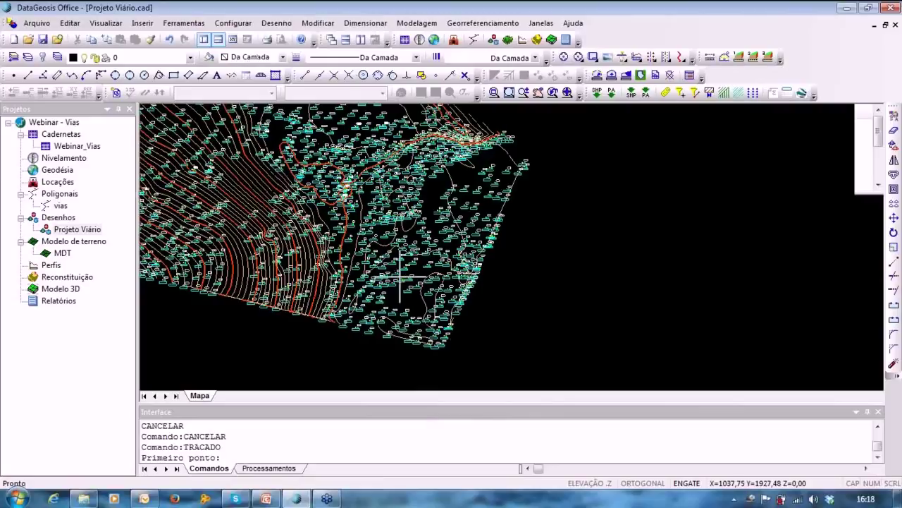
click(409, 316)
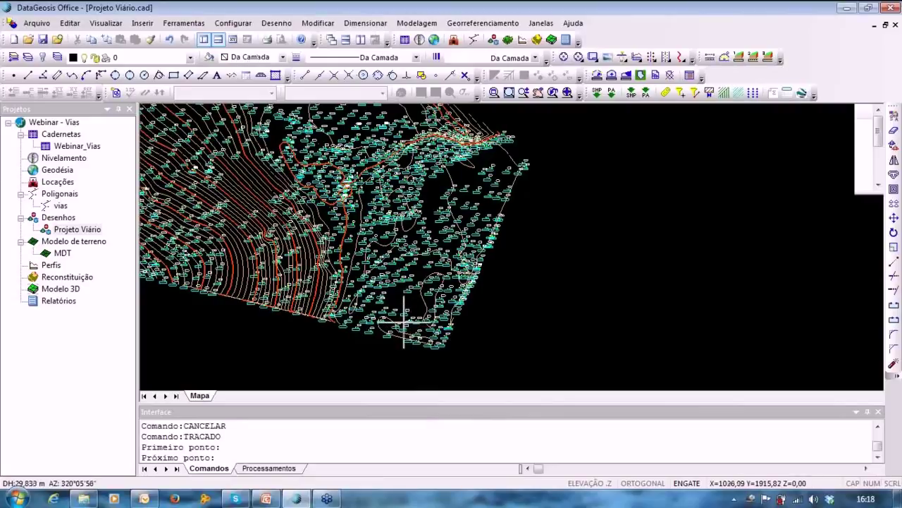
click(378, 232)
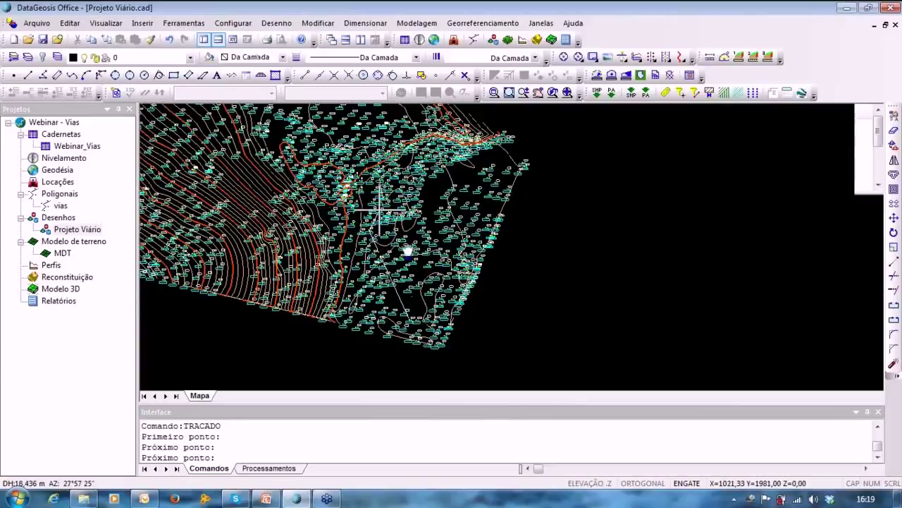
middle_drag(381, 210, 419, 253)
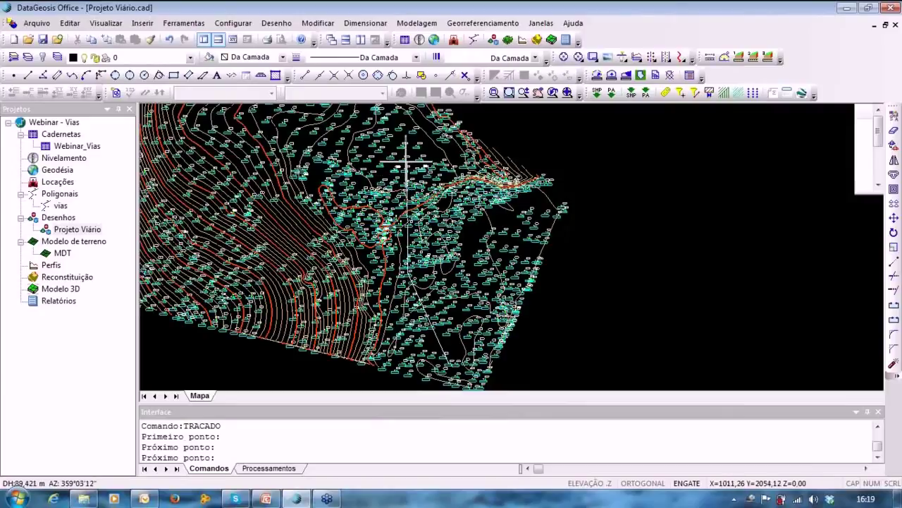
click(407, 165)
mouse_move(438, 171)
middle_down()
mouse_move(467, 204)
mouse_move(507, 290)
mouse_move(520, 277)
middle_up()
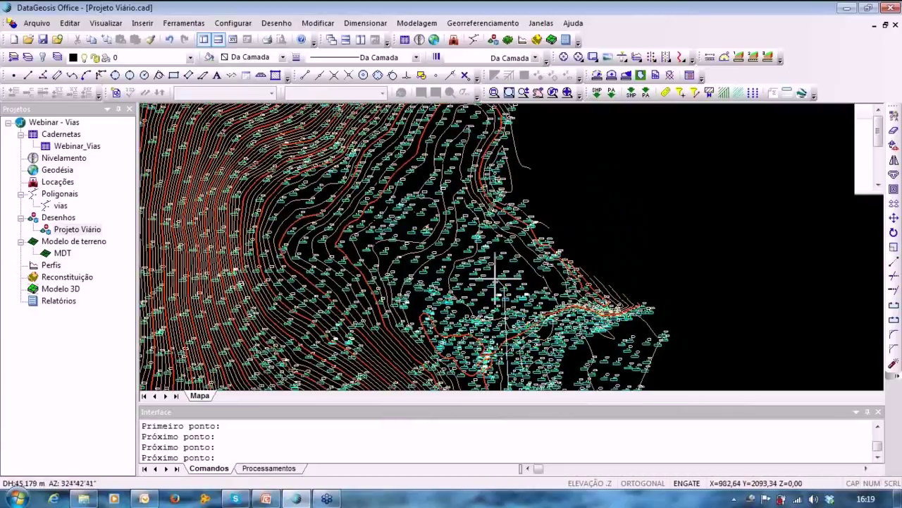
click(444, 205)
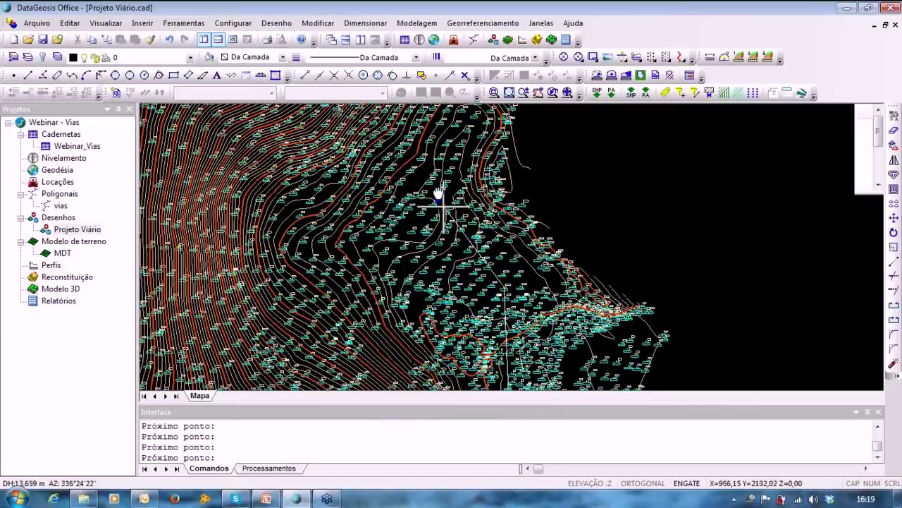
mouse_move(464, 201)
middle_down()
mouse_move(477, 262)
mouse_move(471, 227)
middle_up()
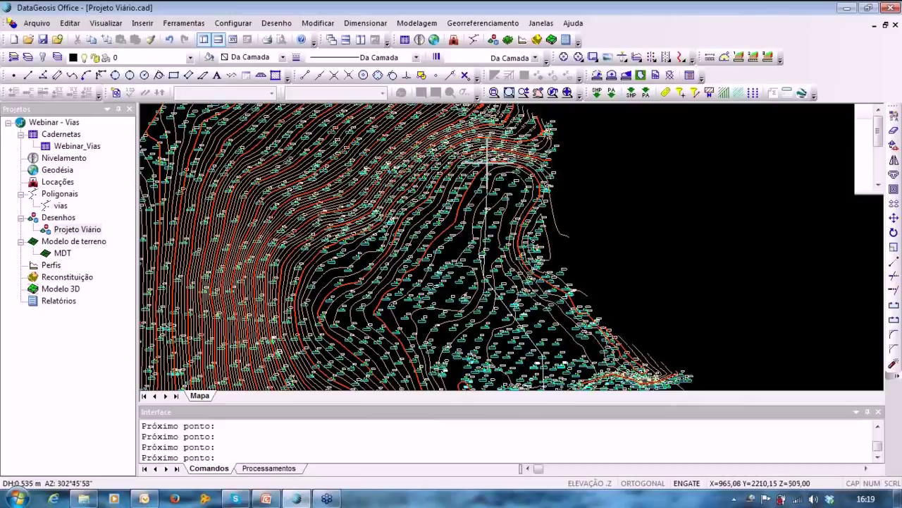
mouse_move(478, 194)
middle_down()
mouse_move(477, 222)
mouse_move(484, 218)
middle_up()
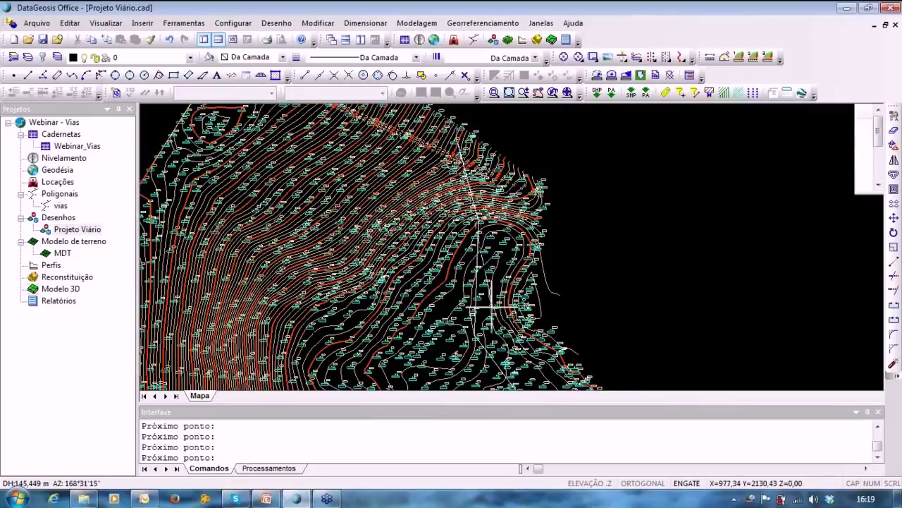
middle_drag(495, 310, 463, 247)
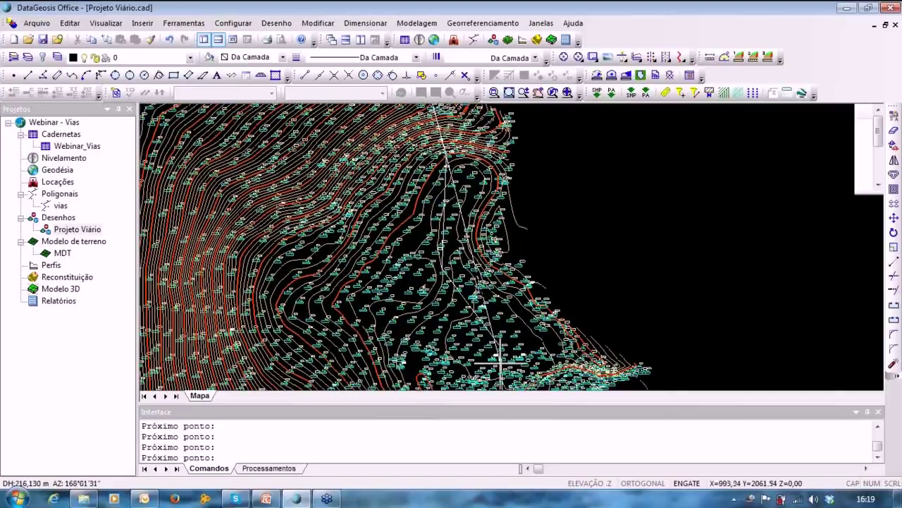
right_click(452, 315)
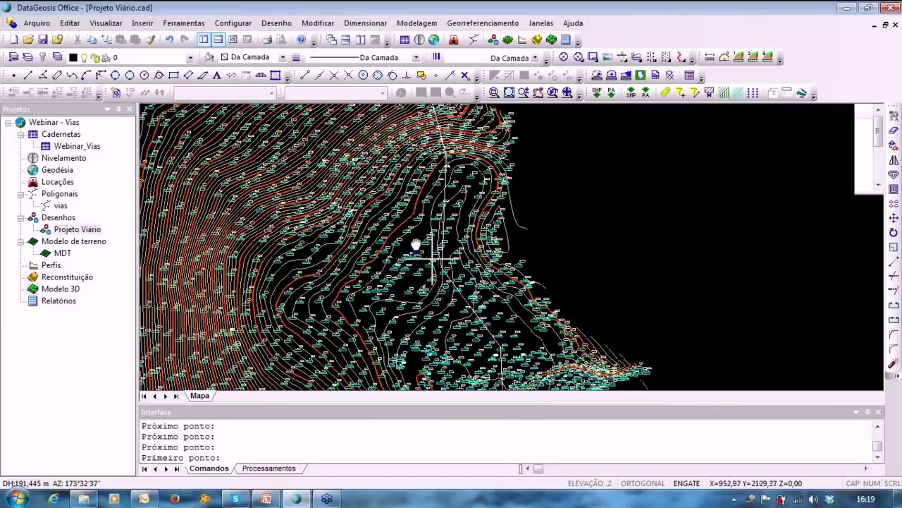
Review the drawn alignment, cancel the active command, and readjust the zoom.
middle_drag(406, 212, 410, 115)
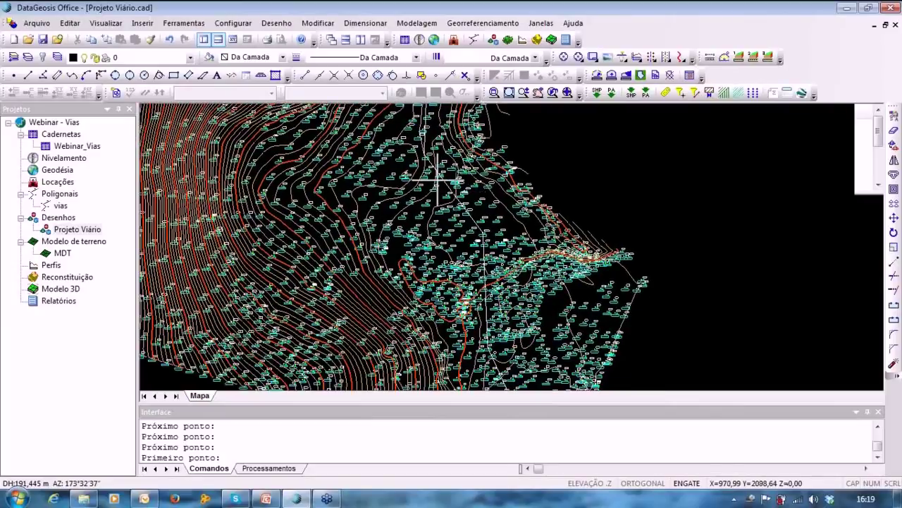
middle_drag(425, 254, 430, 144)
scroll(430, 144, down, 2)
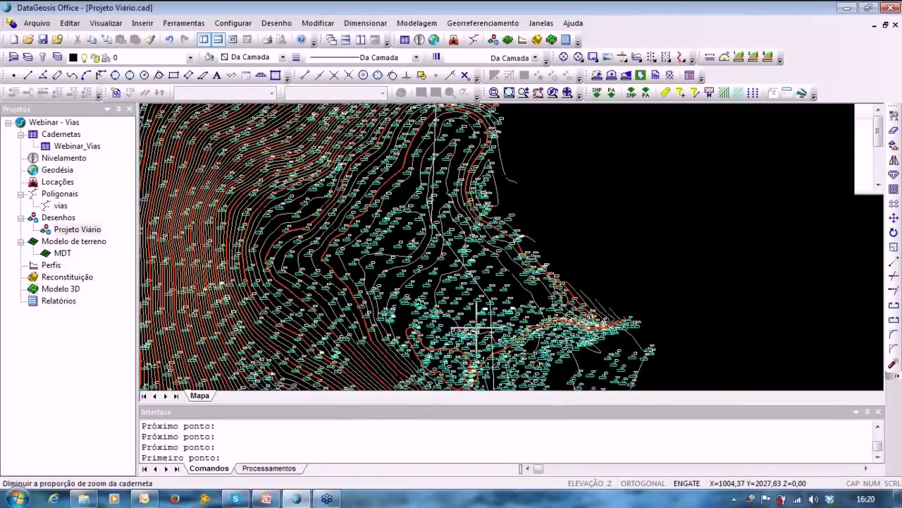
middle_drag(431, 197, 417, 117)
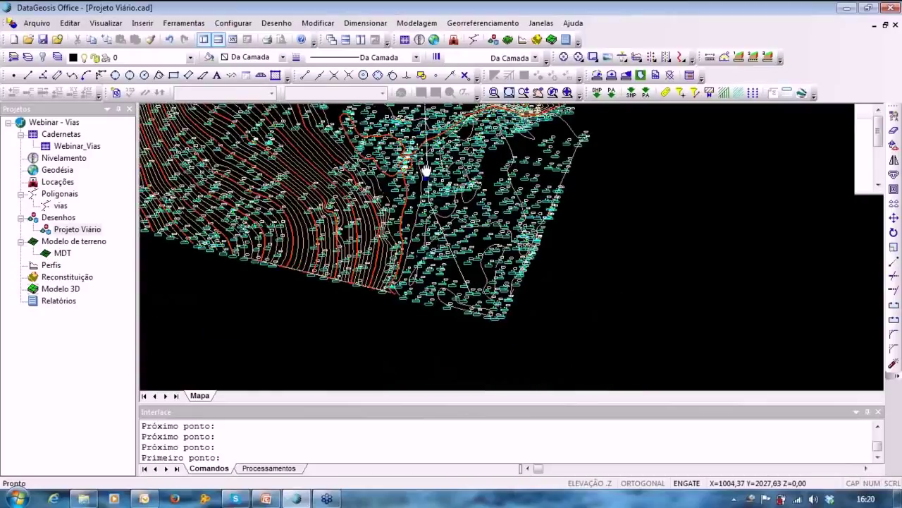
scroll(434, 212, up, 2)
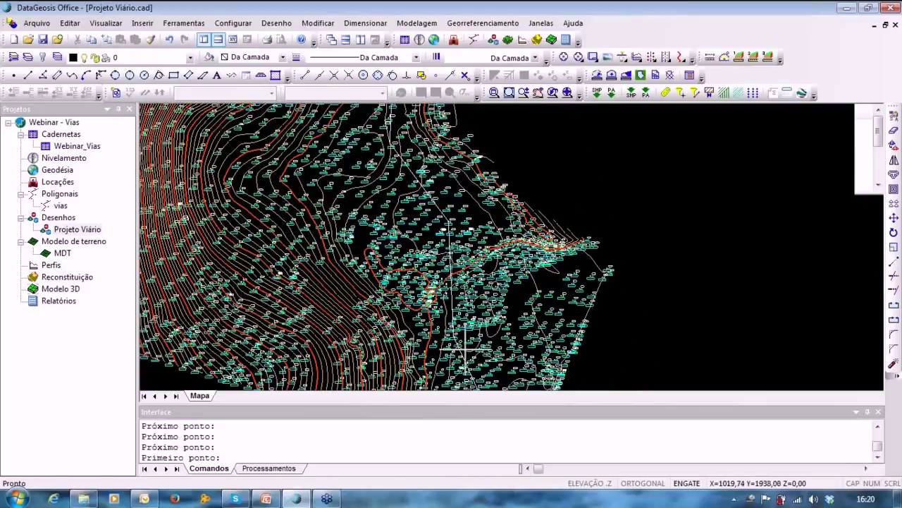
middle_drag(429, 183, 439, 224)
key(Escape)
key(Escape)
key(Escape)
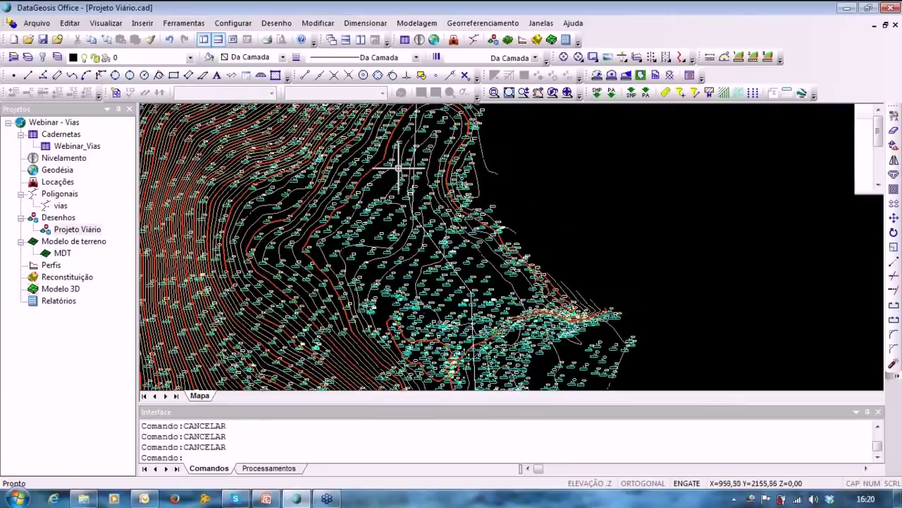
scroll(402, 167, up, 5)
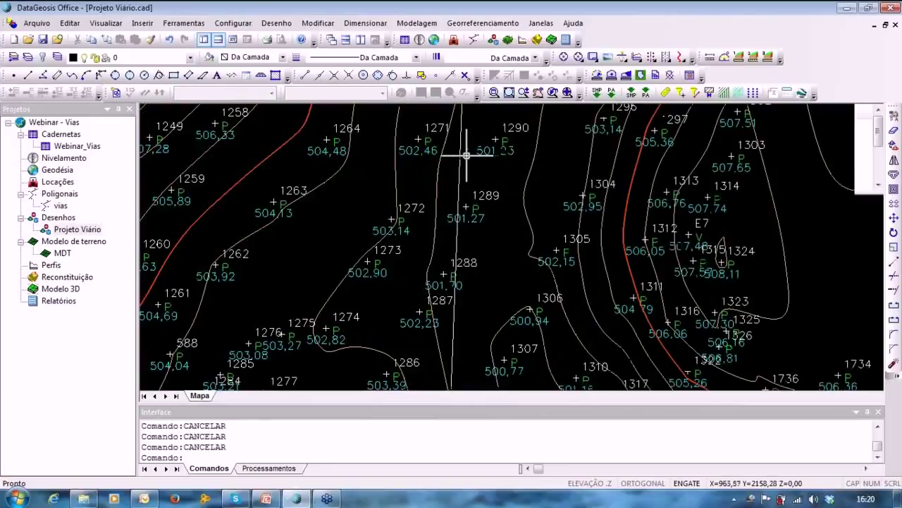
scroll(462, 154, down, 5)
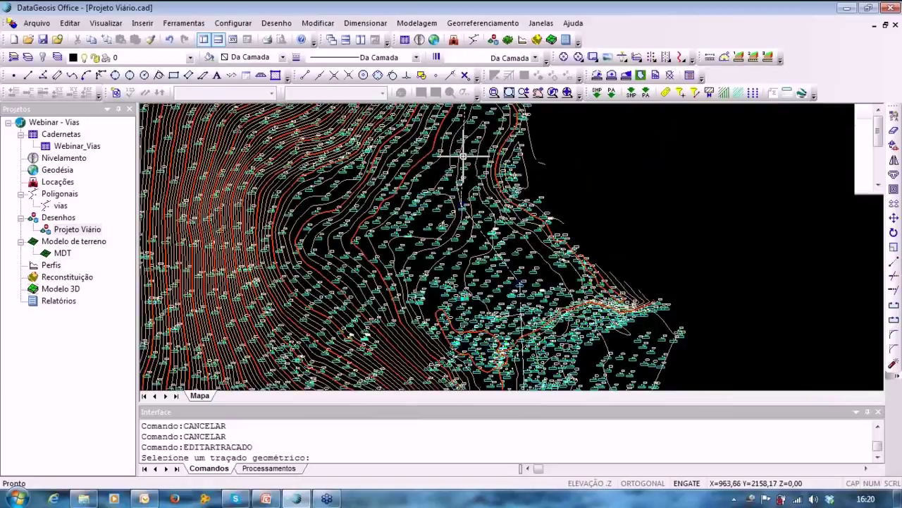
Select the road alignment to bring up the Edição de PIH window and reposition it.
click(462, 154)
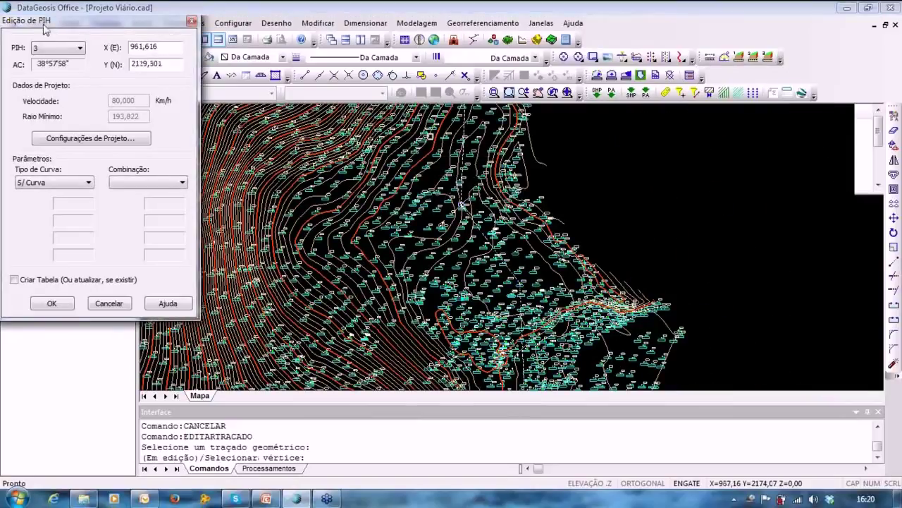
drag(43, 25, 186, 30)
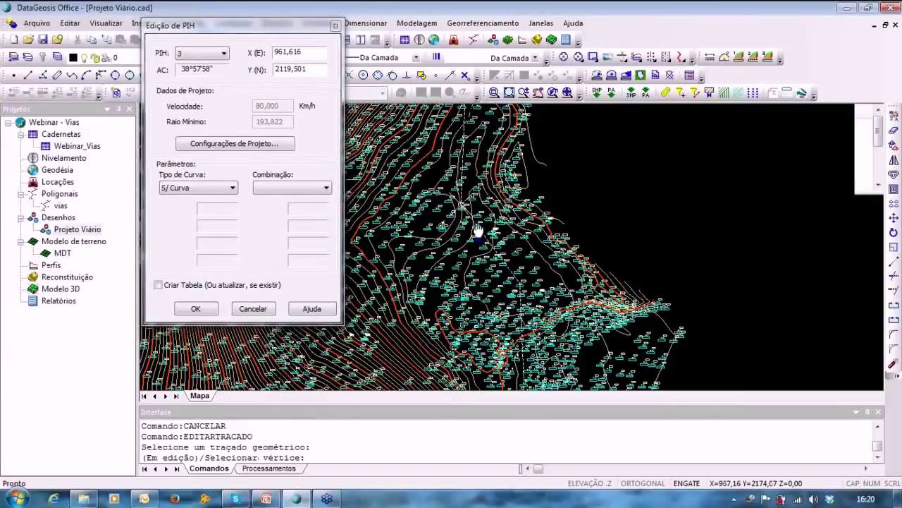
middle_drag(478, 231, 488, 46)
middle_drag(503, 288, 503, 326)
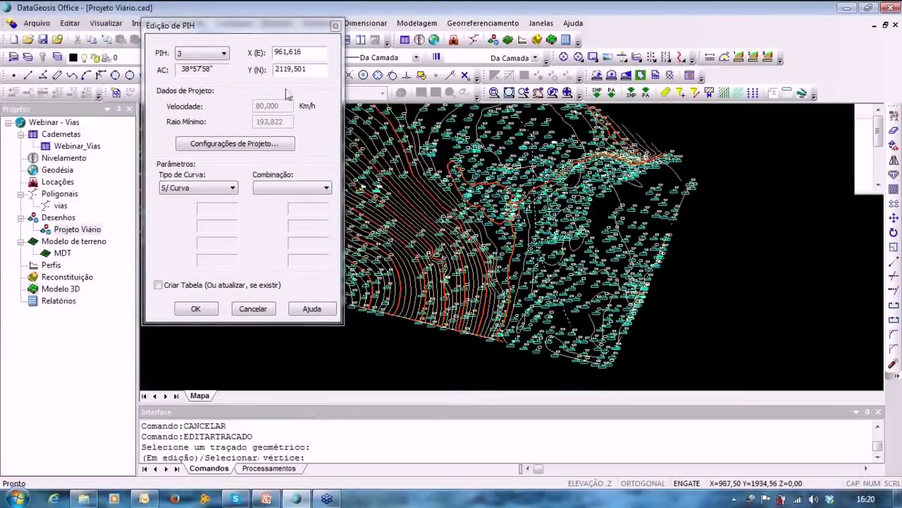
Switch the editor to PIH 0 and open Configurações de Projeto.
click(205, 54)
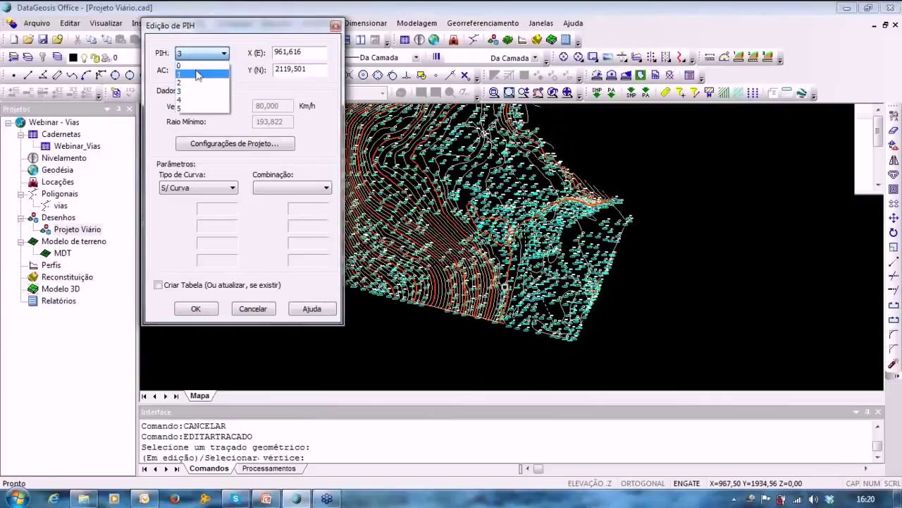
click(182, 66)
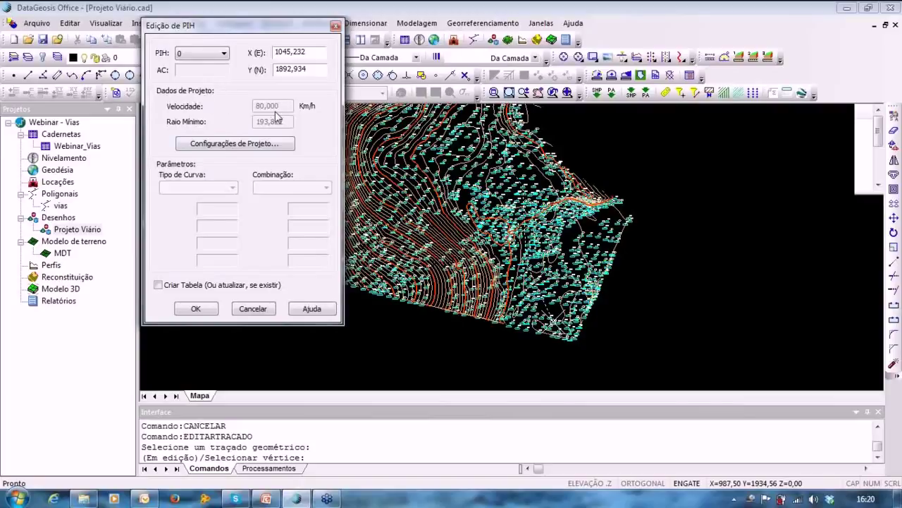
click(203, 148)
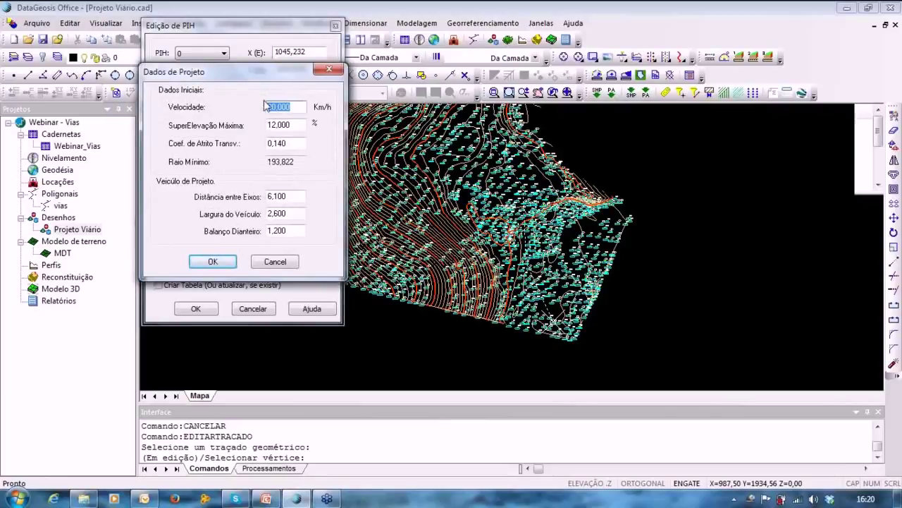
Try a 100 km/h design speed, then set Velocidade back to 80 km/h.
text(1)
drag(307, 73, 444, 82)
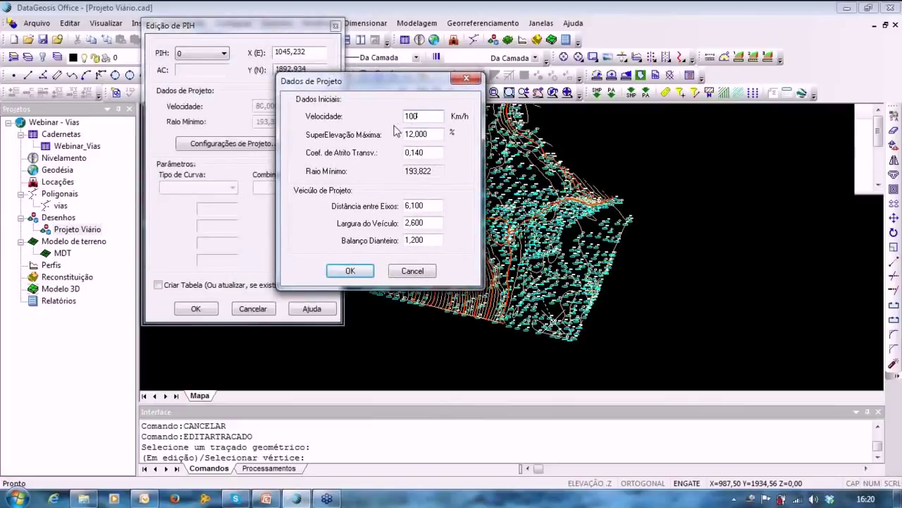
click(415, 152)
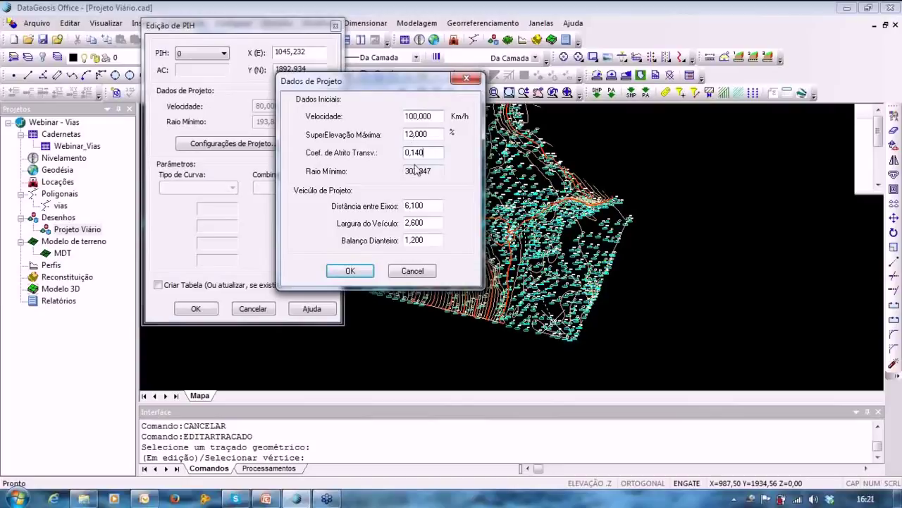
drag(441, 114, 393, 115)
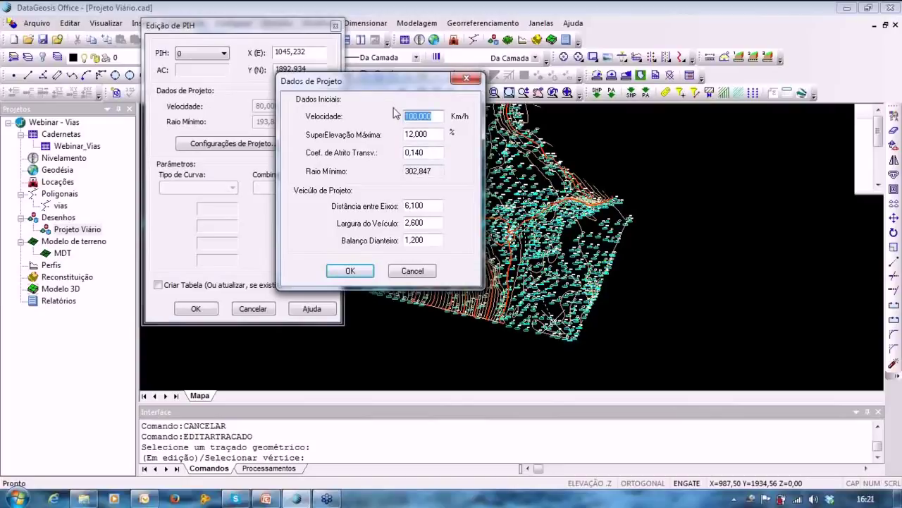
text(80)
click(428, 206)
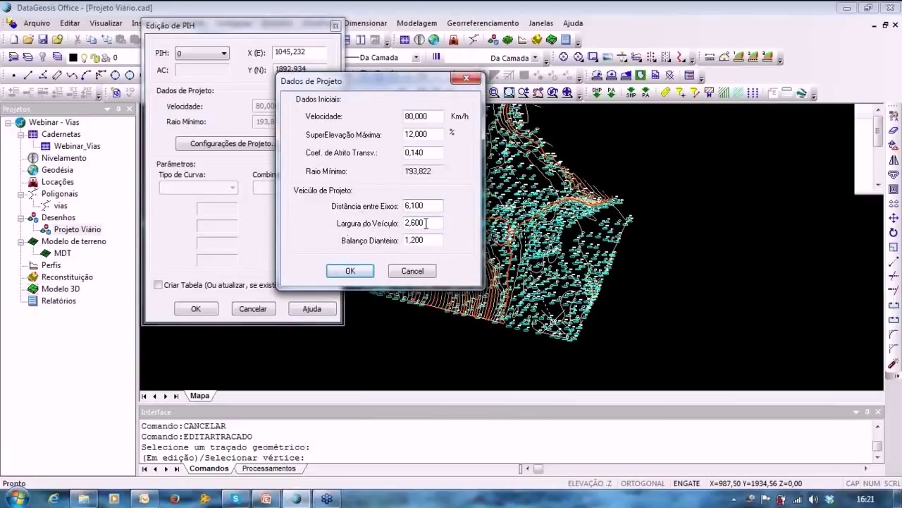
Check the 0,140 friction coefficient and confirm the design data with OK.
drag(443, 152, 408, 150)
click(435, 150)
click(351, 272)
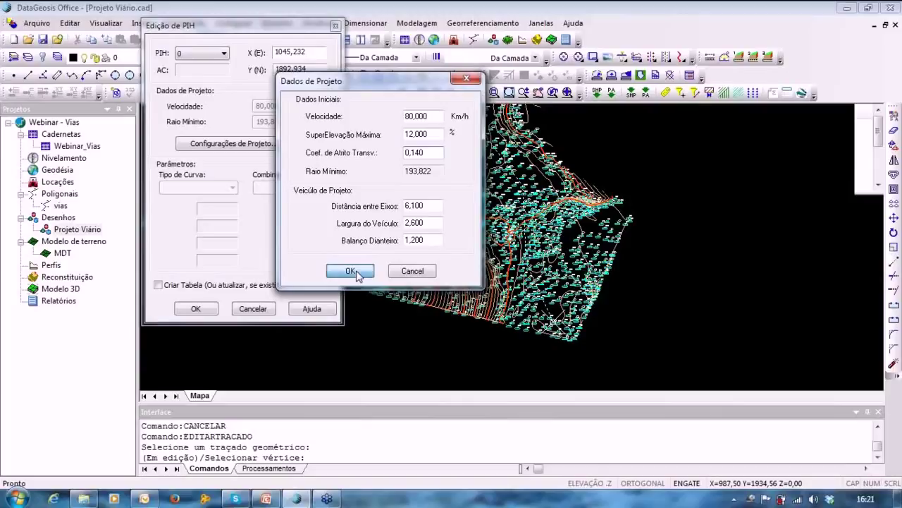
click(205, 54)
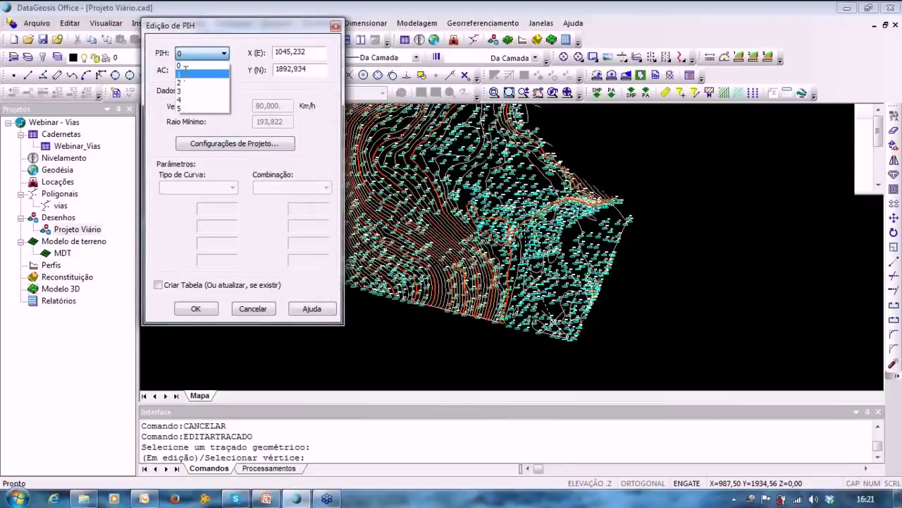
Select PIH 1, zoom in on its location, then switch over to the presentation slides.
click(184, 72)
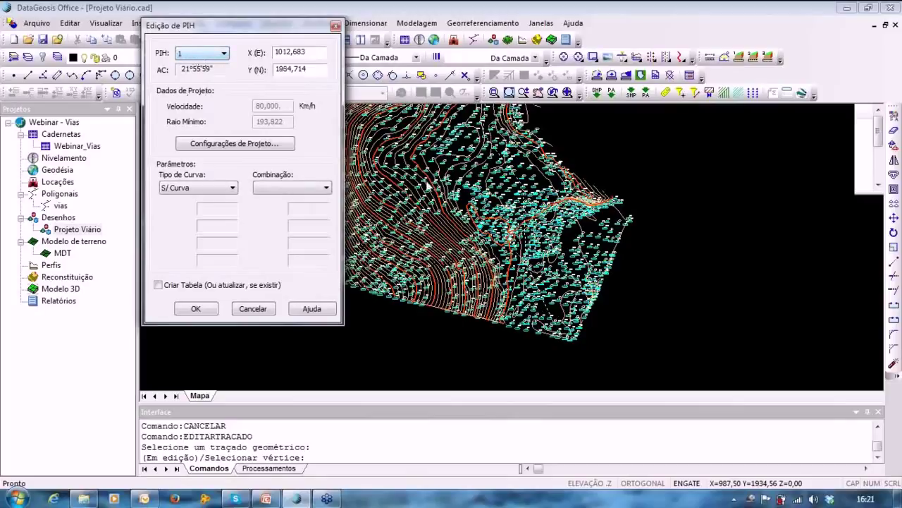
mouse_move(486, 223)
middle_down()
mouse_move(484, 246)
mouse_move(449, 275)
middle_up()
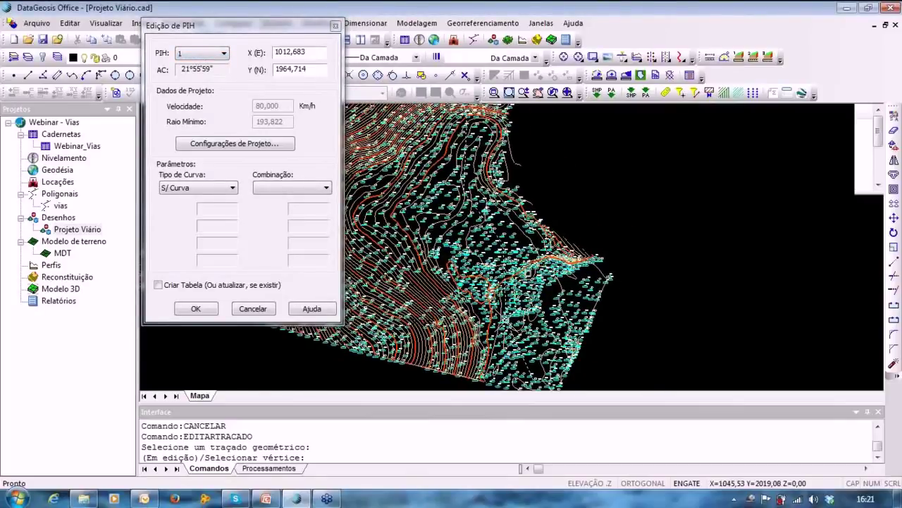
scroll(476, 325, up, 5)
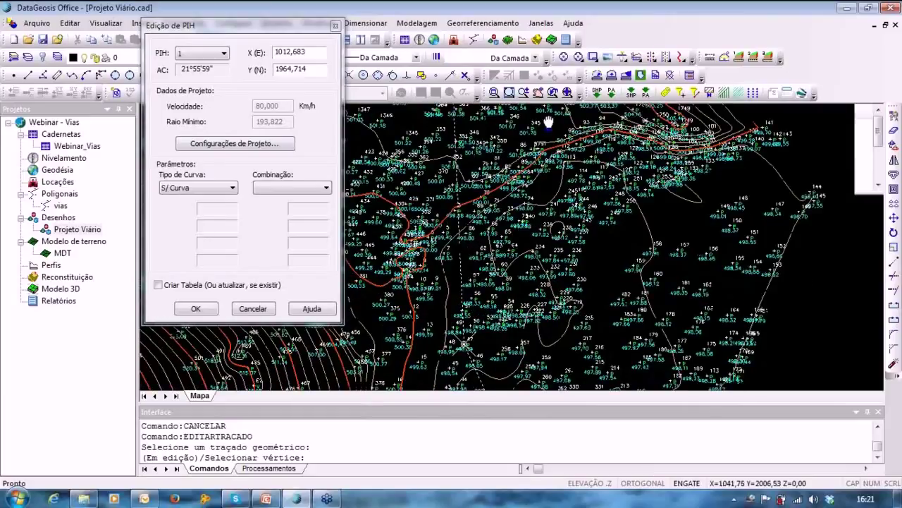
scroll(470, 289, up, 5)
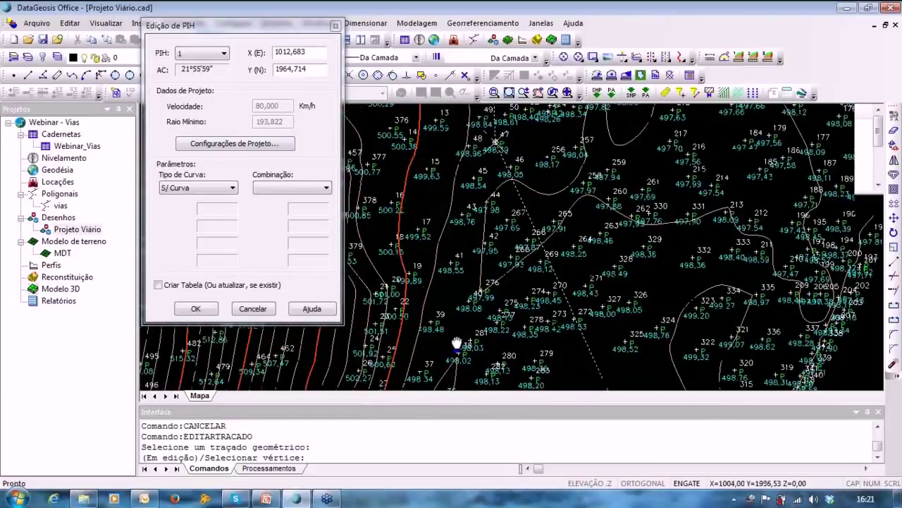
click(232, 187)
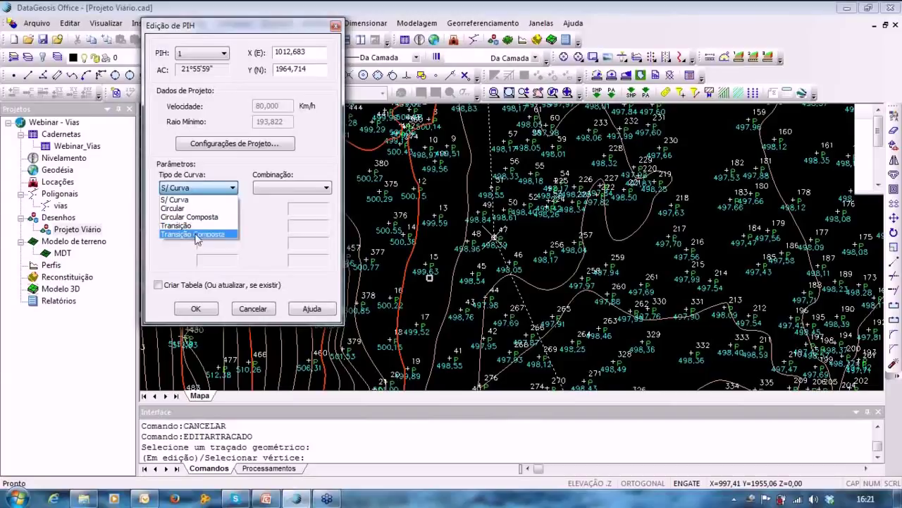
click(267, 500)
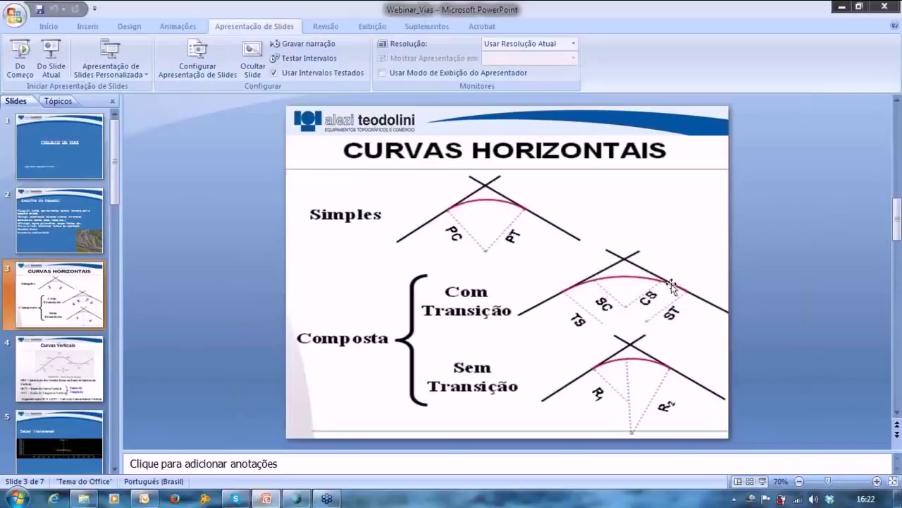
Return to the road design in DataGeosis Office after showing the Curvas Horizontais slide.
click(300, 500)
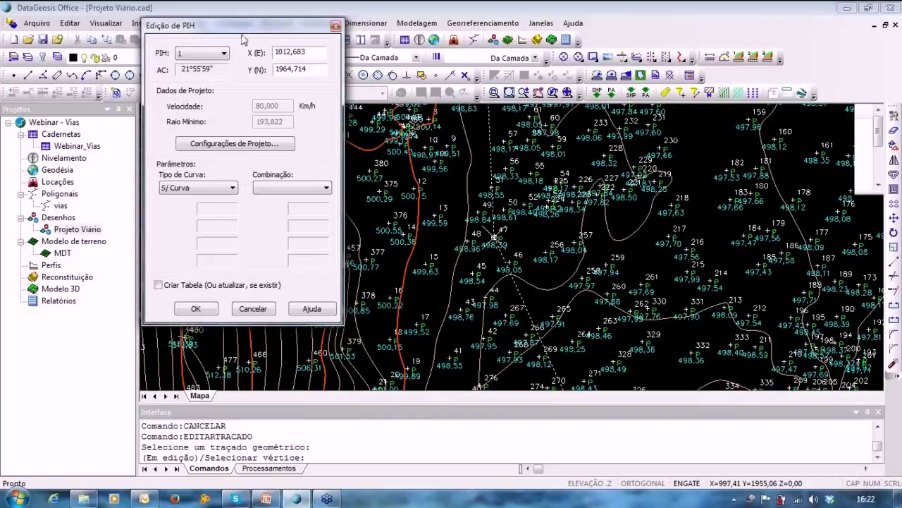
Choose Circular as PIH 1's Tipo de Curva and enter 200 in Raio.
drag(237, 38, 243, 116)
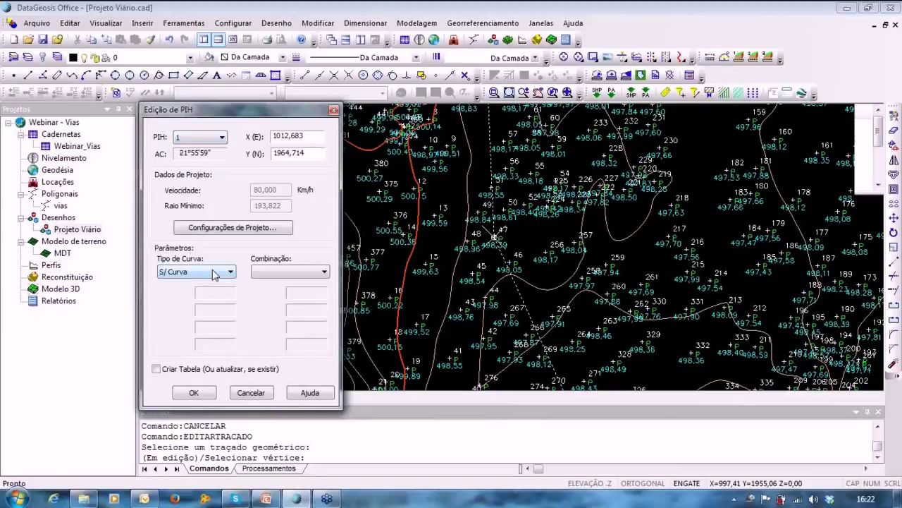
click(177, 271)
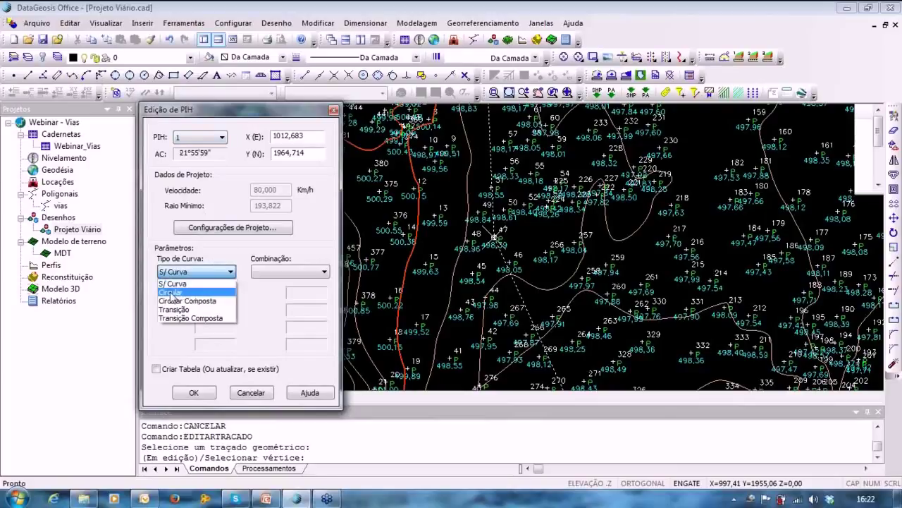
click(171, 293)
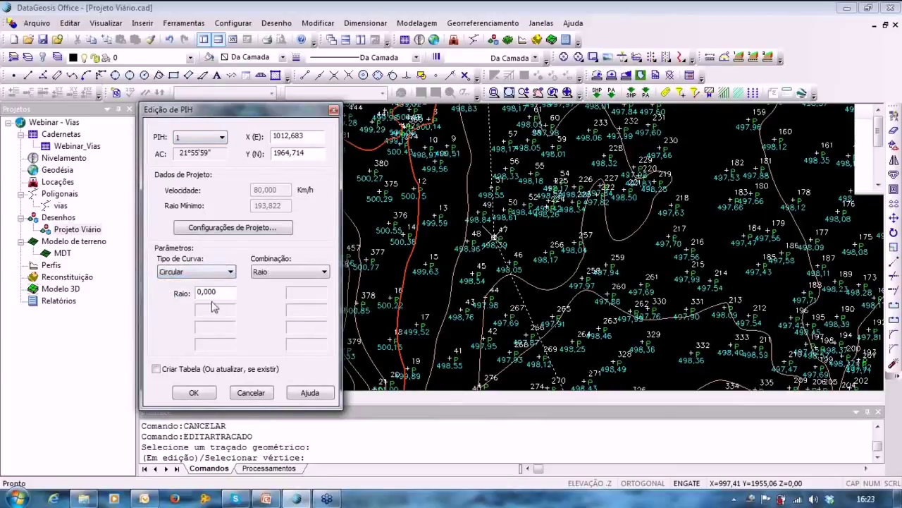
drag(220, 291, 187, 282)
text(2)
click(518, 250)
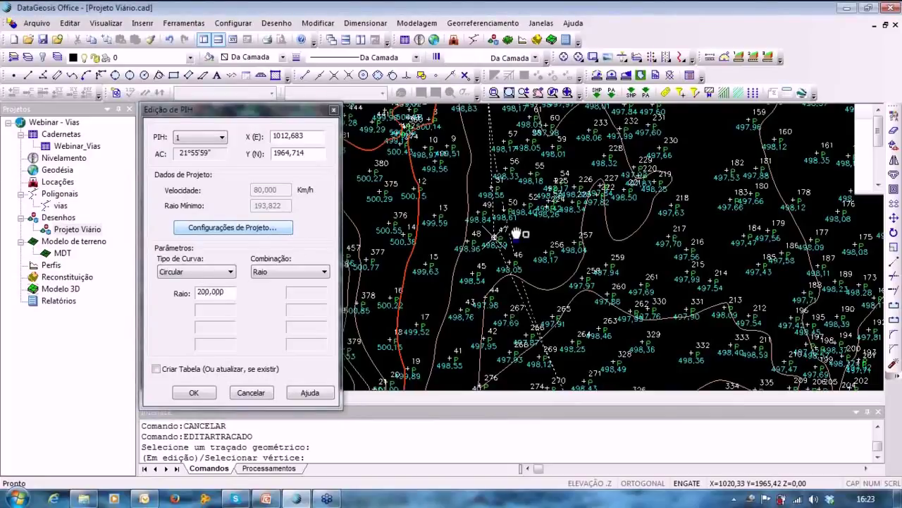
mouse_move(517, 234)
middle_down()
mouse_move(503, 236)
mouse_move(486, 169)
mouse_move(532, 413)
mouse_move(525, 390)
mouse_move(491, 420)
middle_up()
mouse_move(450, 201)
middle_down()
mouse_move(655, 164)
mouse_move(642, 156)
middle_up()
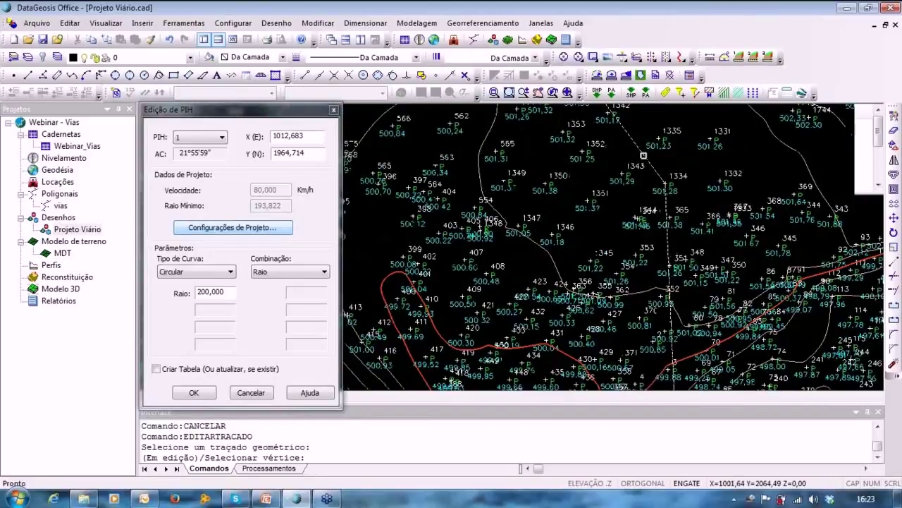
Change PIH 1 to a transition curve with length 40 and radius 200.
click(192, 275)
click(176, 308)
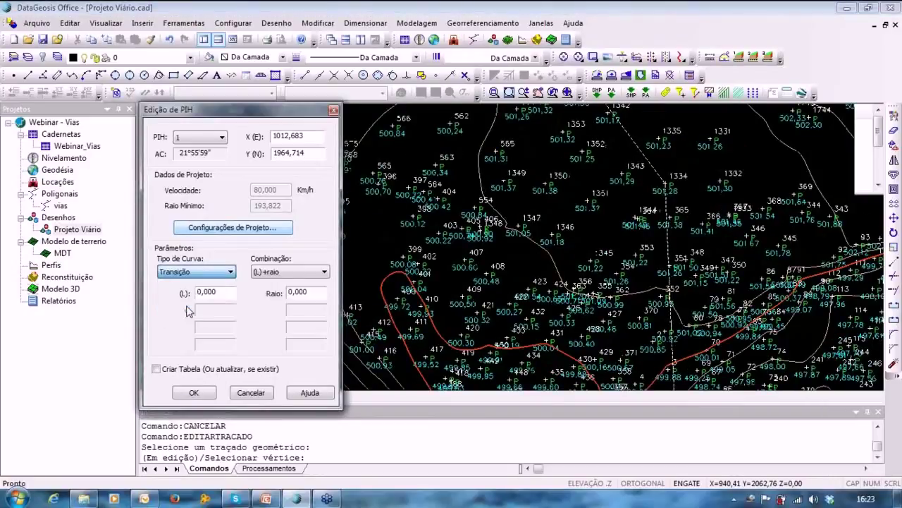
double_click(215, 291)
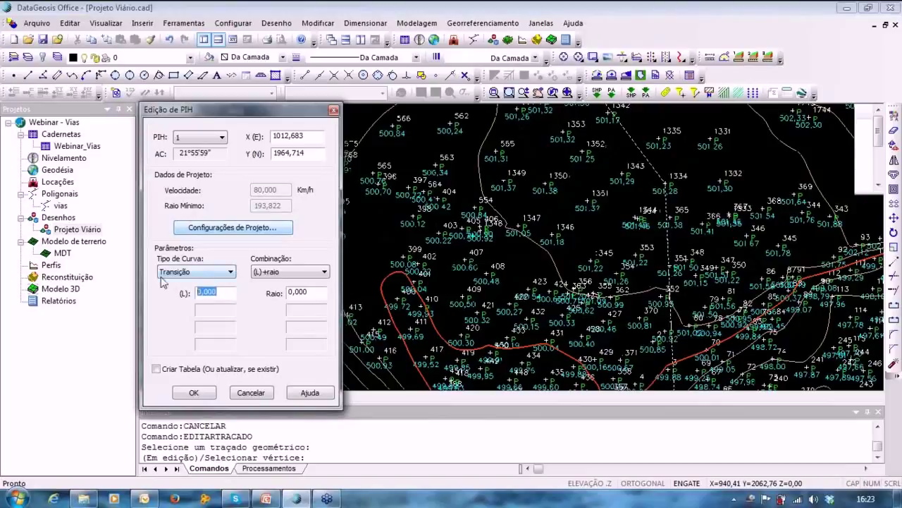
text(40)
key(Tab)
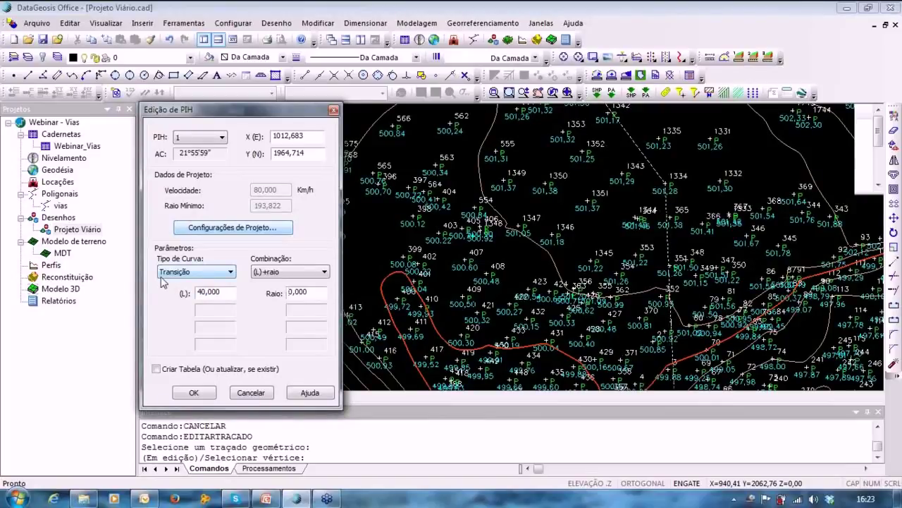
double_click(297, 291)
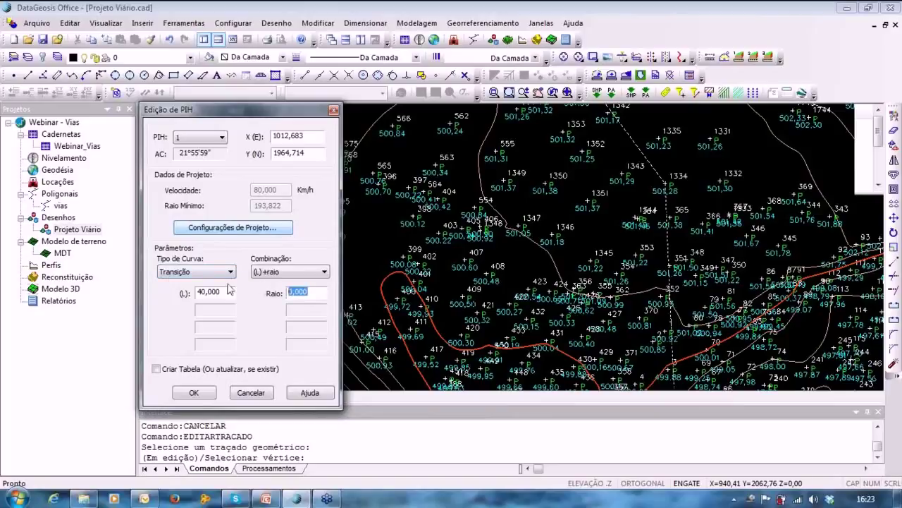
text(100)
drag(301, 291, 249, 294)
text(200)
click(534, 240)
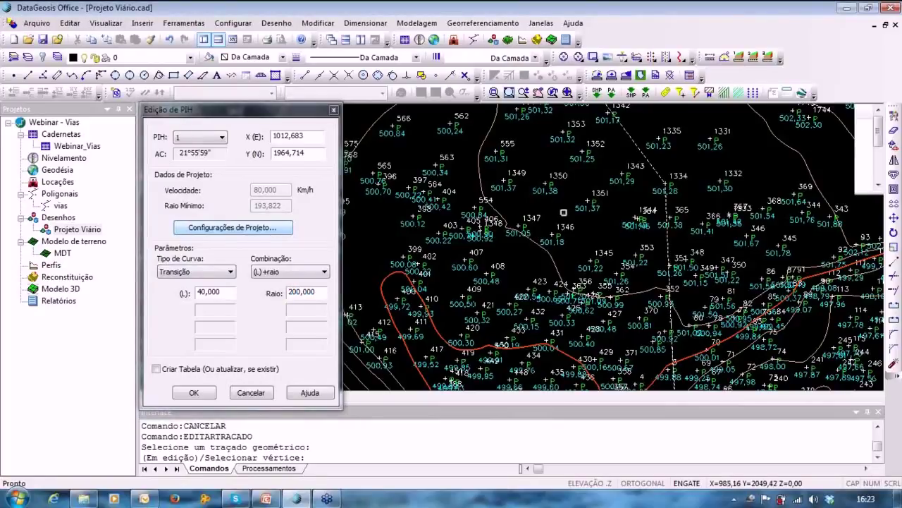
Look over the alignment and switch the PIH editor to PIH 2.
middle_drag(565, 214, 495, 153)
scroll(497, 292, down, 2)
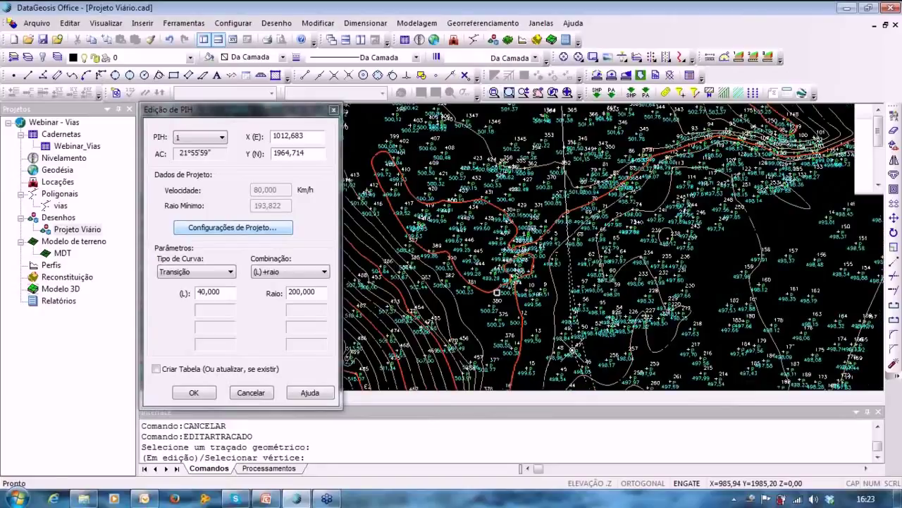
middle_drag(497, 292, 487, 342)
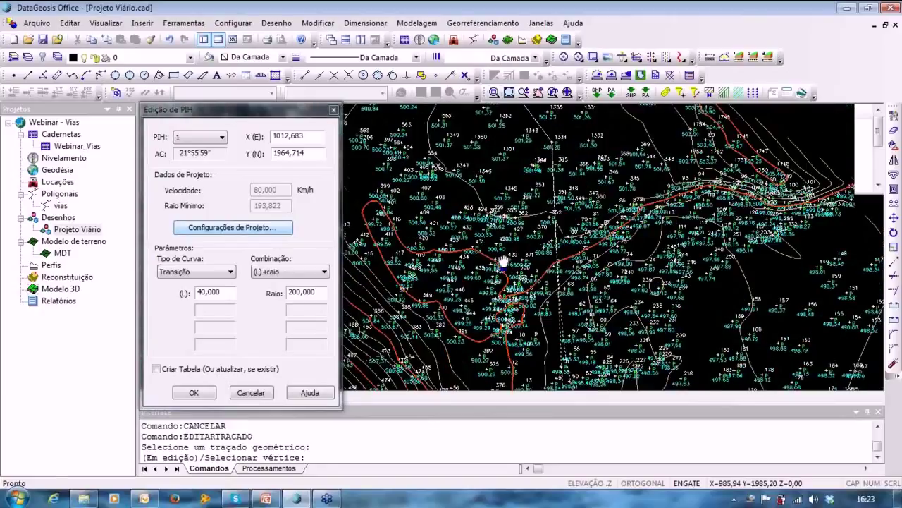
scroll(607, 199, up, 5)
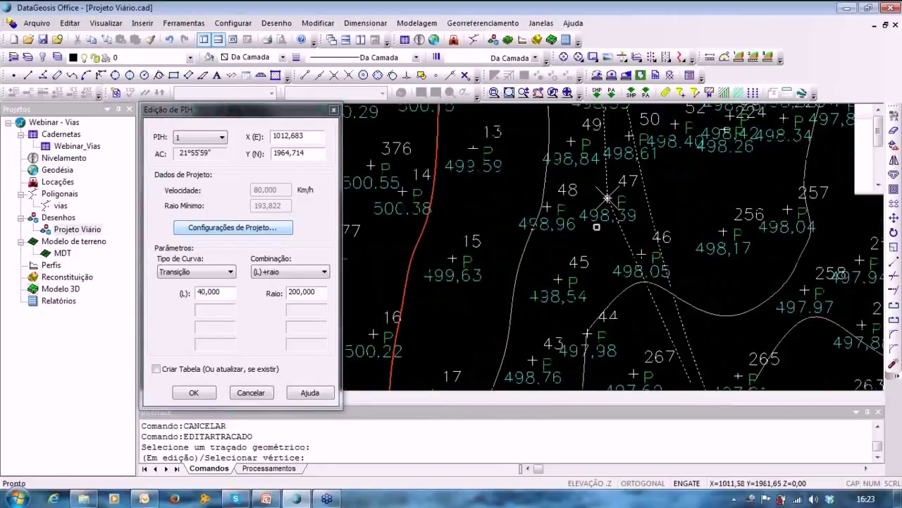
scroll(607, 198, down, 4)
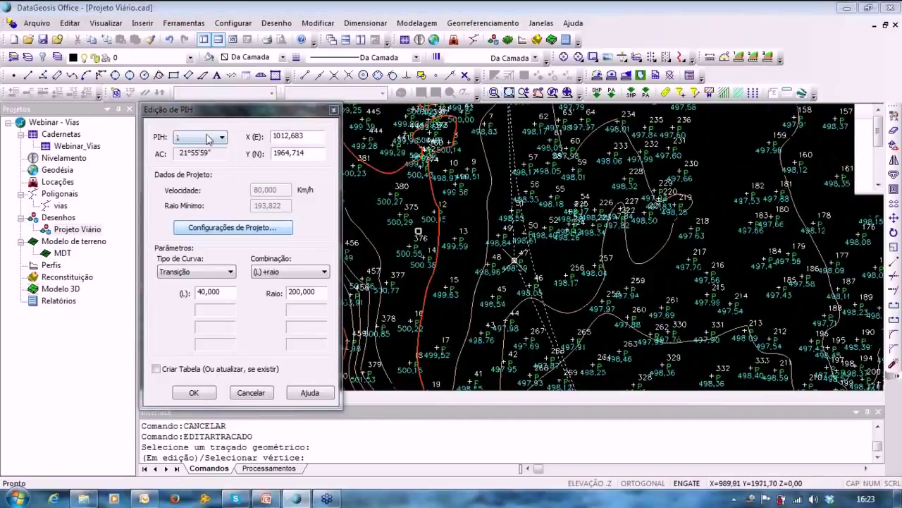
click(209, 138)
click(181, 166)
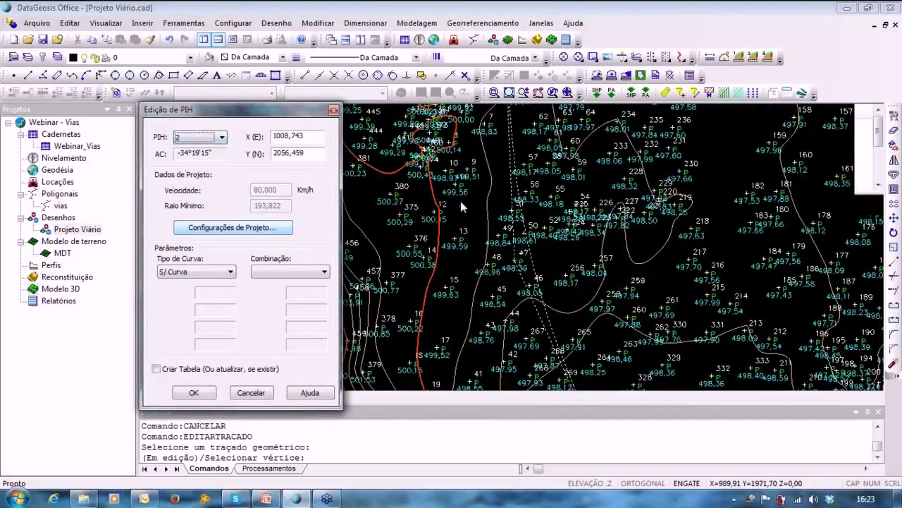
middle_drag(459, 294, 445, 442)
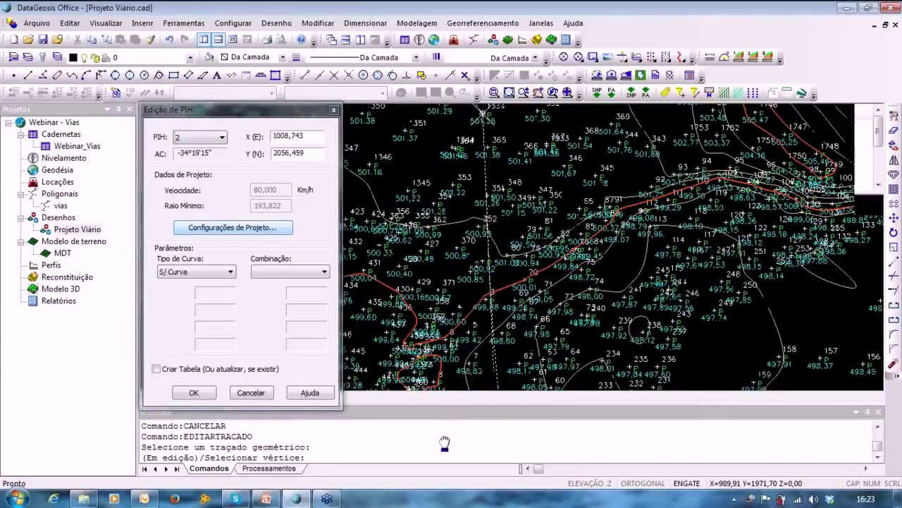
middle_drag(470, 191, 582, 308)
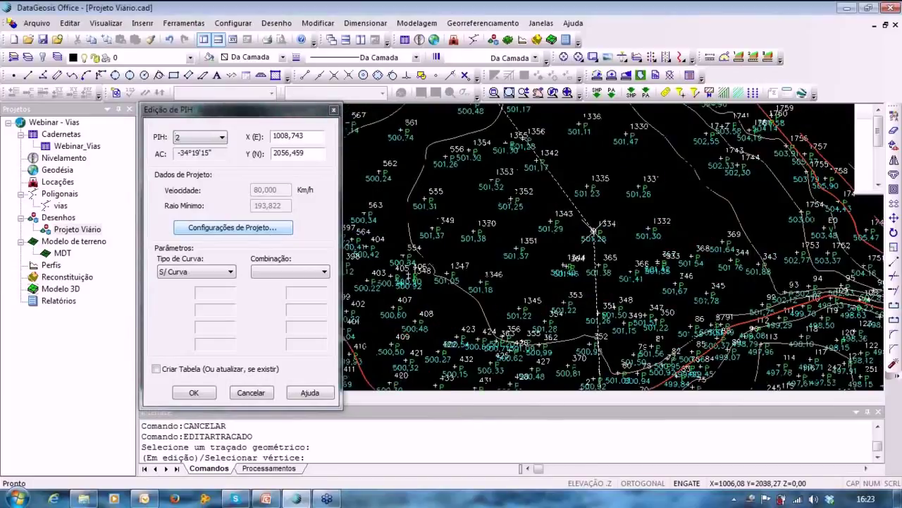
Give PIH 2 a Circular curve with a radius of 200.
click(212, 271)
click(190, 291)
drag(217, 292, 192, 293)
text(2)
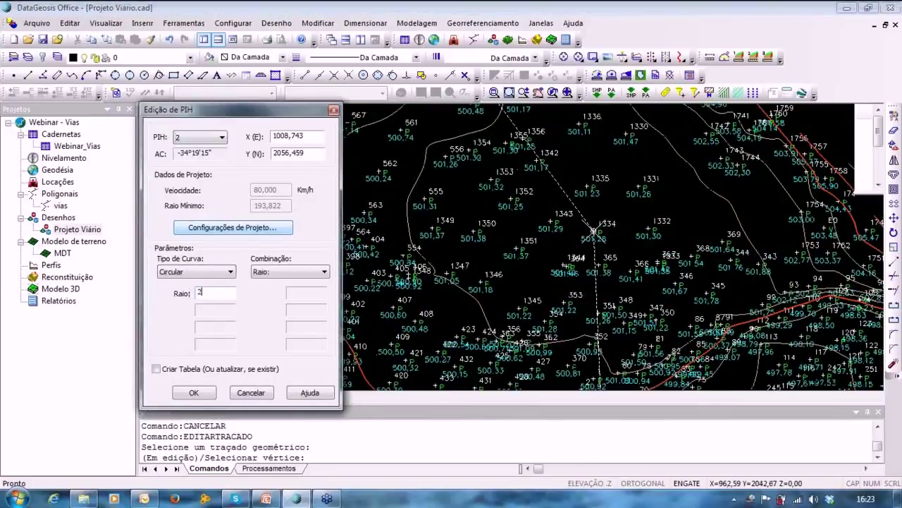
text(00)
click(506, 272)
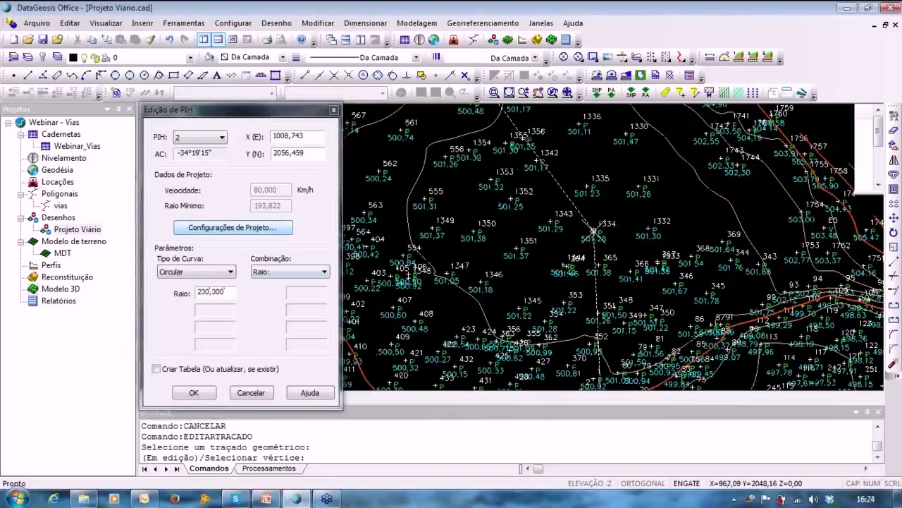
mouse_move(440, 252)
middle_down()
mouse_move(407, 306)
mouse_move(655, 323)
mouse_move(694, 453)
mouse_move(625, 342)
middle_up()
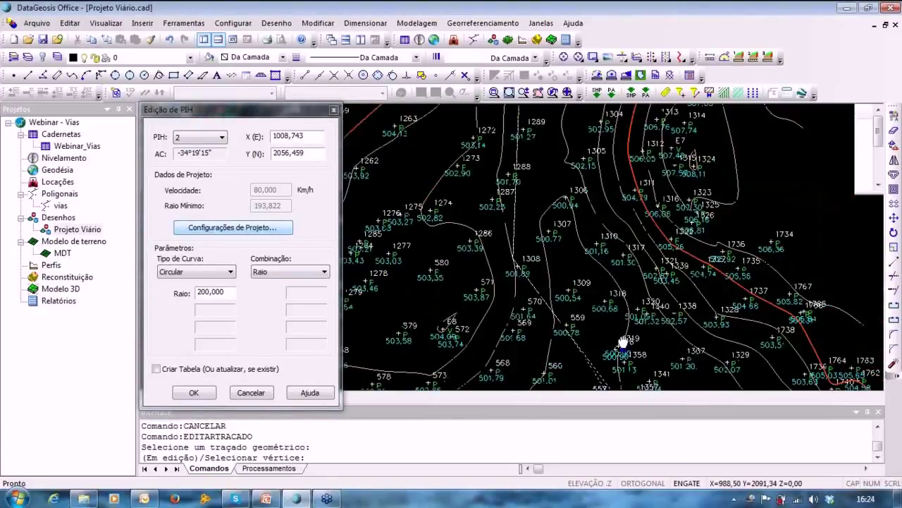
click(196, 272)
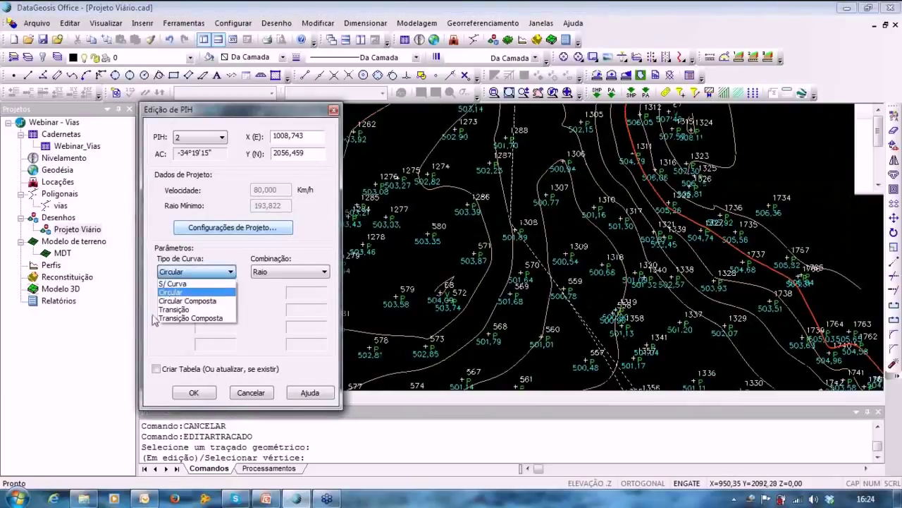
Switch PIH 2 to Transição Composta, entering first lengths and a radius of 200.
click(191, 318)
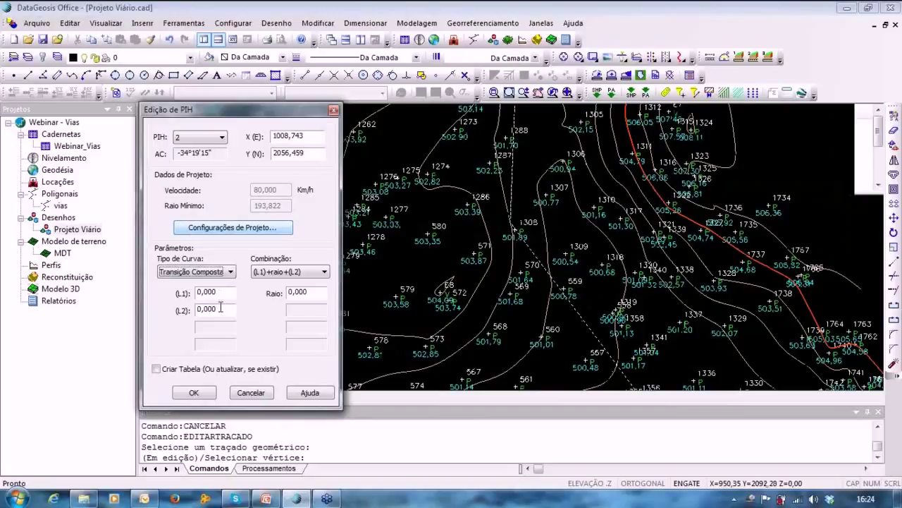
click(444, 262)
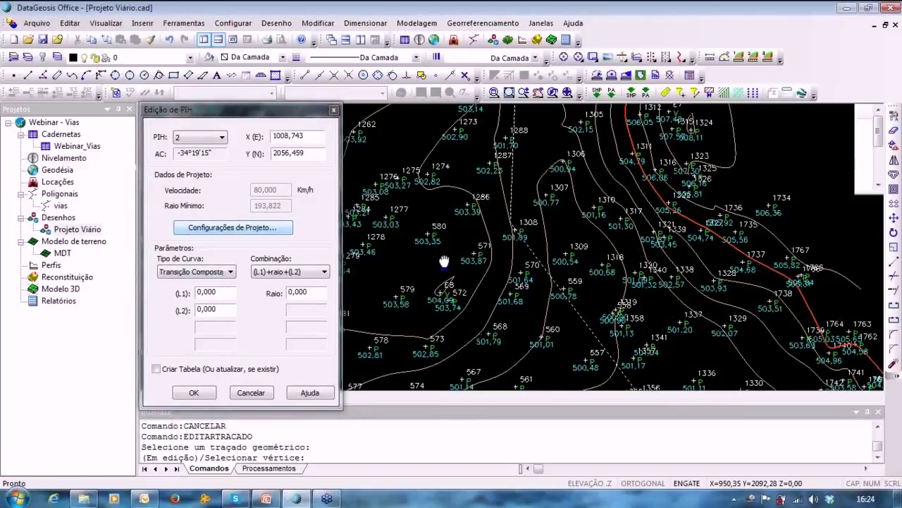
mouse_move(444, 261)
middle_down()
mouse_move(437, 246)
mouse_move(466, 253)
middle_up()
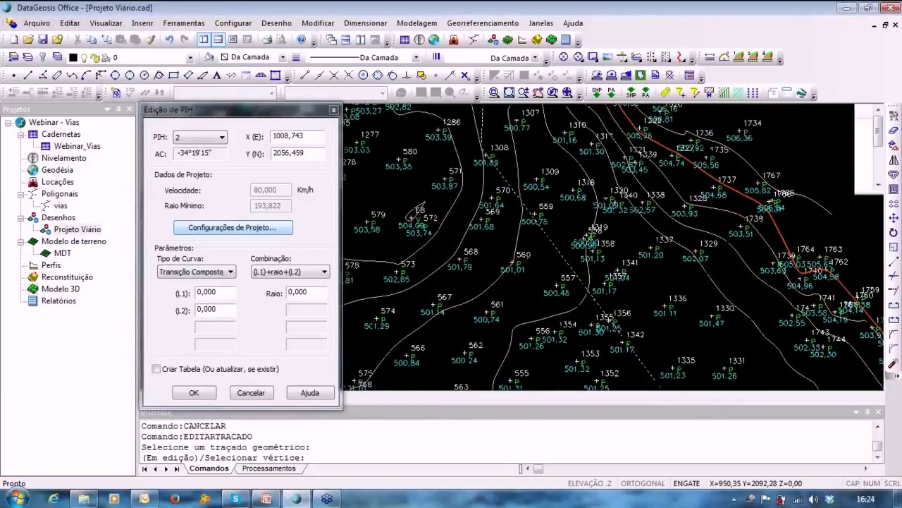
middle_drag(400, 260, 400, 284)
text(40)
click(289, 291)
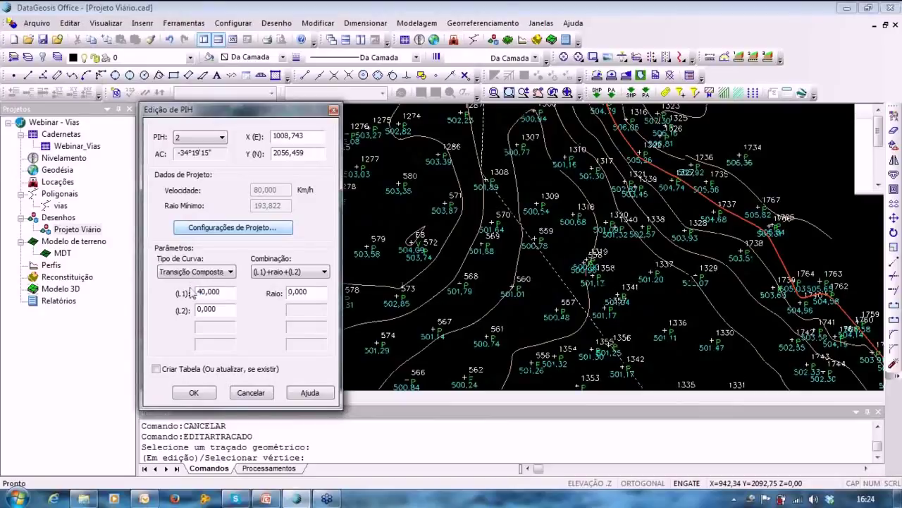
text(3)
click(219, 308)
text(3)
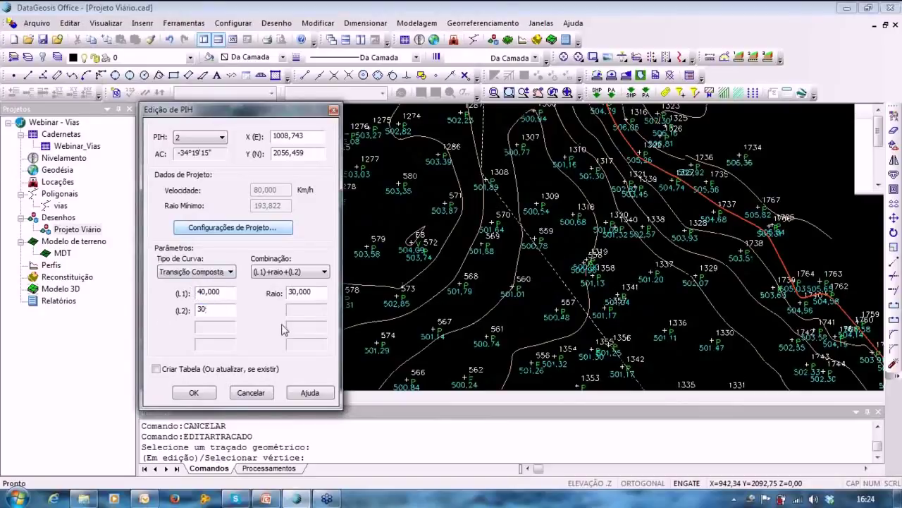
drag(314, 296, 255, 296)
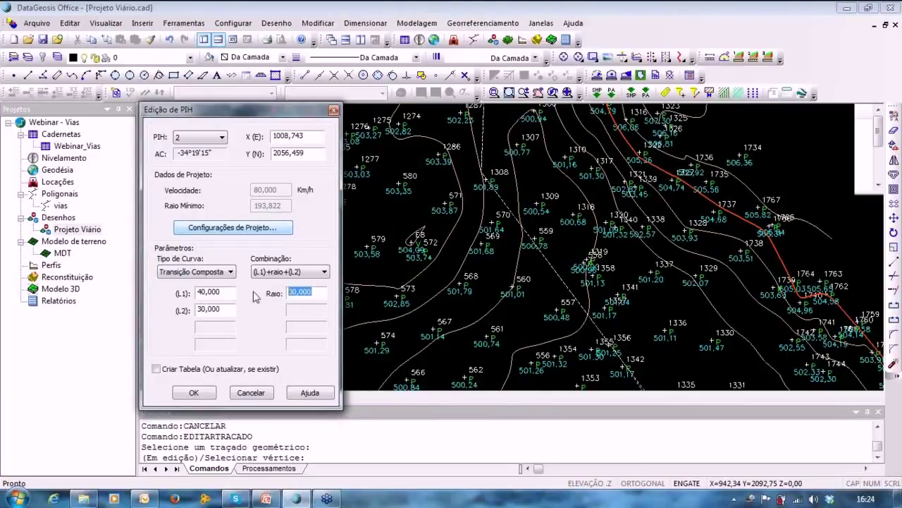
text(200)
click(404, 227)
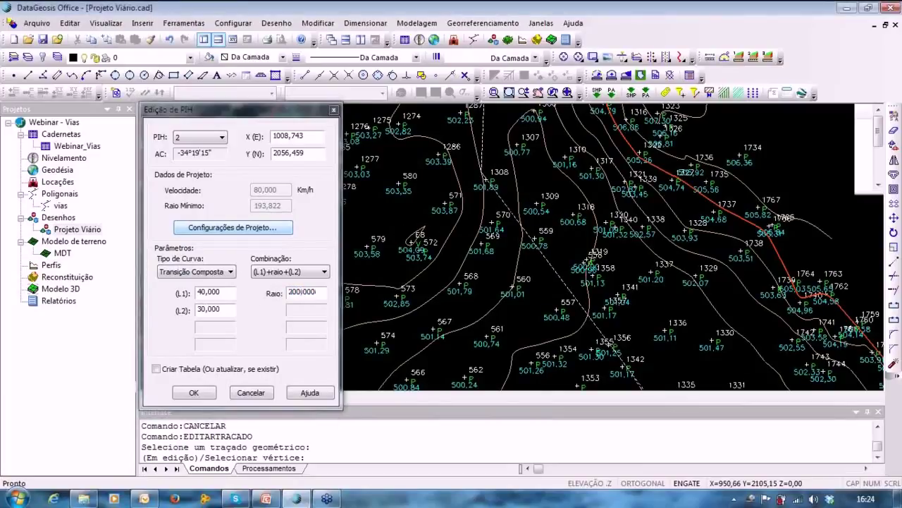
Inspect the new curve, then set both L1 and L2 to 20.
middle_drag(509, 244, 485, 38)
middle_drag(543, 247, 499, 65)
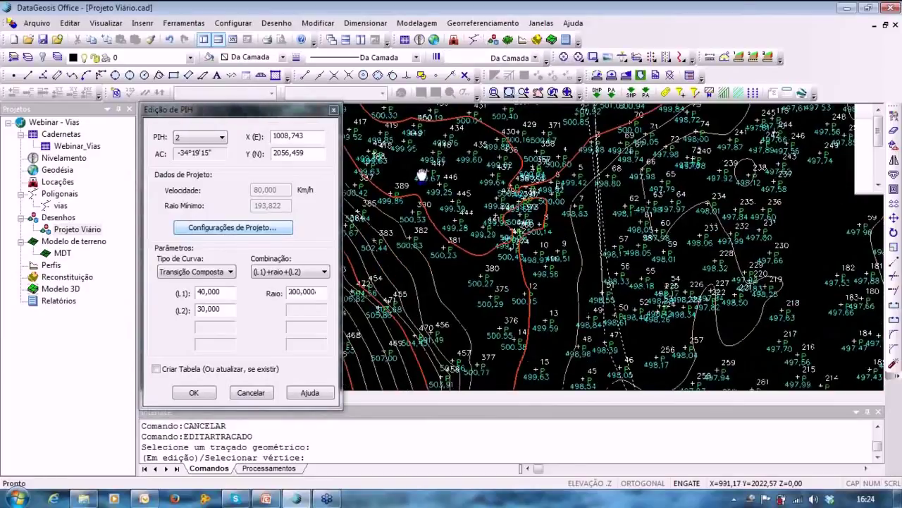
scroll(507, 271, up, 3)
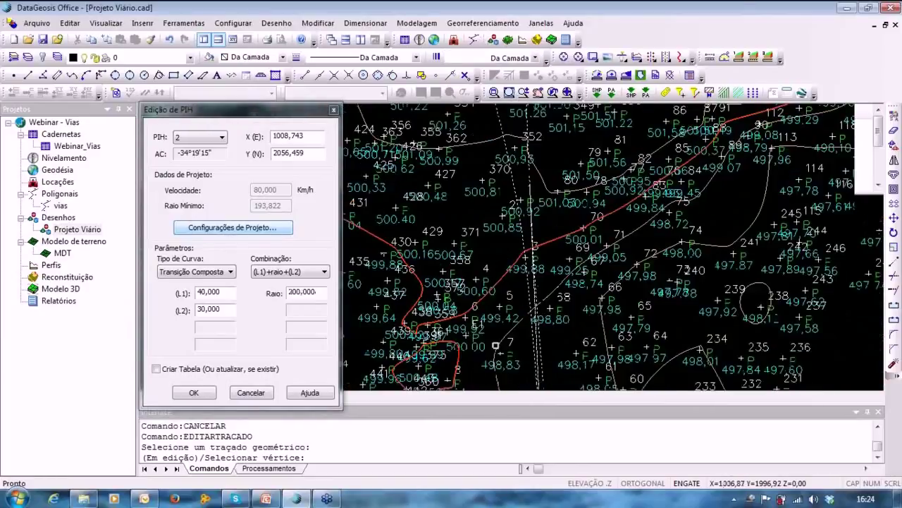
scroll(507, 271, down, 5)
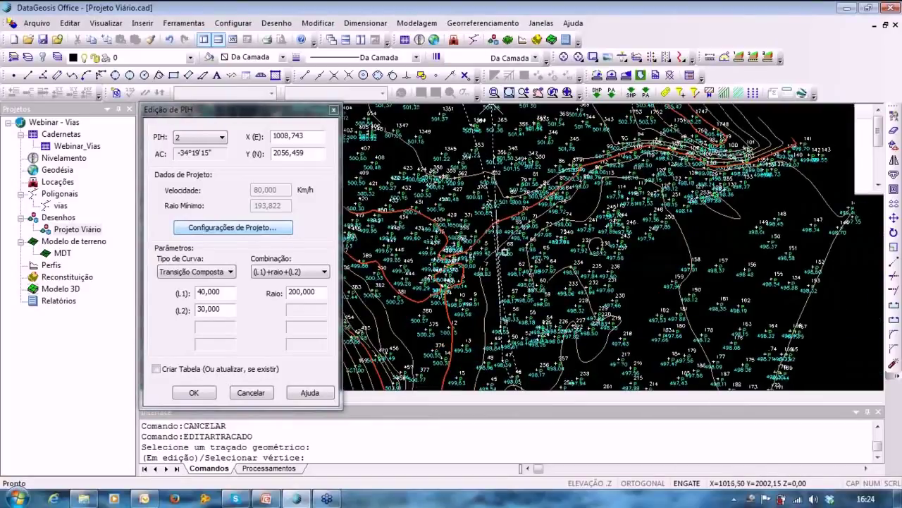
scroll(513, 254, up, 3)
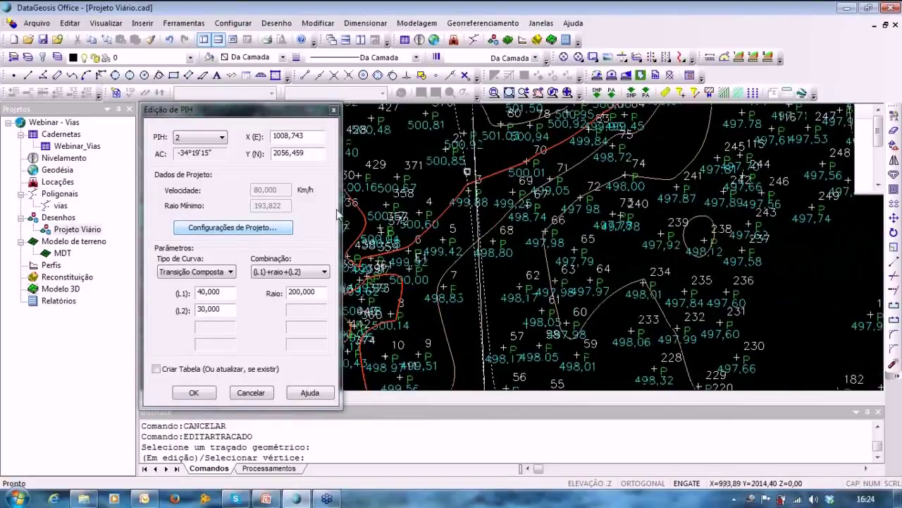
drag(223, 295, 138, 297)
text(20)
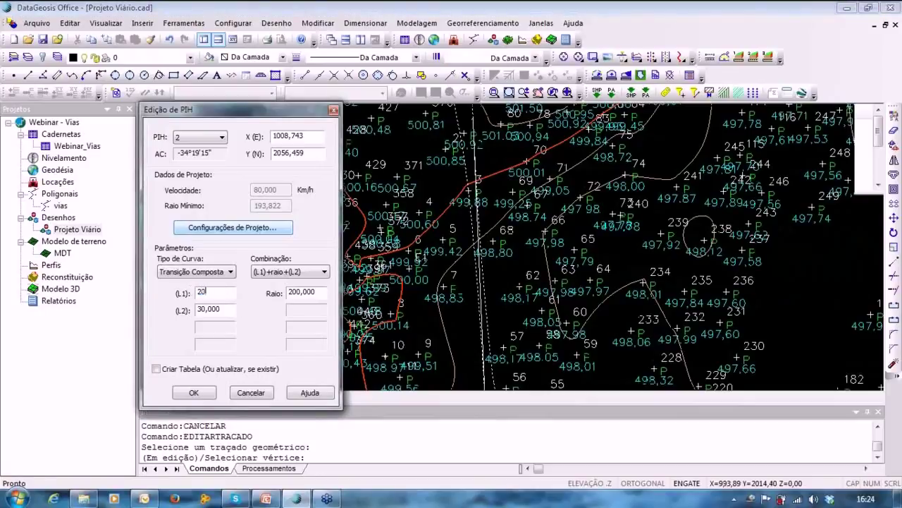
key(Tab)
text(2)
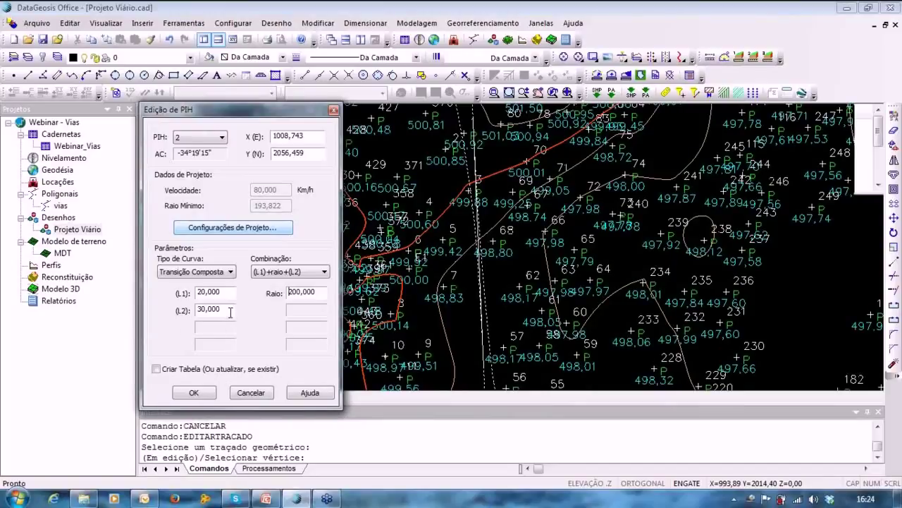
key(Tab)
text(20)
click(538, 260)
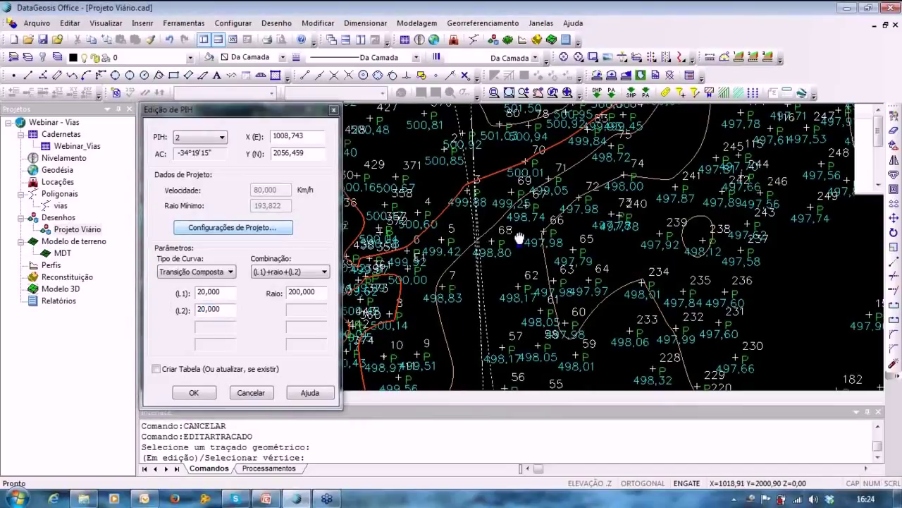
Reduce L1 to 10, keeping L2 at 20 and radius 200.
middle_drag(520, 239, 512, 214)
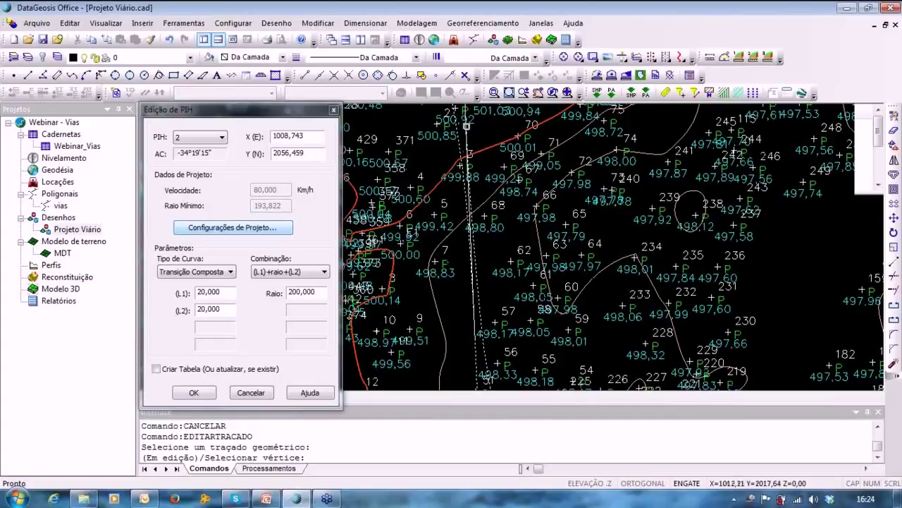
double_click(226, 292)
text(10)
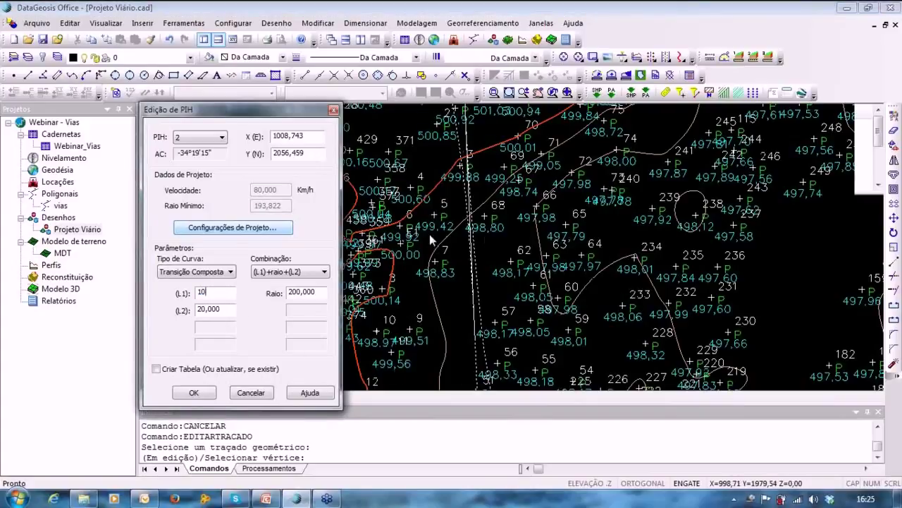
click(509, 244)
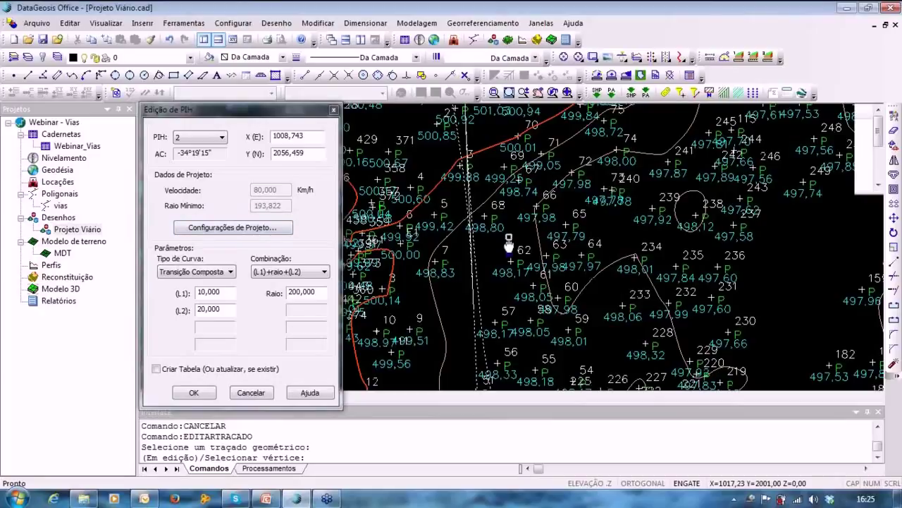
mouse_move(509, 240)
middle_down()
mouse_move(534, 303)
mouse_move(523, 317)
mouse_move(501, 213)
middle_up()
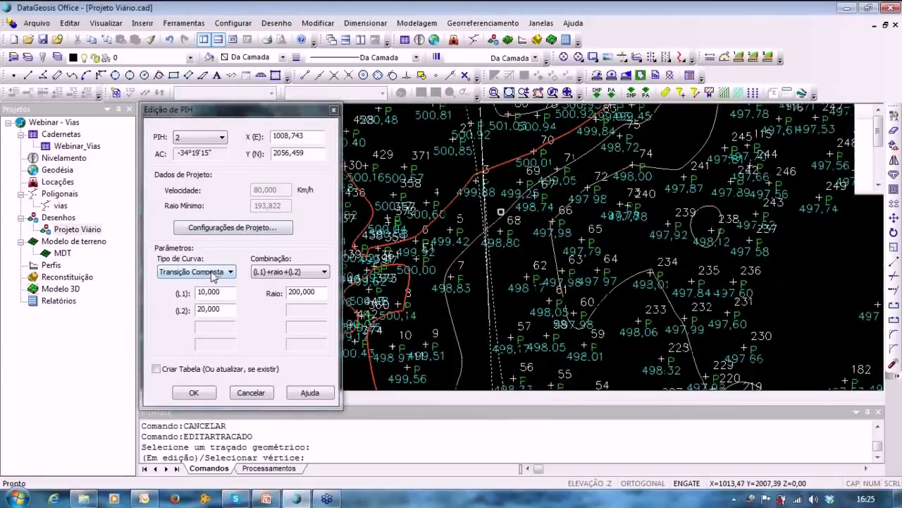
Revert PIH 2 to a simple Circular curve with radius 200.
click(214, 273)
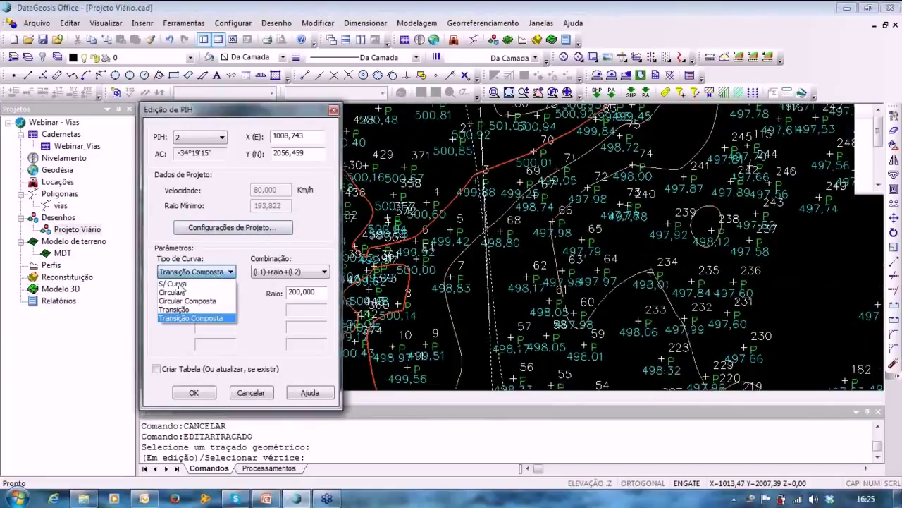
click(218, 292)
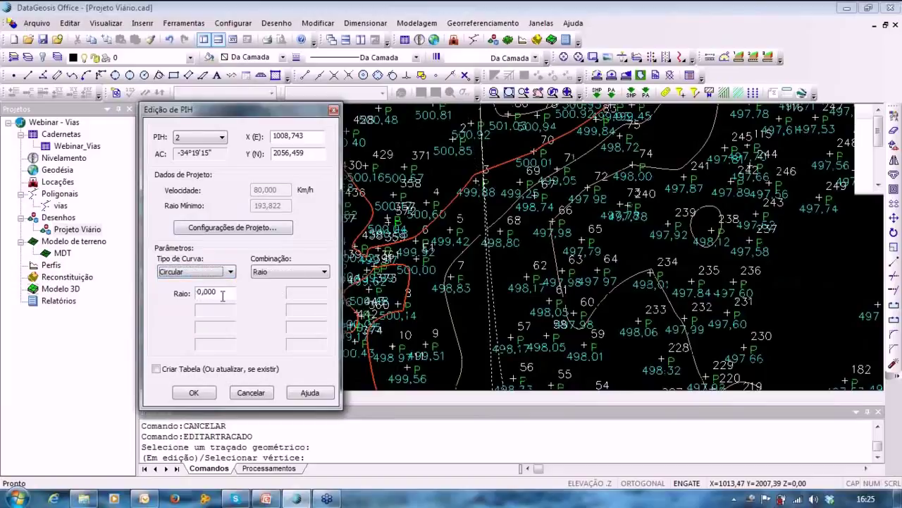
double_click(222, 296)
text(230)
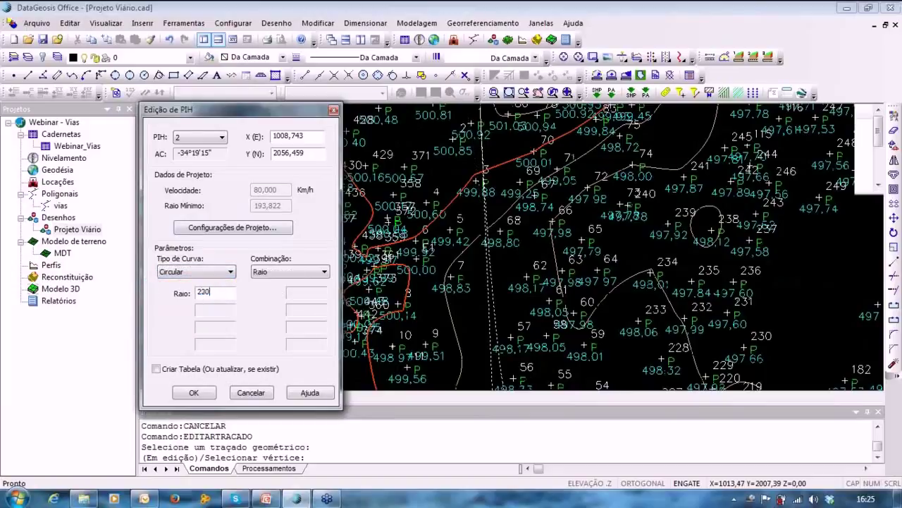
click(444, 259)
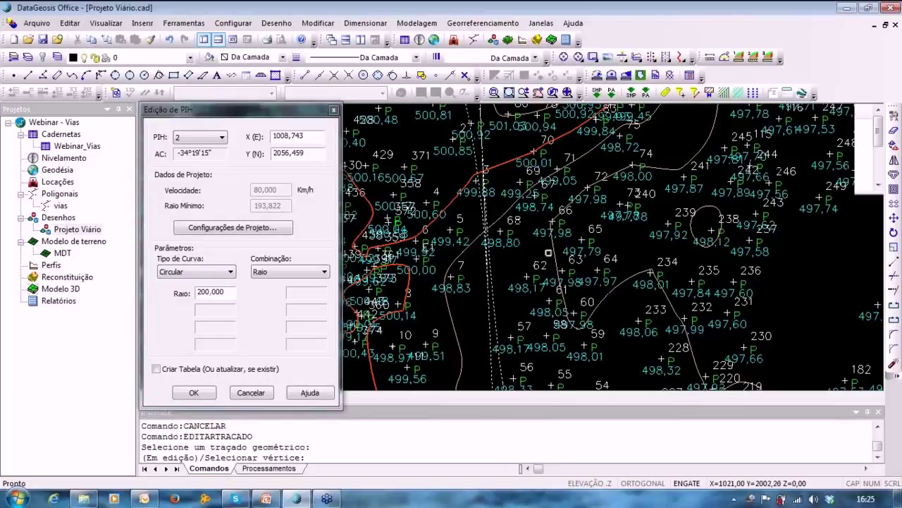
middle_drag(539, 284, 519, 129)
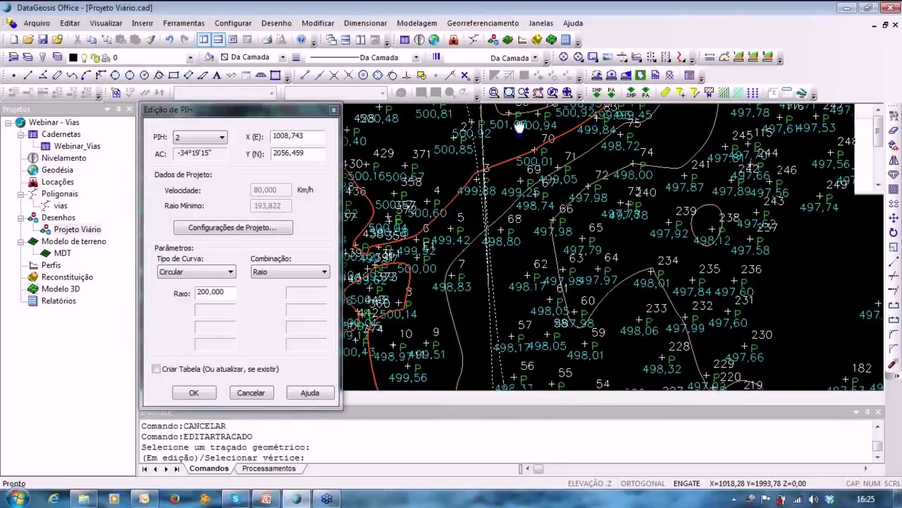
scroll(567, 392, down, 2)
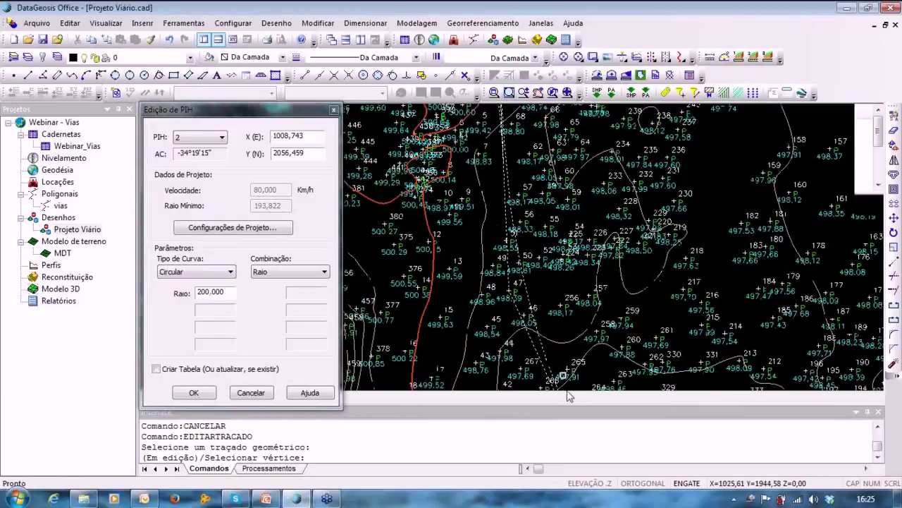
scroll(567, 389, down, 2)
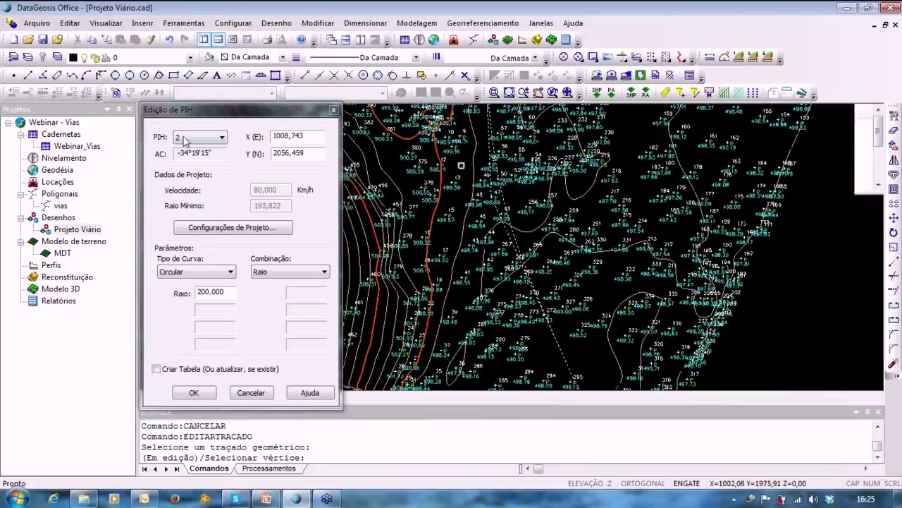
Select PIH 1, give it a circular curve with radius 200, and review it on the map.
click(186, 136)
click(183, 157)
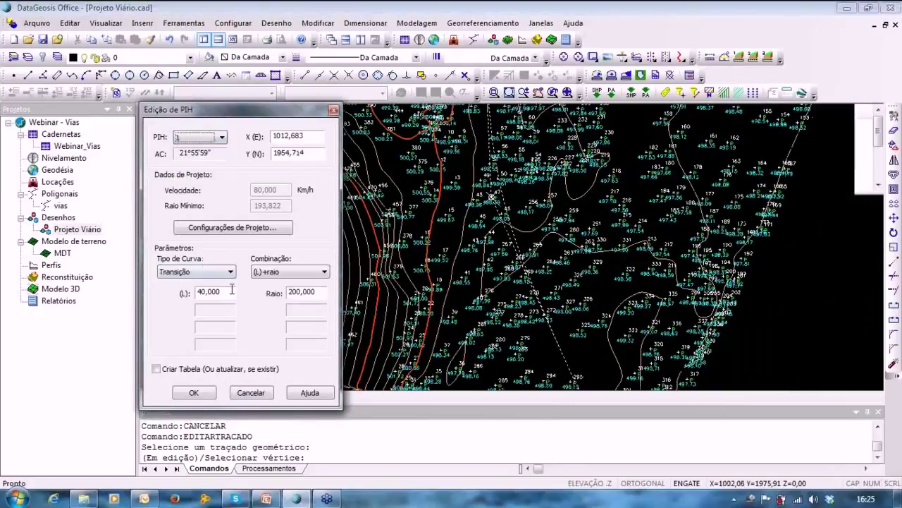
click(221, 272)
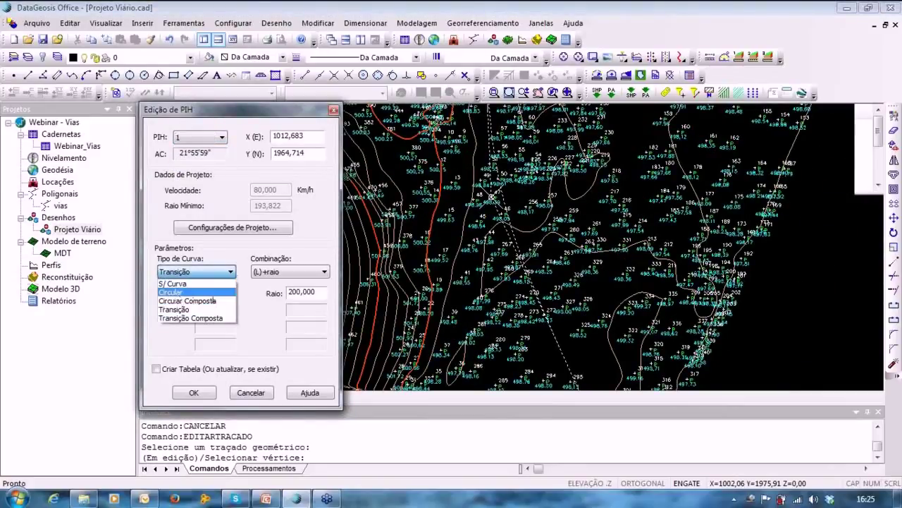
click(185, 292)
text(200,)
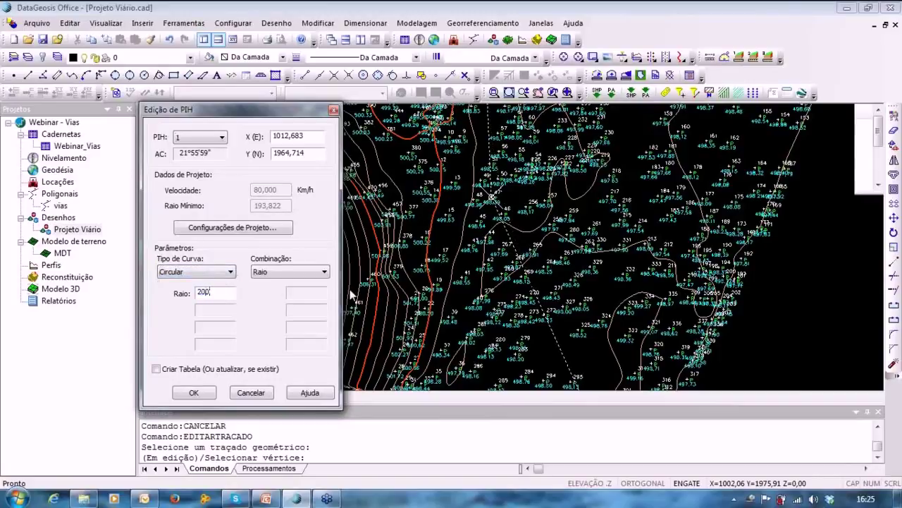
click(413, 291)
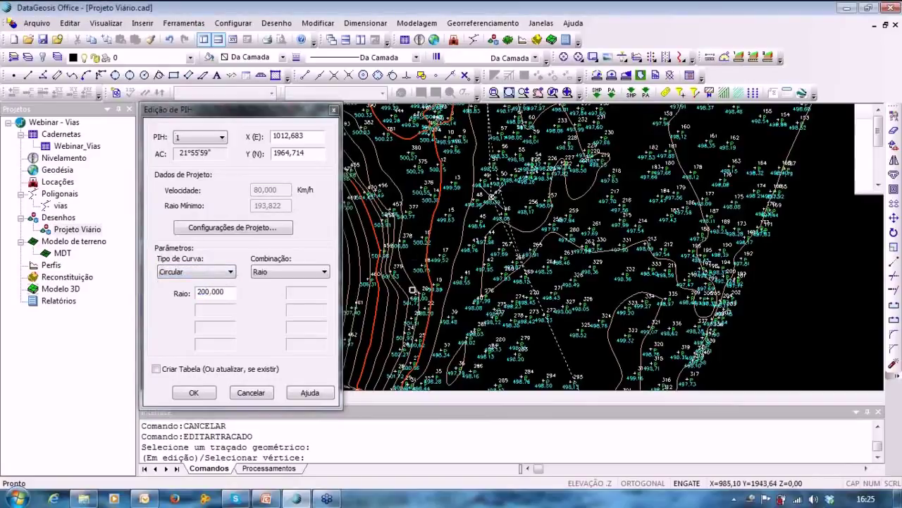
middle_drag(409, 240, 414, 349)
scroll(427, 242, up, 2)
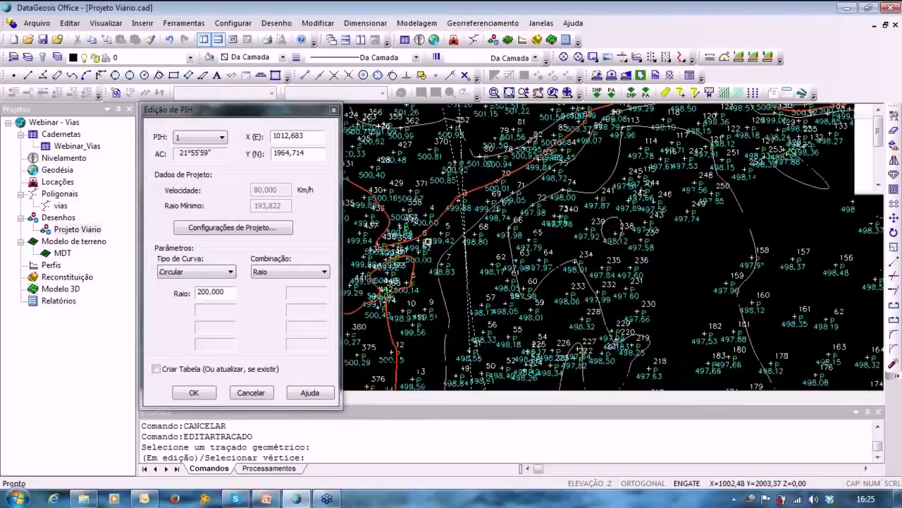
scroll(427, 242, up, 1)
scroll(509, 292, down, 1)
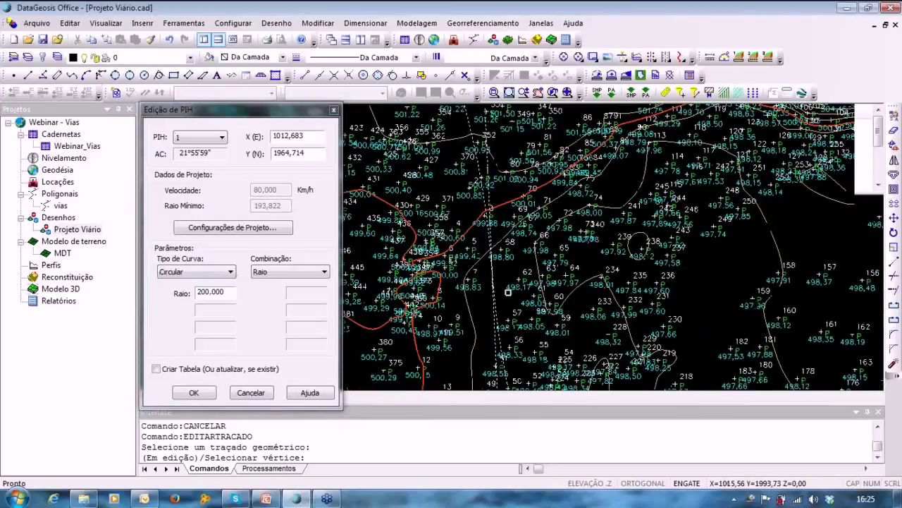
middle_drag(508, 291, 538, 399)
mouse_move(490, 201)
middle_down()
mouse_move(490, 226)
mouse_move(592, 416)
middle_up()
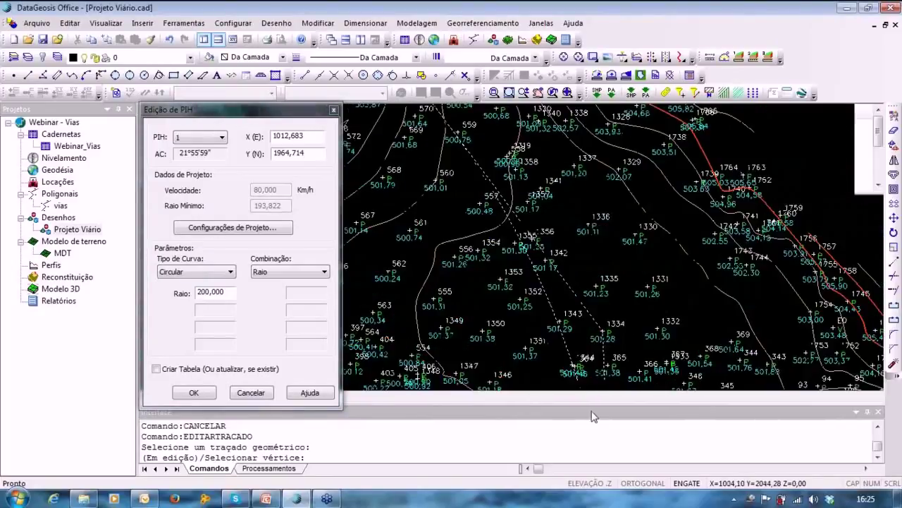
middle_drag(473, 206, 590, 339)
middle_drag(520, 242, 462, 299)
Switch PIH 1 to a transition curve with length 10 and radius 200.
click(200, 272)
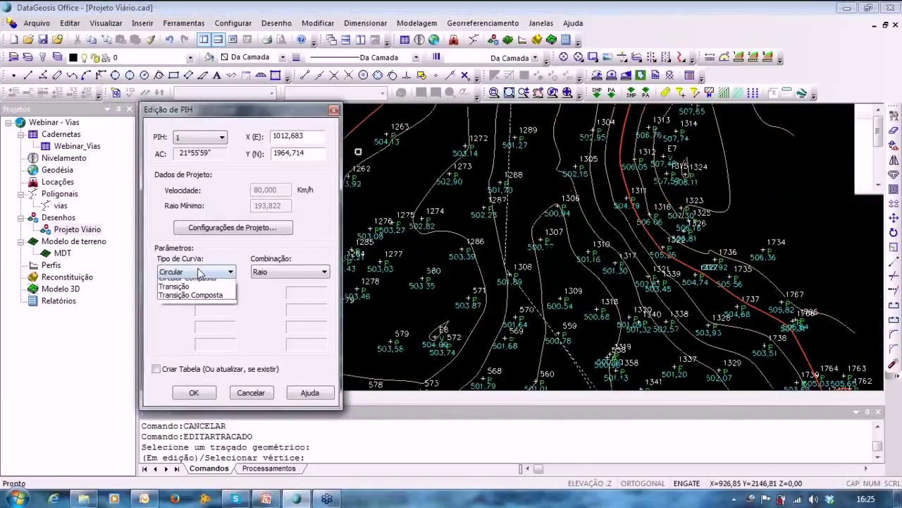
click(181, 311)
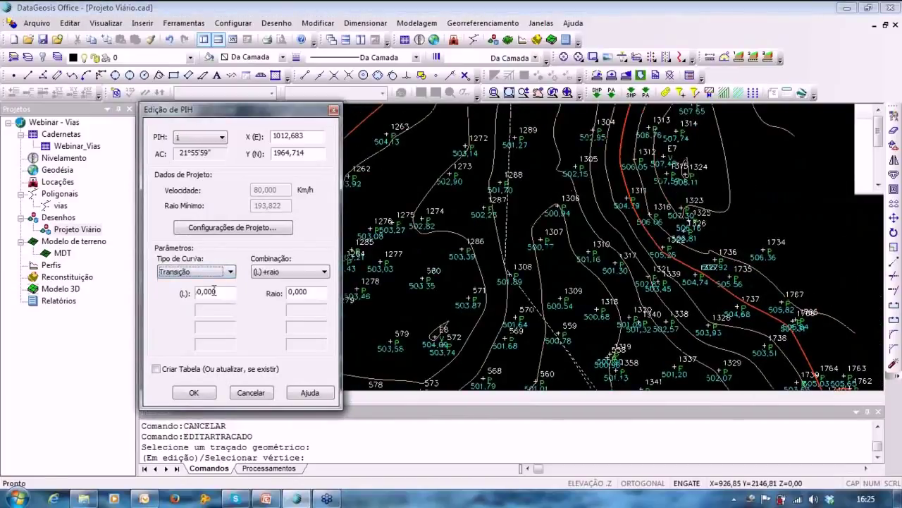
key(Tab)
text(1)
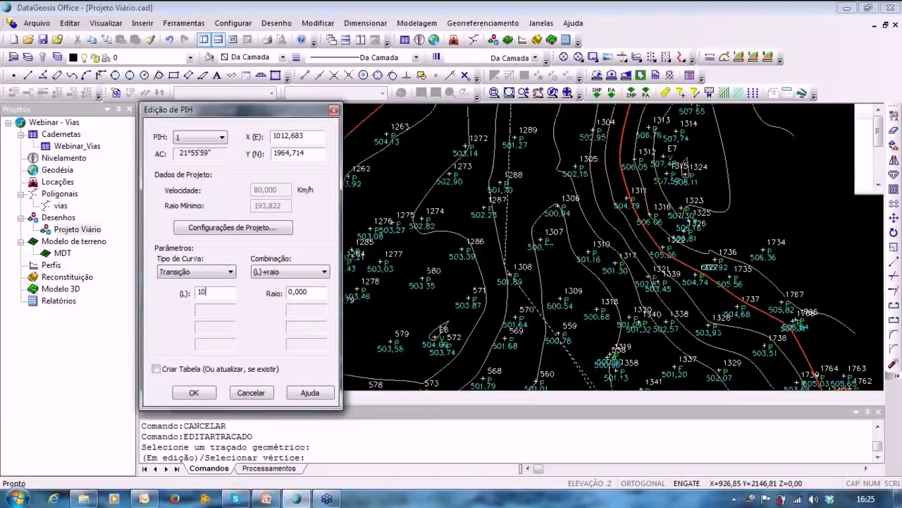
key(Tab)
text(200)
click(553, 266)
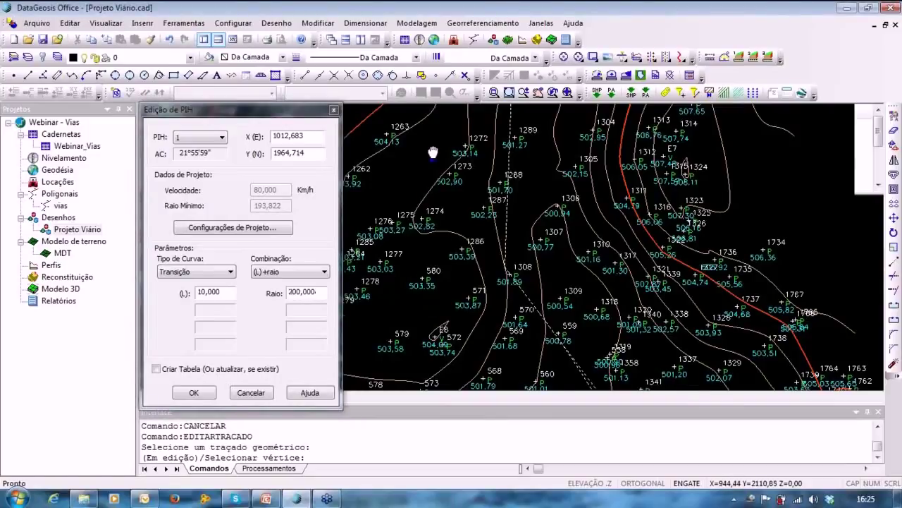
mouse_move(433, 153)
middle_down()
mouse_move(427, 115)
mouse_move(450, 92)
middle_up()
mouse_move(594, 329)
middle_down()
mouse_move(563, 168)
mouse_move(526, 60)
middle_up()
mouse_move(412, 197)
middle_down()
mouse_move(410, 218)
mouse_move(497, 99)
mouse_move(585, 395)
middle_up()
mouse_move(540, 211)
middle_down()
mouse_move(508, 317)
mouse_move(485, 466)
middle_up()
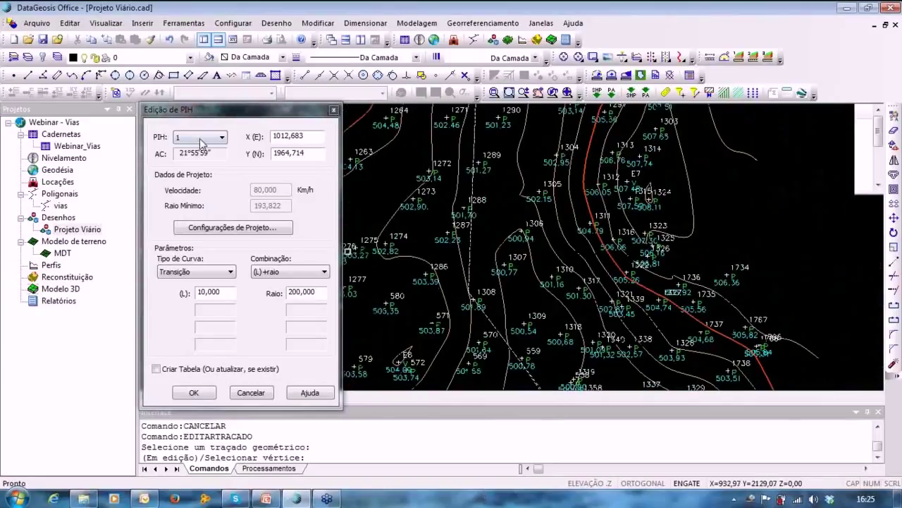
click(203, 136)
Select PIH 3 and give it a circular curve with radius 200.
click(192, 175)
click(196, 271)
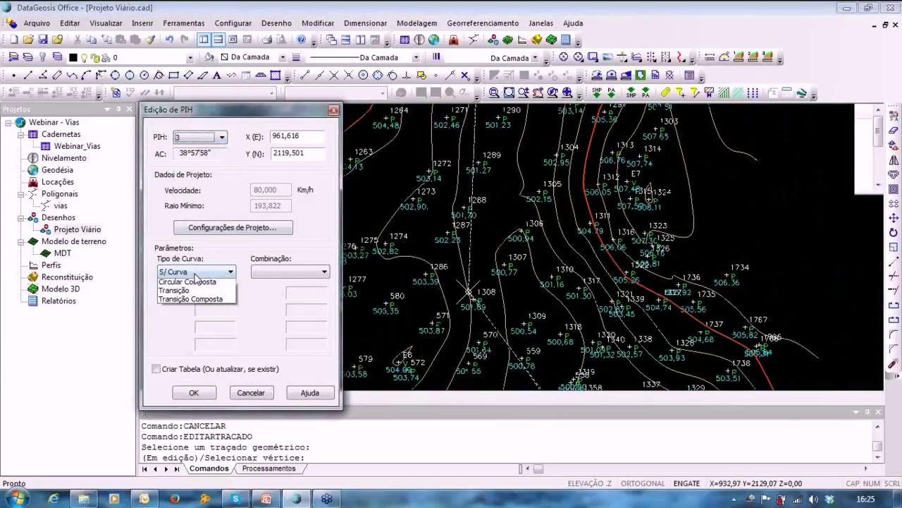
click(180, 286)
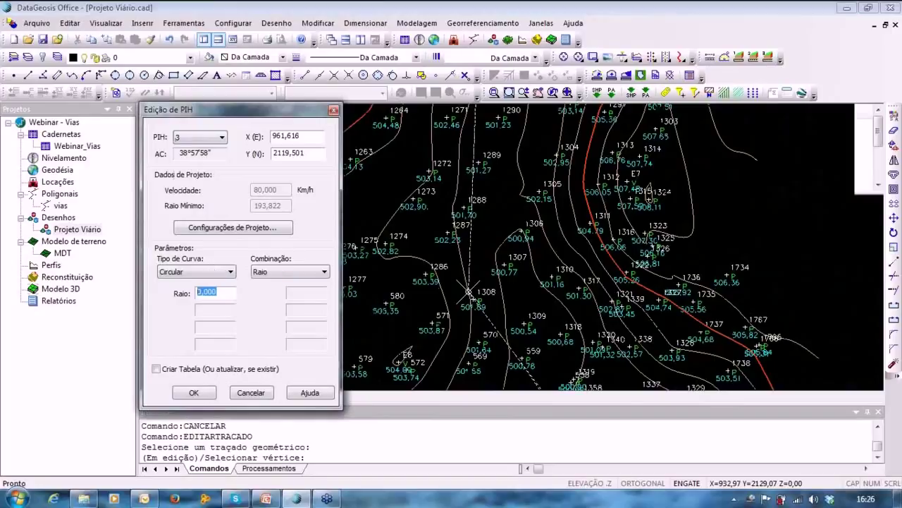
text(200)
click(509, 308)
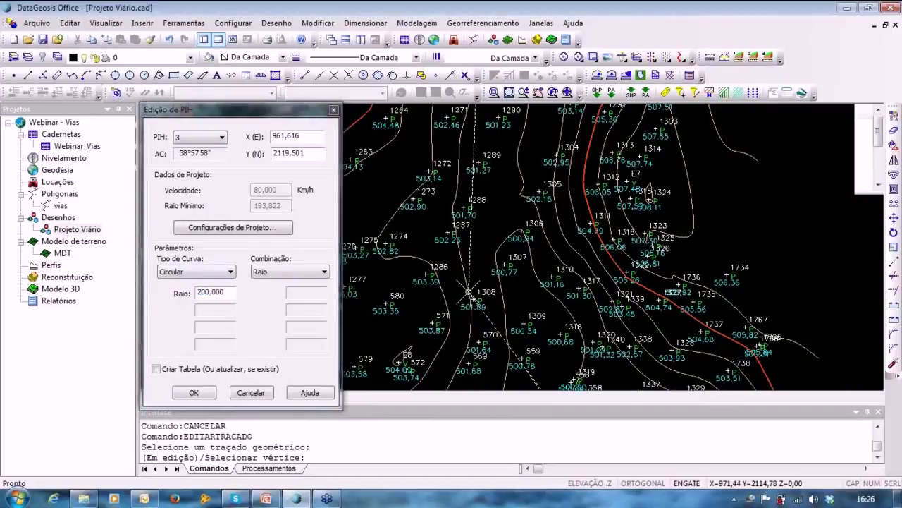
middle_drag(501, 166, 495, 123)
middle_drag(441, 169, 467, 279)
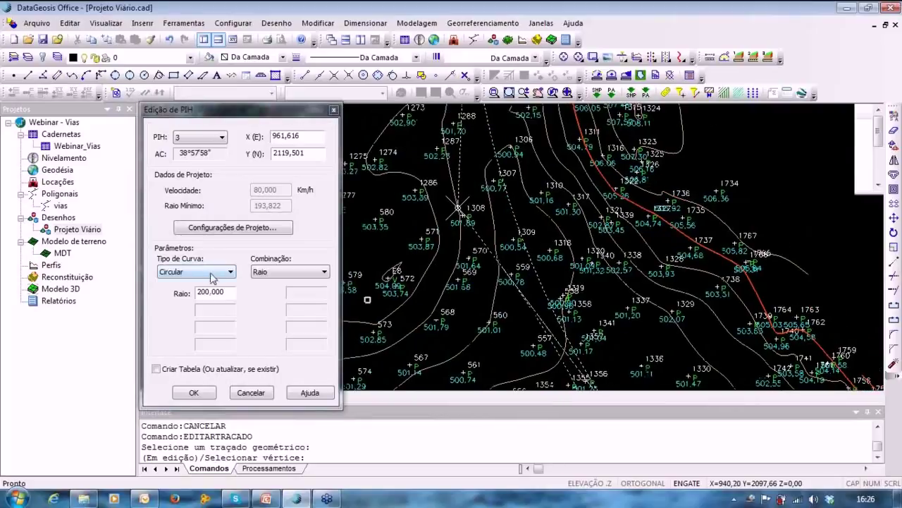
Change PIH 3 to a transition curve with length 10 and radius 200, then select PIH 2.
click(185, 275)
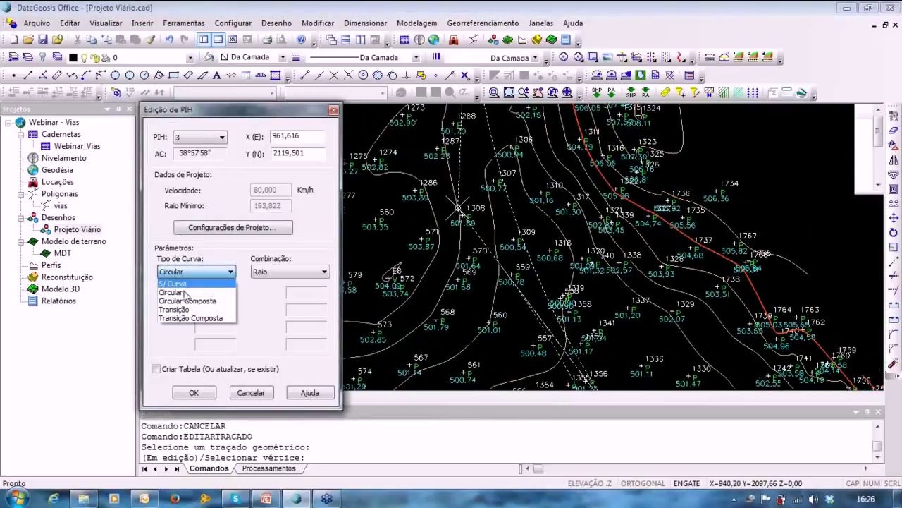
click(176, 316)
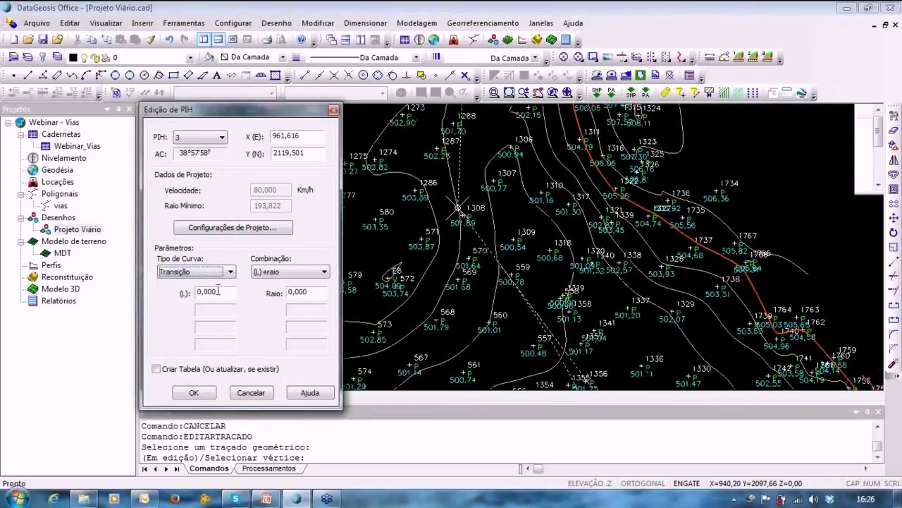
drag(226, 295, 171, 296)
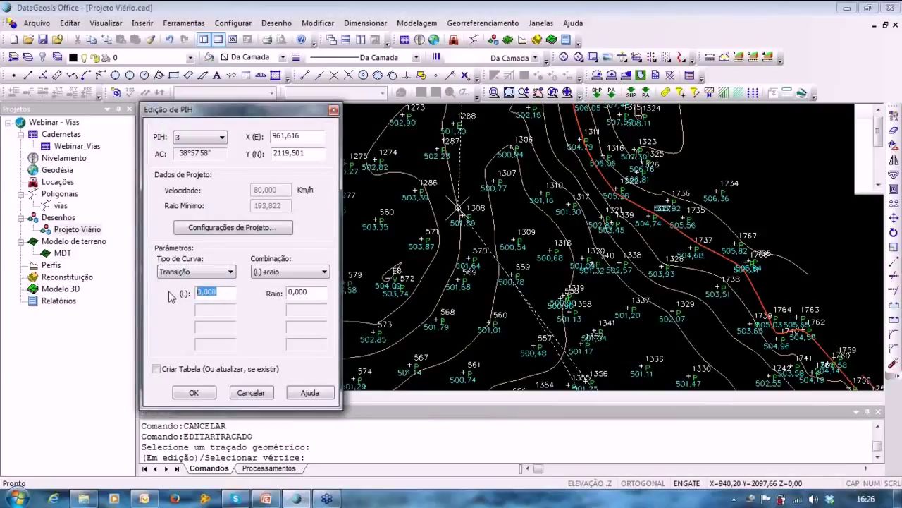
text(10)
key(Tab)
text(200)
middle_drag(518, 260, 458, 113)
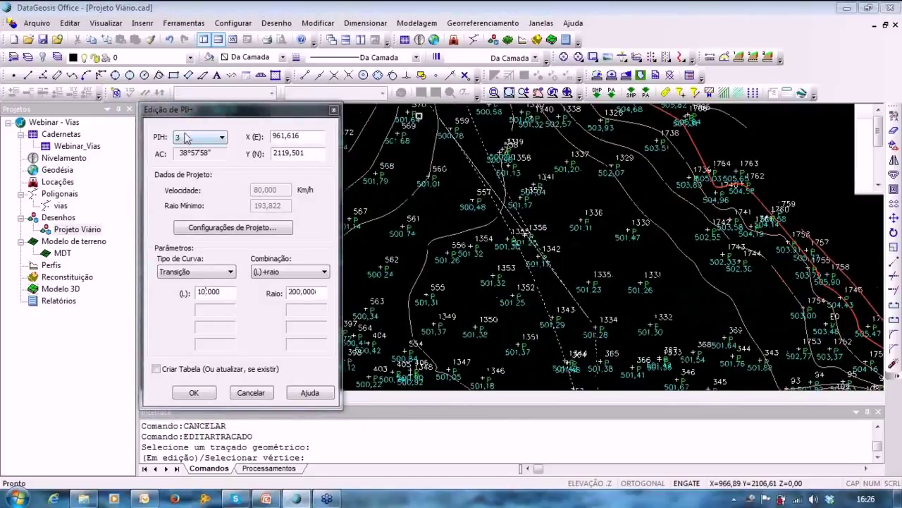
click(212, 137)
click(185, 158)
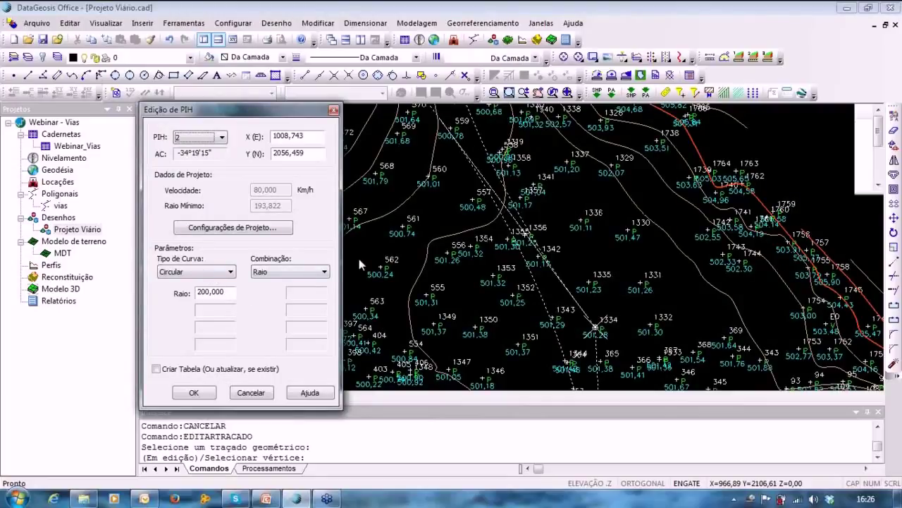
Pan along the alignment to review the curves around points 1269–1356.
mouse_move(359, 259)
middle_down()
mouse_move(374, 222)
mouse_move(376, 58)
middle_up()
middle_drag(467, 313, 463, 167)
scroll(450, 181, up, 1)
middle_drag(505, 312, 506, 315)
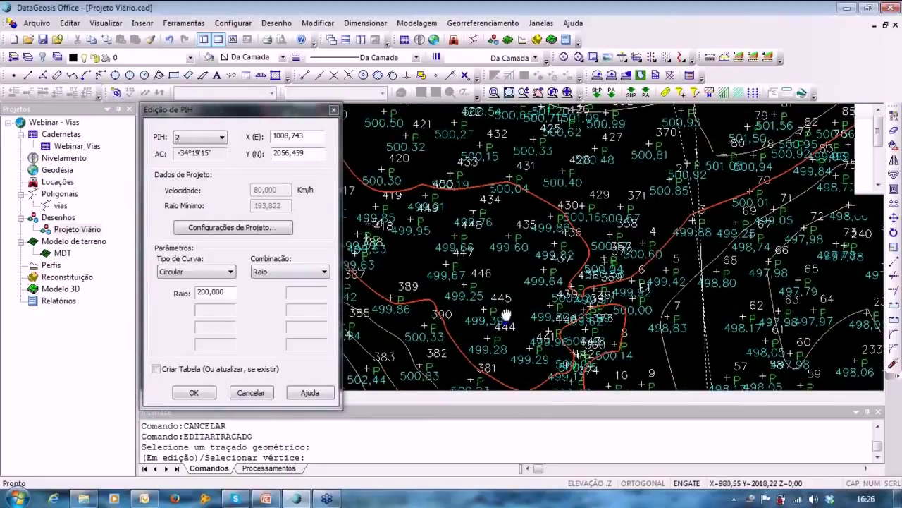
mouse_move(473, 263)
middle_down()
mouse_move(524, 274)
mouse_move(667, 364)
middle_up()
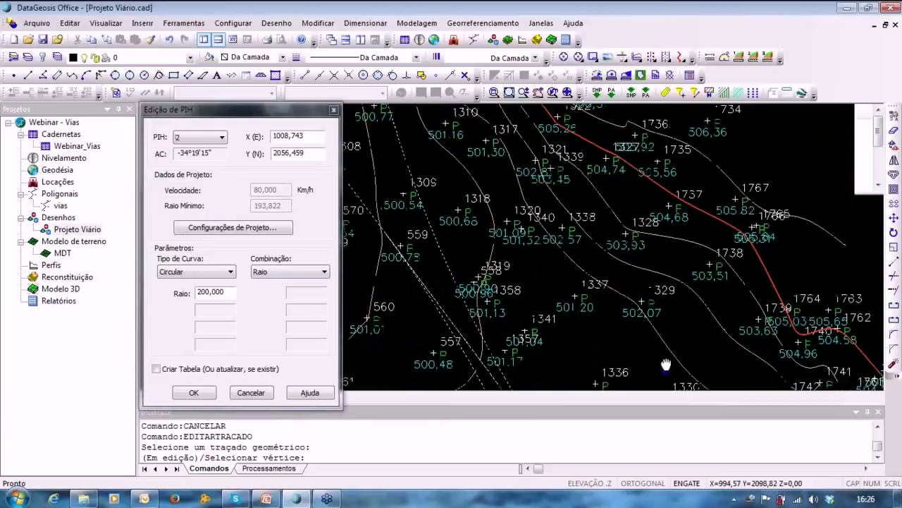
middle_drag(592, 235, 571, 323)
middle_drag(576, 195, 557, 366)
scroll(494, 191, up, 2)
scroll(494, 192, down, 5)
mouse_move(489, 220)
middle_down()
mouse_move(512, 286)
mouse_move(482, 218)
mouse_move(458, 109)
middle_up()
mouse_move(562, 302)
middle_down()
mouse_move(492, 225)
mouse_move(469, 152)
middle_up()
middle_drag(456, 319, 416, 148)
middle_drag(451, 339, 406, 212)
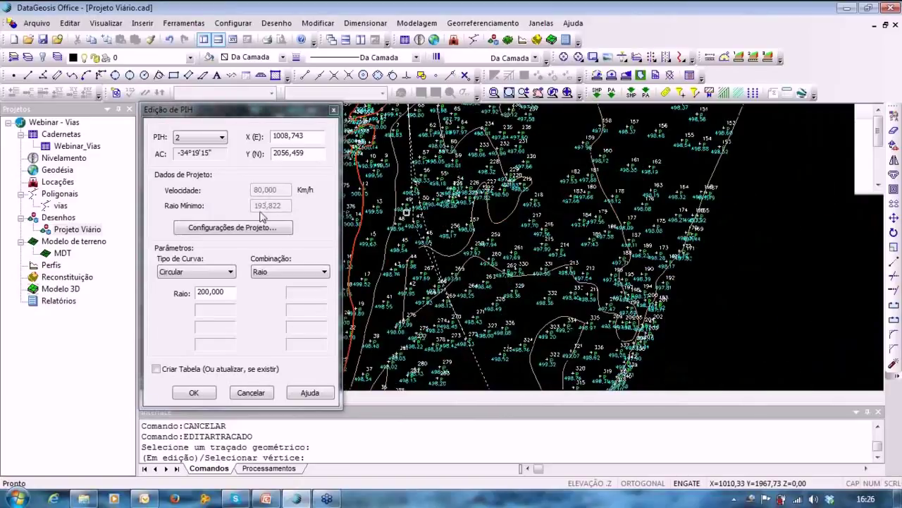
Set the design speed to 60 km/h in Dados de Projeto and accept it.
click(212, 235)
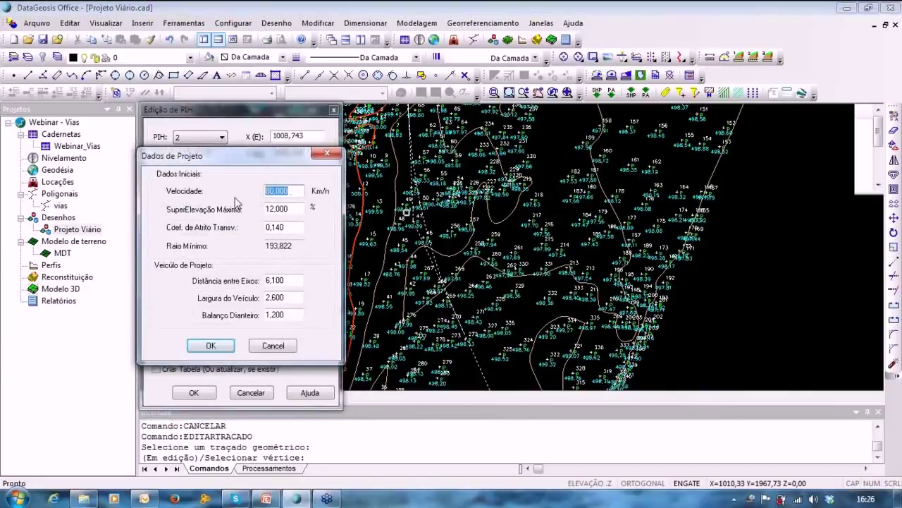
text(60)
key(Tab)
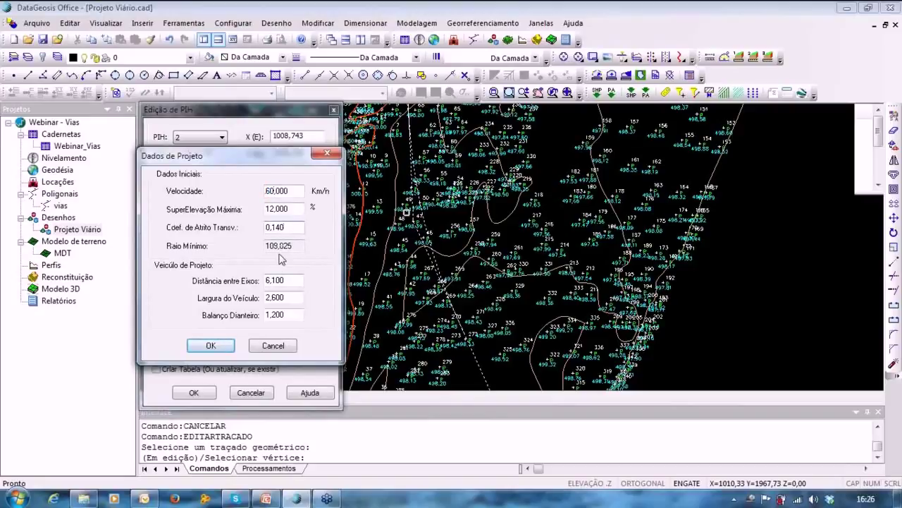
click(210, 345)
middle_drag(498, 176, 501, 114)
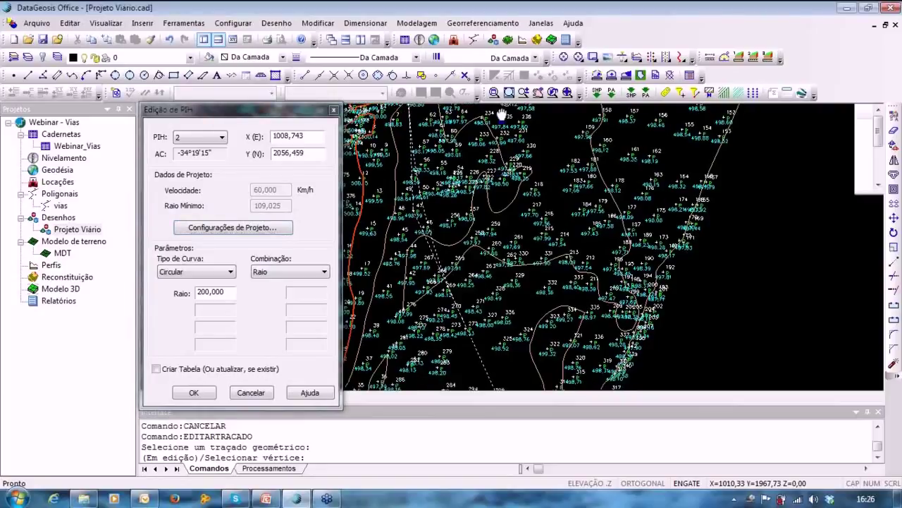
Change the radii of PIH 2 and PIH 3 to 110 m.
mouse_move(501, 314)
middle_down()
mouse_move(501, 173)
mouse_move(529, 411)
mouse_move(580, 469)
middle_up()
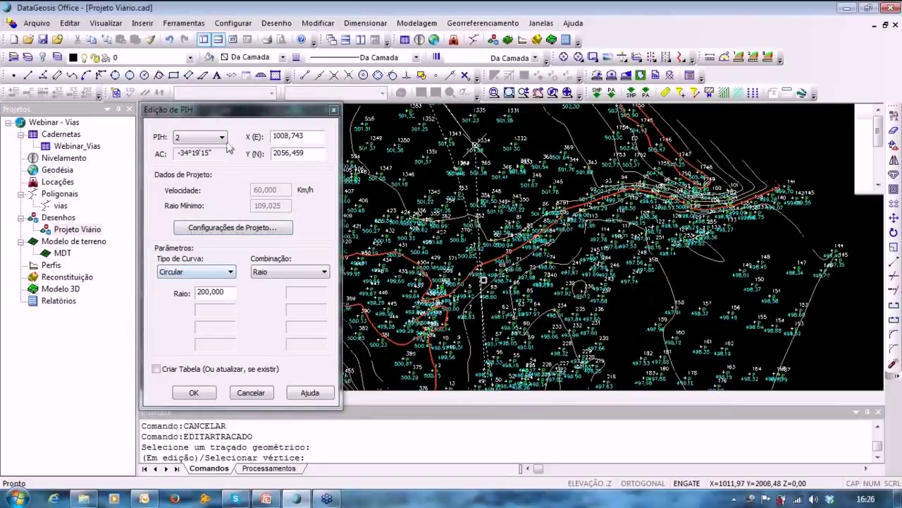
double_click(230, 292)
text(110)
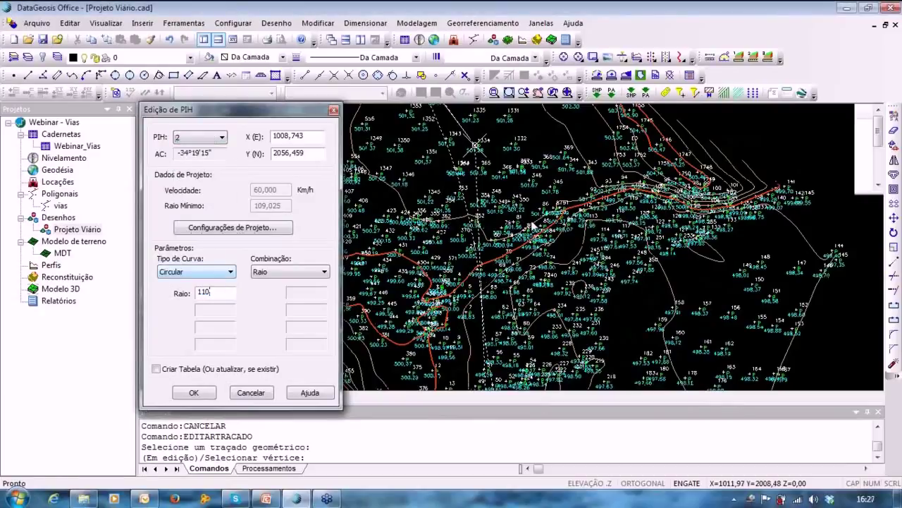
mouse_move(524, 224)
middle_down()
mouse_move(523, 332)
mouse_move(622, 455)
middle_up()
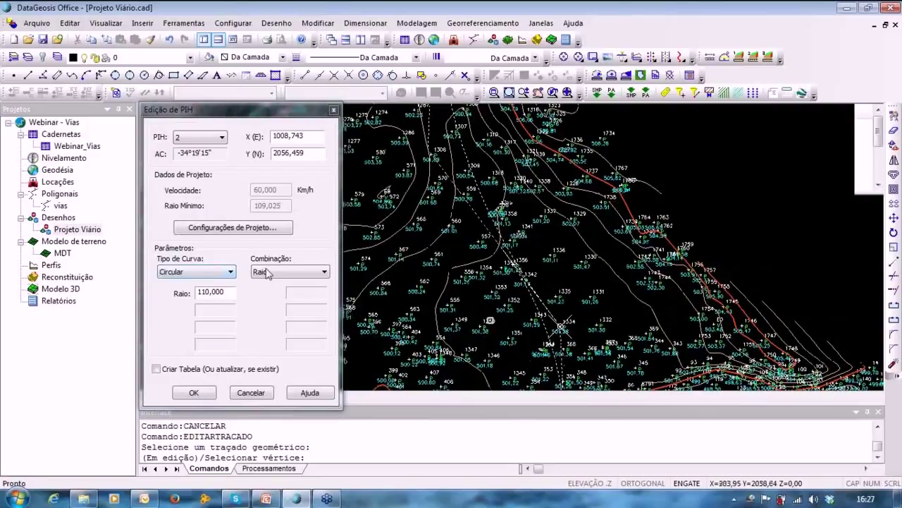
click(202, 137)
click(196, 163)
double_click(314, 292)
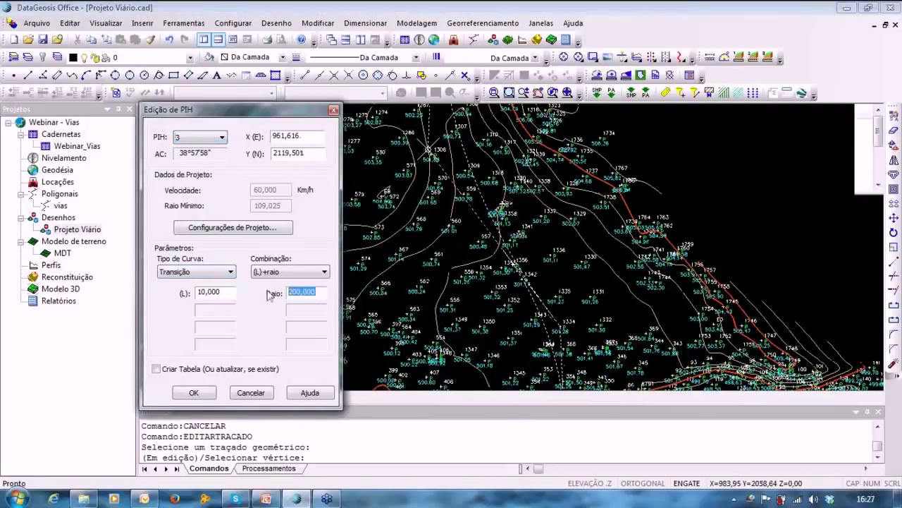
text(110)
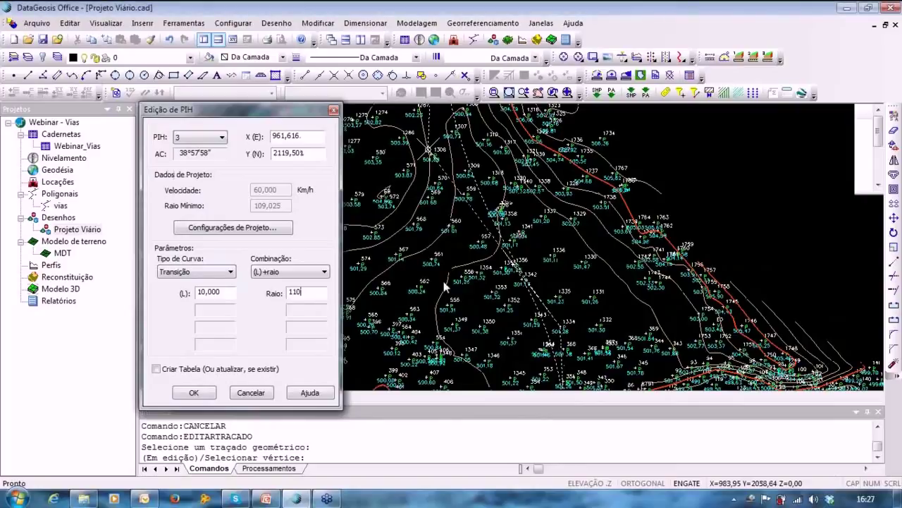
middle_click(421, 284)
mouse_move(422, 285)
middle_down()
mouse_move(429, 324)
mouse_move(502, 273)
mouse_move(489, 338)
middle_up()
Give PIH 4 a circular curve with radius 100 and enable Criar Tabela.
click(222, 137)
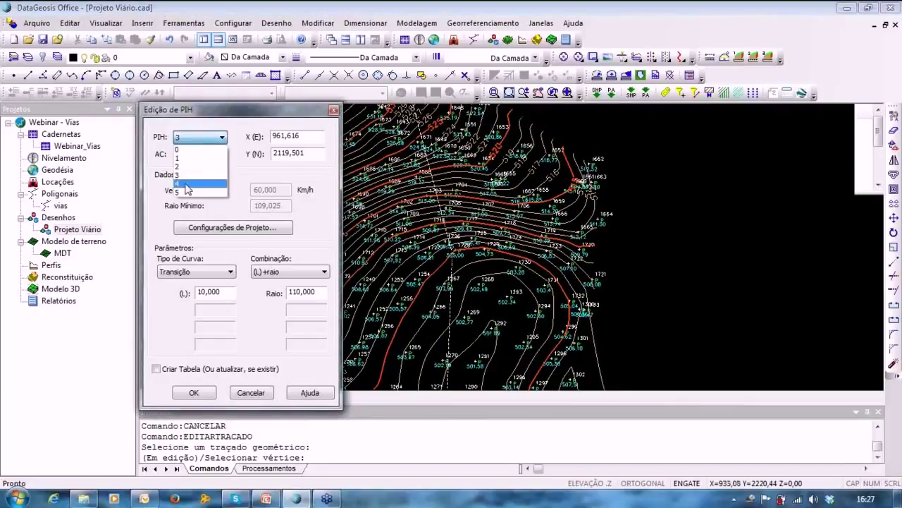
click(198, 169)
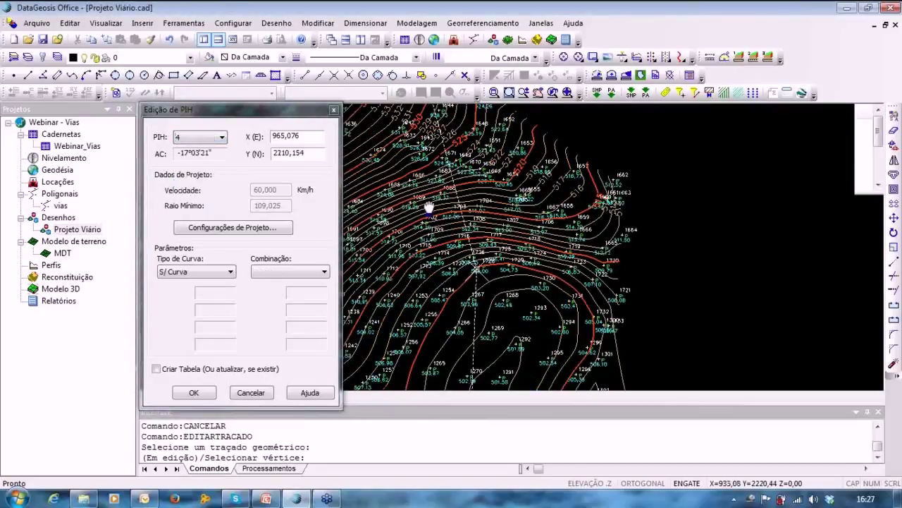
click(205, 142)
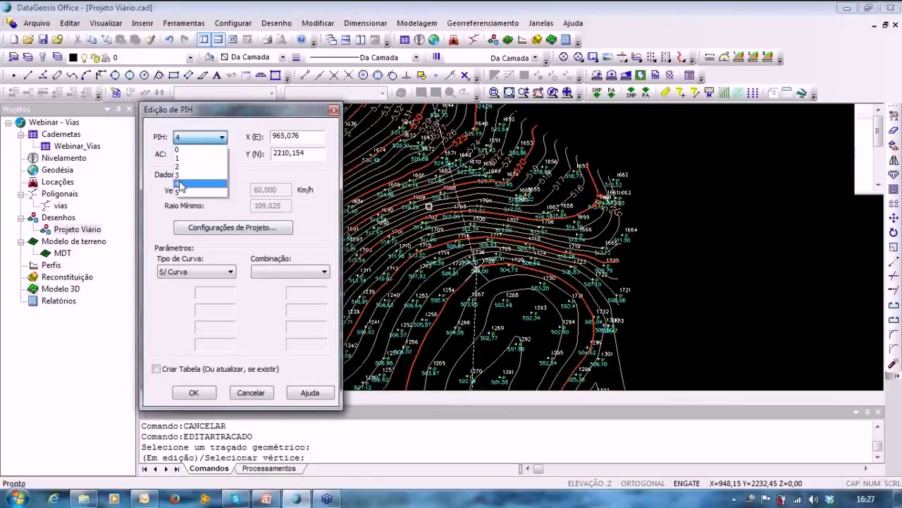
click(199, 183)
click(230, 271)
click(227, 289)
drag(228, 289, 171, 294)
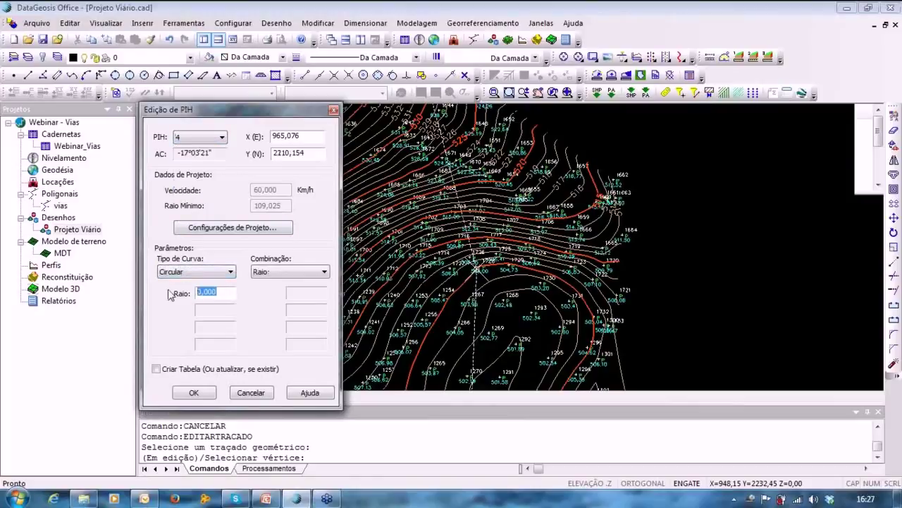
text(100)
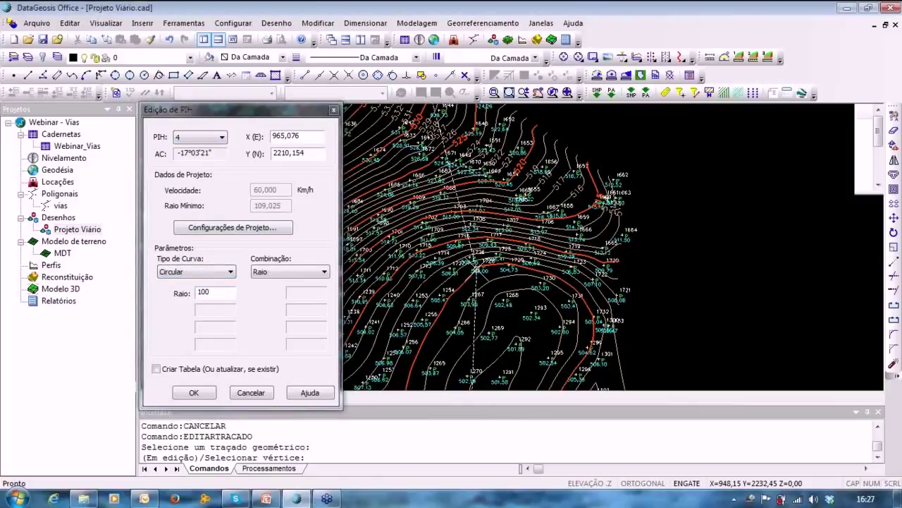
mouse_move(415, 290)
middle_down()
mouse_move(372, 252)
mouse_move(373, 126)
middle_up()
scroll(423, 169, down, 5)
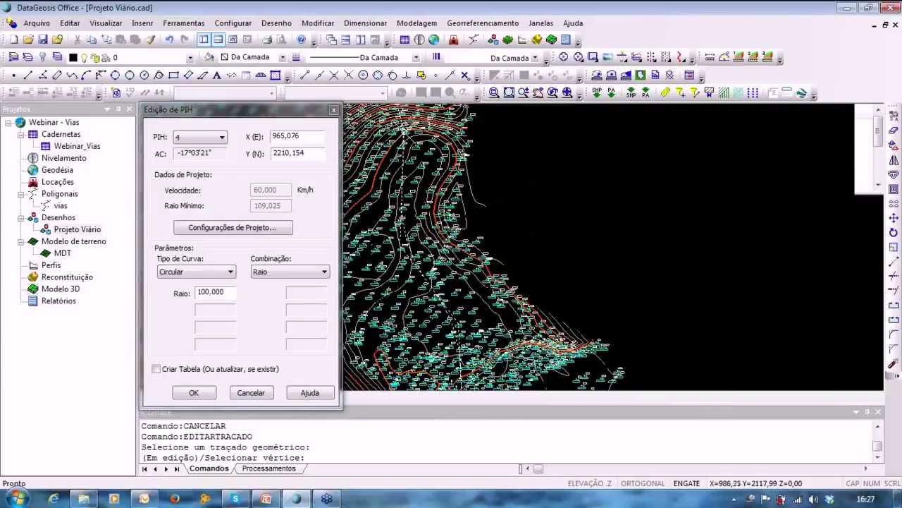
middle_drag(493, 208, 492, 192)
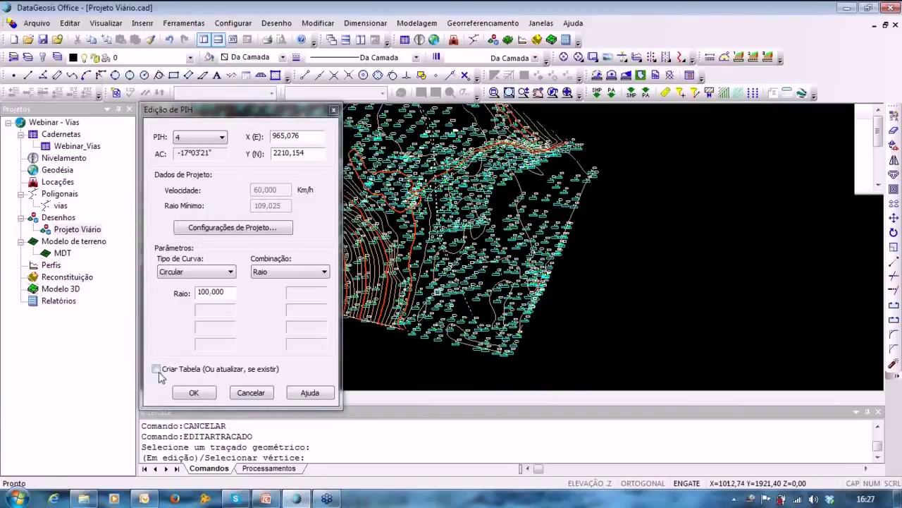
click(155, 370)
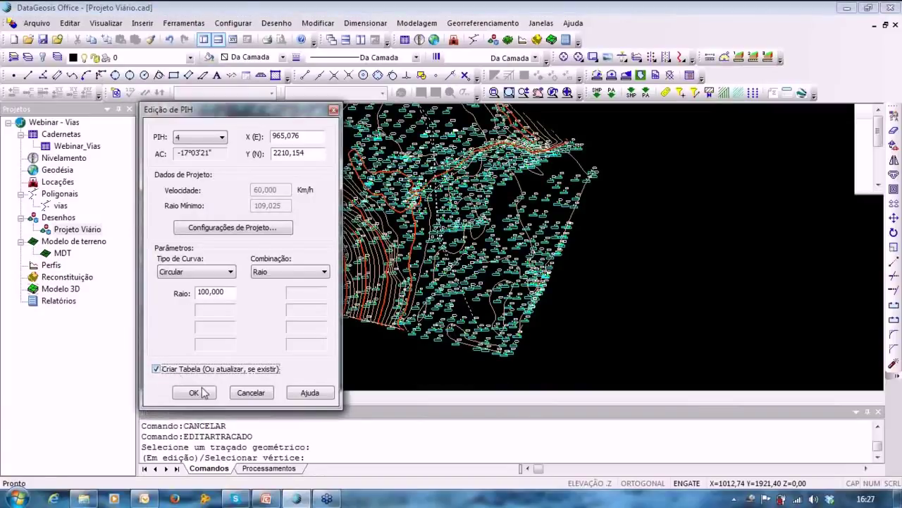
Apply the PIH edits and accept the ELEMENTOS DA(S) CURVA(S) table showing curves 01 and 02.
click(194, 392)
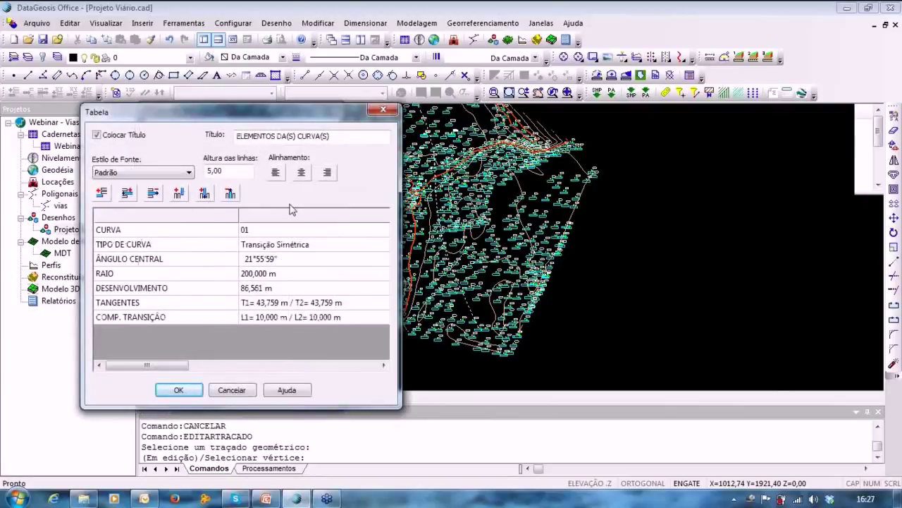
click(283, 235)
click(283, 235)
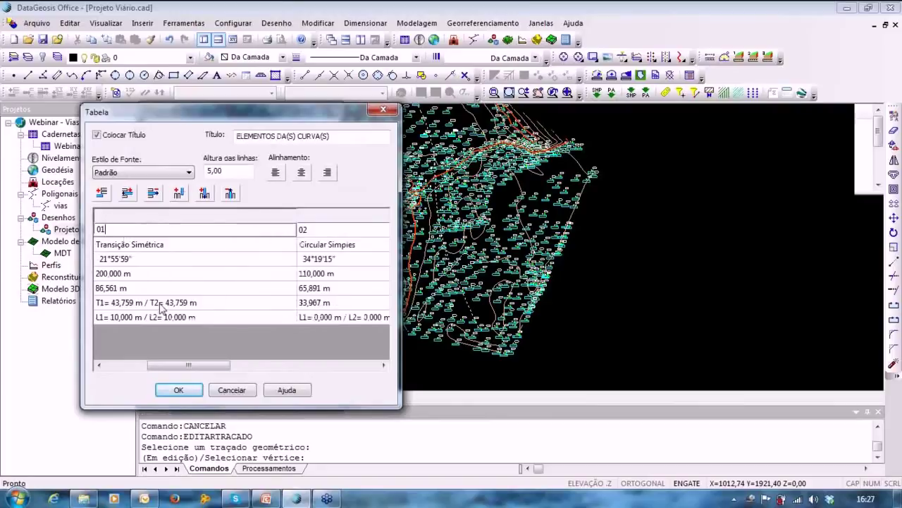
click(176, 392)
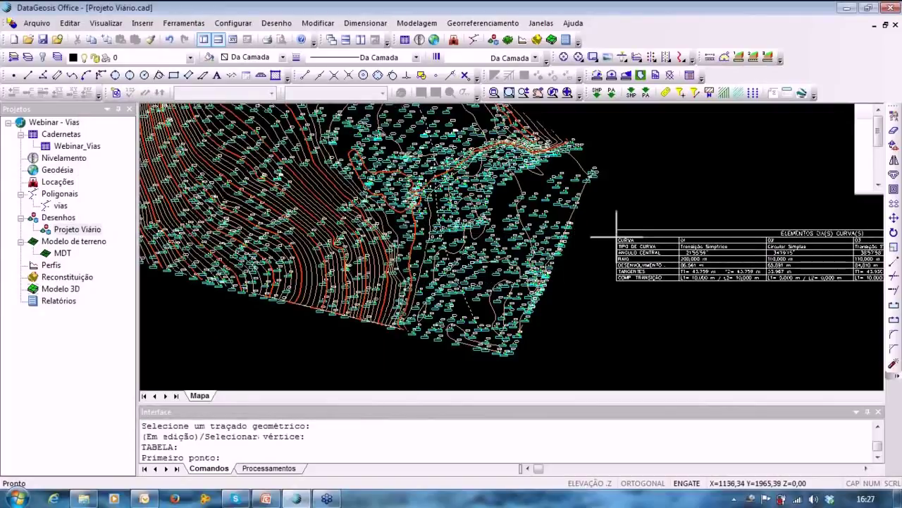
Place the curve-elements table right of the terrain and pan around to check it.
click(616, 232)
middle_drag(507, 246, 536, 318)
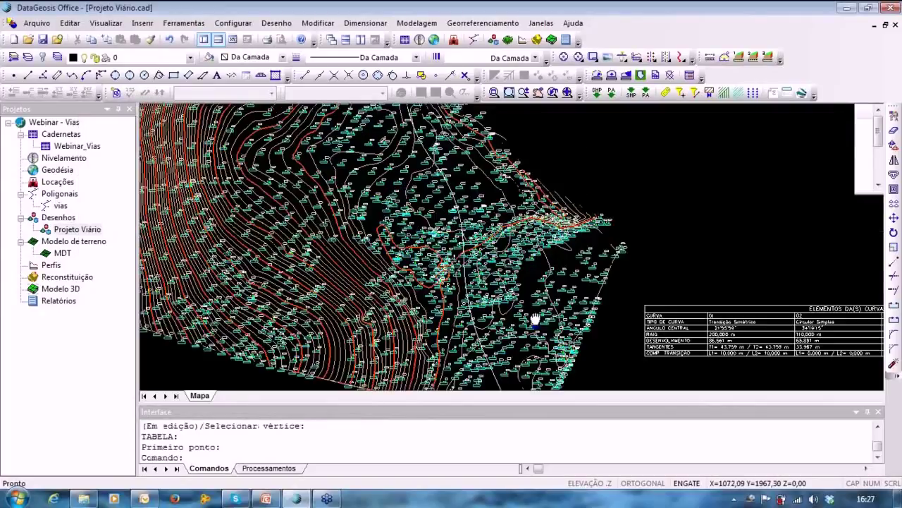
scroll(439, 202, up, 3)
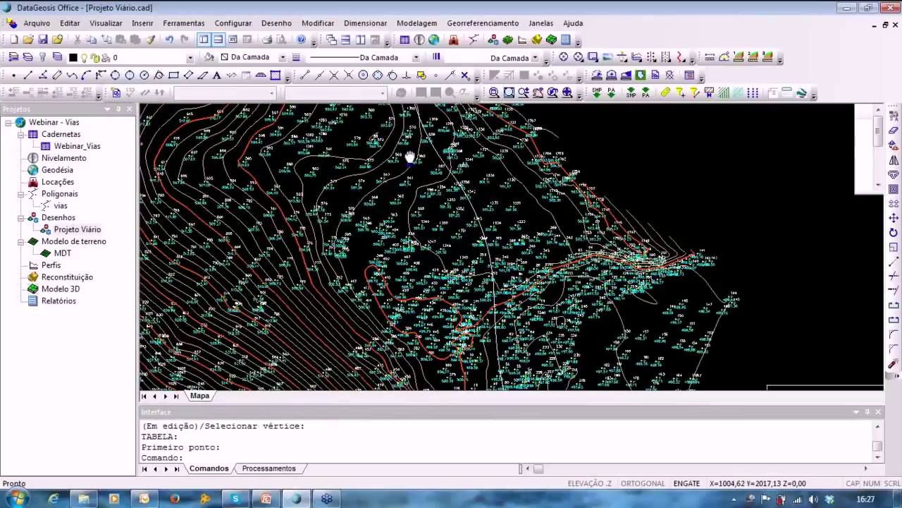
scroll(411, 156, down, 3)
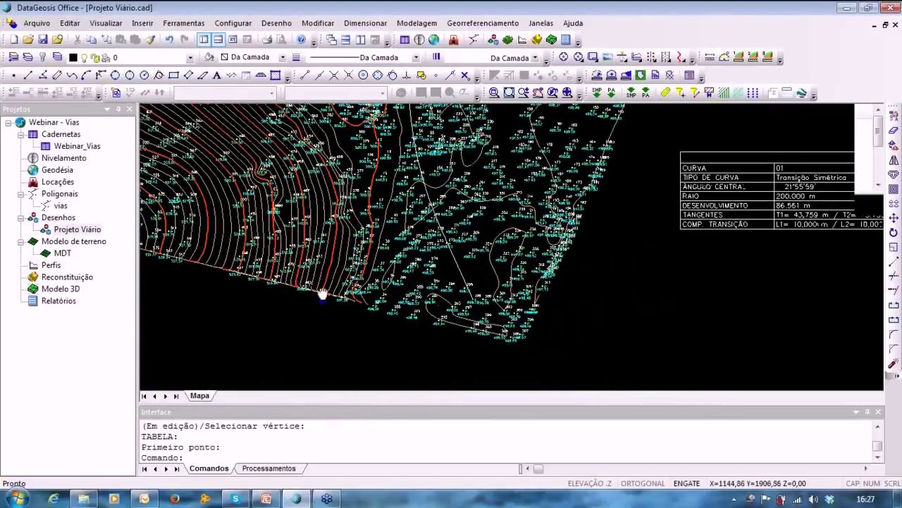
middle_drag(323, 295, 250, 296)
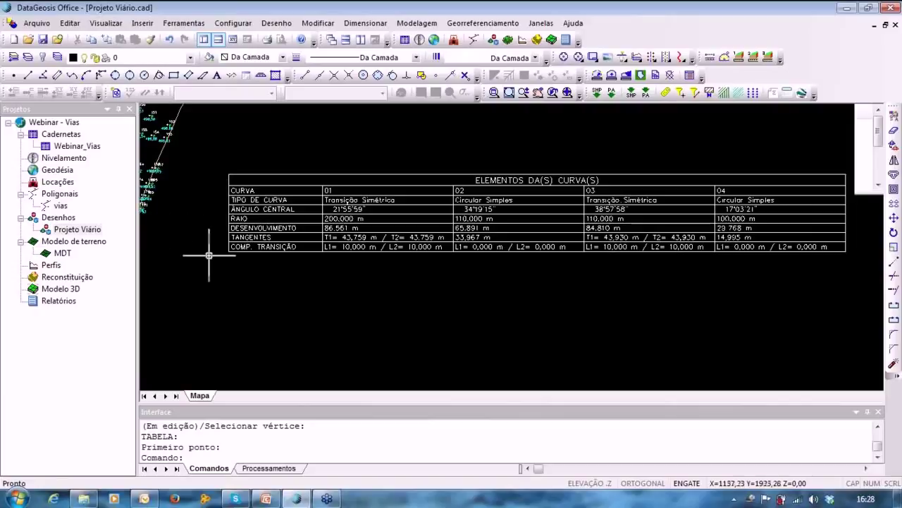
middle_drag(210, 265, 740, 336)
middle_drag(441, 256, 642, 288)
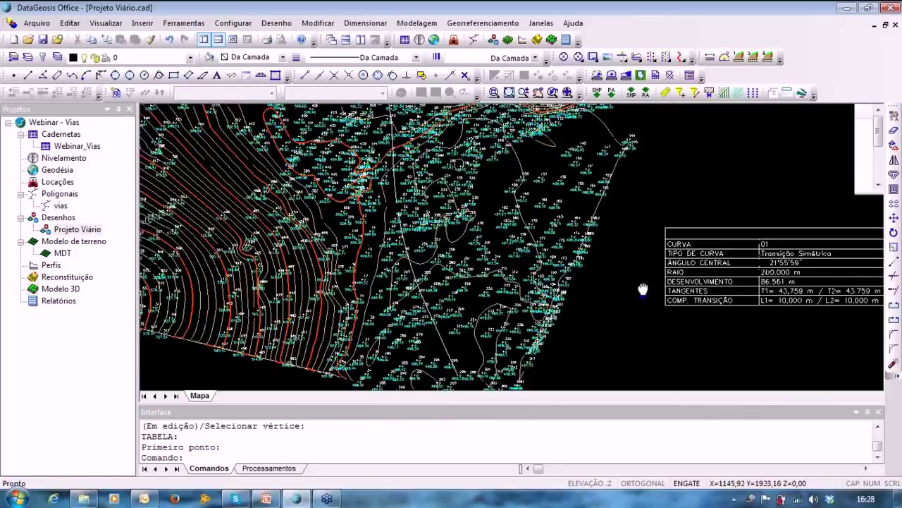
scroll(634, 283, down, 3)
middle_drag(473, 303, 518, 312)
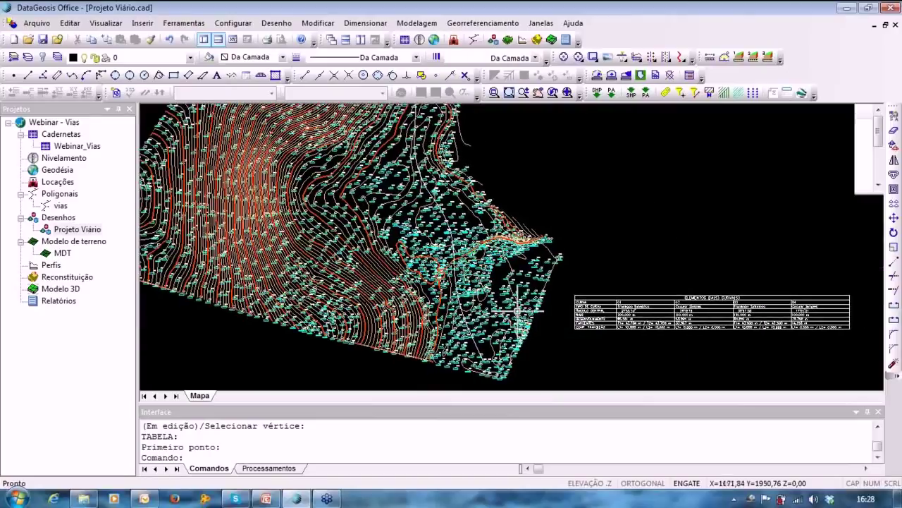
scroll(518, 312, down, 1)
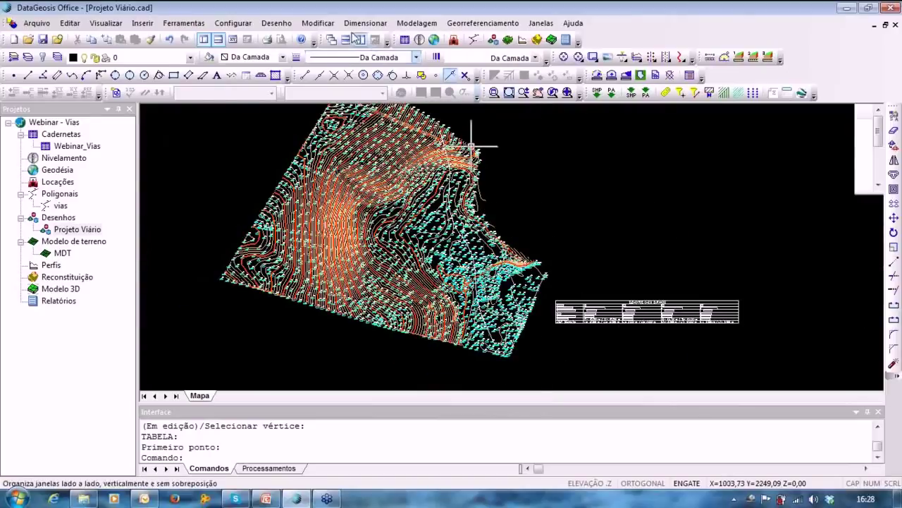
Run Ferramentas > Criar Perfil > Por Estaqueamento on the road alignment to open Estaqueamento.
click(184, 23)
mouse_move(202, 100)
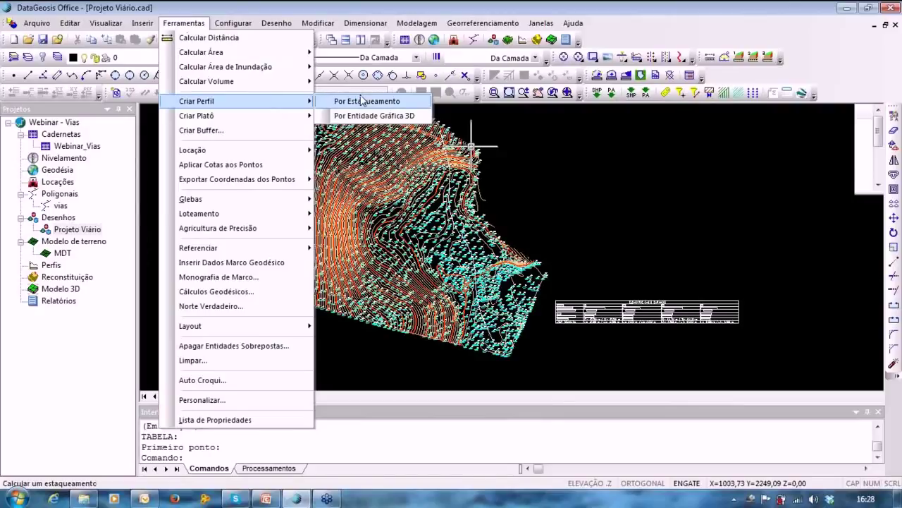
click(362, 100)
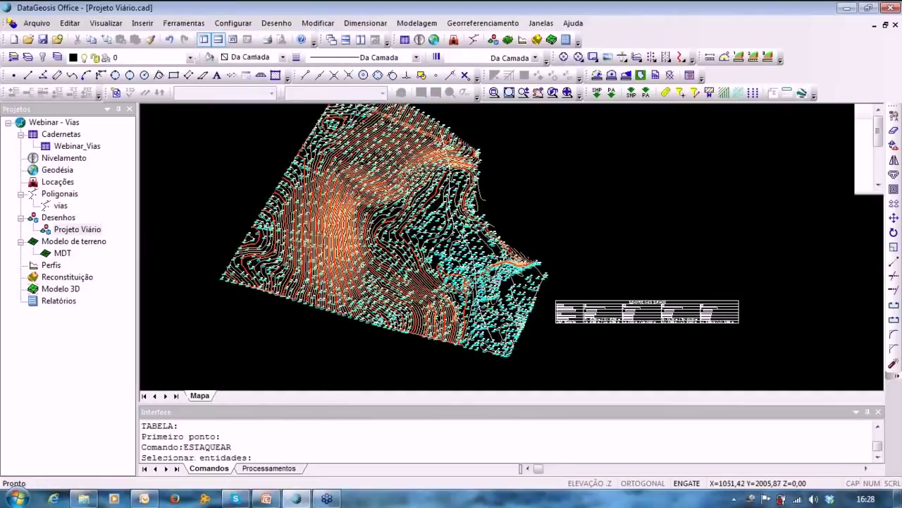
scroll(492, 281, up, 5)
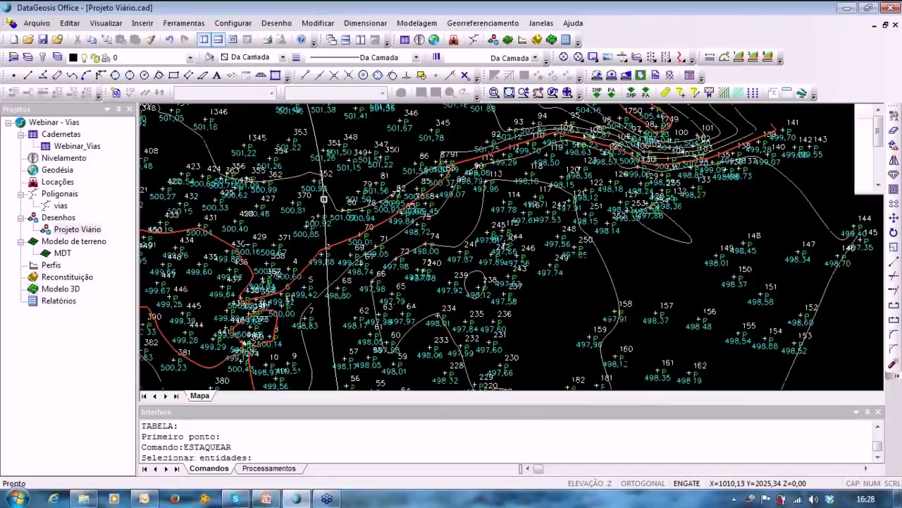
click(324, 200)
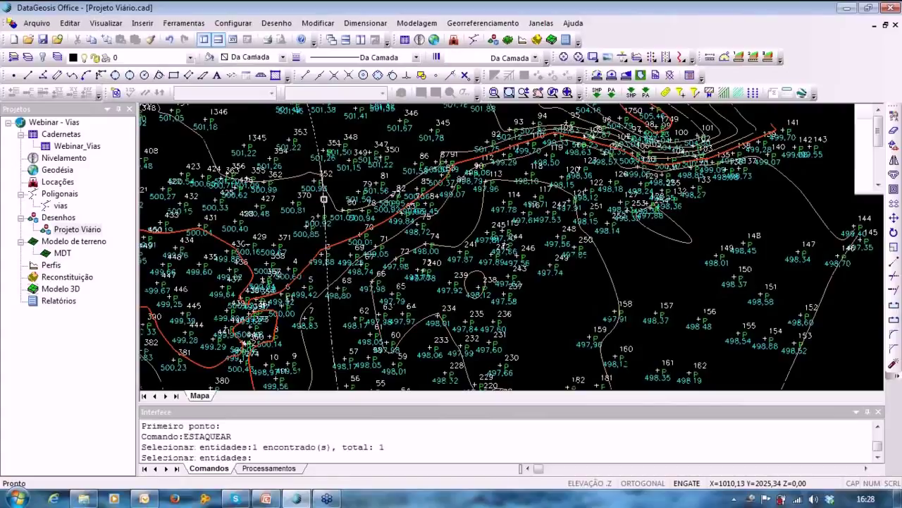
key(Return)
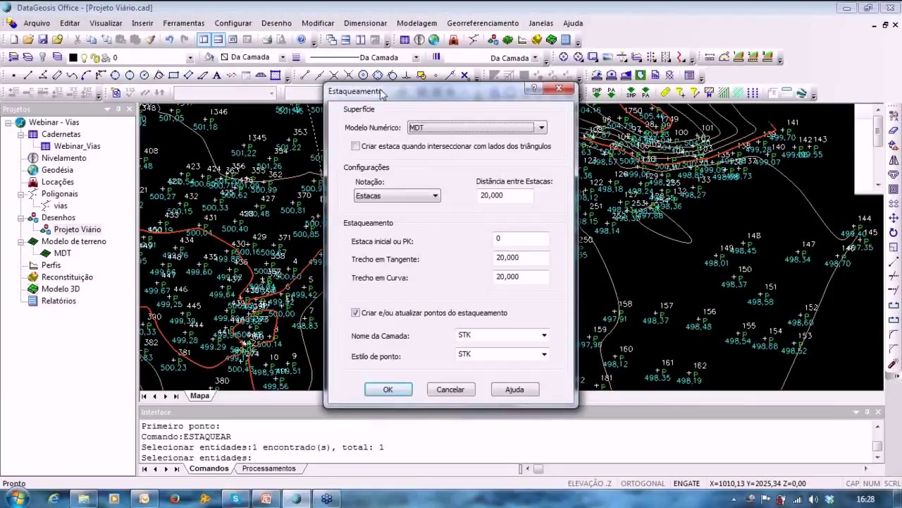
drag(381, 94, 360, 85)
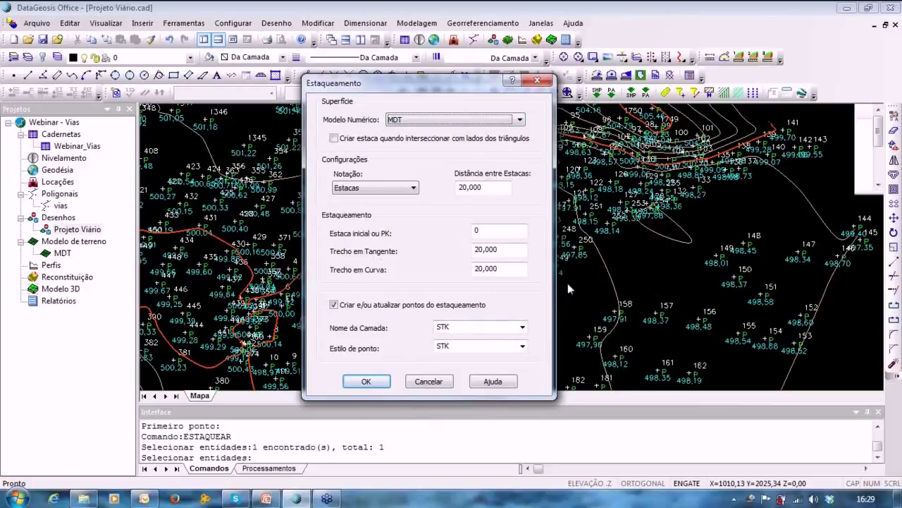
Generate stations every 20,000 m on the MDT surface in layer STK.
click(366, 382)
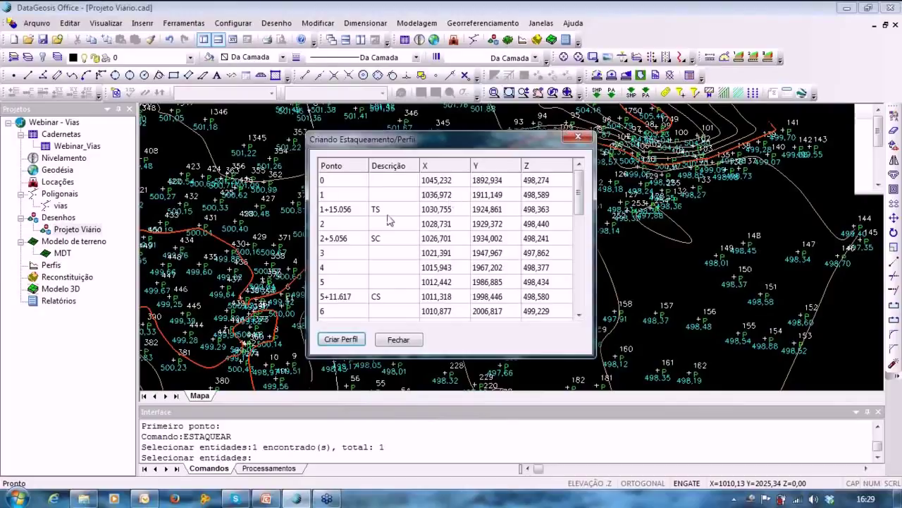
Review the curve point descriptions in the generated station table.
click(387, 211)
click(384, 240)
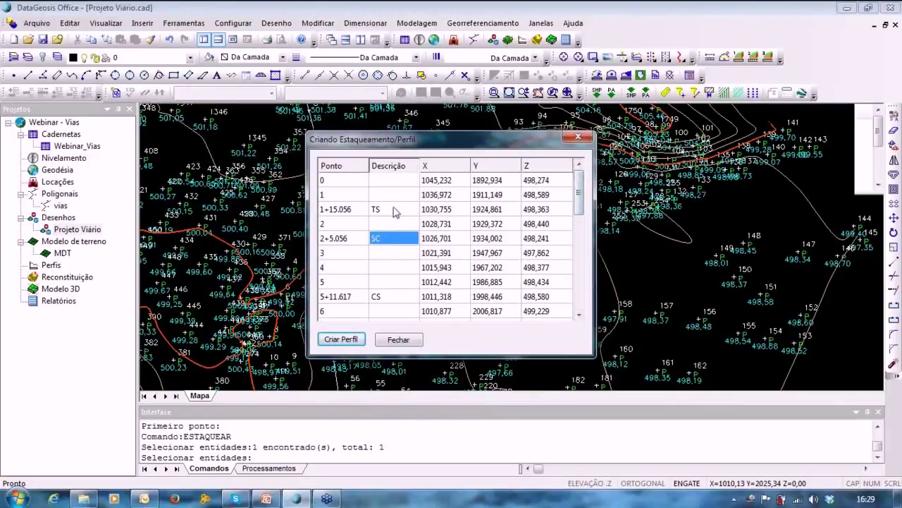
drag(578, 191, 579, 289)
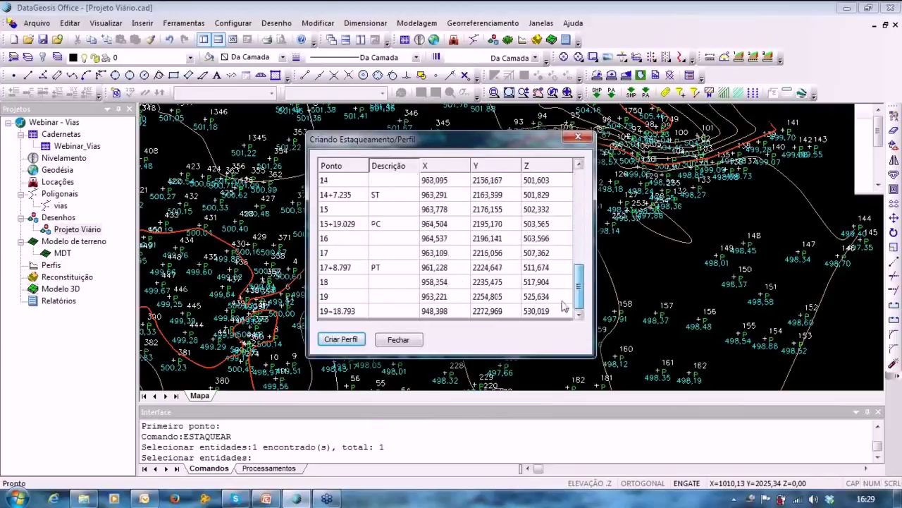
Create the profile 'Webinar - Vias' spanning station 0 to 19+18.793.
click(345, 341)
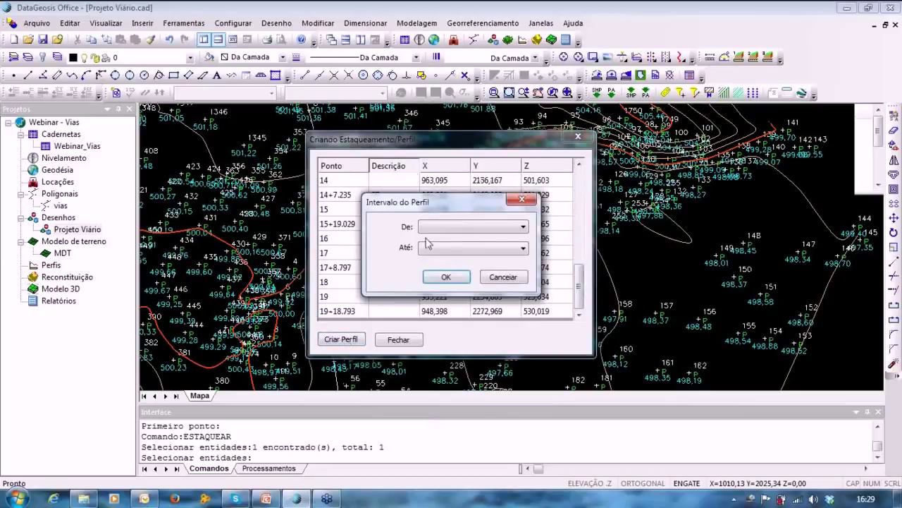
click(456, 227)
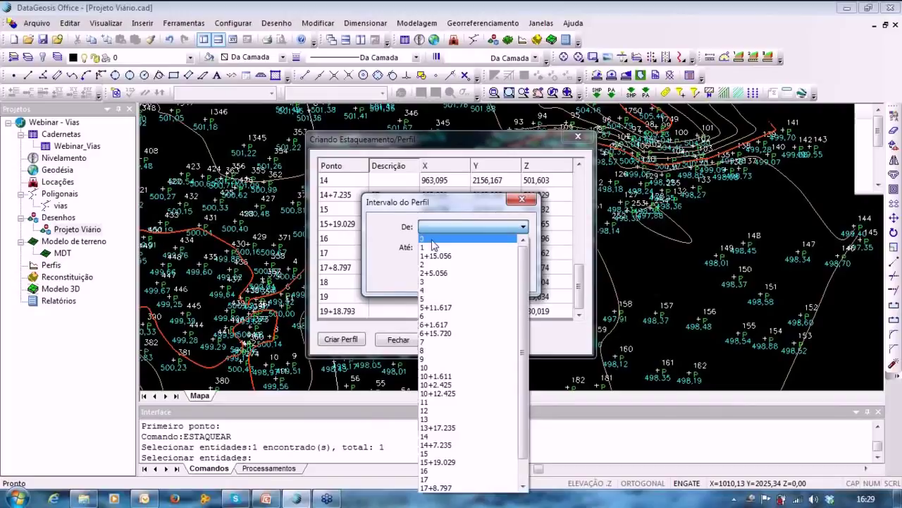
click(431, 239)
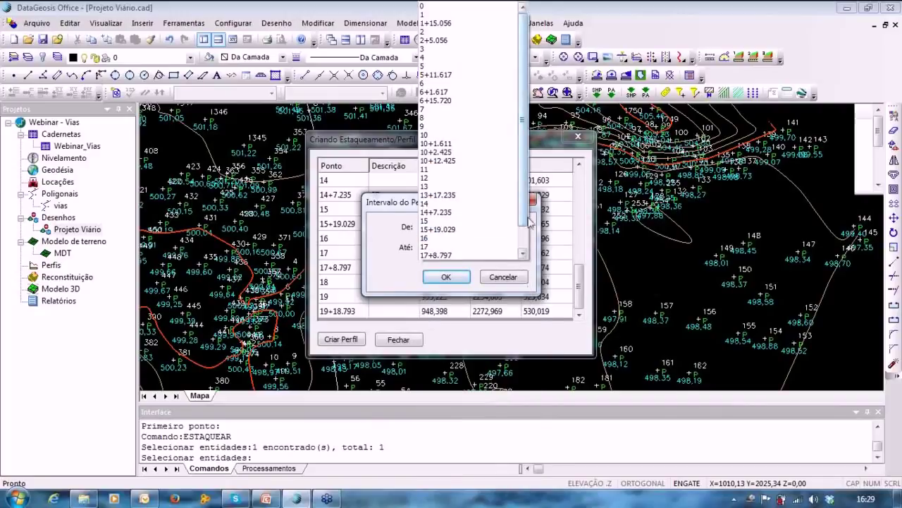
scroll(501, 253, down, 1)
click(499, 257)
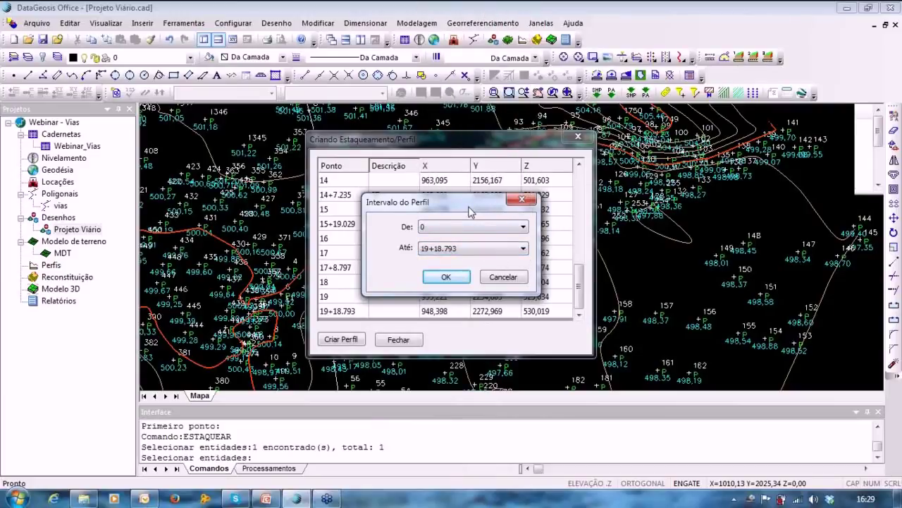
drag(470, 211, 417, 195)
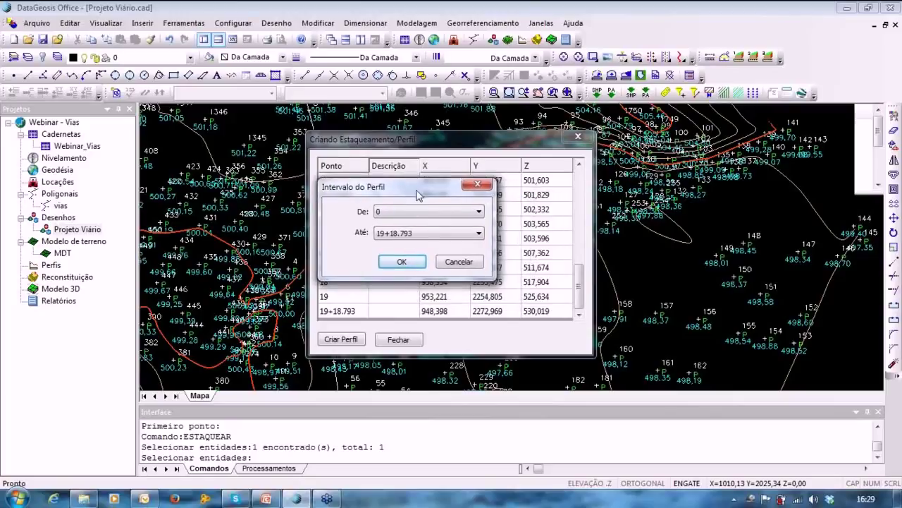
click(417, 213)
click(416, 221)
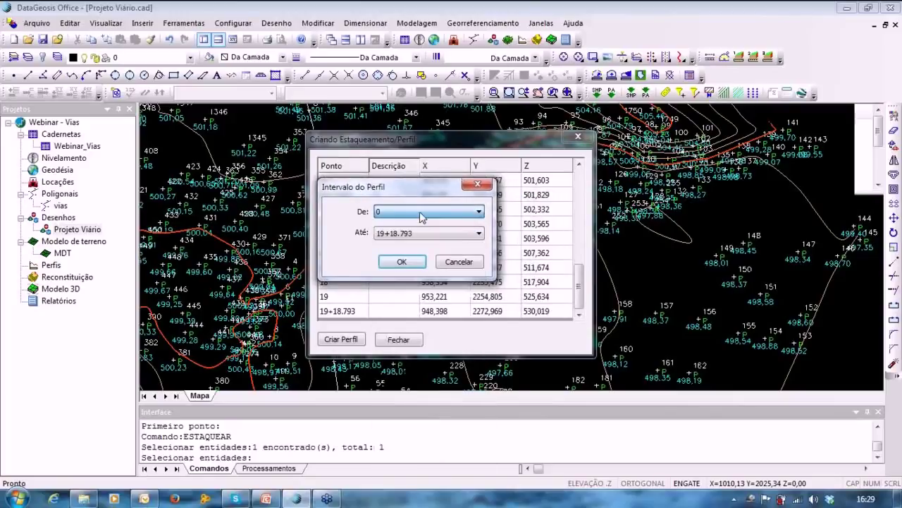
click(401, 262)
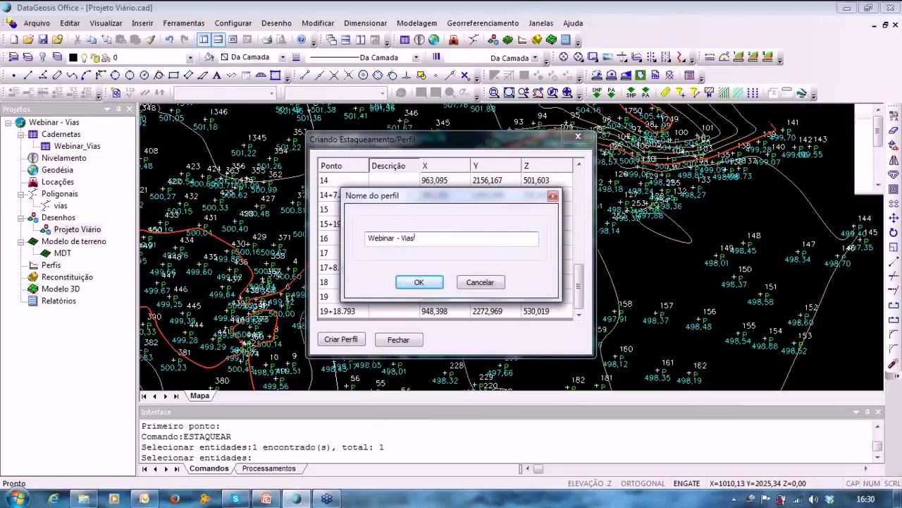
key(Return)
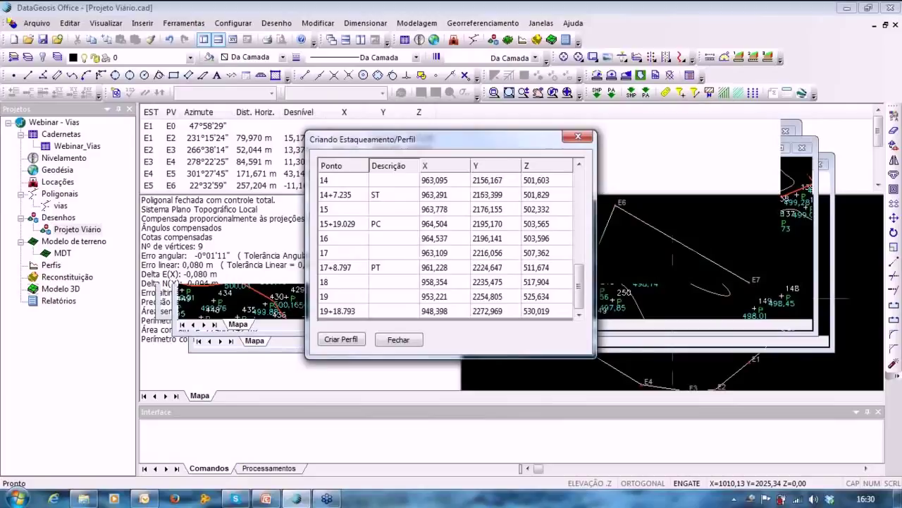
Close the station table and inspect the profile title, table band and station elevations (498.274 at station 0).
click(392, 341)
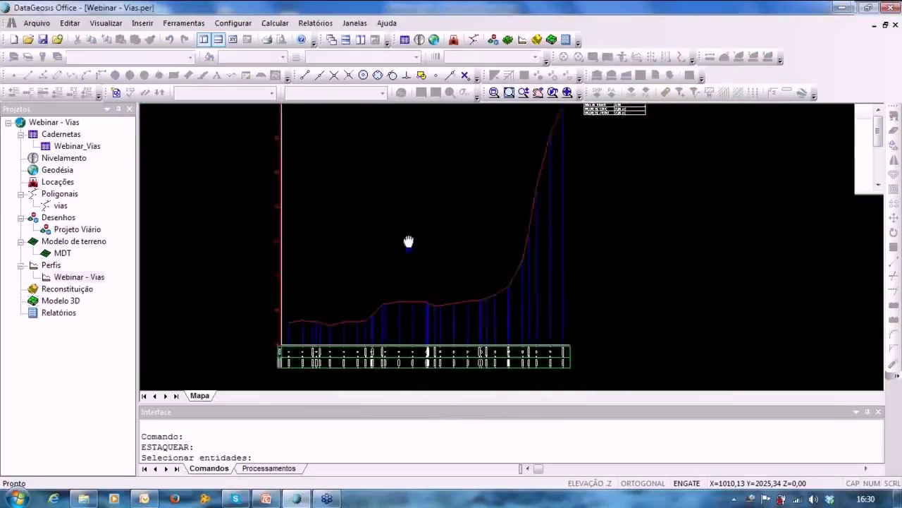
middle_drag(452, 255, 449, 287)
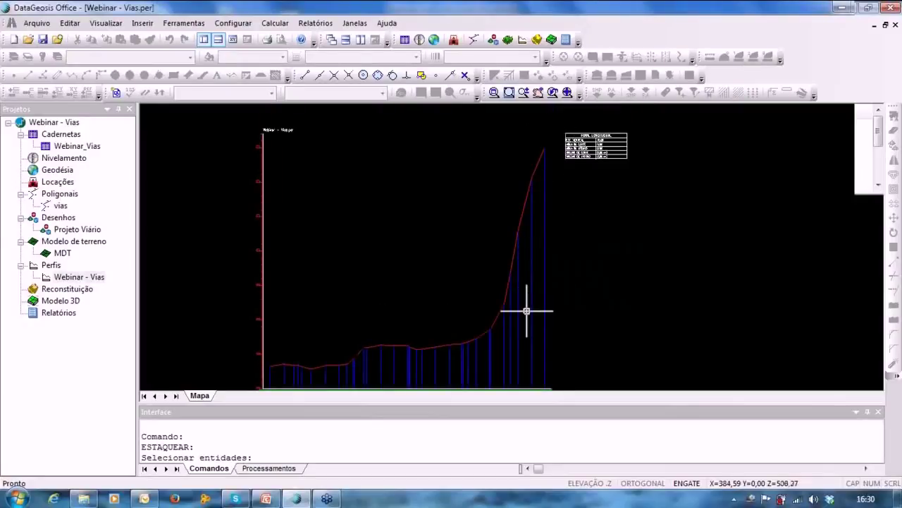
middle_drag(467, 237, 430, 221)
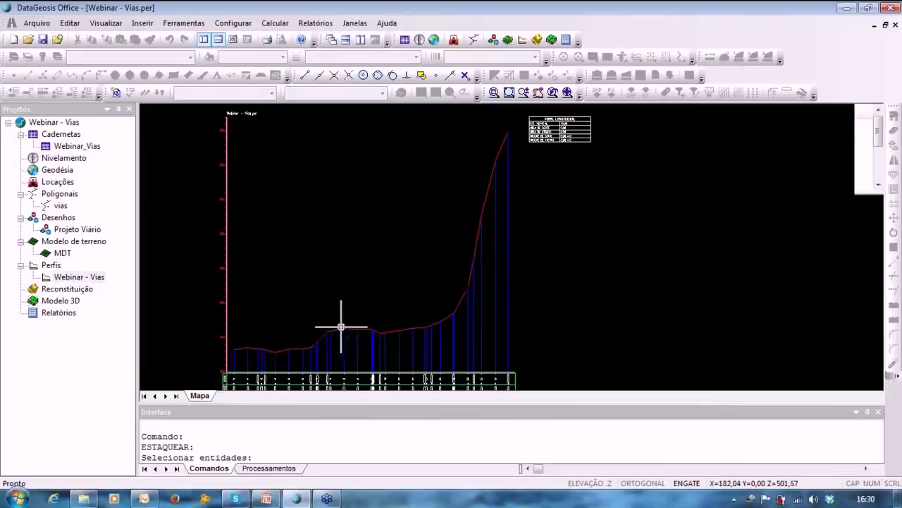
middle_drag(411, 280, 458, 279)
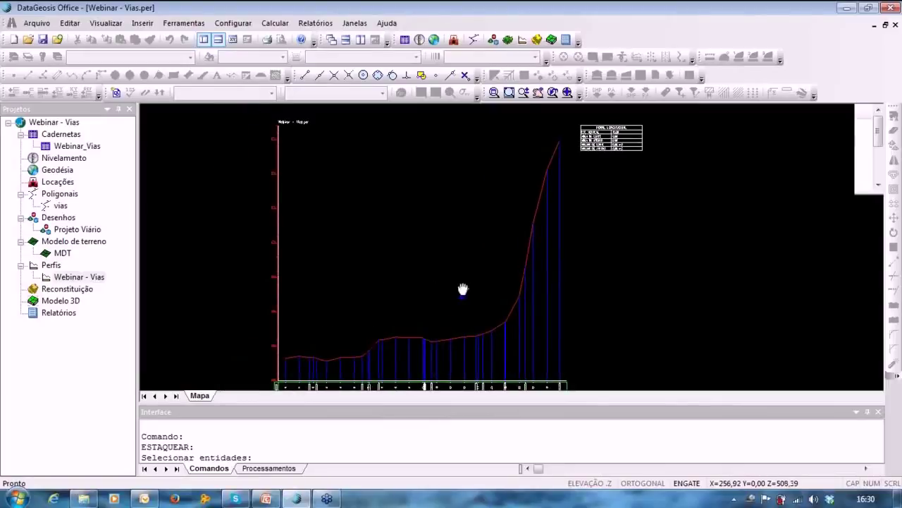
scroll(458, 275, down, 3)
scroll(412, 301, up, 5)
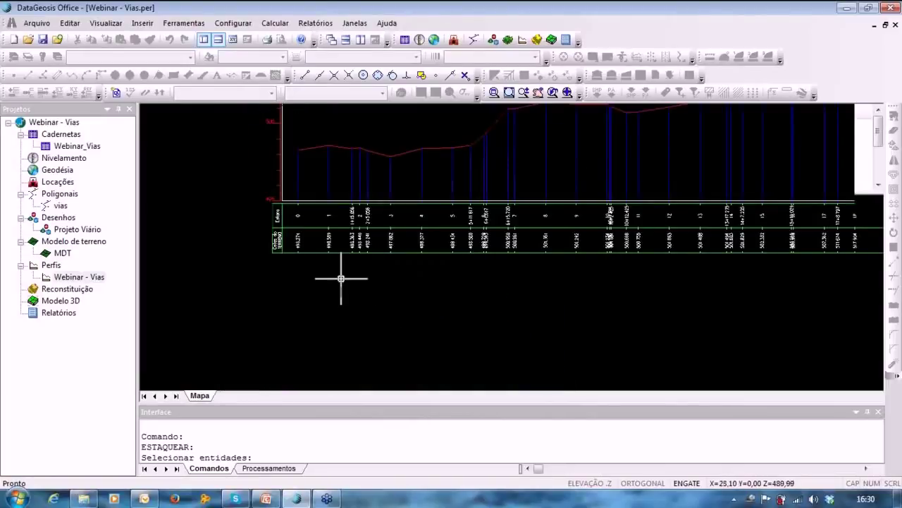
scroll(438, 258, up, 1)
middle_drag(438, 258, 604, 260)
scroll(605, 261, down, 1)
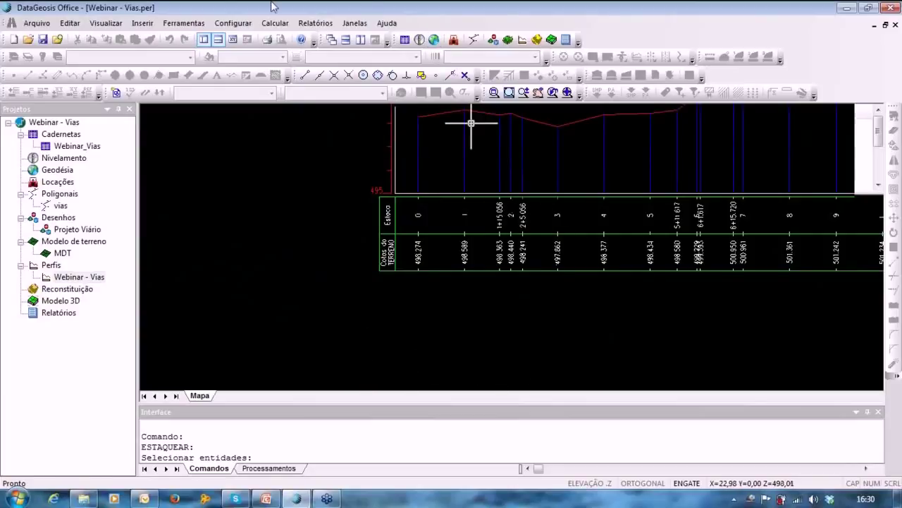
In the profile properties, add a third table row showing Greide.
click(215, 26)
click(248, 96)
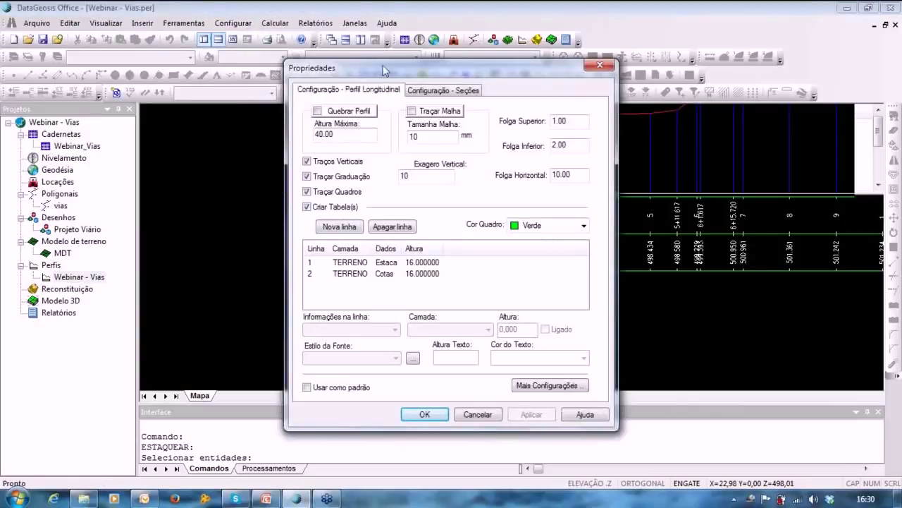
drag(336, 65, 94, 3)
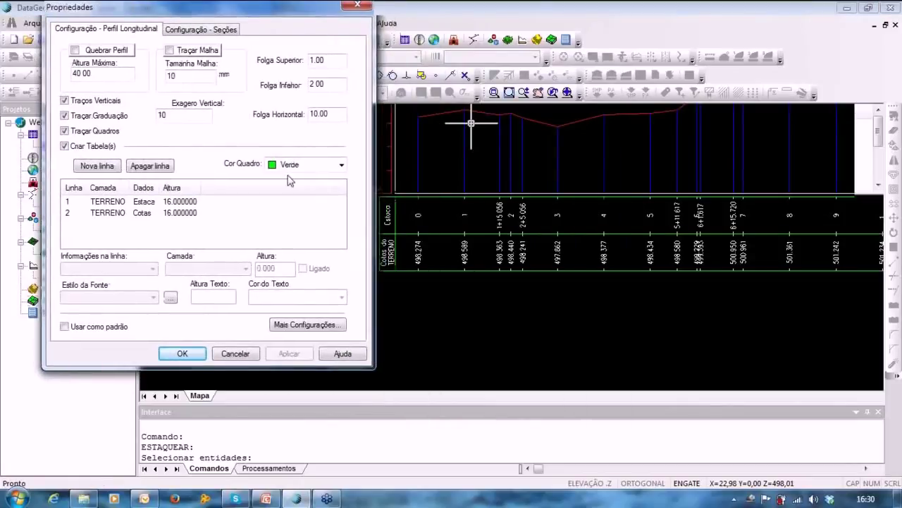
click(101, 168)
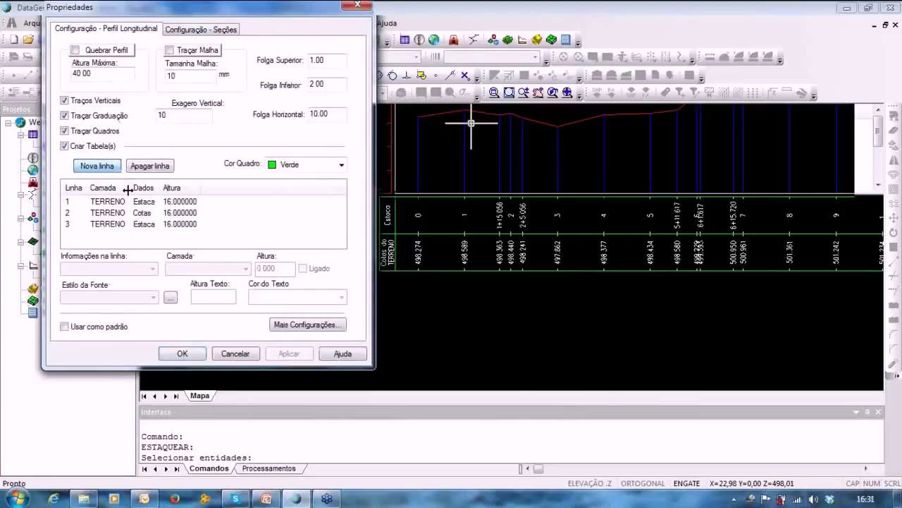
click(149, 224)
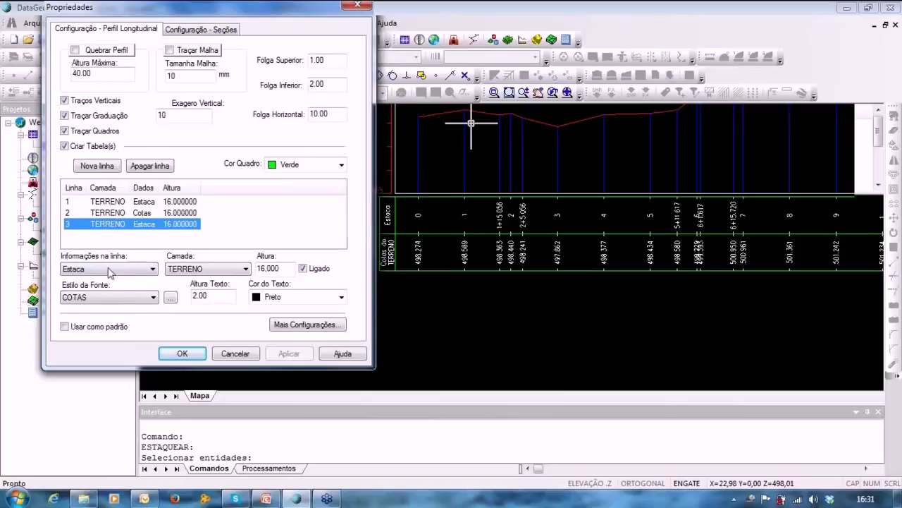
click(103, 269)
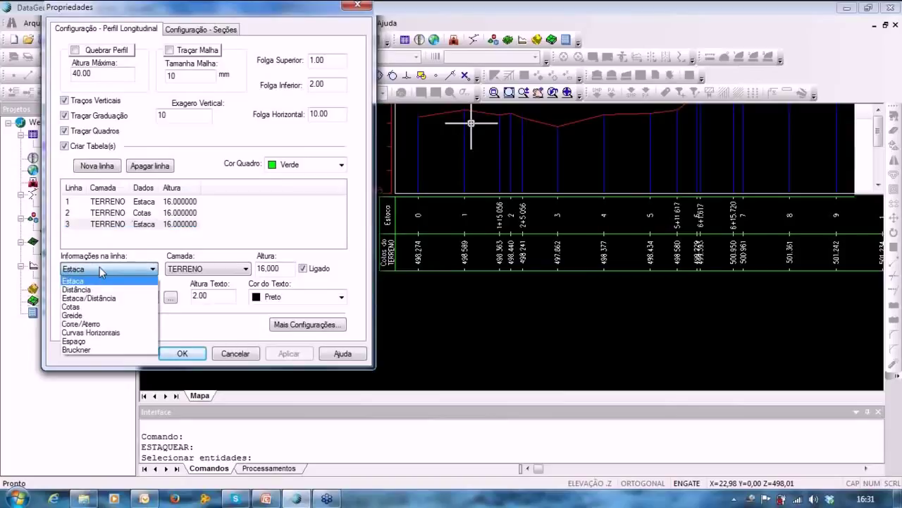
click(83, 318)
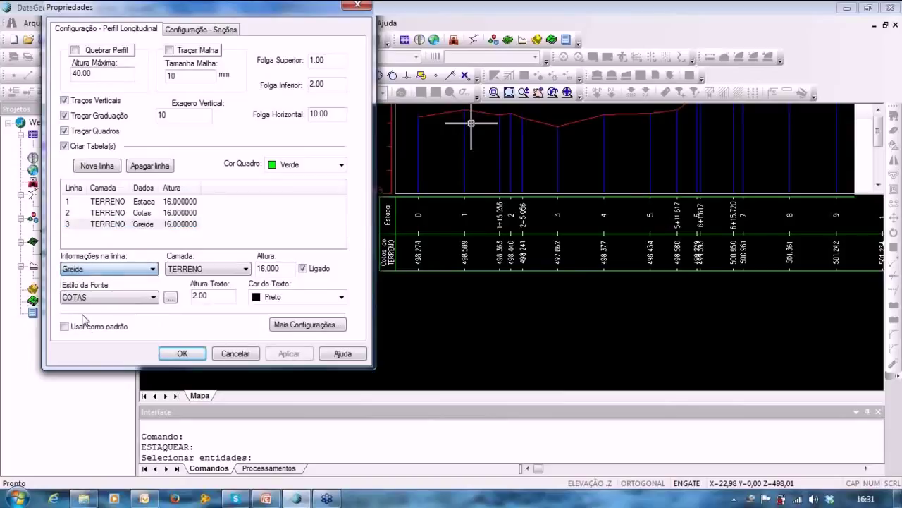
Add a fourth row showing Corte/Aterro and a fifth showing Curvas Horizontais.
click(97, 168)
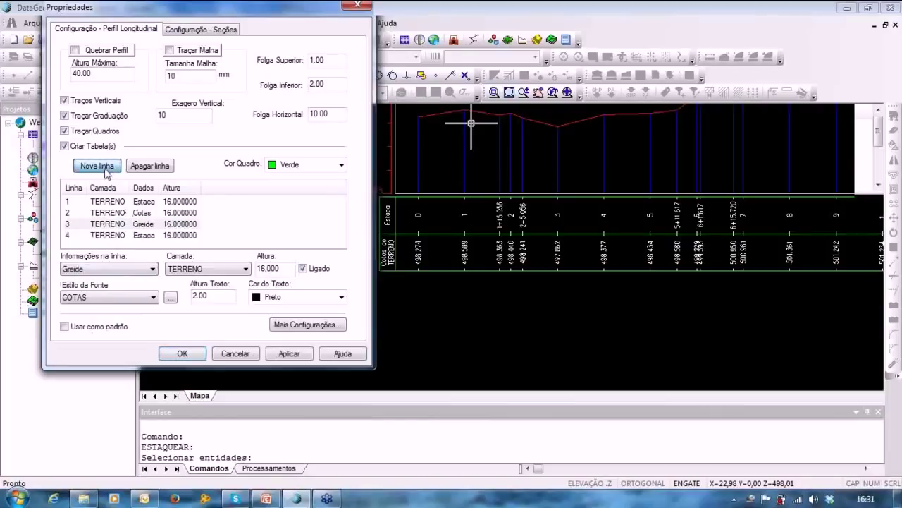
click(142, 239)
click(107, 269)
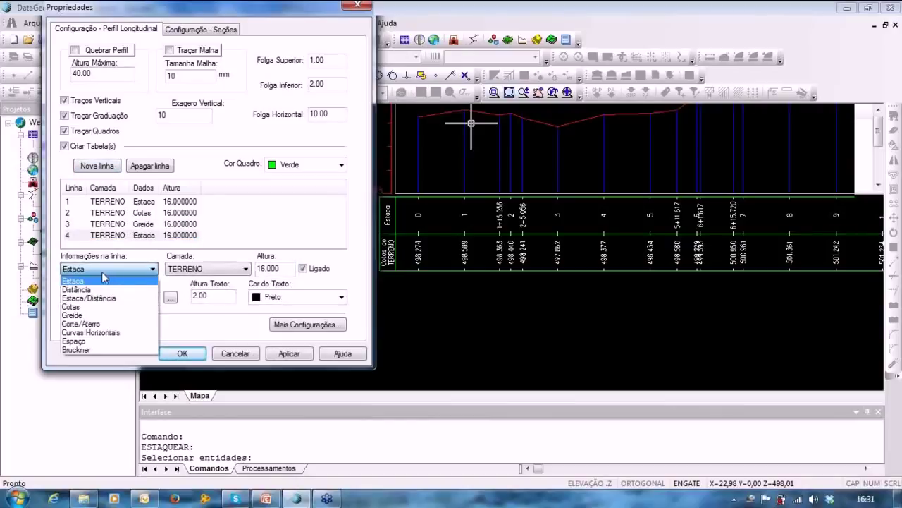
click(89, 323)
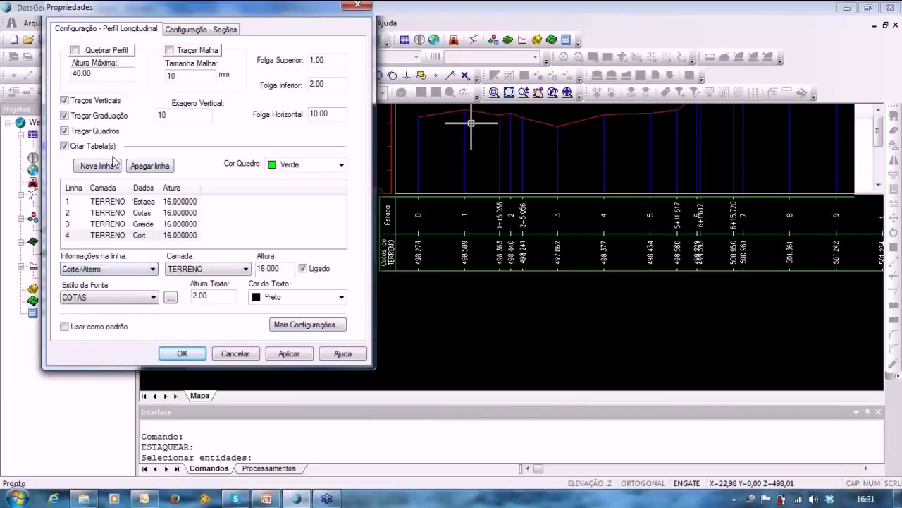
click(95, 170)
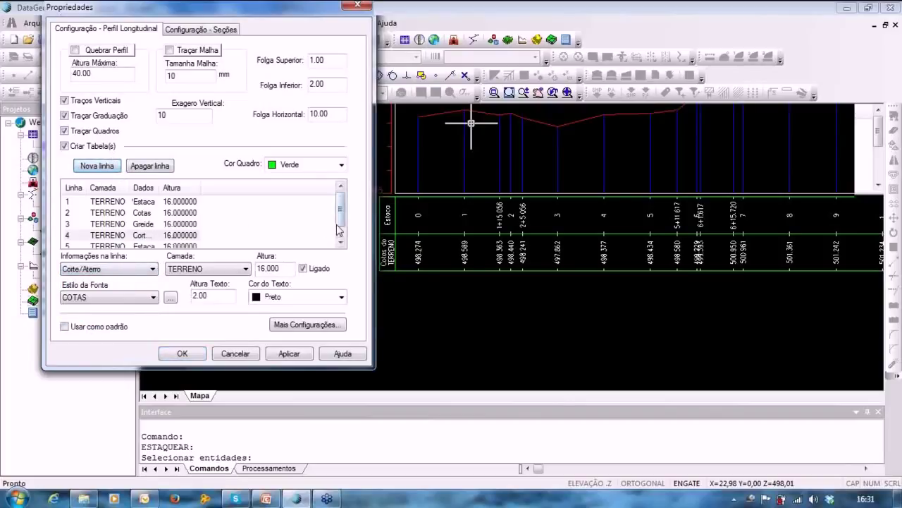
drag(339, 224, 339, 239)
click(134, 236)
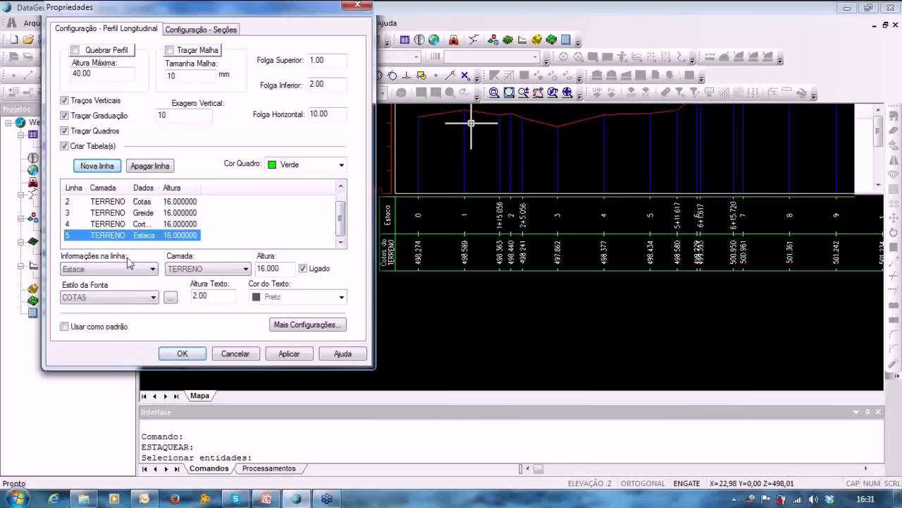
click(127, 269)
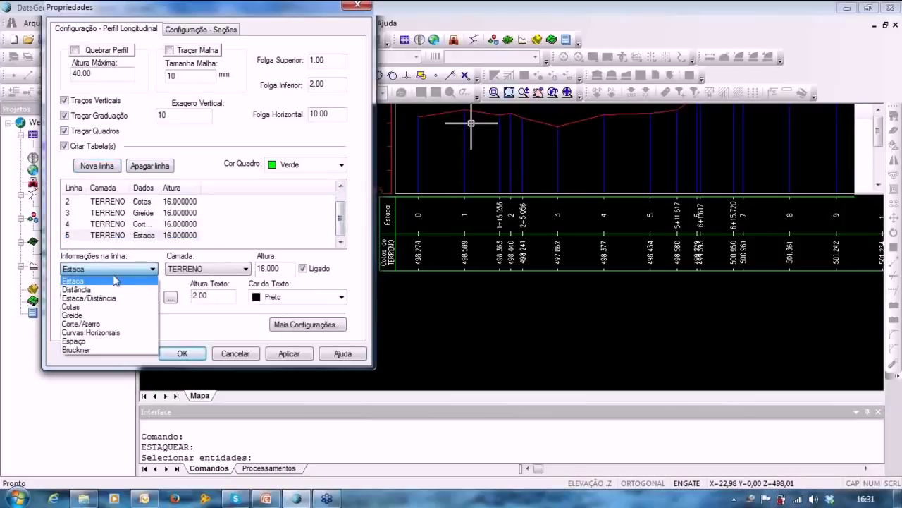
click(85, 332)
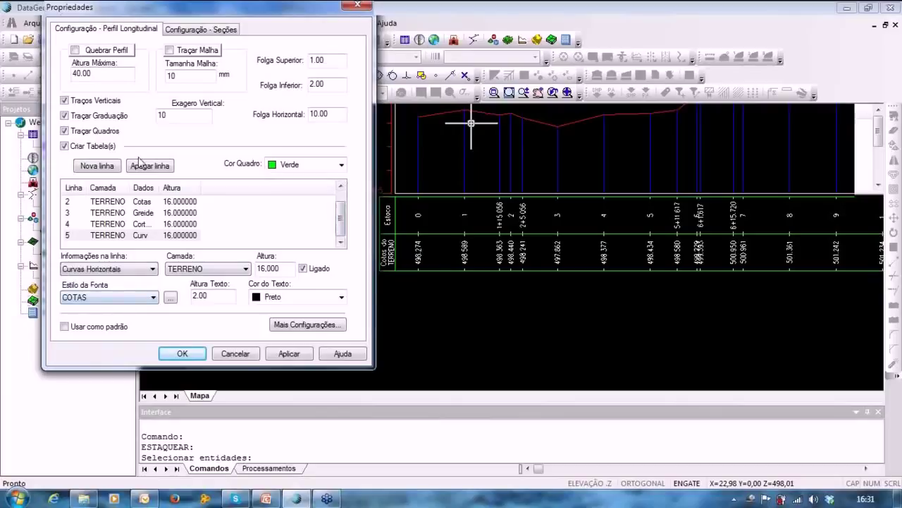
Add a sixth row showing Distância and tick Usar como padrão.
click(97, 165)
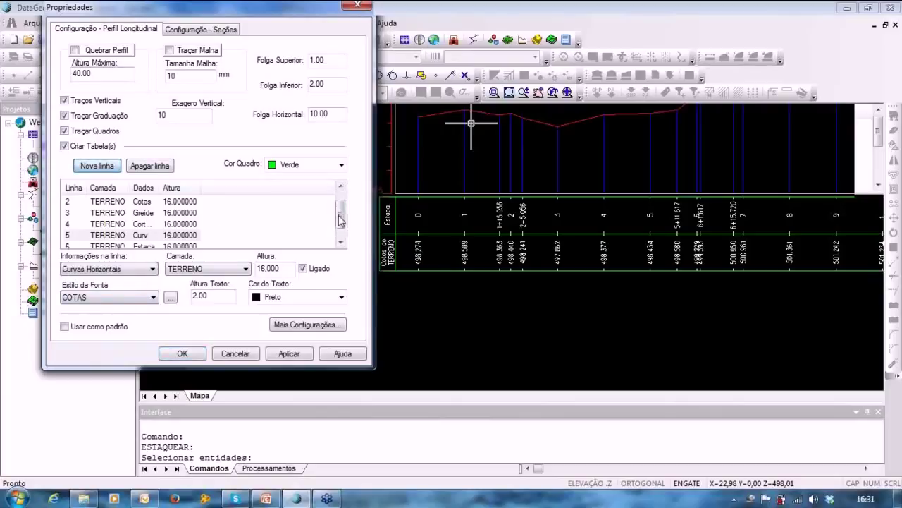
click(135, 236)
click(99, 269)
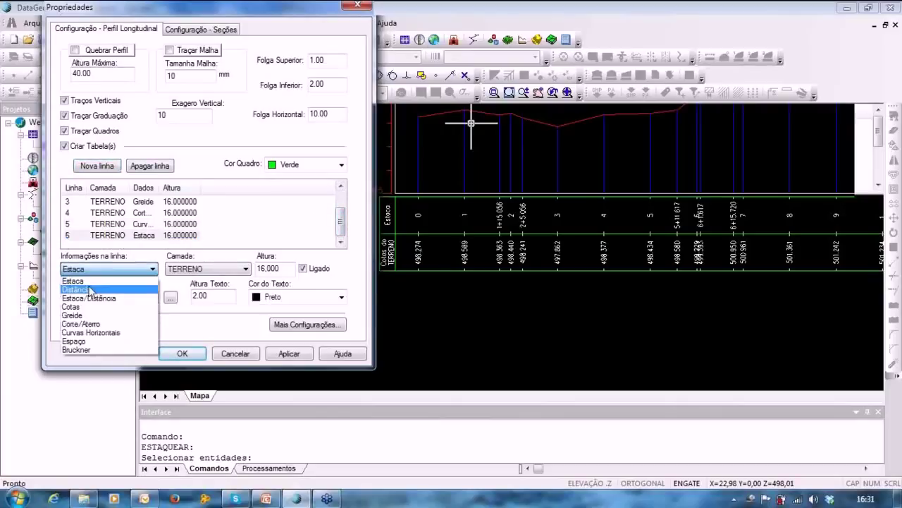
click(86, 289)
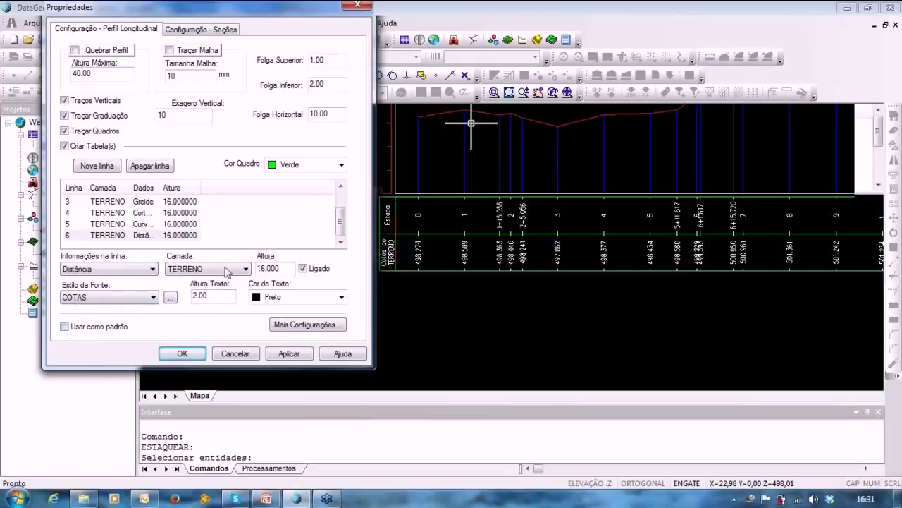
click(66, 327)
Check the vertical exaggeration and grid size values in the profile properties.
mouse_move(284, 29)
mouse_down()
mouse_move(288, 42)
mouse_move(275, 37)
mouse_up()
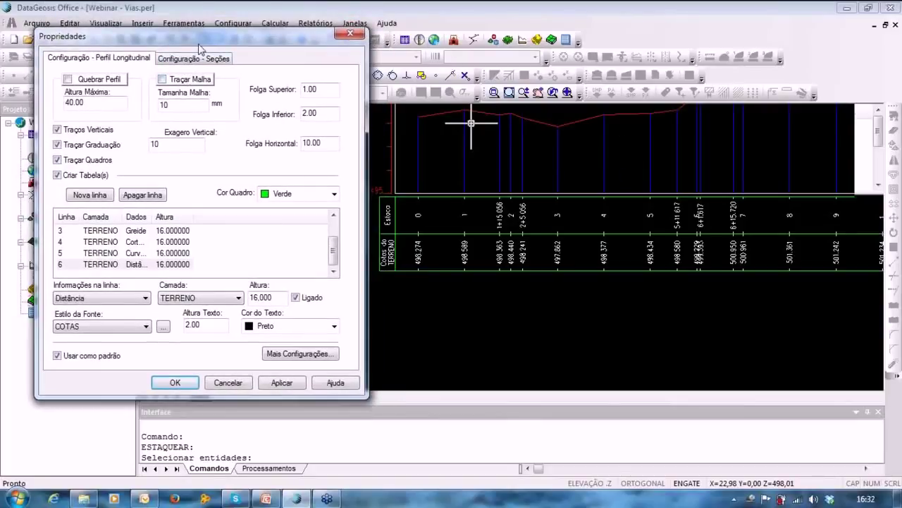
drag(210, 41, 192, 23)
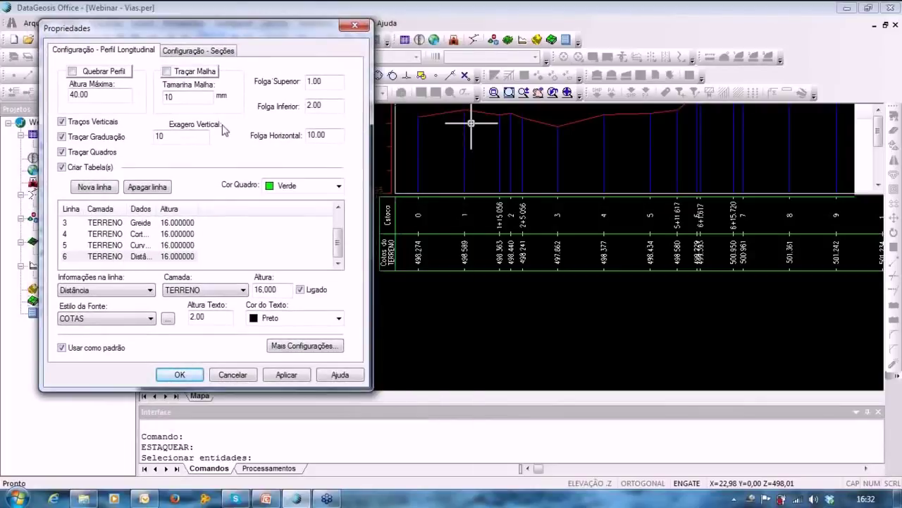
click(174, 139)
click(178, 97)
In Configuração - Seções, add a PROJETO row with COTAS font style.
click(215, 52)
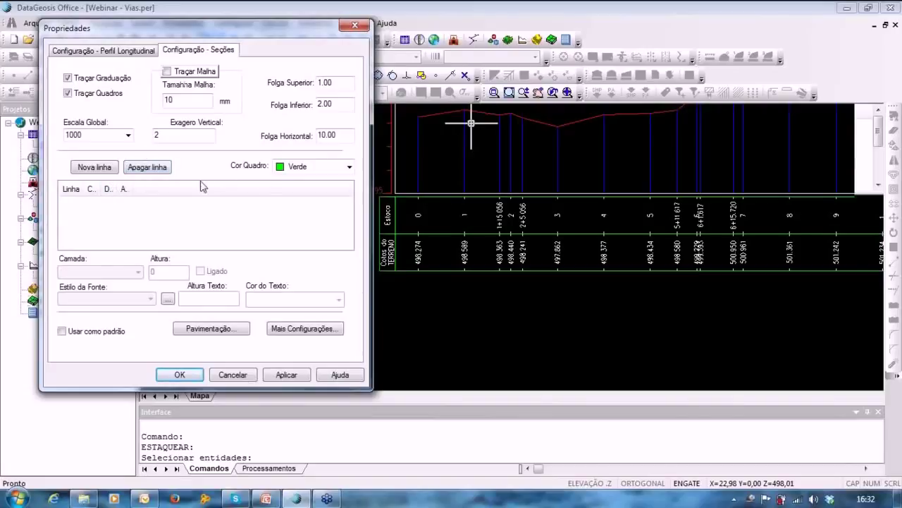
click(93, 167)
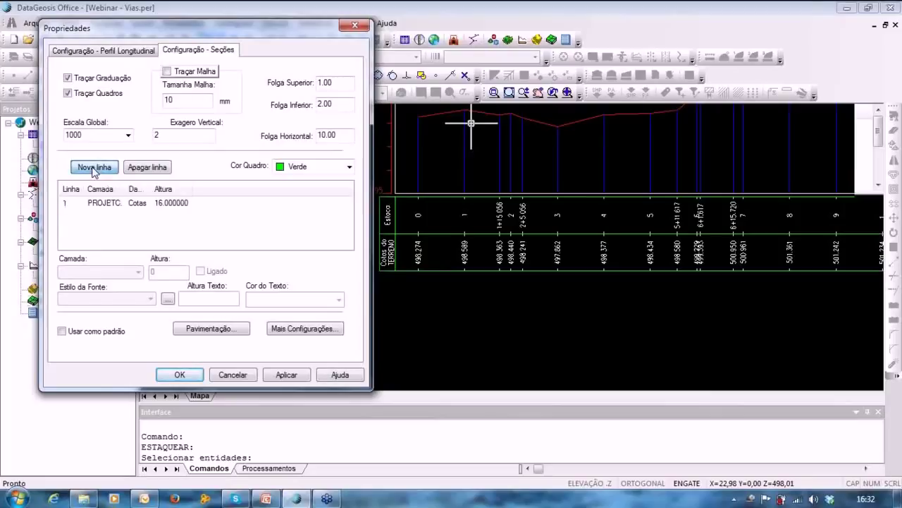
click(115, 203)
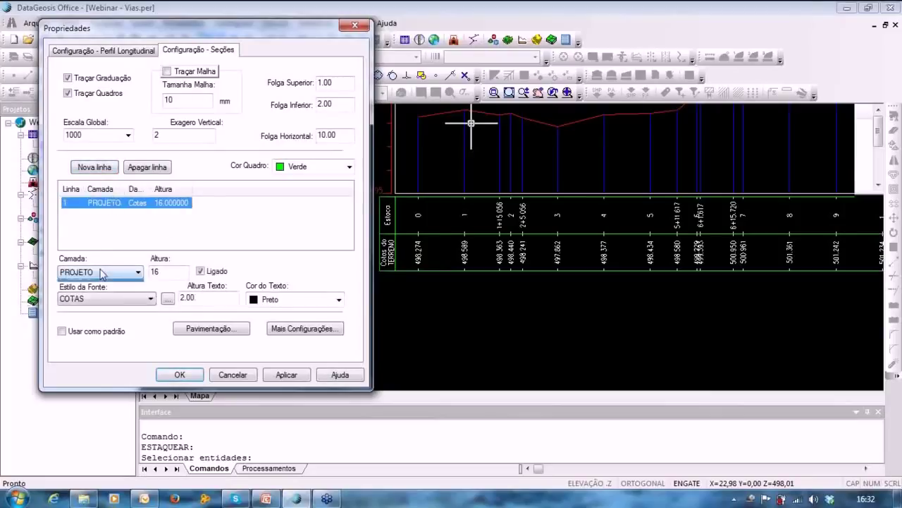
click(106, 272)
click(79, 302)
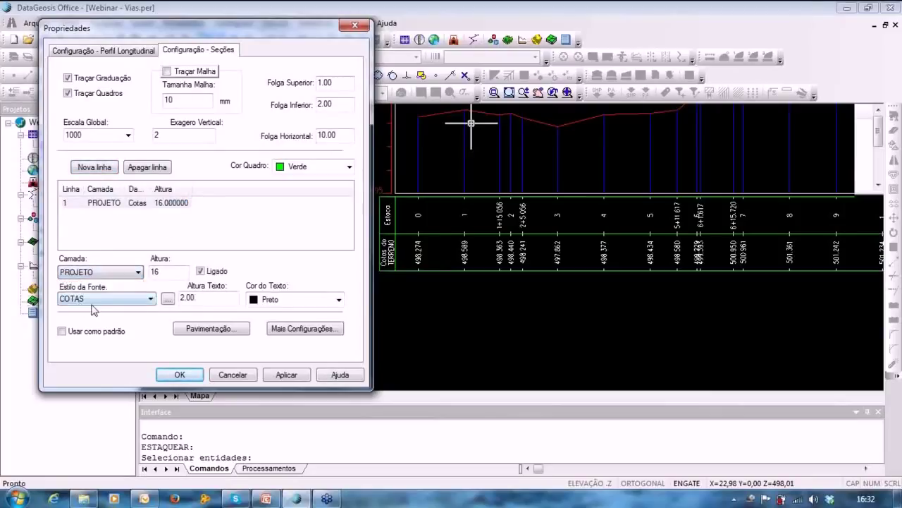
click(92, 299)
click(85, 309)
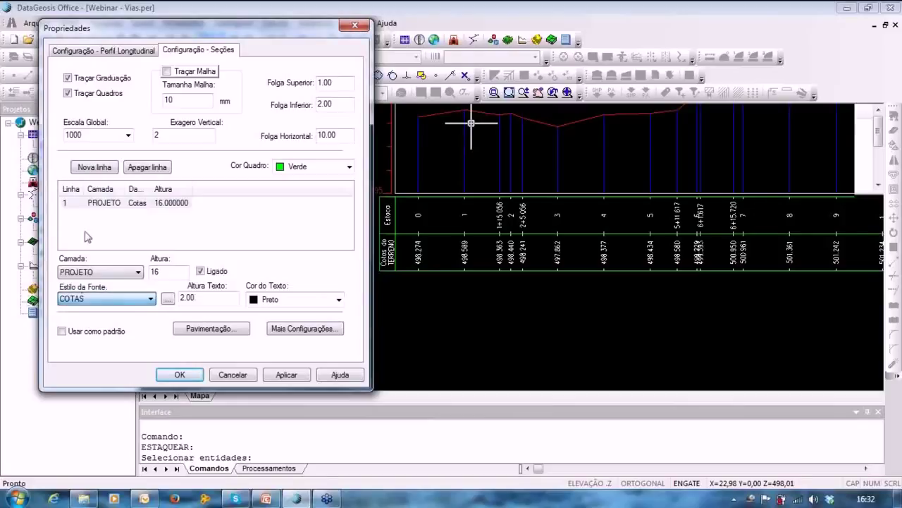
Add a second section table row with layer TERRENO.
click(83, 167)
click(105, 272)
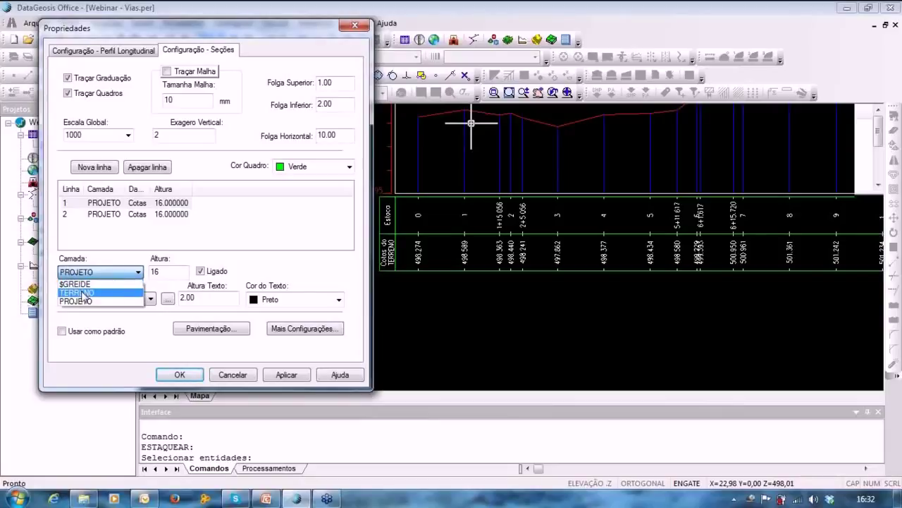
click(84, 293)
click(215, 244)
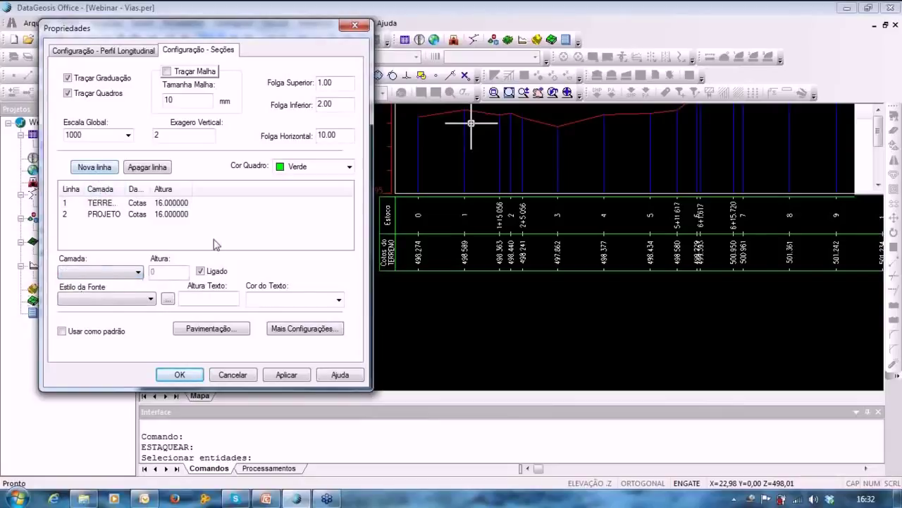
click(99, 202)
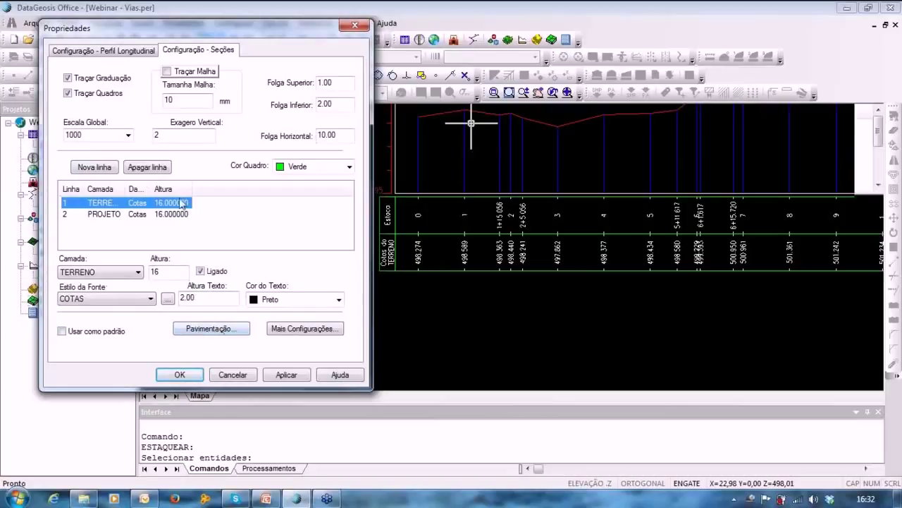
Add a third row with layer $GREIDE and tick Usar como padrão.
click(100, 171)
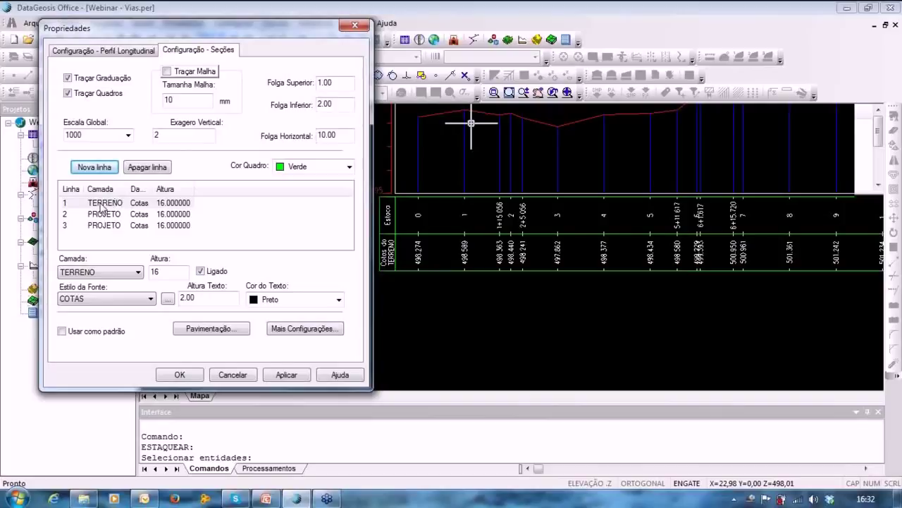
click(102, 205)
click(102, 225)
click(99, 271)
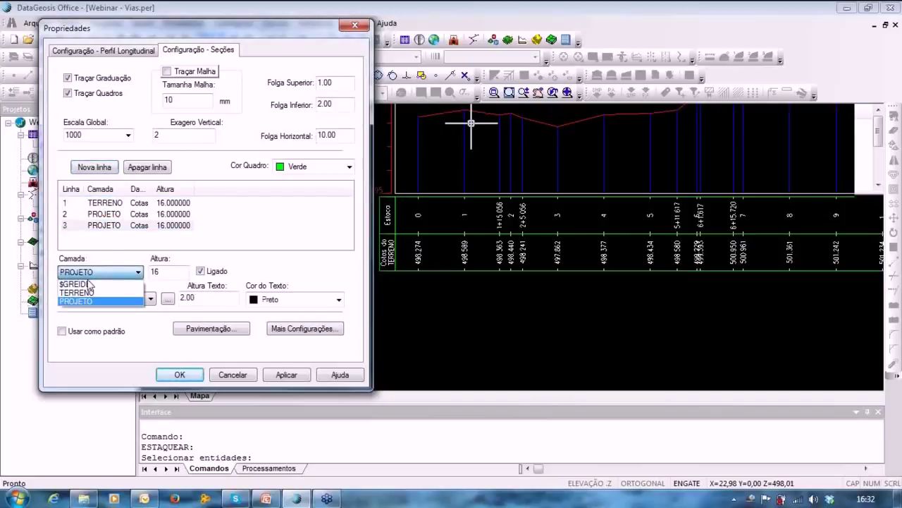
click(77, 283)
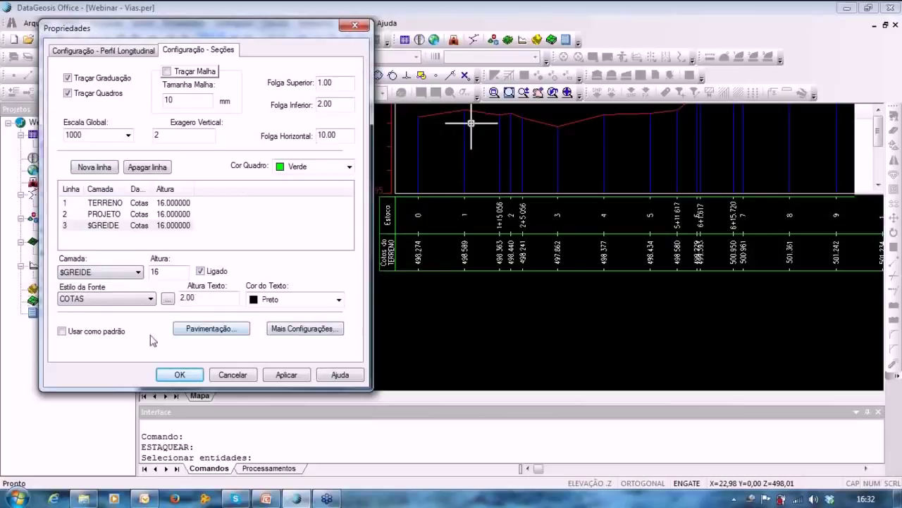
click(62, 334)
Accept the Pavimentação and Mais Configurações settings, then apply and close the profile properties.
click(212, 330)
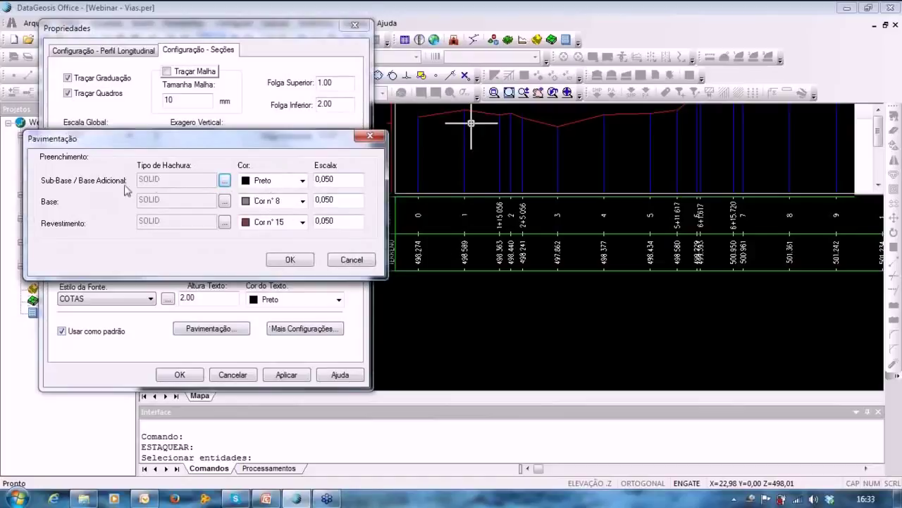
click(290, 260)
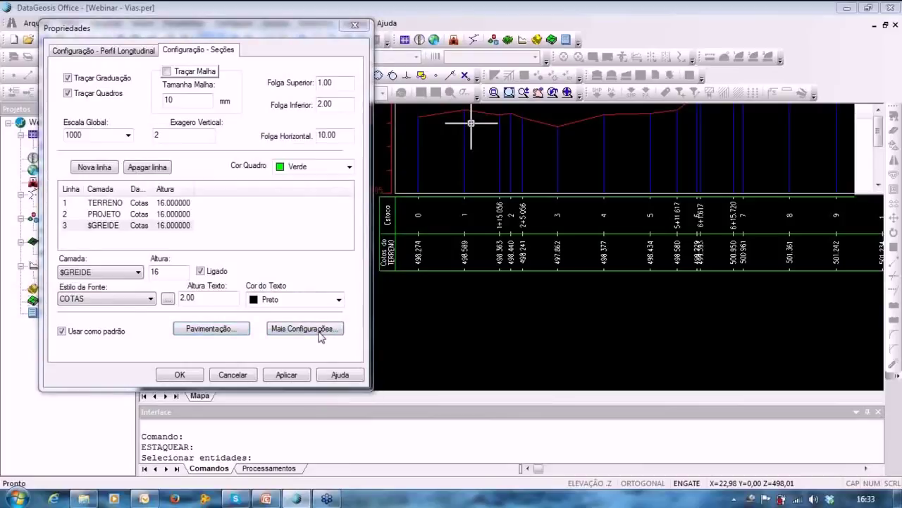
click(319, 333)
drag(231, 138, 508, 134)
click(539, 256)
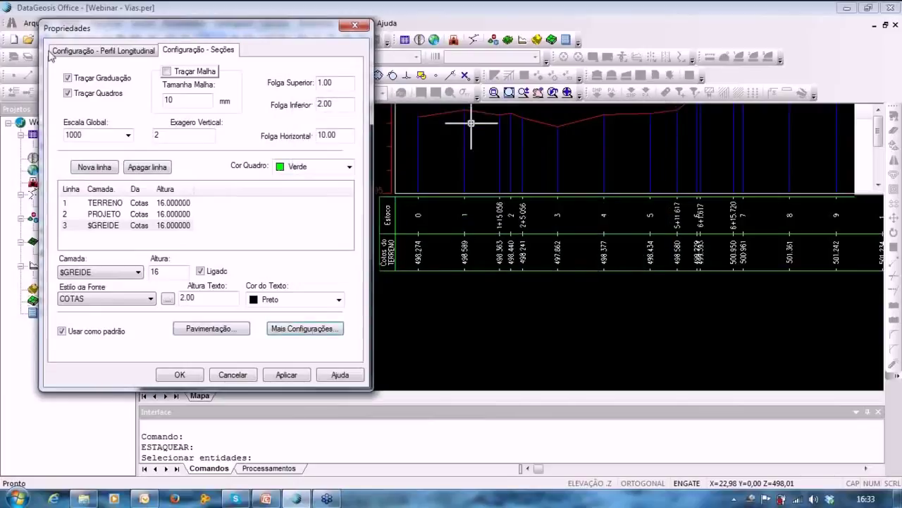
click(78, 57)
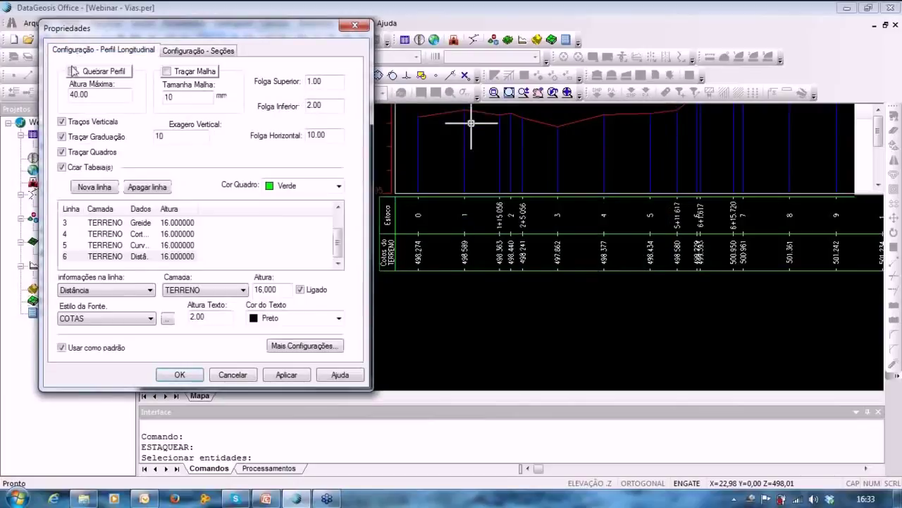
click(286, 375)
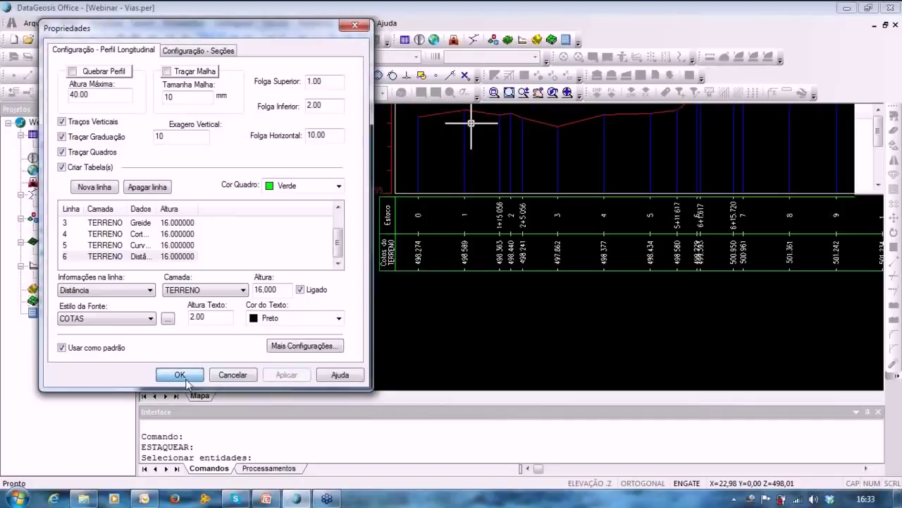
click(180, 375)
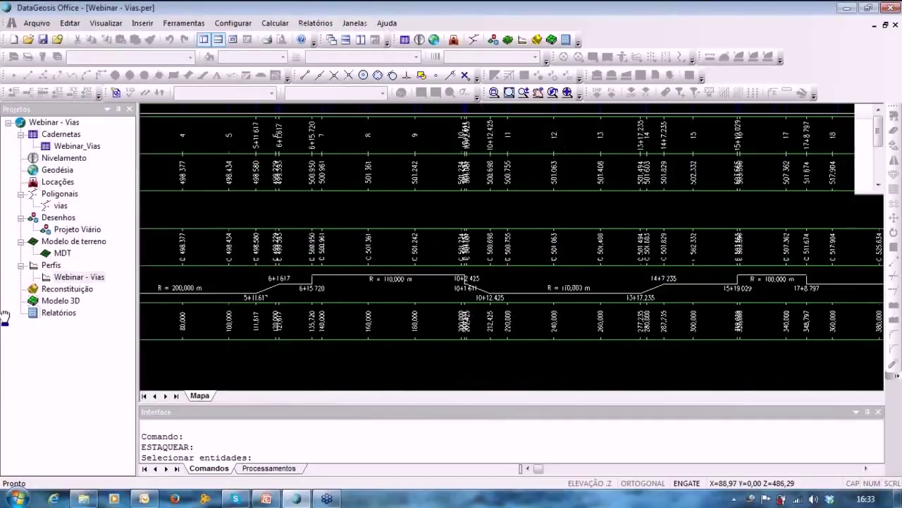
Pan across the profile bands and the PERFIL LONGITUDINAL summary showing cut and fill volumes of 0,00.
middle_drag(5, 317, 4, 318)
middle_drag(543, 304, 740, 312)
scroll(741, 310, down, 2)
middle_drag(505, 278, 544, 313)
scroll(240, 254, up, 4)
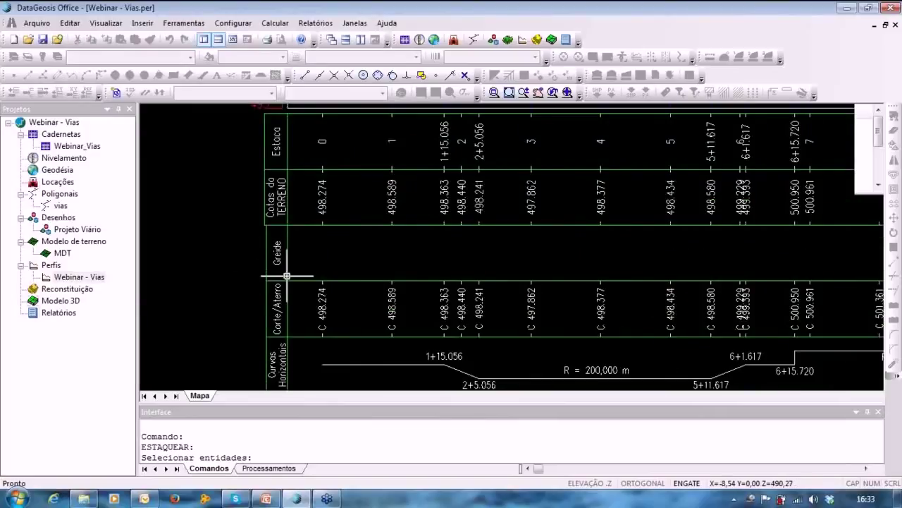
middle_drag(318, 256, 281, 248)
scroll(619, 246, down, 1)
middle_drag(619, 246, 183, 270)
middle_drag(629, 273, 465, 292)
middle_drag(393, 281, 670, 268)
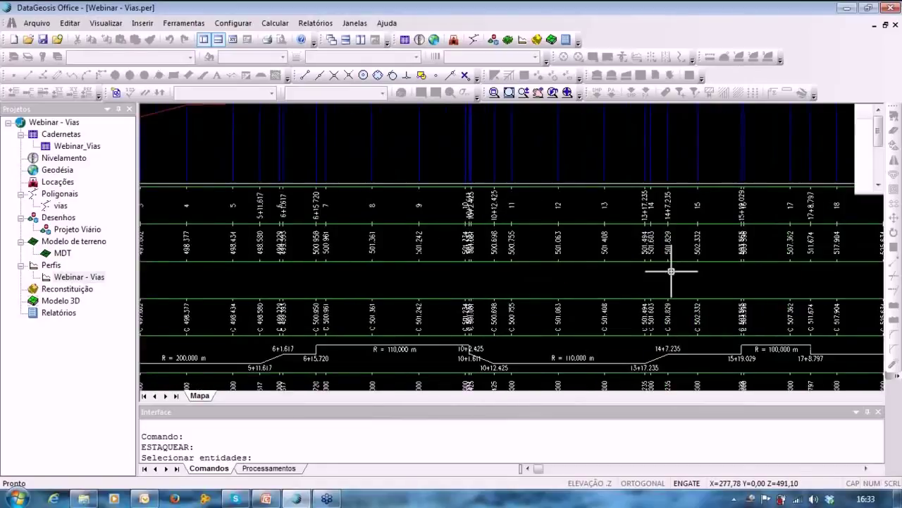
mouse_move(373, 258)
middle_down()
mouse_move(660, 261)
mouse_move(421, 310)
mouse_move(367, 382)
middle_up()
scroll(596, 256, down, 3)
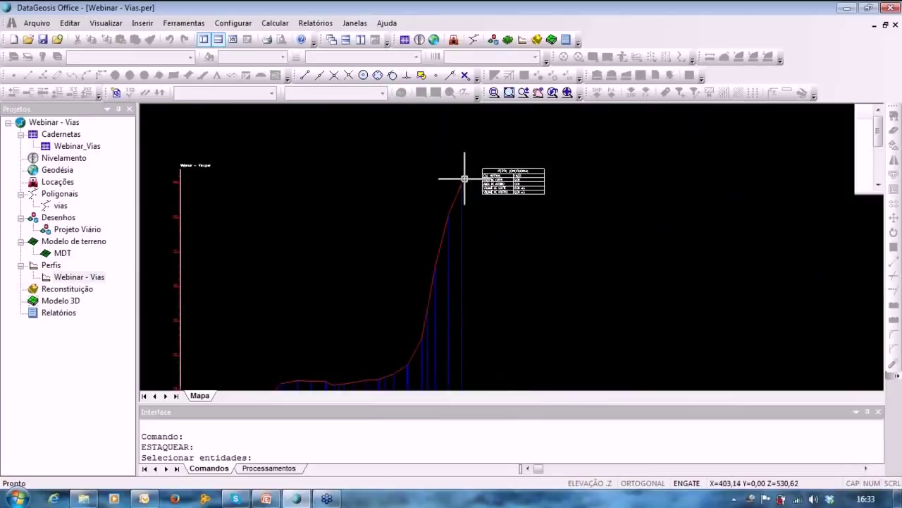
scroll(546, 175, up, 4)
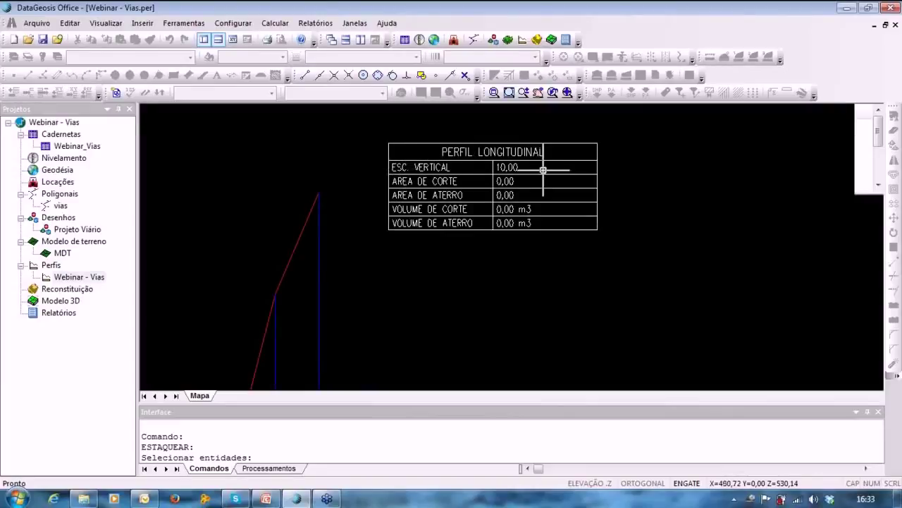
mouse_move(342, 282)
middle_down()
mouse_move(670, 226)
mouse_move(798, 93)
middle_up()
scroll(524, 320, down, 3)
scroll(524, 319, up, 1)
mouse_move(528, 310)
middle_down()
mouse_move(556, 216)
mouse_move(584, 190)
middle_up()
scroll(561, 193, down, 2)
mouse_move(540, 224)
middle_down()
mouse_move(517, 256)
mouse_move(488, 250)
middle_up()
scroll(487, 249, down, 2)
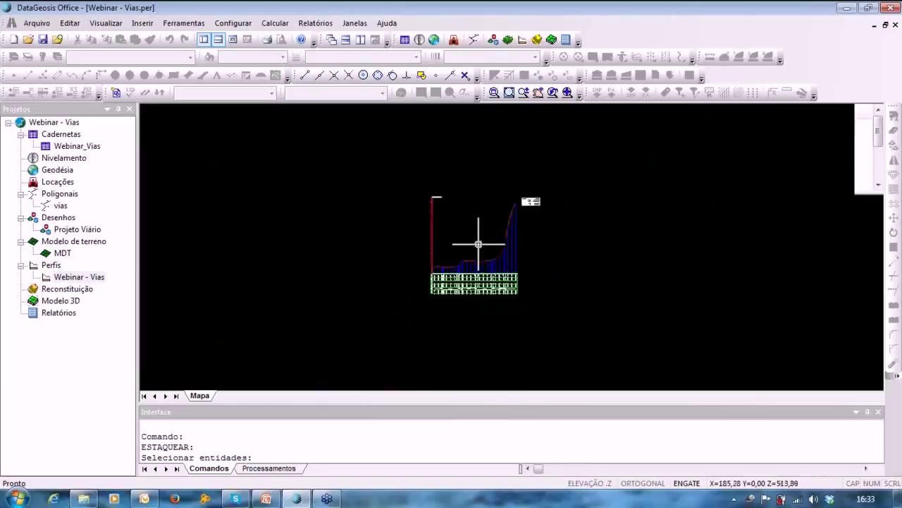
click(184, 24)
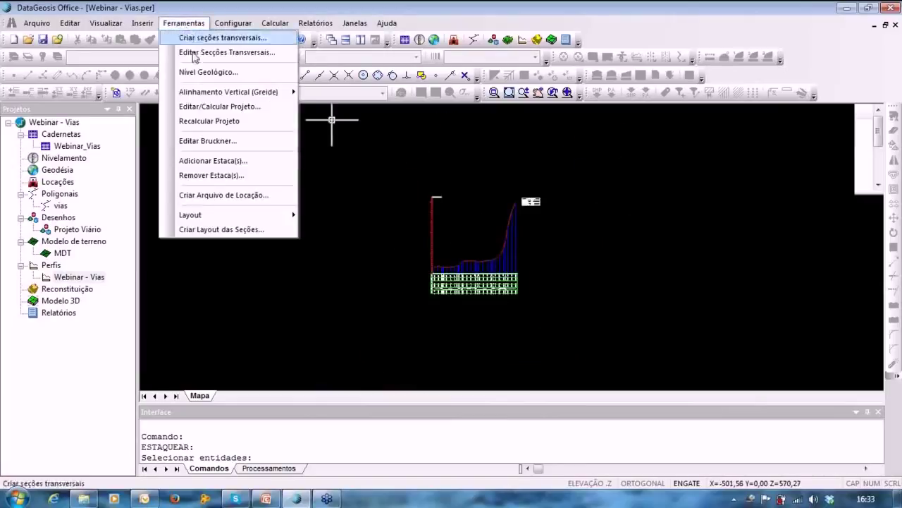
Start Alinhamento Vertical (Greide) > Criar Novo Greide and zoom to the profile start.
mouse_move(243, 92)
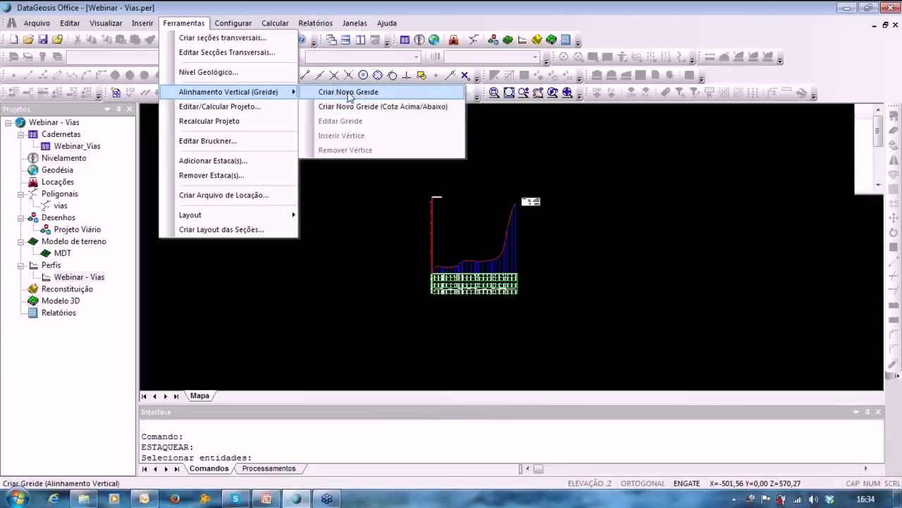
click(348, 91)
scroll(417, 278, up, 5)
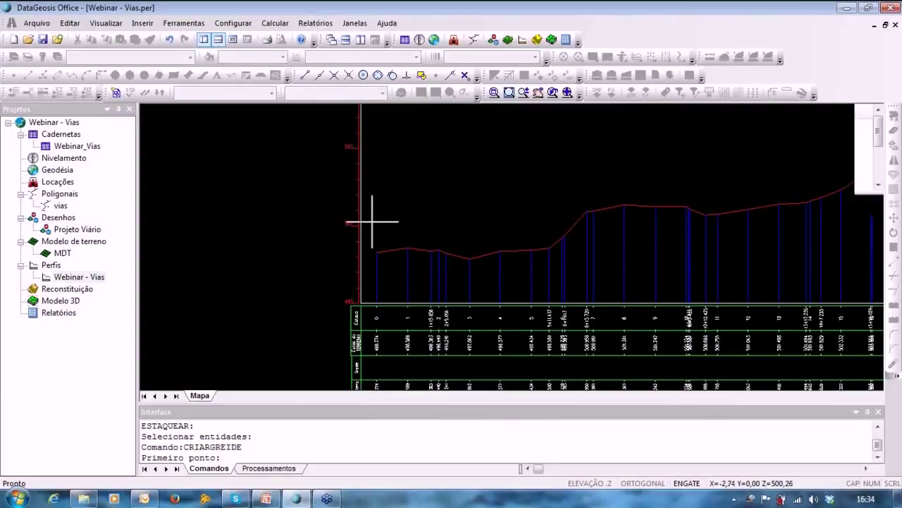
Start the grade at elevation 500 and place the next vertex at 158,109 m.
click(372, 222)
key(Tab)
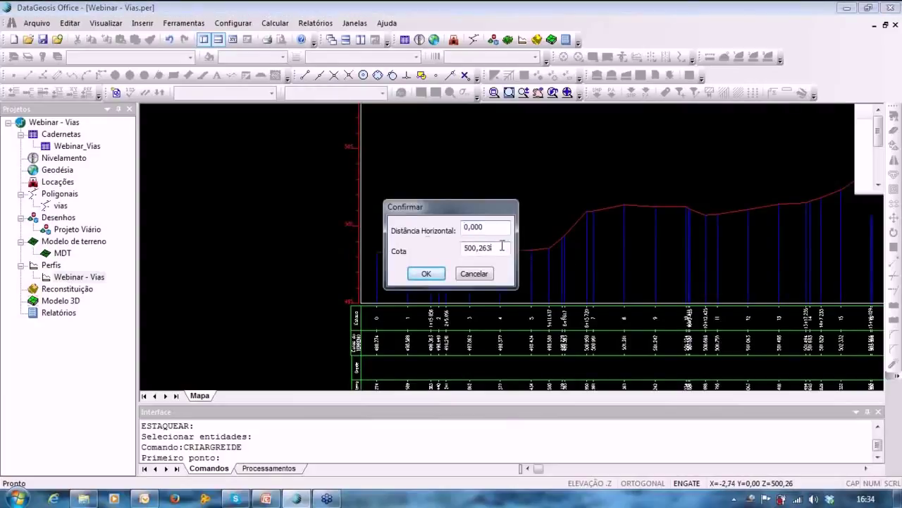
text(500)
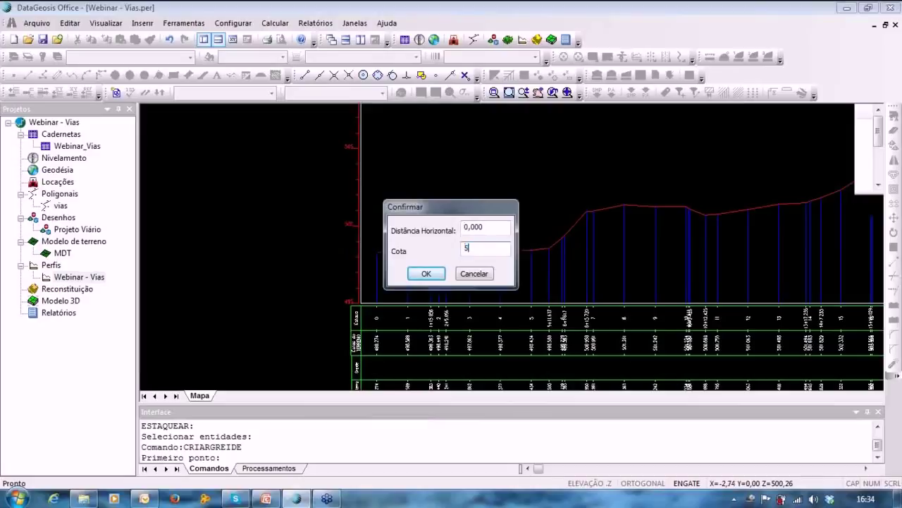
click(427, 274)
middle_drag(569, 195, 478, 199)
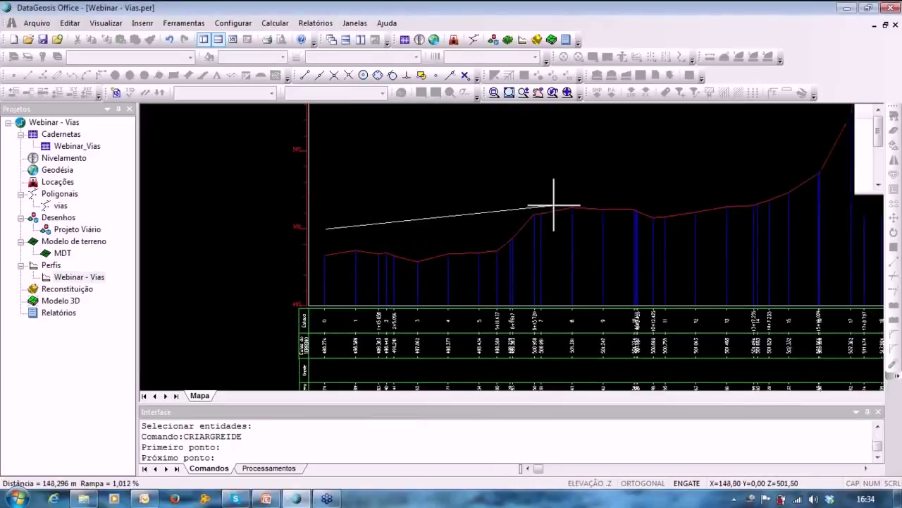
click(570, 202)
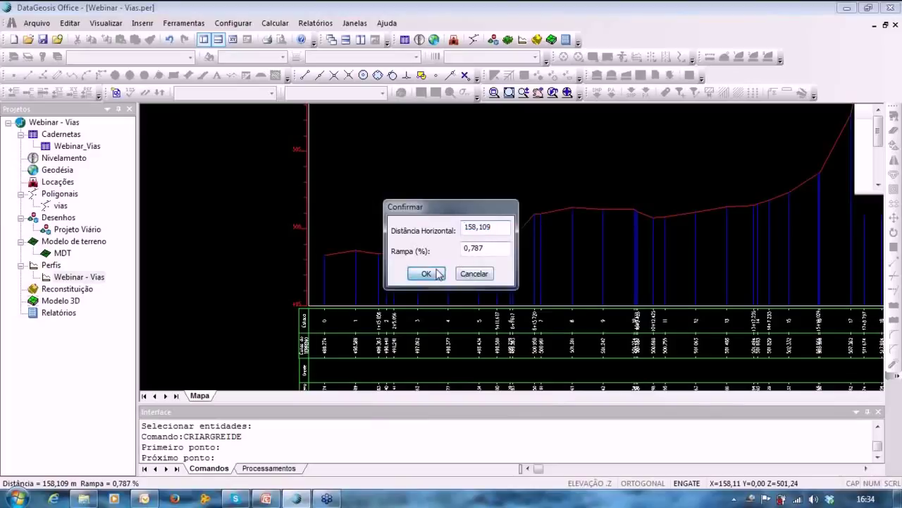
click(437, 273)
Add further vertices, including an 87,889 m segment at 4,127 %, ending at 0,422 % past the steep rise.
middle_drag(638, 171, 612, 279)
middle_drag(628, 198, 690, 111)
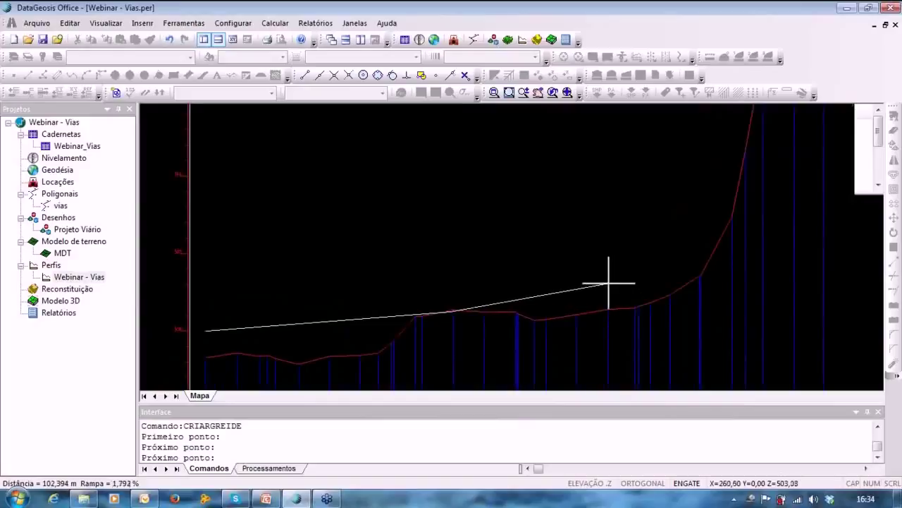
click(609, 282)
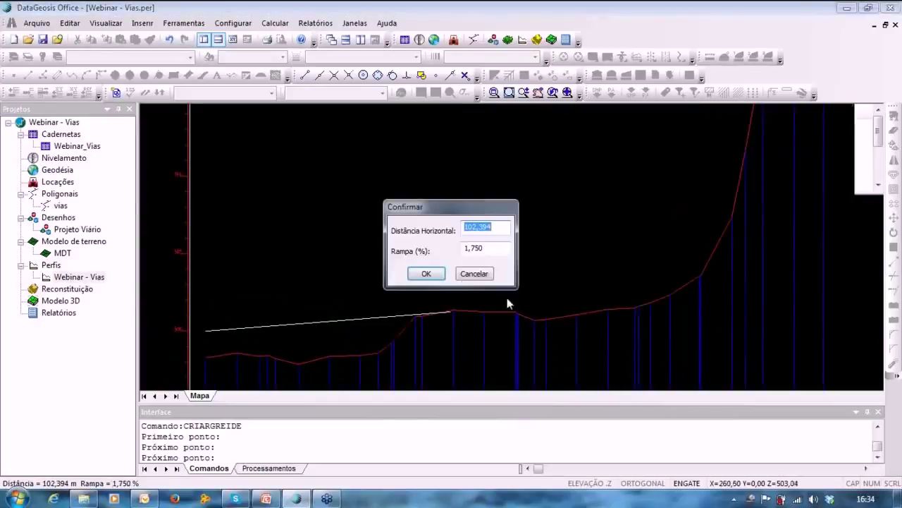
click(425, 273)
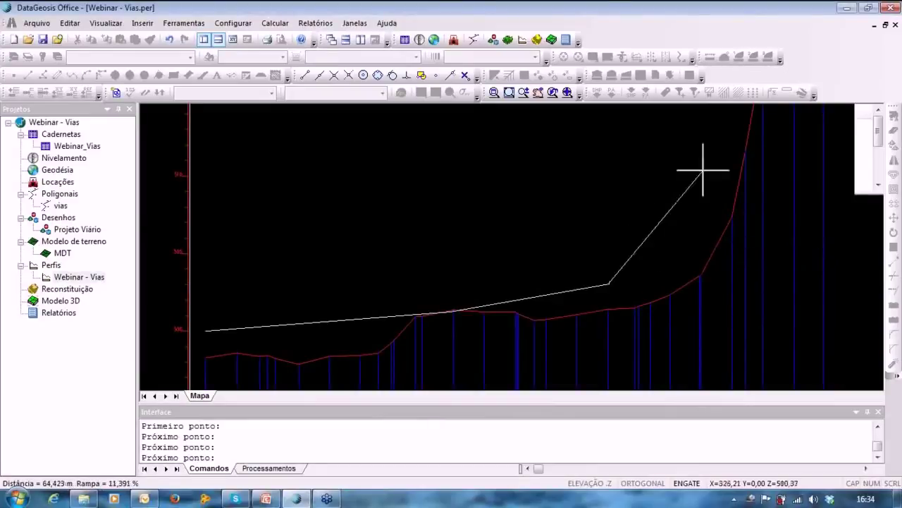
click(745, 228)
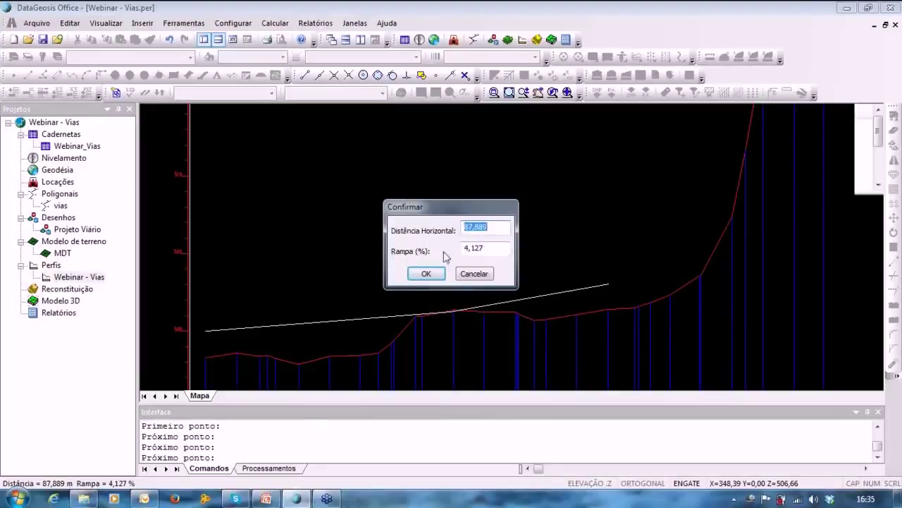
click(494, 248)
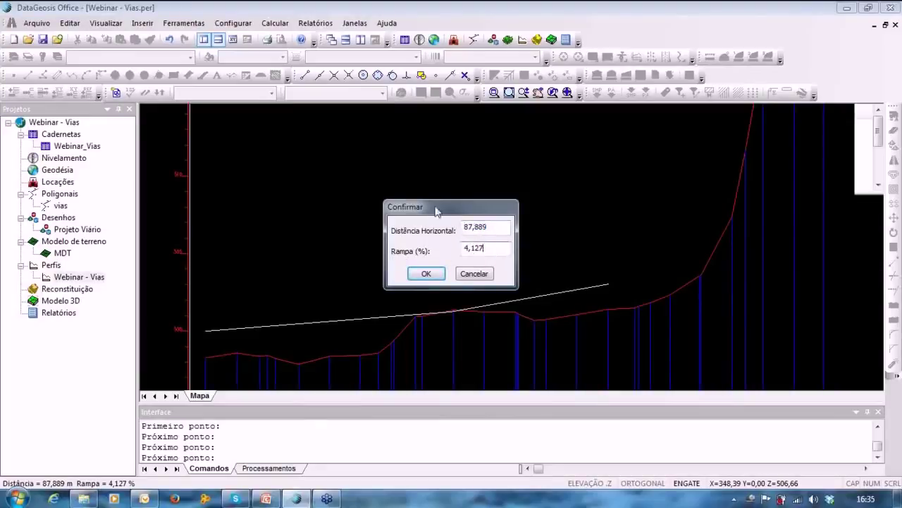
drag(435, 212, 443, 177)
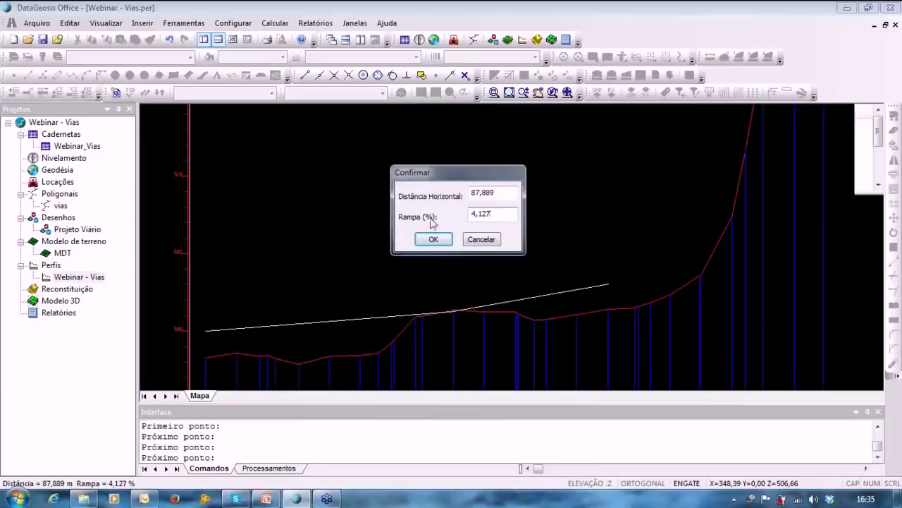
drag(427, 180, 446, 175)
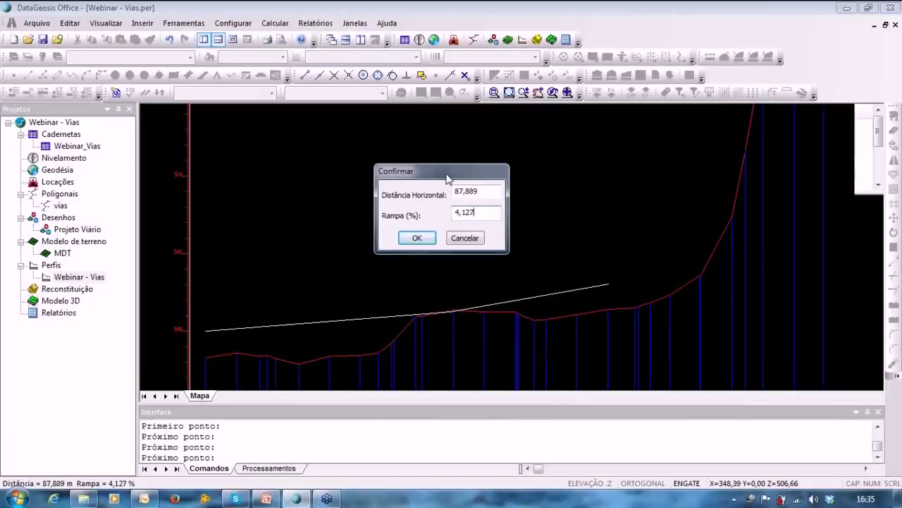
click(414, 238)
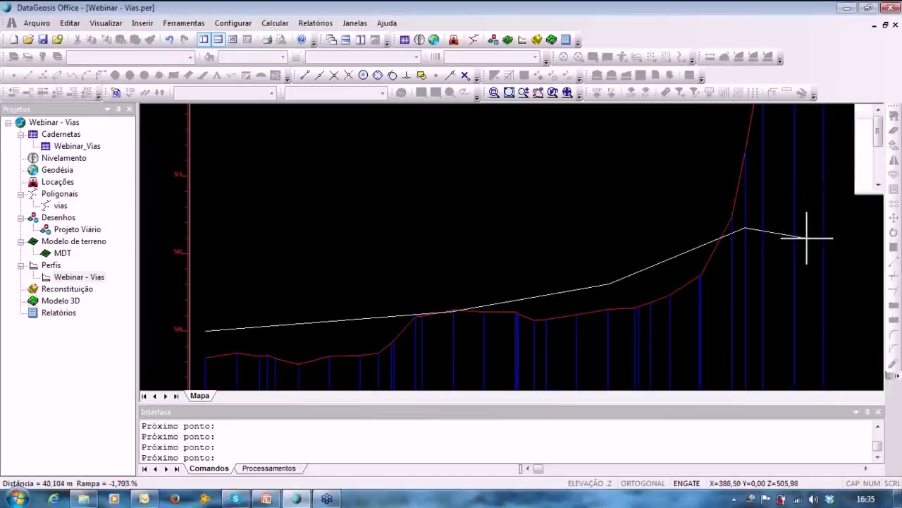
click(825, 224)
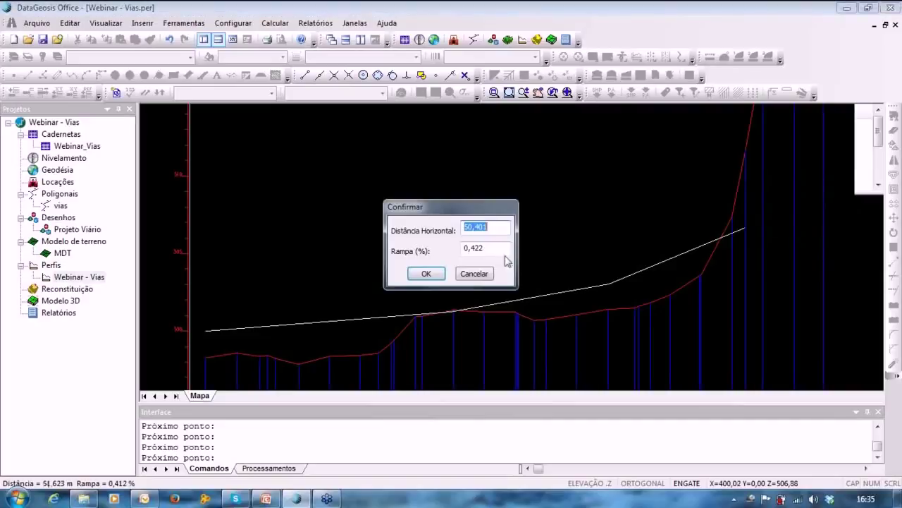
click(425, 273)
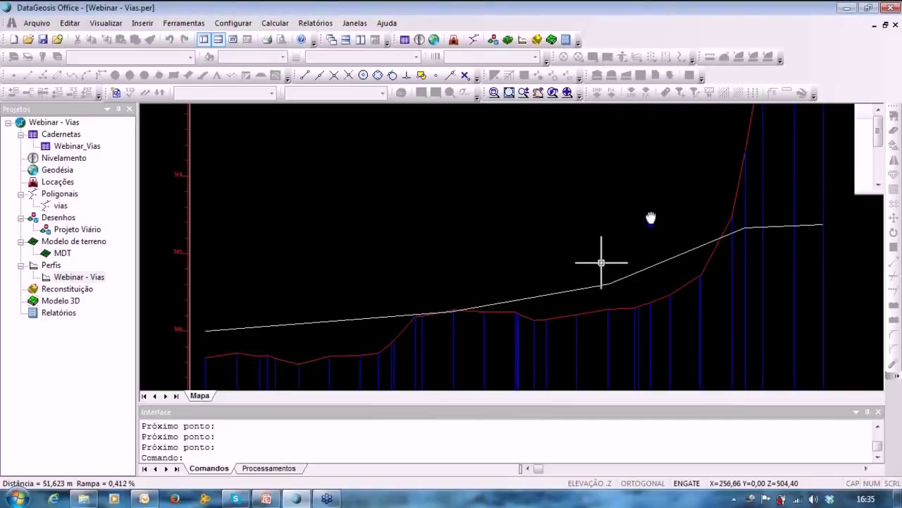
middle_drag(600, 264, 599, 189)
scroll(633, 192, up, 5)
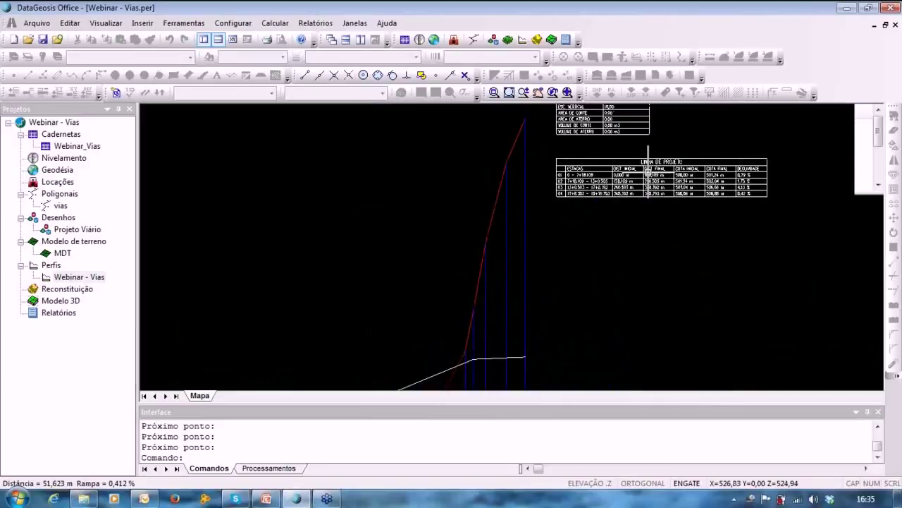
scroll(672, 202, up, 4)
scroll(672, 203, up, 2)
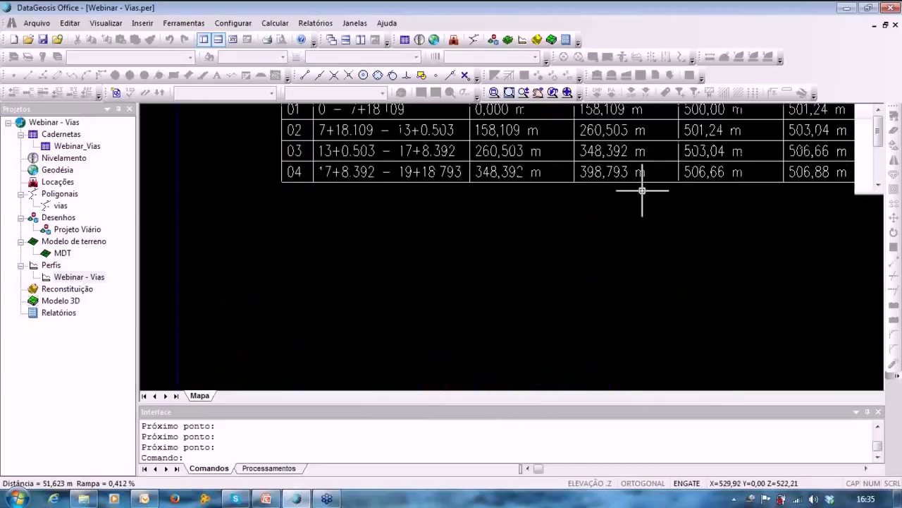
middle_drag(637, 191, 682, 270)
middle_drag(553, 189, 329, 188)
middle_drag(592, 239, 723, 264)
scroll(667, 262, down, 2)
middle_drag(667, 263, 708, 134)
scroll(522, 324, down, 2)
middle_drag(540, 293, 611, 269)
middle_drag(490, 317, 492, 246)
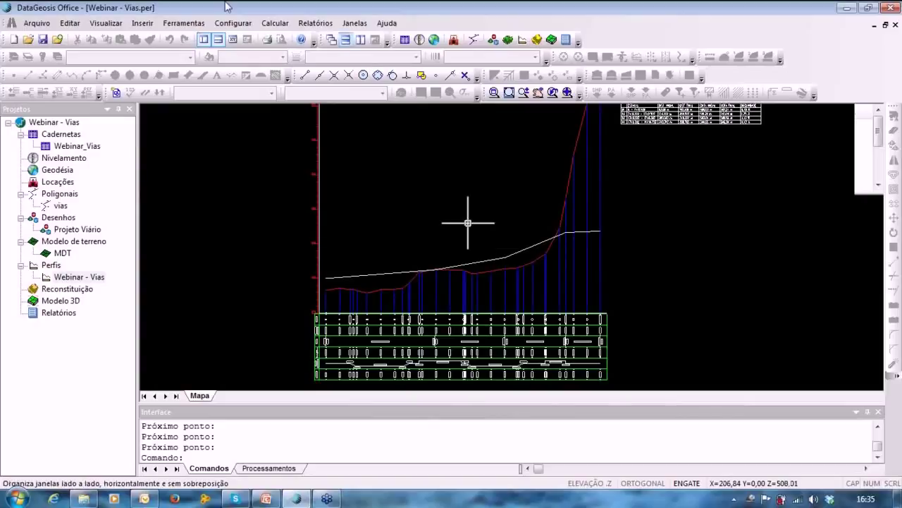
Start editing the existing grade with Editar Greide.
click(185, 27)
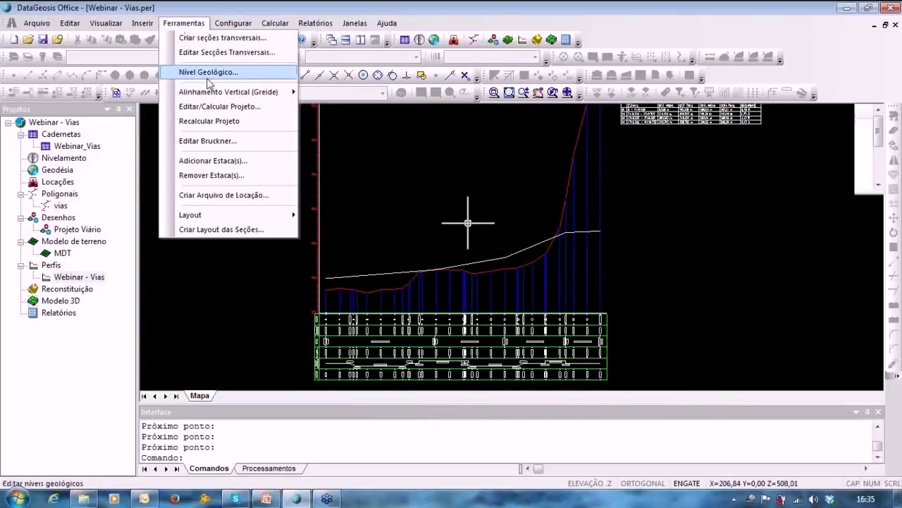
mouse_move(211, 92)
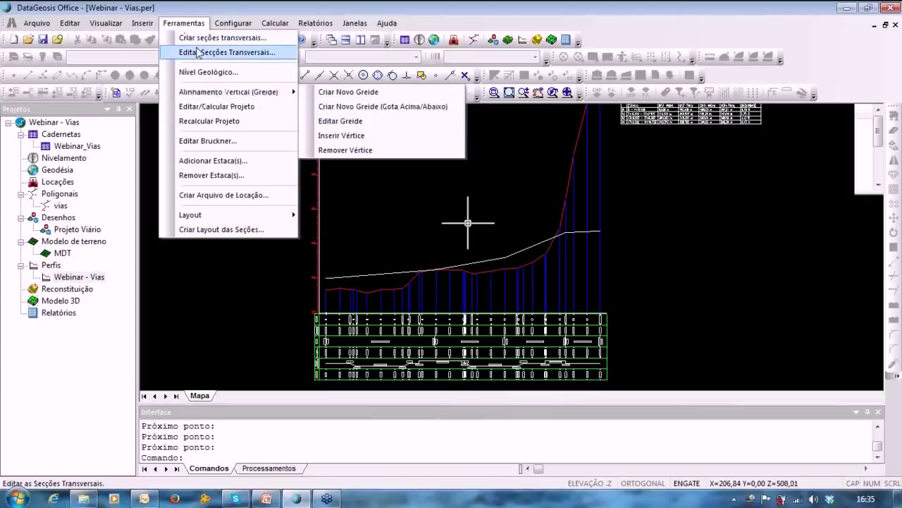
click(340, 121)
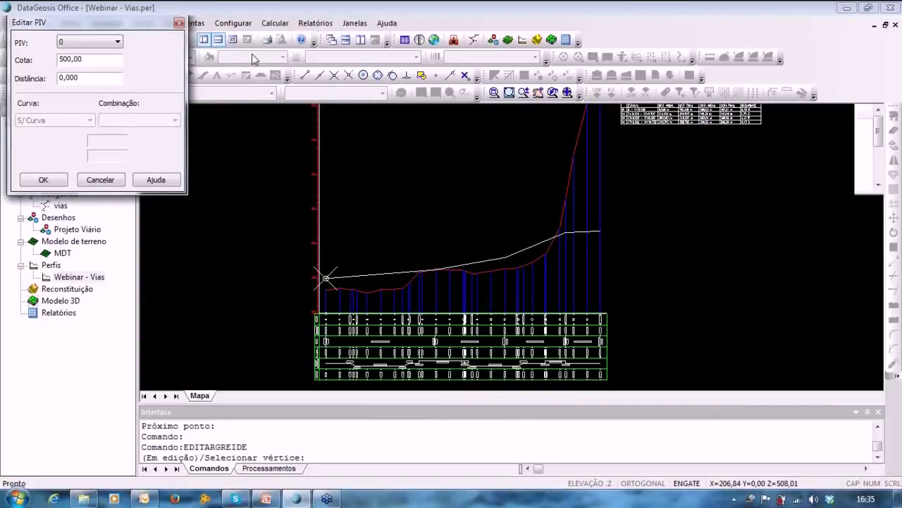
drag(109, 28, 208, 49)
Give vertex PIV 1 a Circular vertical curve with radius 500.
click(169, 64)
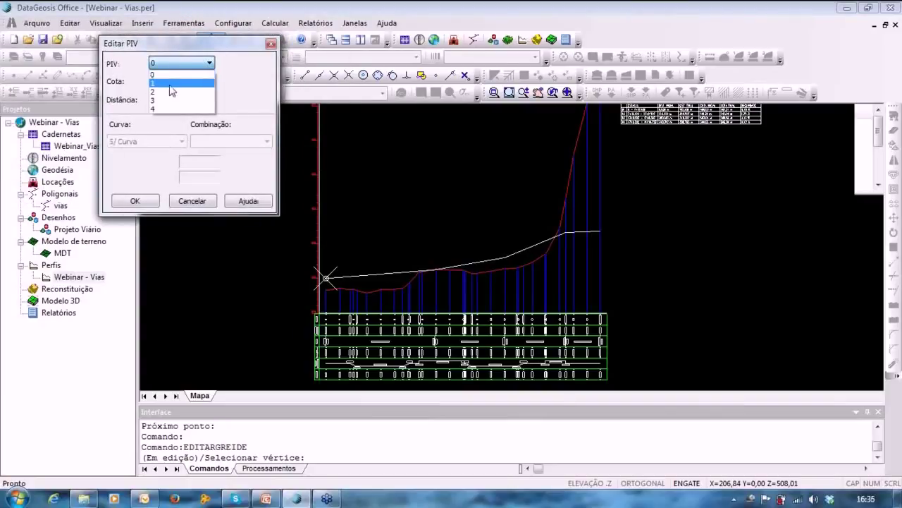
click(172, 85)
click(150, 141)
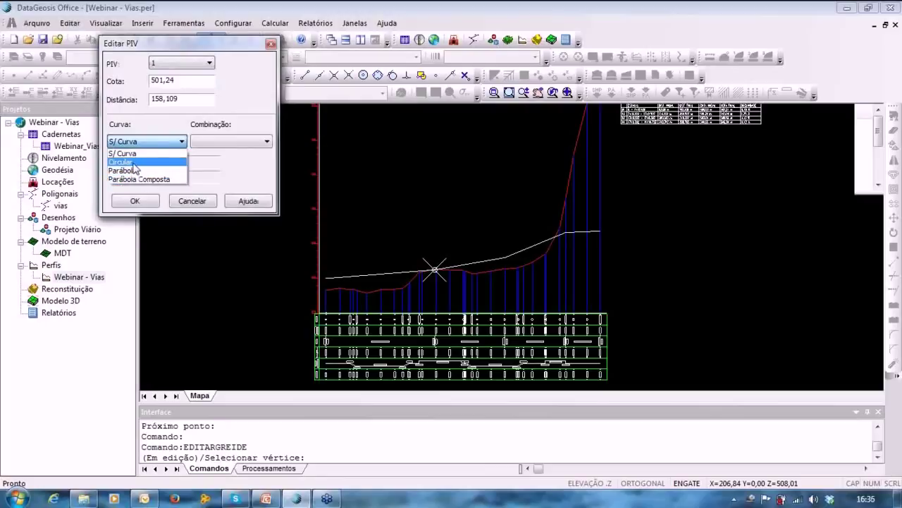
click(134, 163)
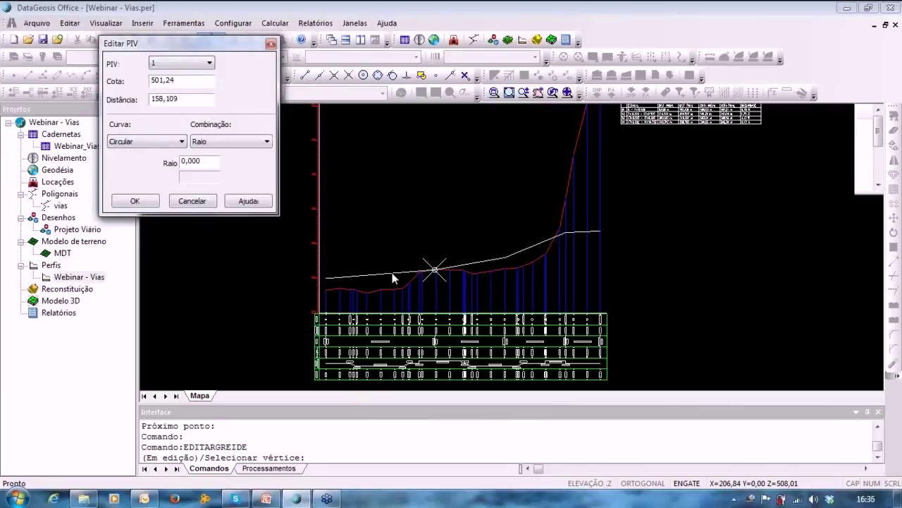
scroll(413, 269, up, 4)
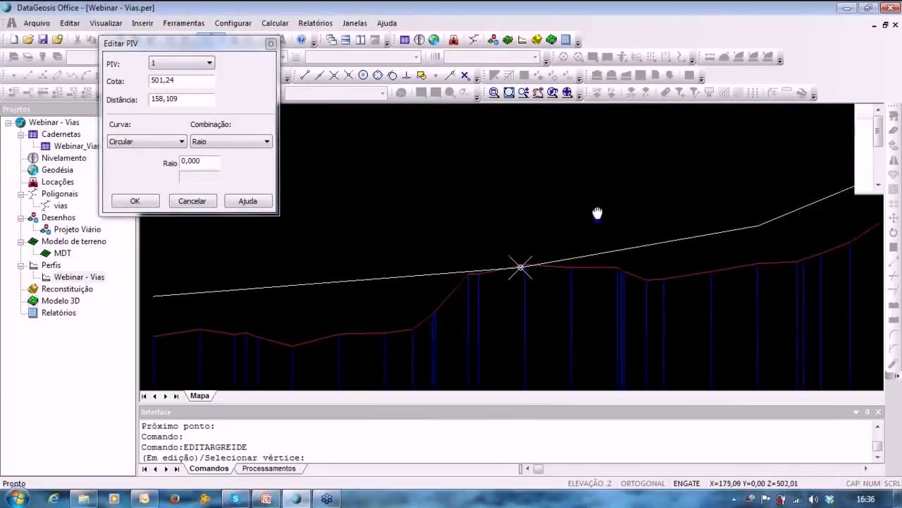
middle_drag(597, 213, 634, 176)
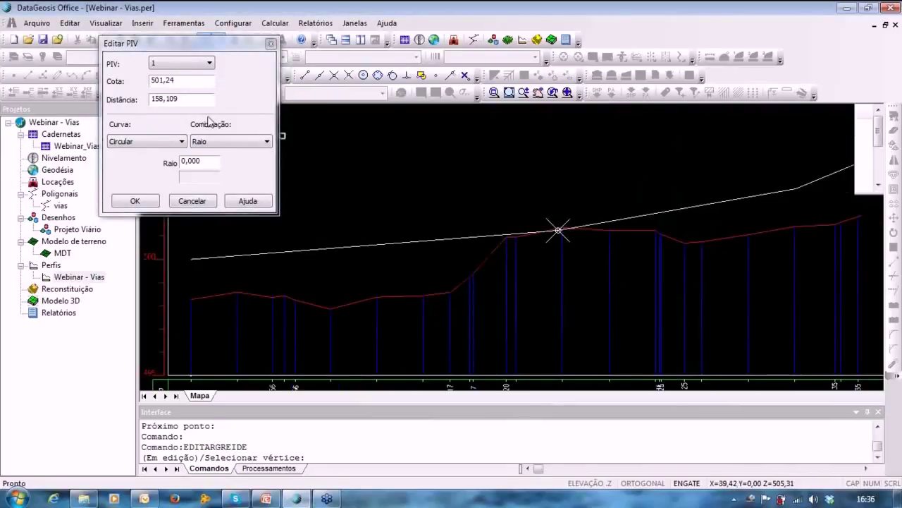
drag(208, 161, 165, 163)
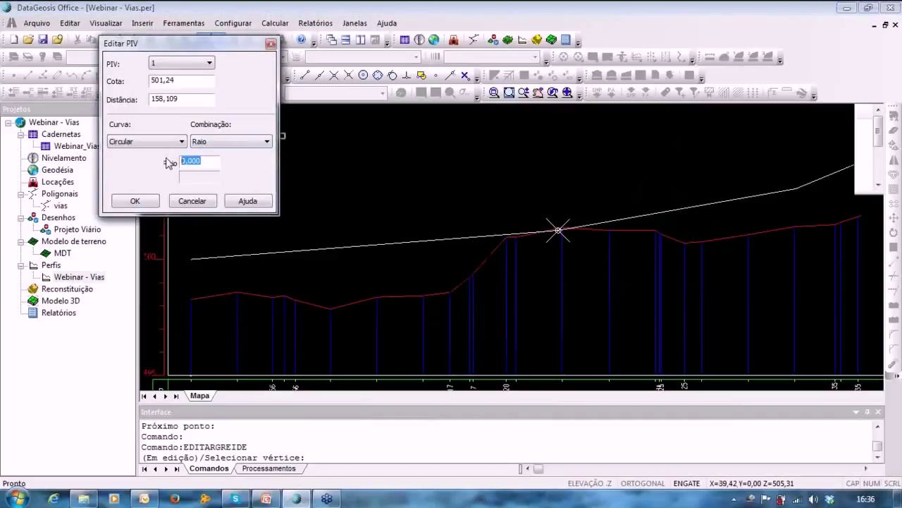
text(5)
click(503, 231)
Pan and zoom along the profile to inspect the new curve at vertex 1.
scroll(599, 209, up, 5)
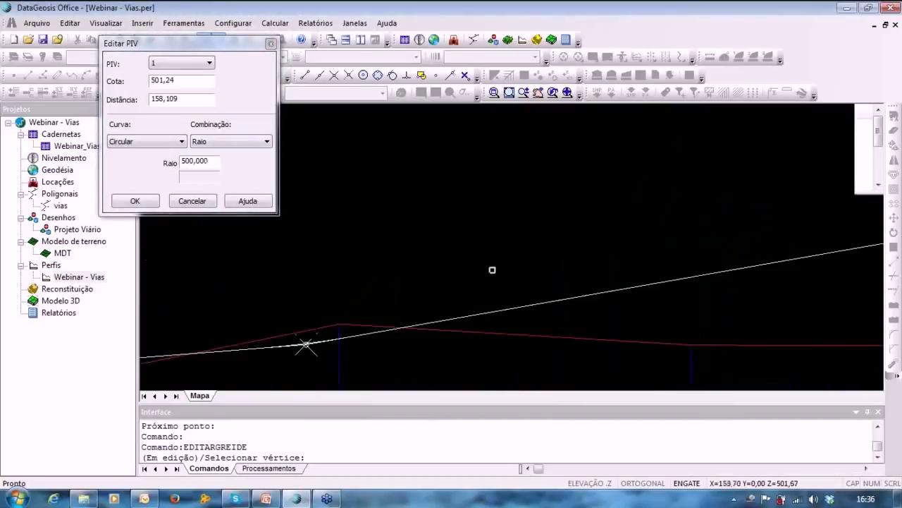
scroll(422, 358, up, 1)
middle_drag(422, 359, 547, 289)
scroll(384, 269, up, 4)
scroll(189, 238, down, 2)
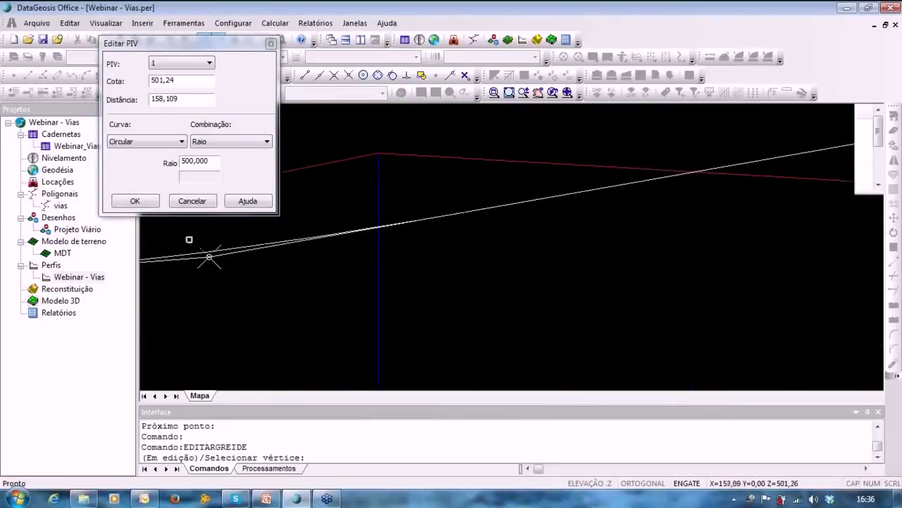
middle_drag(296, 286, 870, 333)
middle_drag(685, 329, 519, 300)
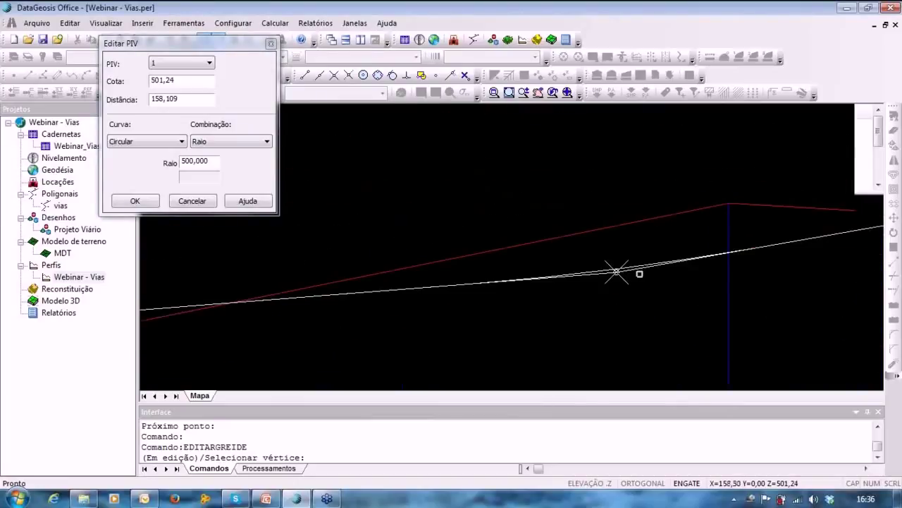
scroll(641, 273, down, 4)
middle_drag(640, 272, 425, 299)
scroll(501, 316, down, 4)
middle_drag(610, 329, 486, 337)
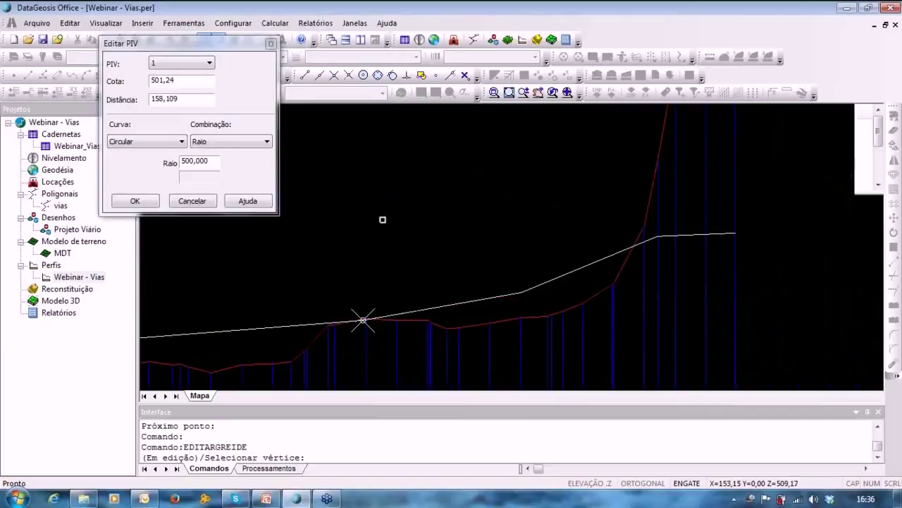
click(179, 67)
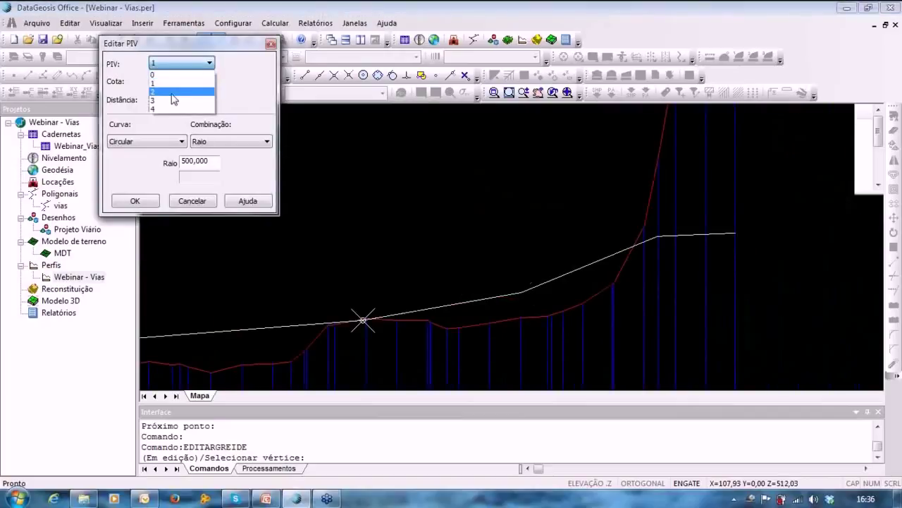
Give vertex PIV 2 a Parábola vertical curve with radius 500.
click(176, 95)
click(148, 142)
click(139, 172)
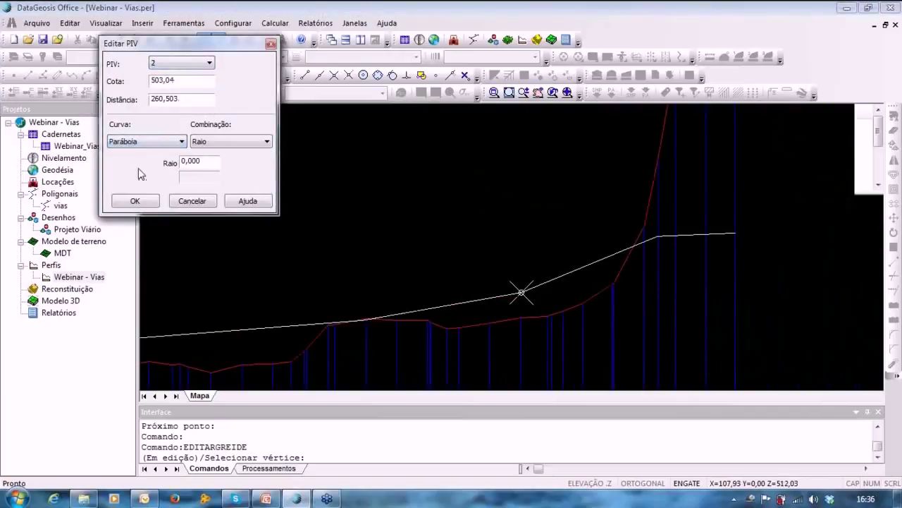
mouse_move(492, 278)
middle_down()
mouse_move(578, 241)
mouse_move(501, 216)
middle_up()
scroll(585, 242, up, 3)
scroll(561, 266, up, 4)
scroll(596, 221, up, 1)
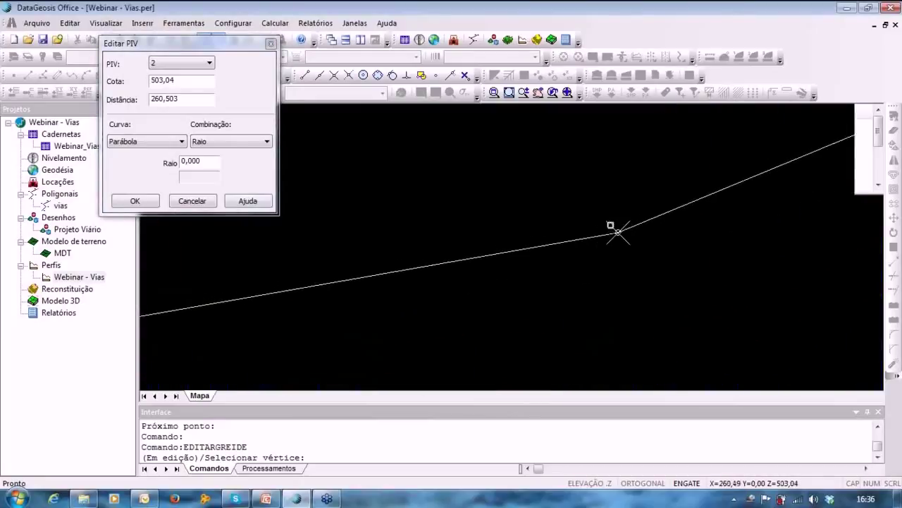
drag(212, 160, 181, 162)
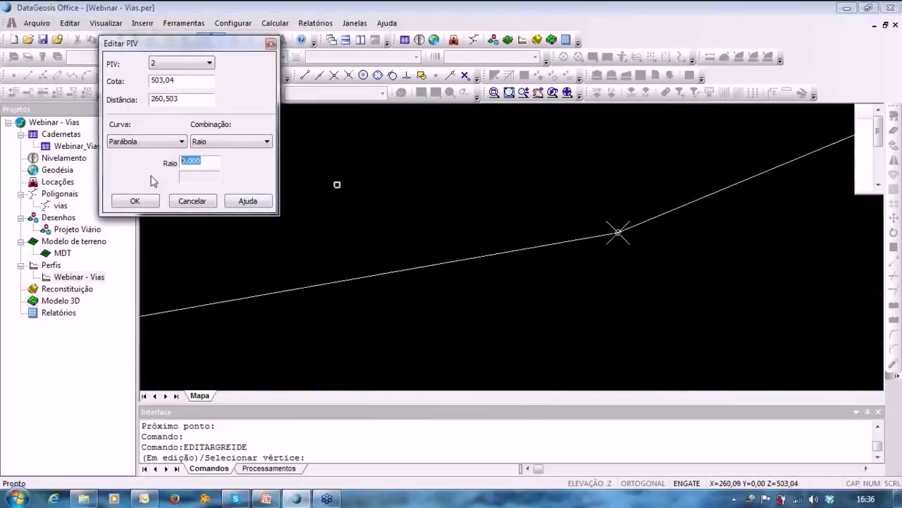
text(1)
click(507, 282)
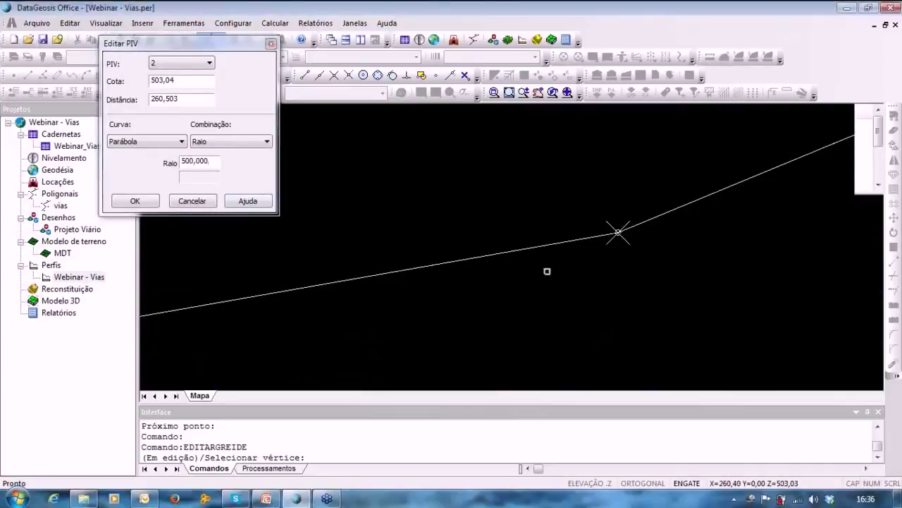
Zoom and pan the profile to review the terrain line around PIV 2.
scroll(609, 240, up, 5)
scroll(709, 215, up, 3)
scroll(541, 253, down, 4)
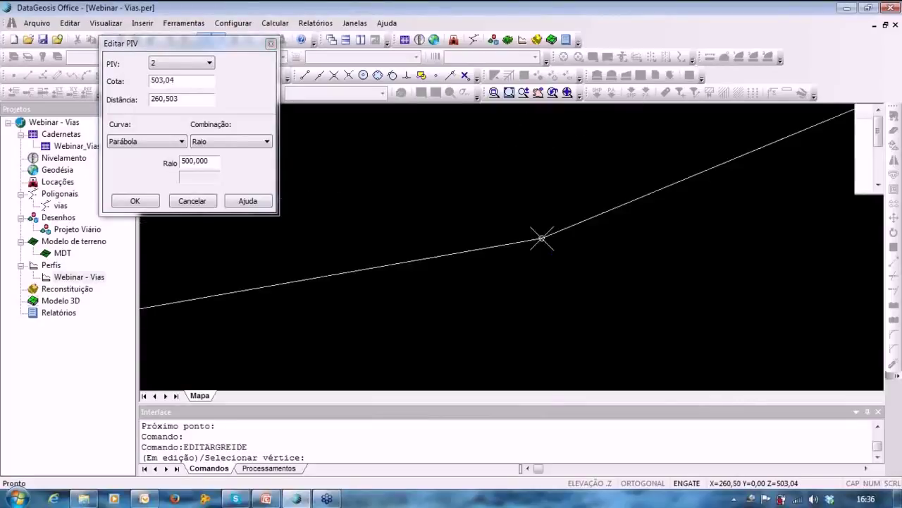
scroll(541, 253, up, 4)
scroll(571, 218, up, 2)
scroll(562, 153, down, 3)
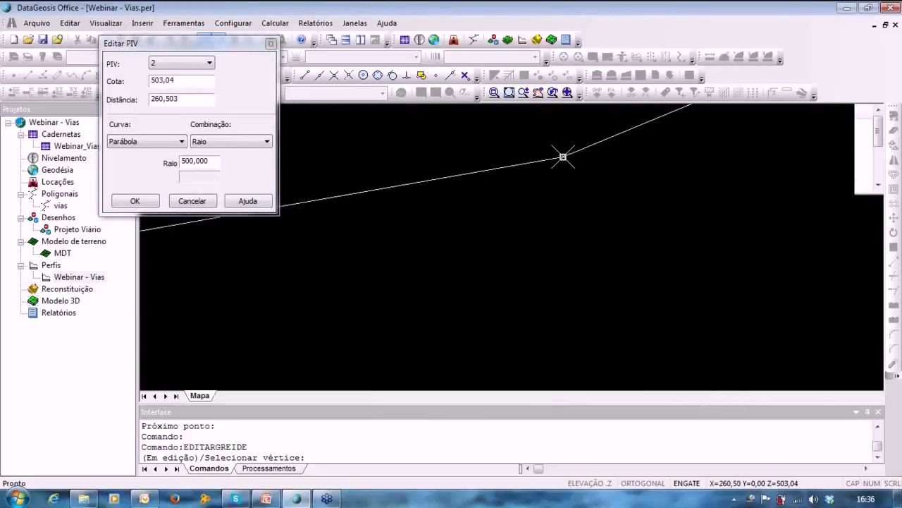
middle_drag(558, 168, 501, 282)
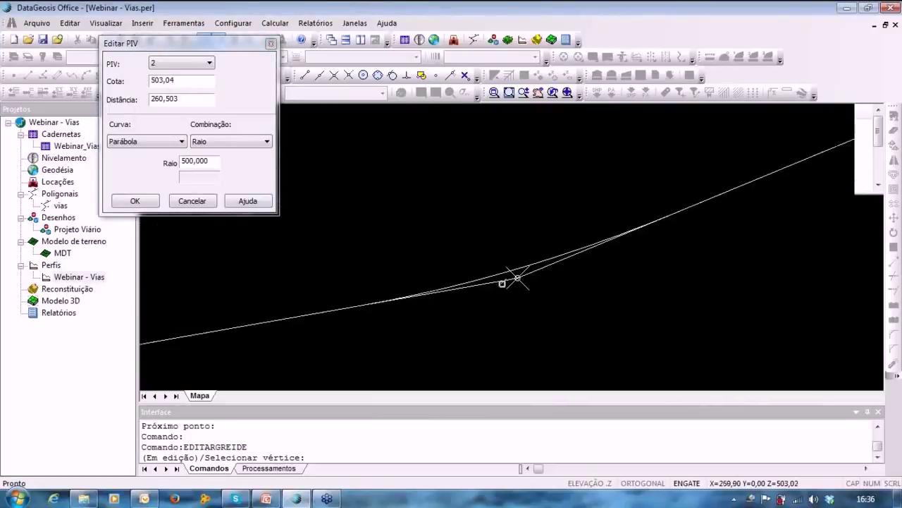
scroll(622, 272, up, 2)
scroll(560, 312, up, 2)
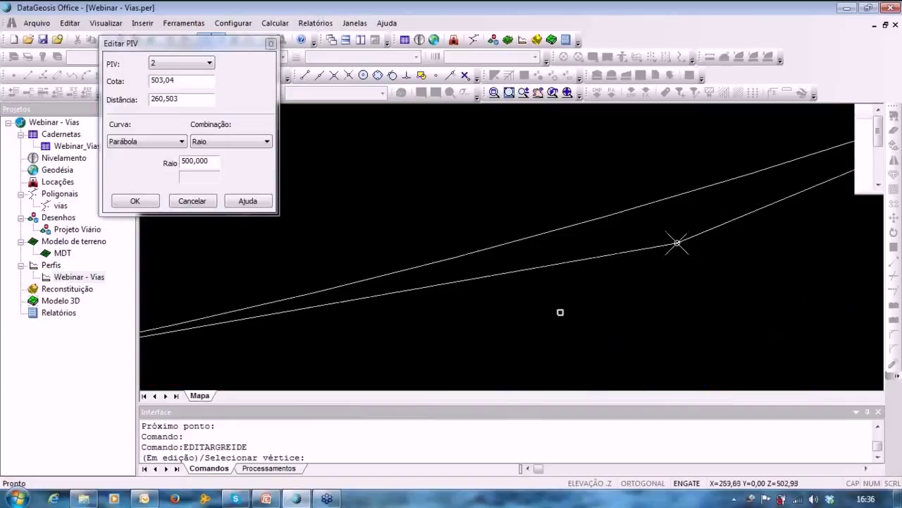
middle_drag(701, 268, 348, 324)
middle_drag(549, 254, 358, 312)
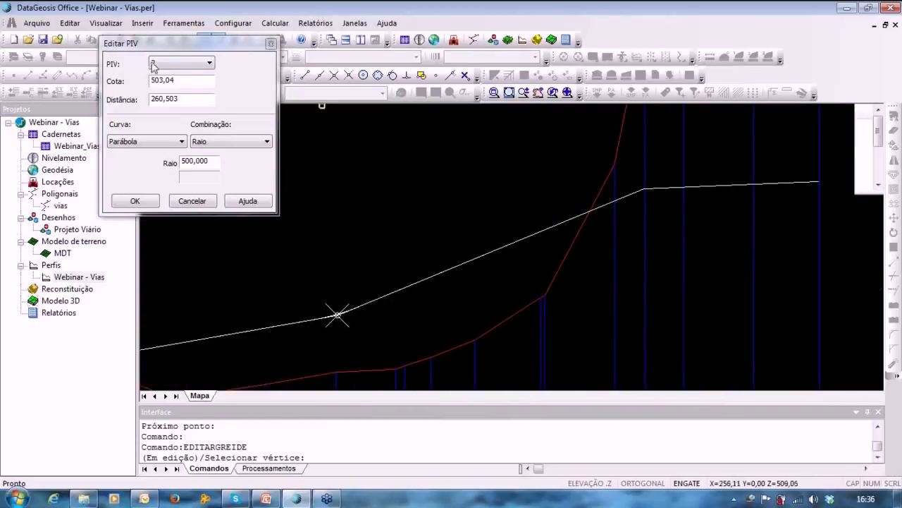
Give vertex PIV 3 a Circular vertical curve with radius 800.
click(168, 63)
click(163, 103)
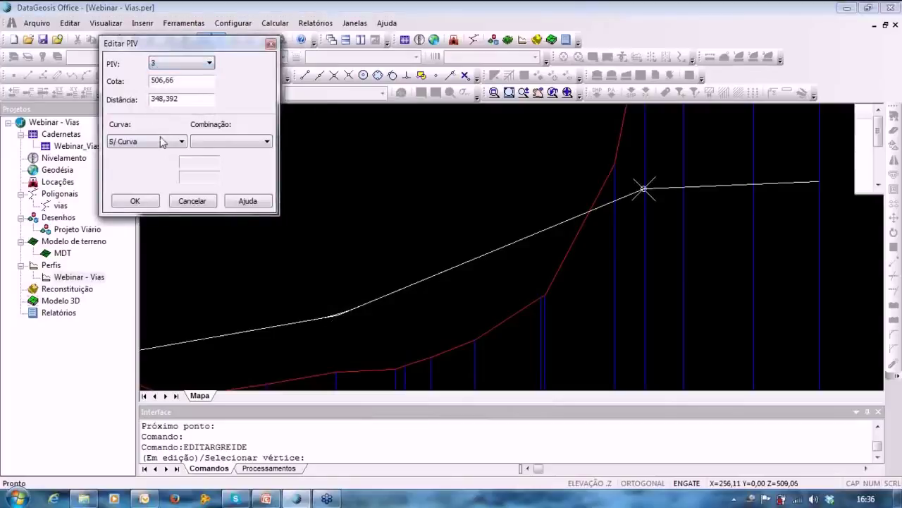
click(162, 141)
click(145, 153)
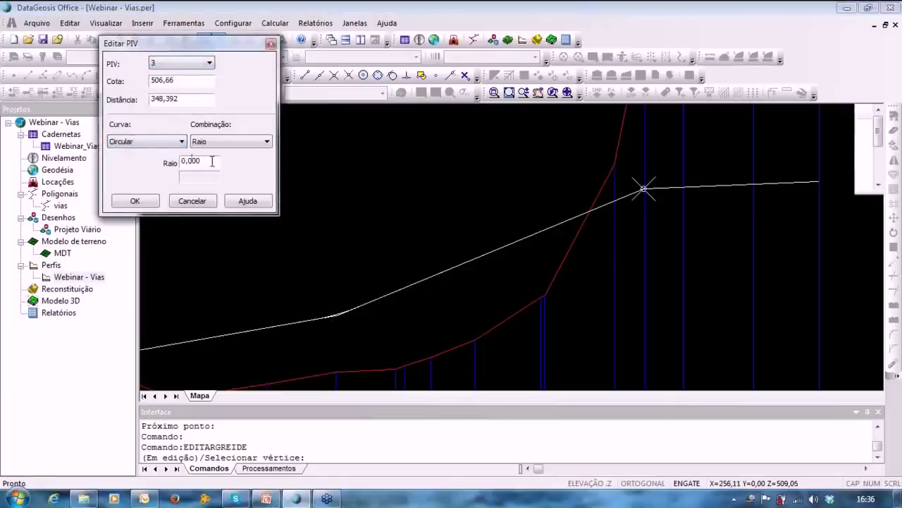
drag(211, 161, 108, 161)
text(5)
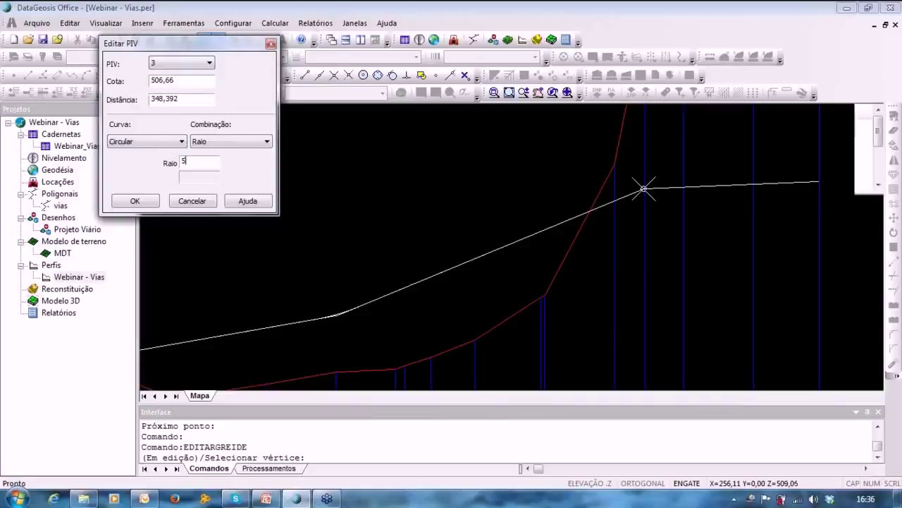
key(BackSpace)
text(800)
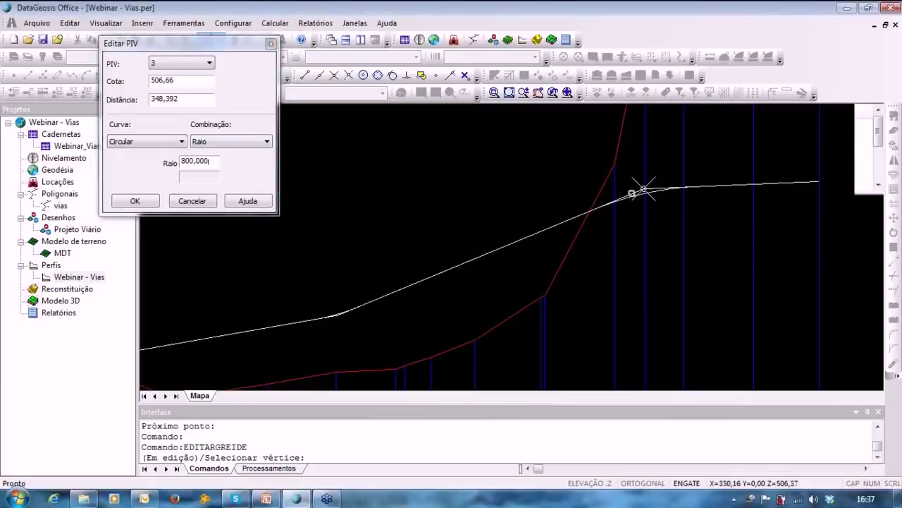
Confirm the vertex edits and pan across the profile to review the curved grade.
middle_drag(664, 251, 801, 186)
middle_drag(477, 268, 606, 229)
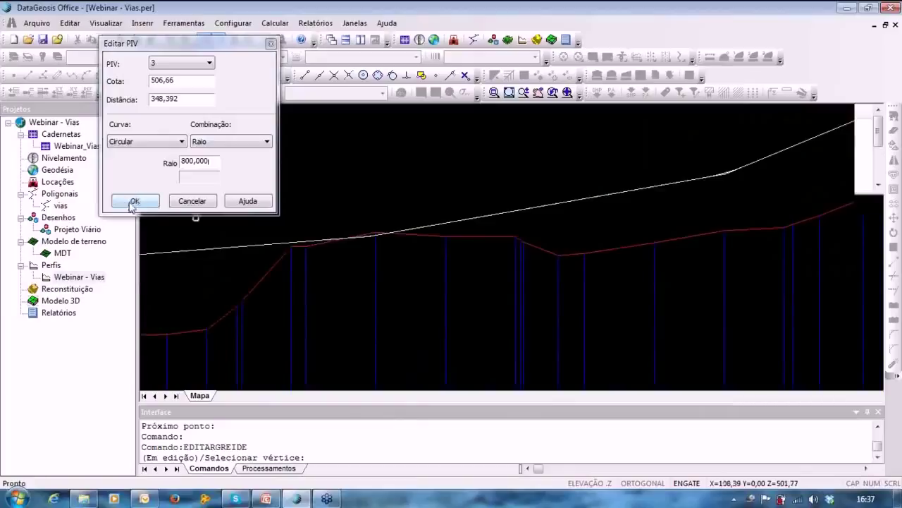
click(135, 202)
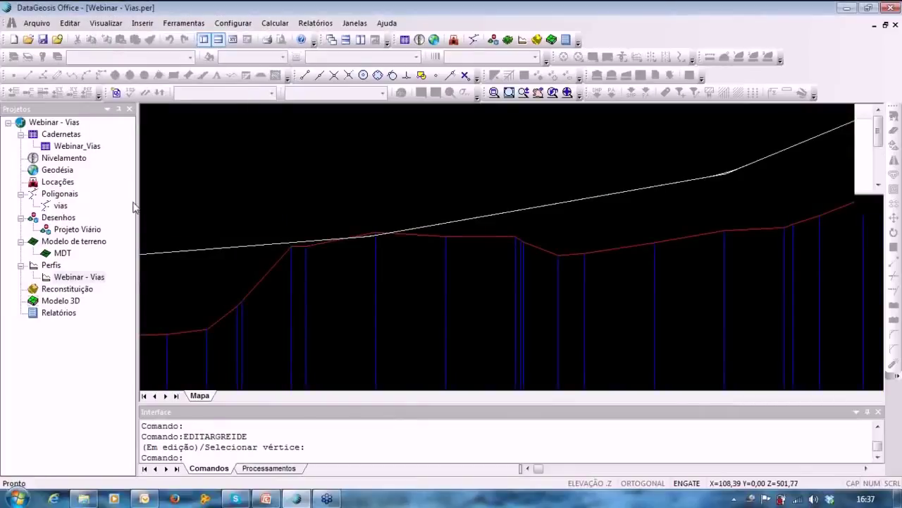
middle_drag(596, 220, 479, 253)
middle_drag(641, 238, 489, 300)
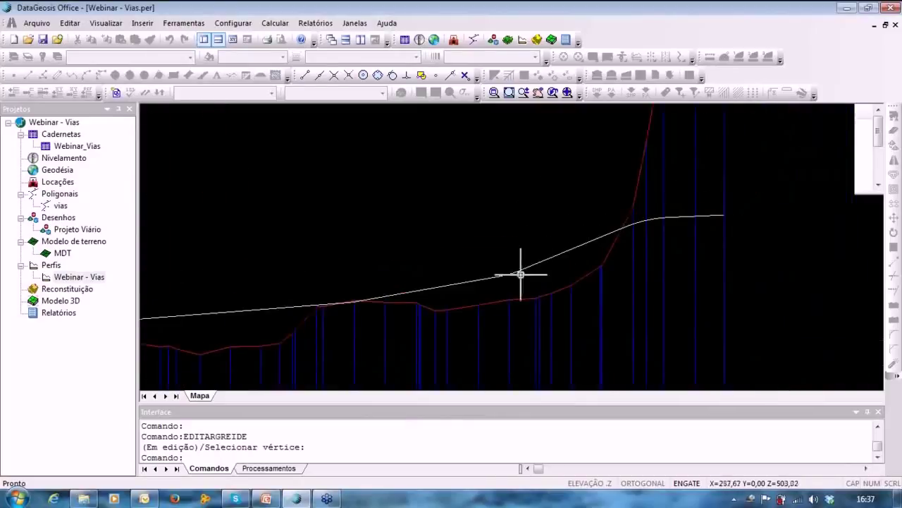
middle_drag(373, 297, 389, 274)
middle_drag(442, 249, 611, 232)
scroll(611, 232, down, 2)
click(185, 24)
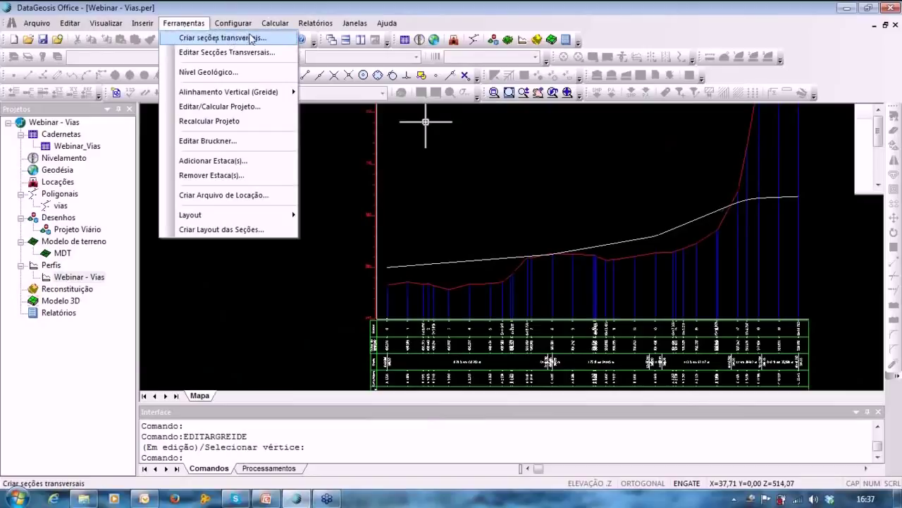
Create TERRENO cross sections from MDT for stations 0 to 19+18.793, 30 wide each side, 2 spacing.
click(224, 39)
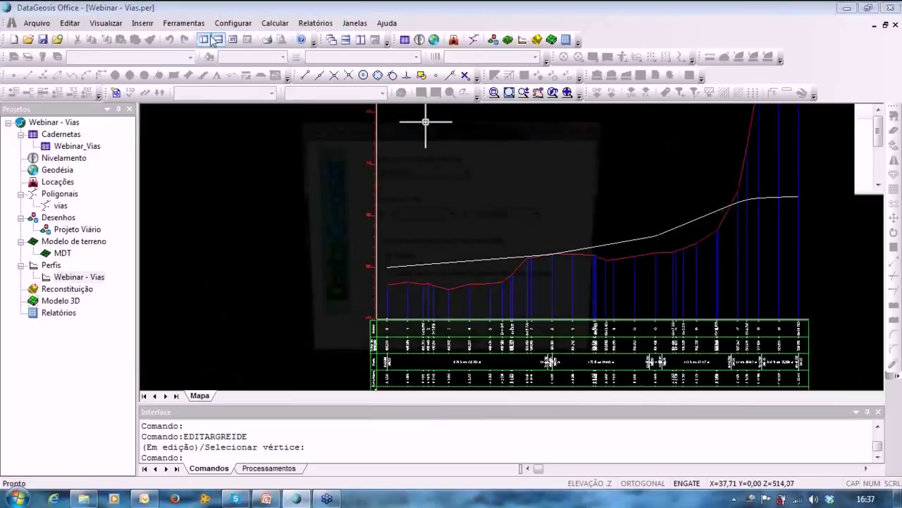
drag(467, 123, 450, 115)
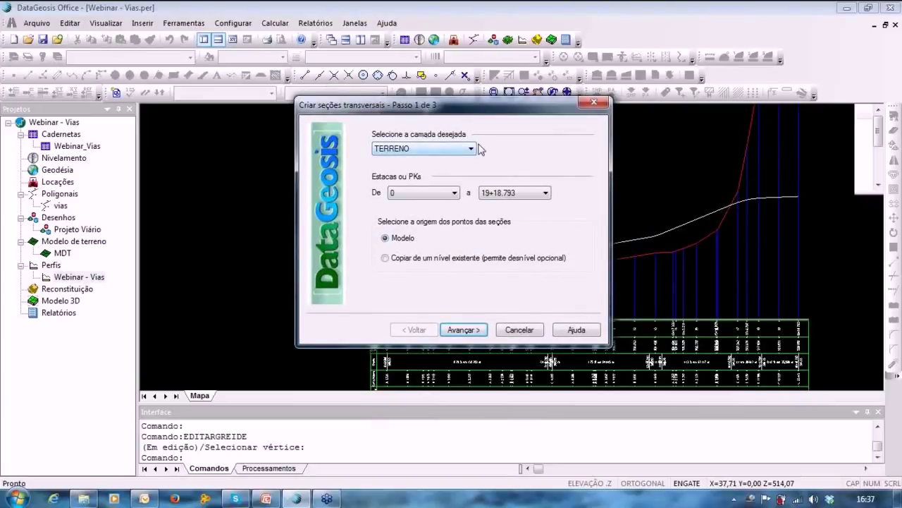
click(402, 149)
click(416, 158)
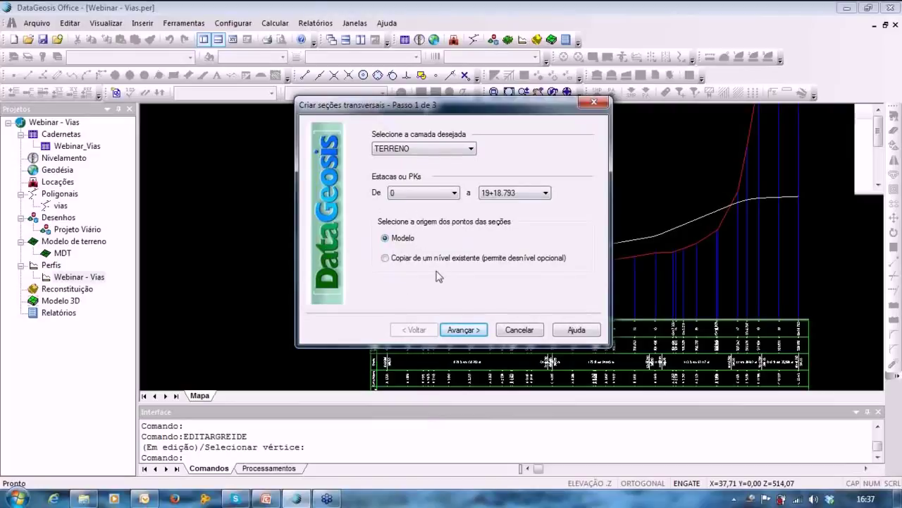
click(459, 329)
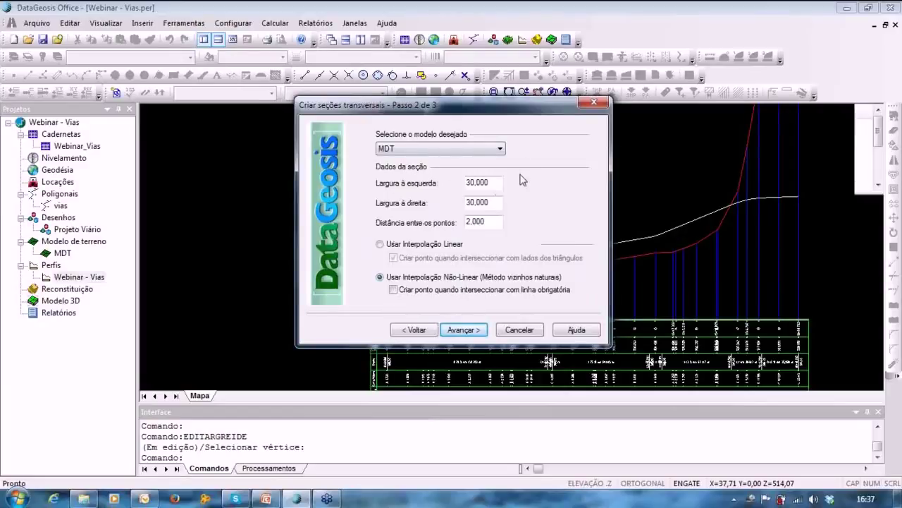
click(494, 221)
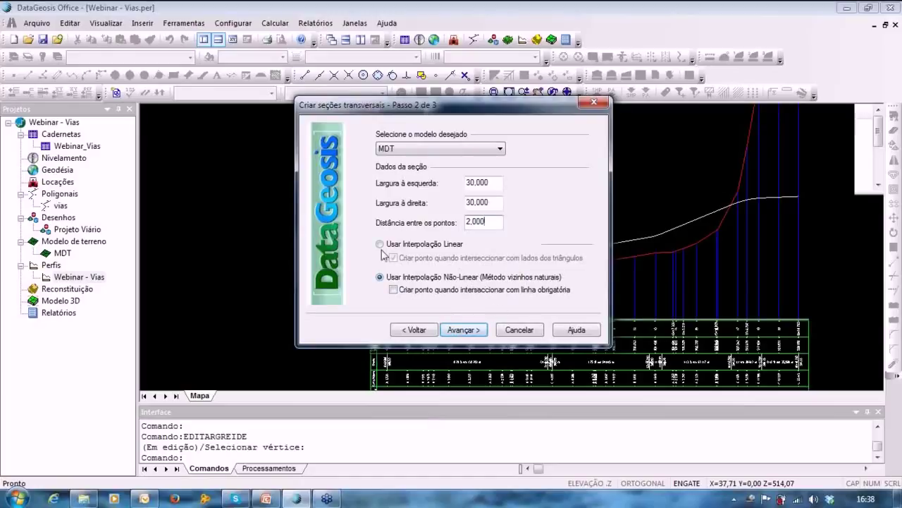
click(464, 331)
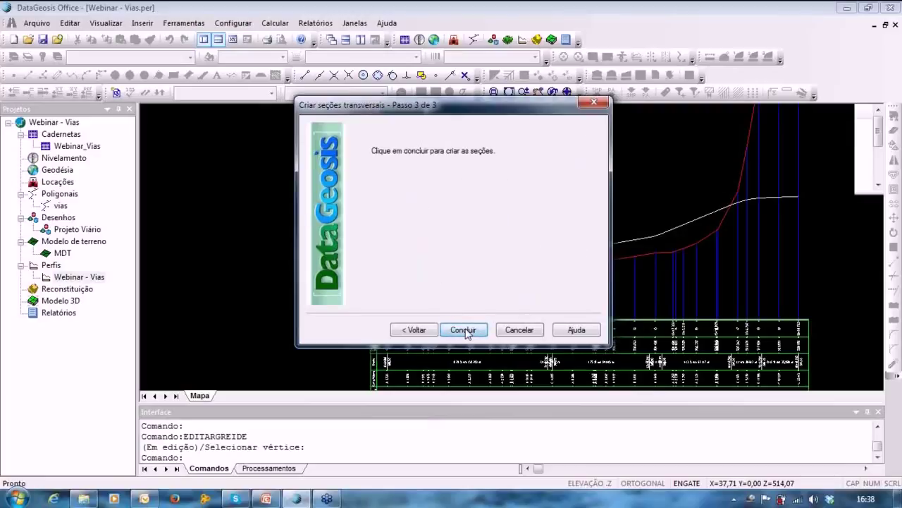
click(464, 330)
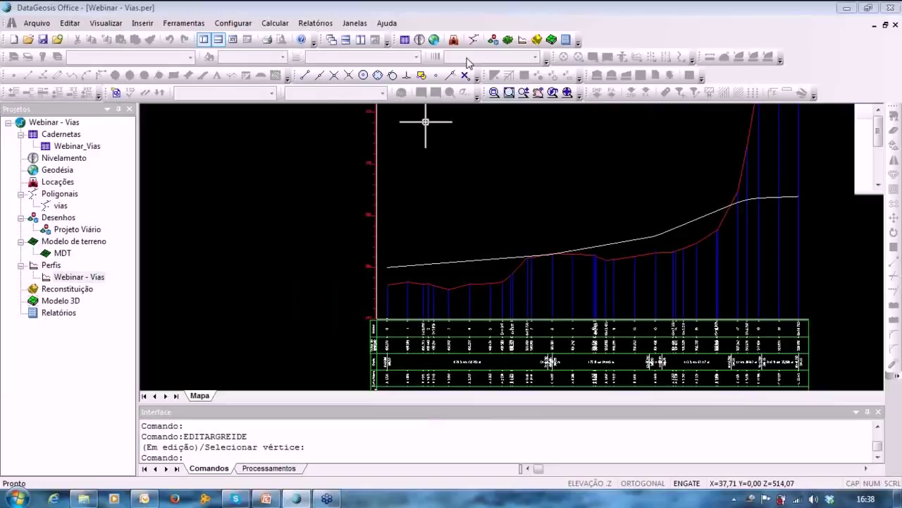
click(276, 53)
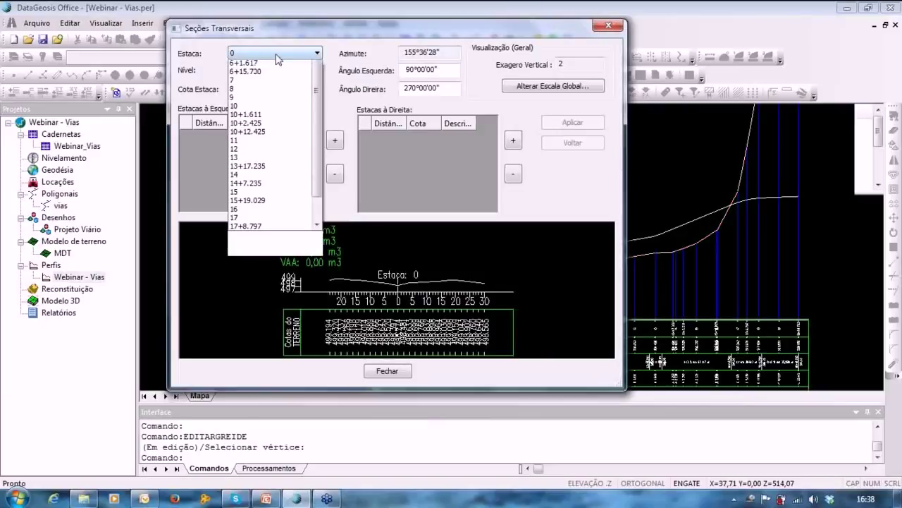
click(271, 193)
click(275, 54)
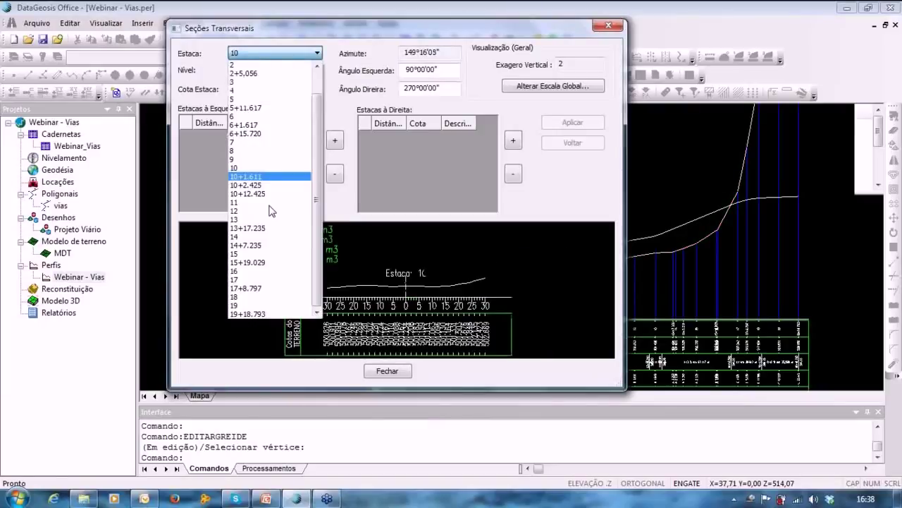
click(271, 220)
click(287, 53)
click(257, 245)
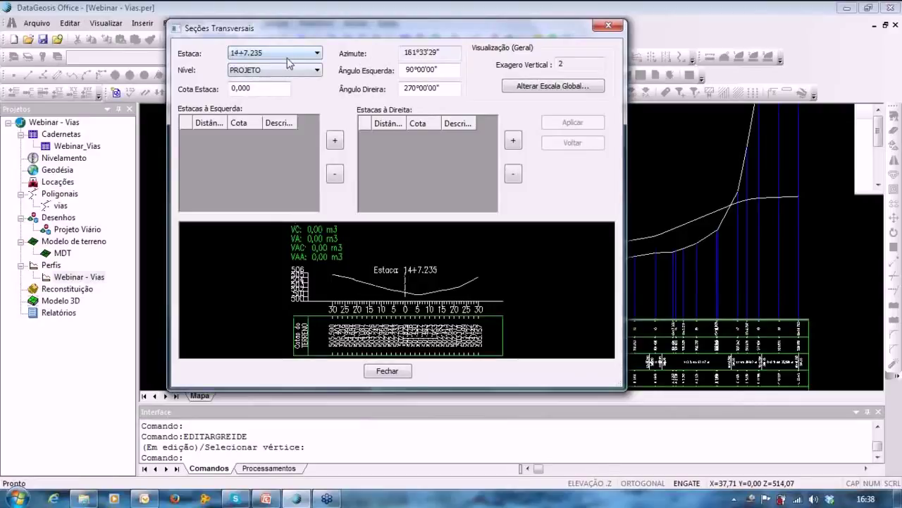
scroll(297, 52, down, 3)
scroll(297, 52, down, 4)
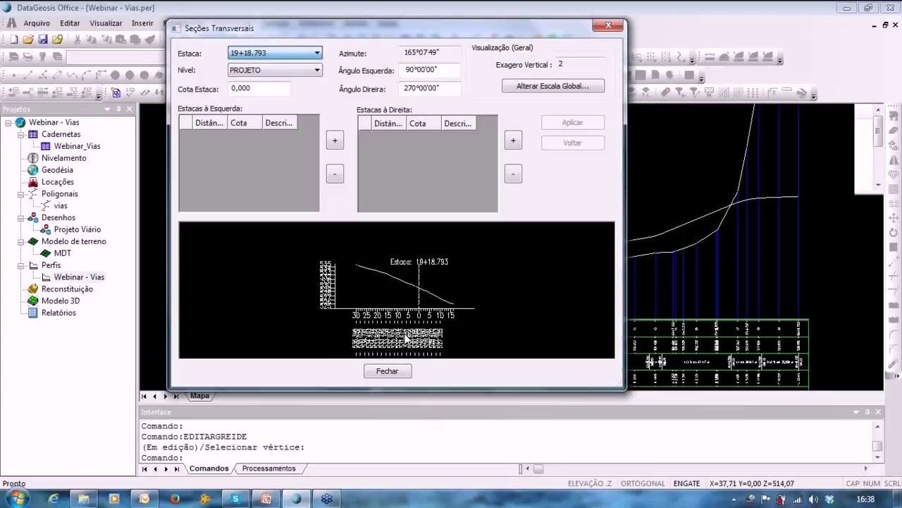
click(387, 370)
click(184, 22)
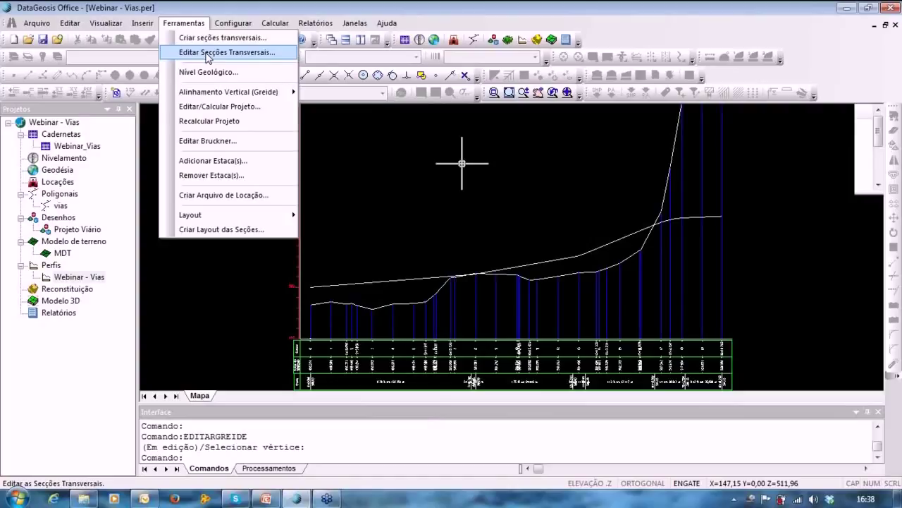
click(208, 52)
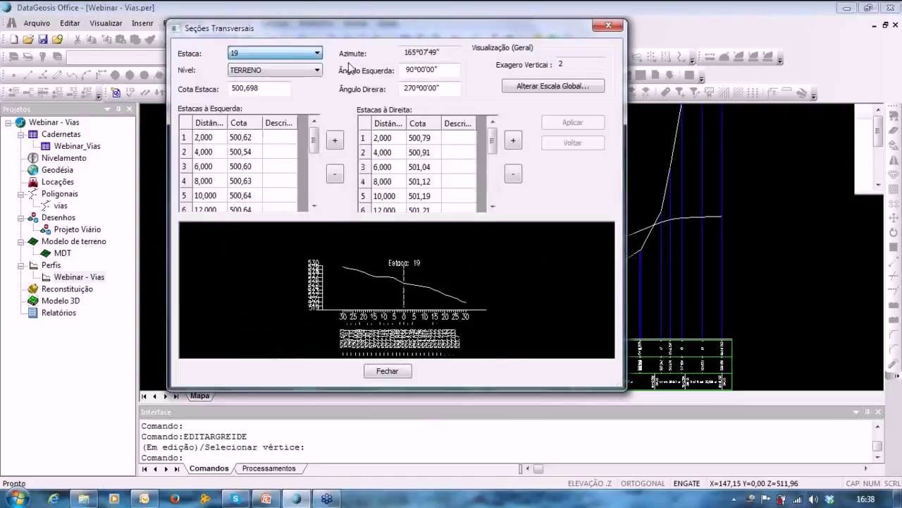
click(385, 372)
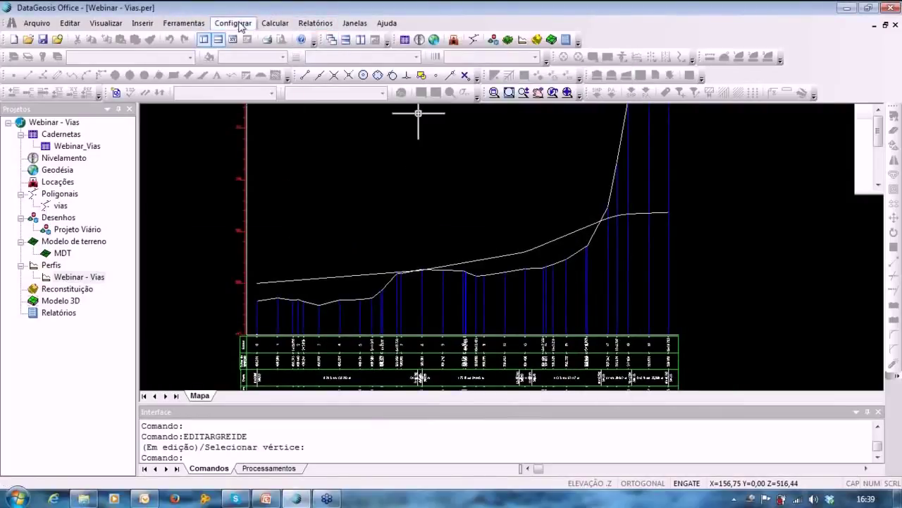
Set cut/fill areas between TERRENO and $GREIDE, with Vermelho for cut and Azul for fill.
click(233, 23)
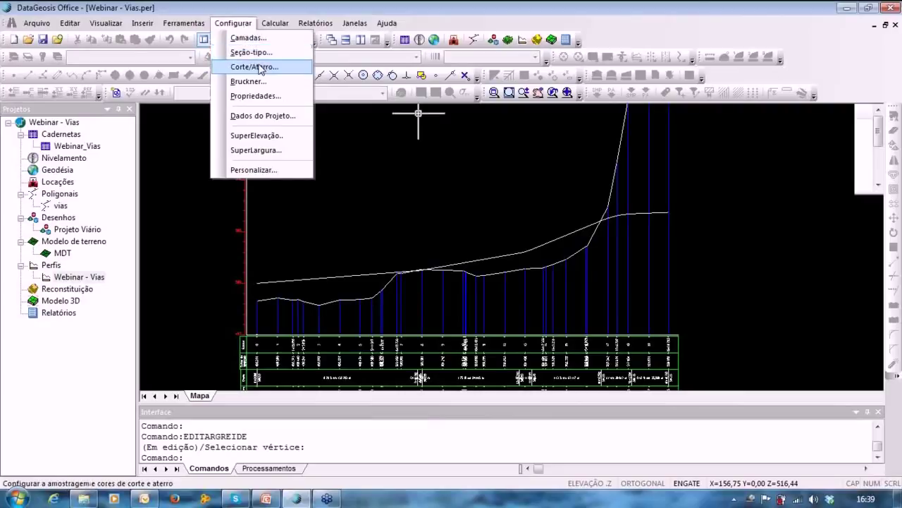
click(260, 68)
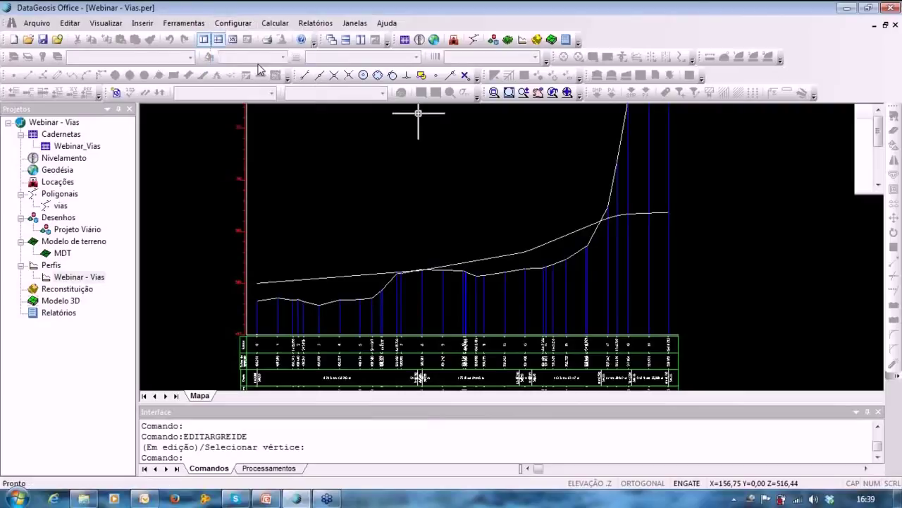
mouse_move(397, 124)
mouse_down()
mouse_move(460, 90)
mouse_move(511, 88)
mouse_move(695, 41)
mouse_up()
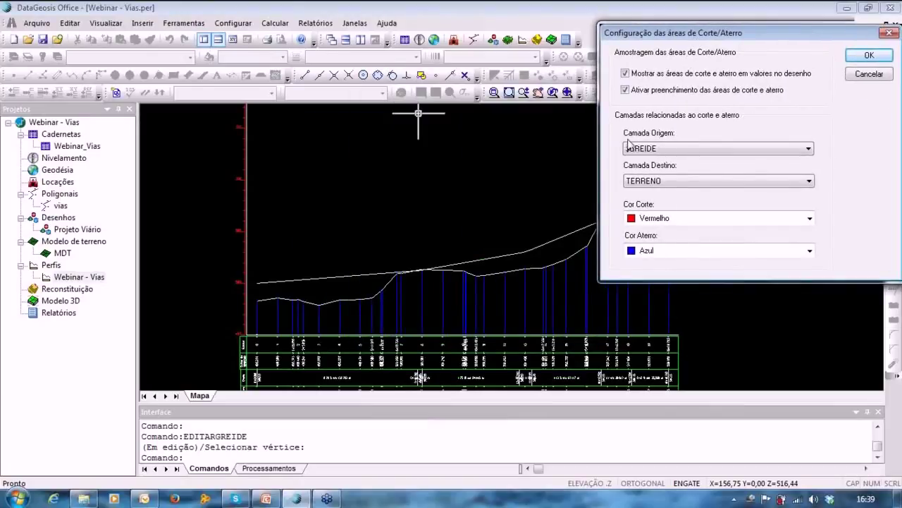
click(629, 145)
click(643, 179)
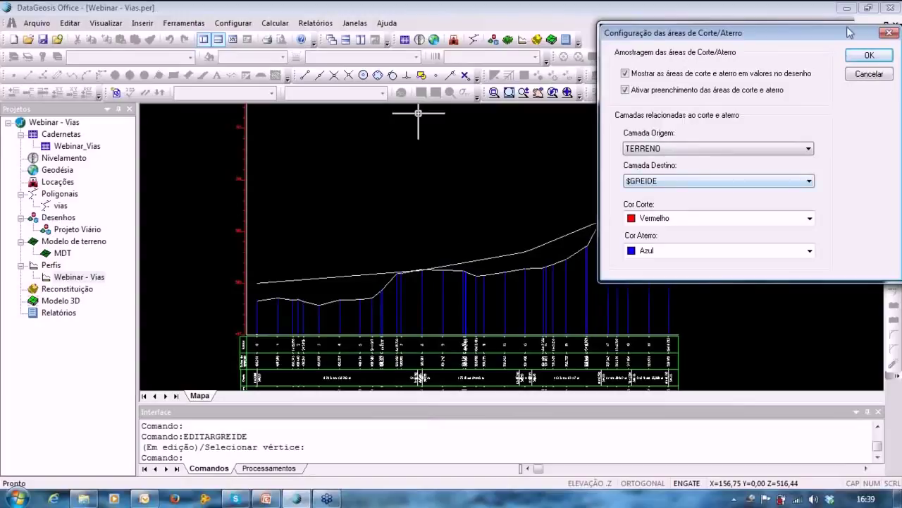
drag(850, 33, 698, 44)
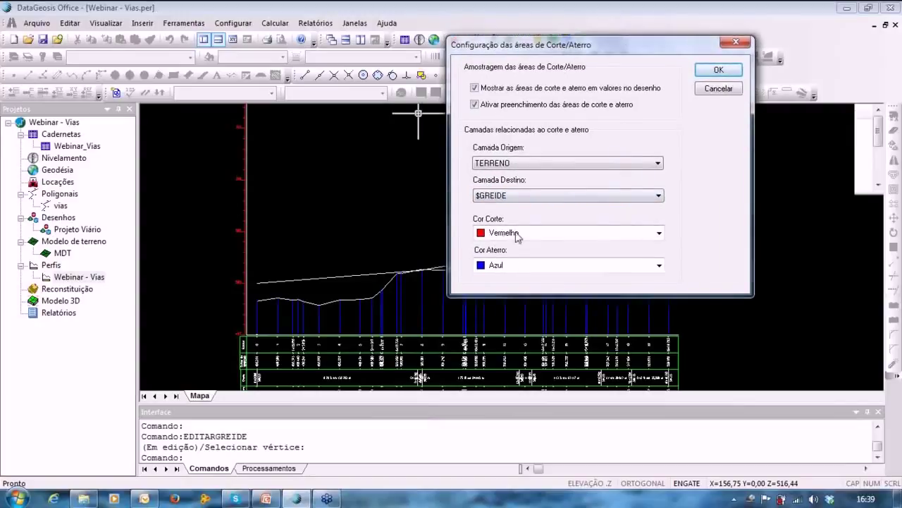
click(713, 71)
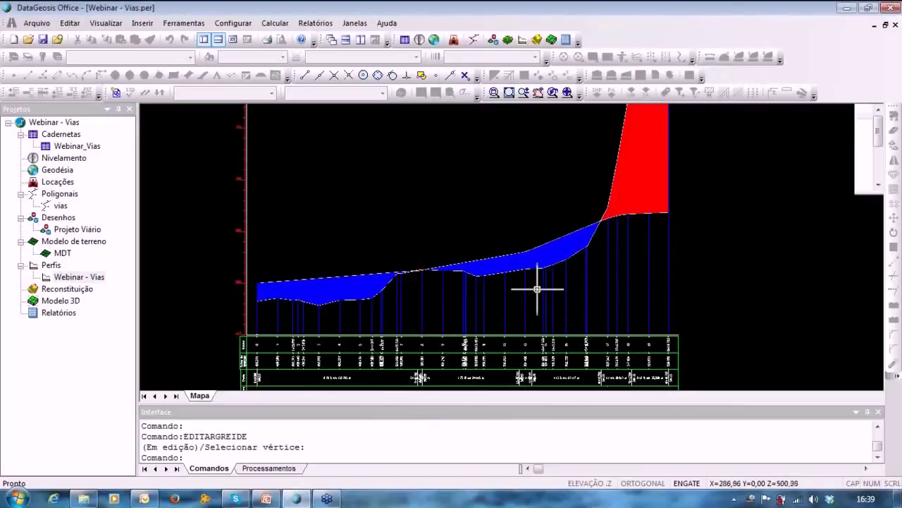
Zoom and pan to view the full profile with its red cut and blue fill areas.
scroll(607, 300, up, 2)
scroll(611, 308, up, 2)
scroll(604, 187, down, 5)
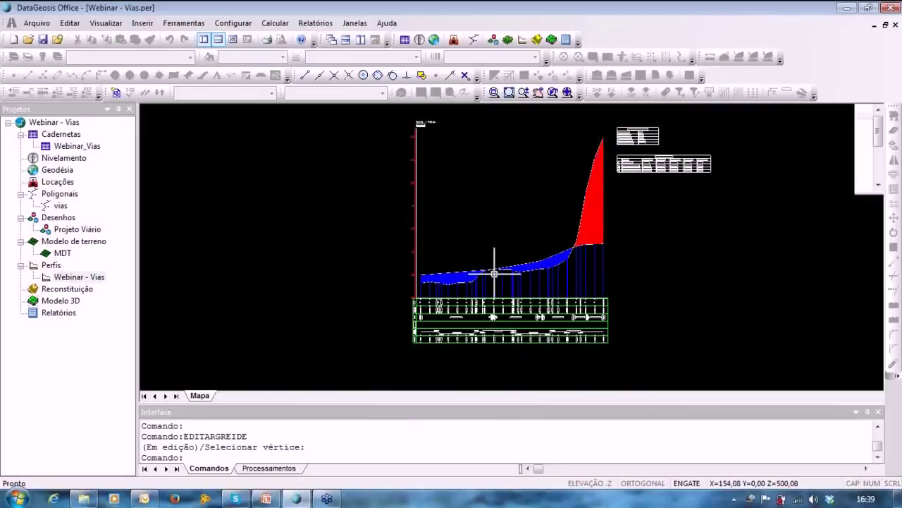
scroll(478, 279, up, 1)
mouse_move(479, 278)
middle_down()
mouse_move(415, 265)
mouse_move(447, 296)
middle_up()
scroll(475, 284, down, 1)
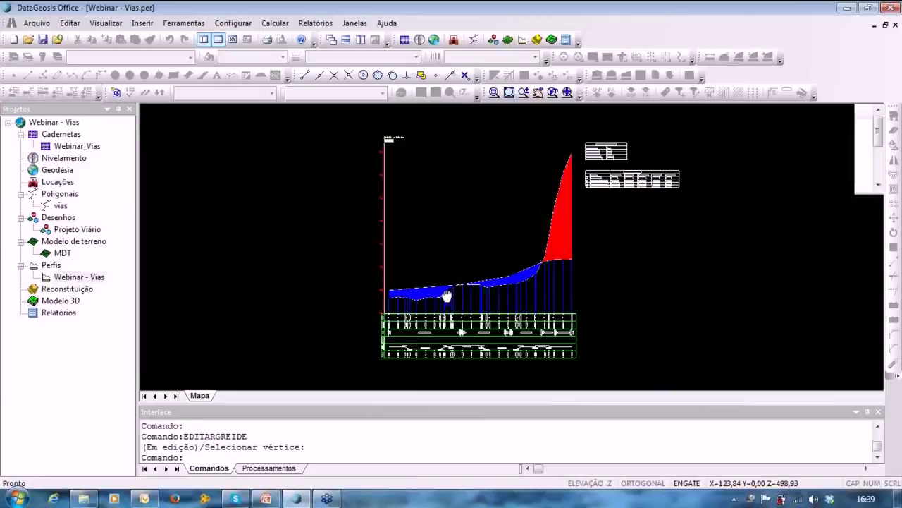
click(232, 23)
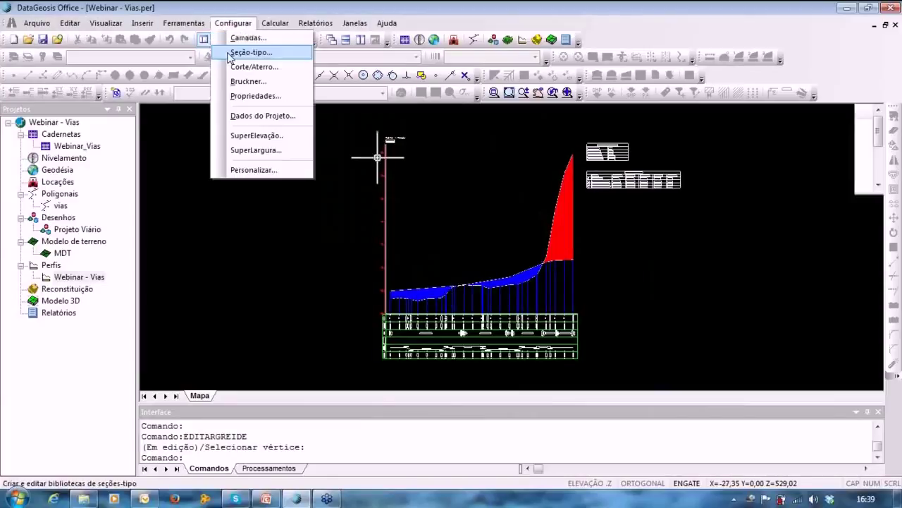
Create a new typical-section file named Seção_Tipo_Webinar.gab in the Seção-tipo editor.
click(243, 54)
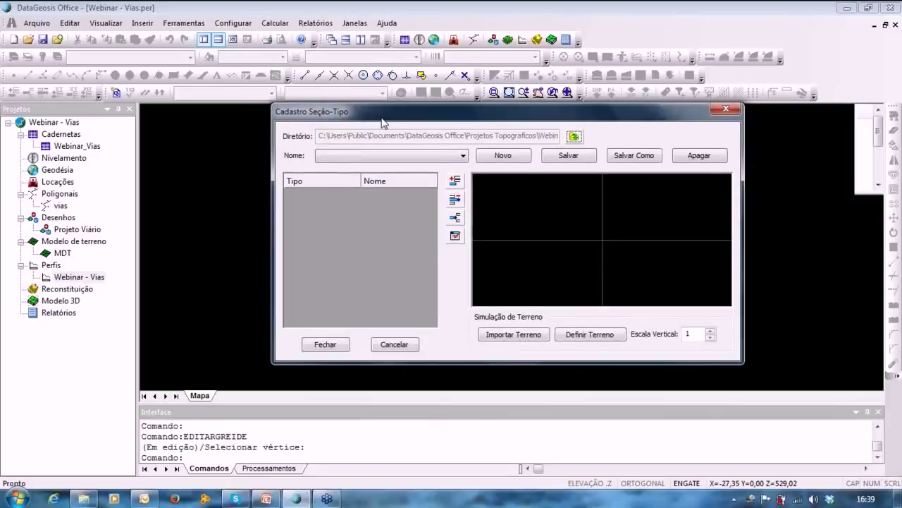
mouse_move(381, 123)
mouse_down()
mouse_move(373, 135)
mouse_move(388, 132)
mouse_up()
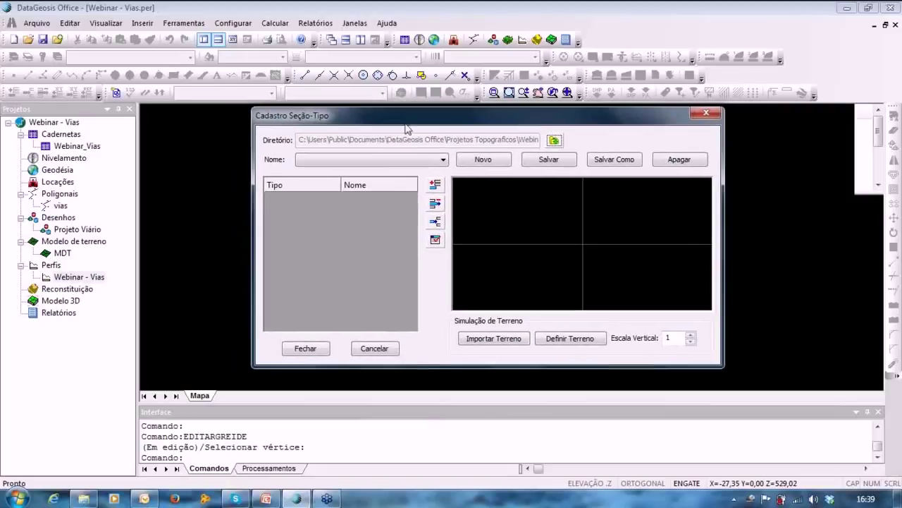
click(483, 159)
text(t)
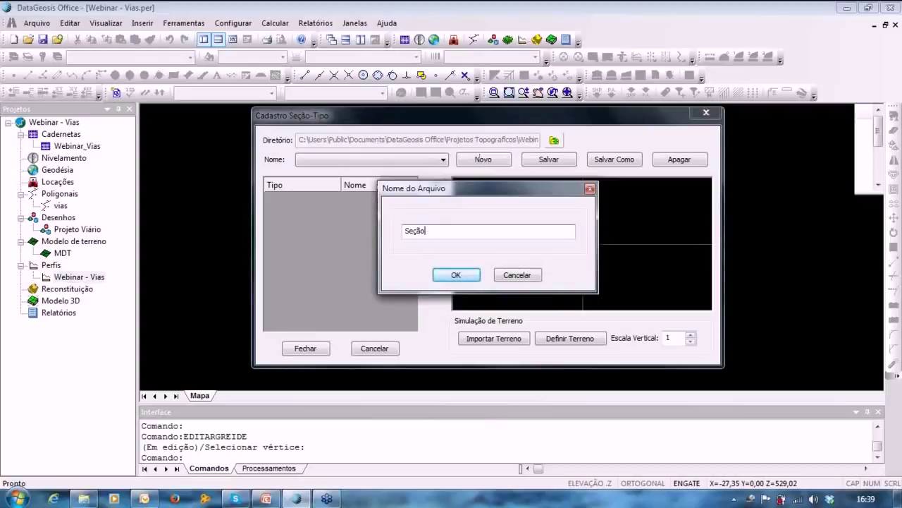
text(_Webinar)
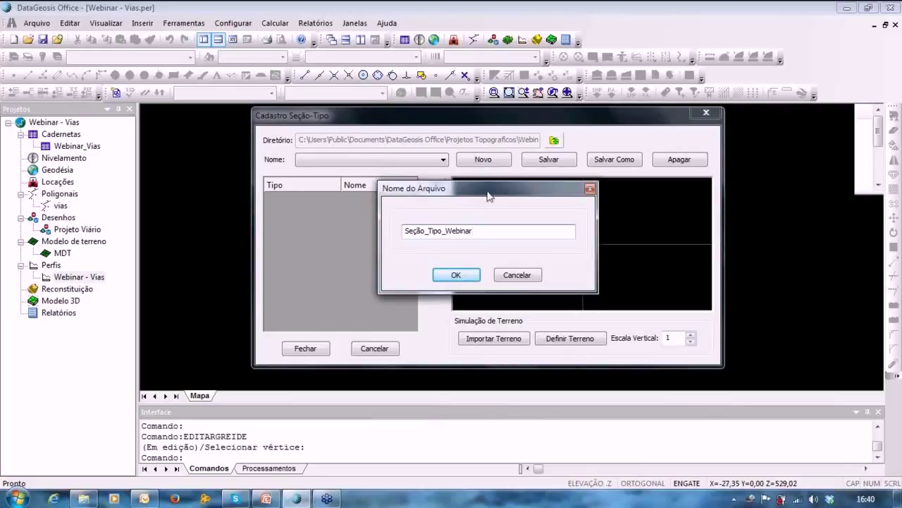
click(458, 275)
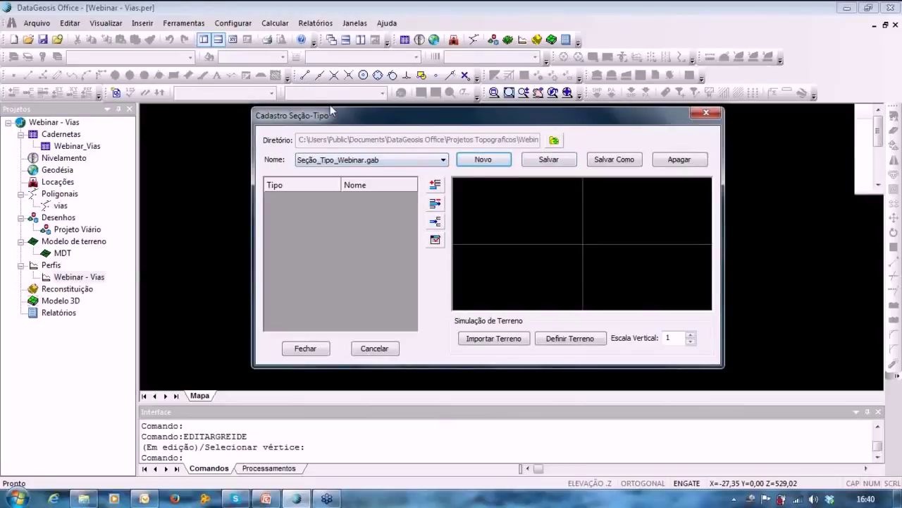
drag(342, 124, 349, 122)
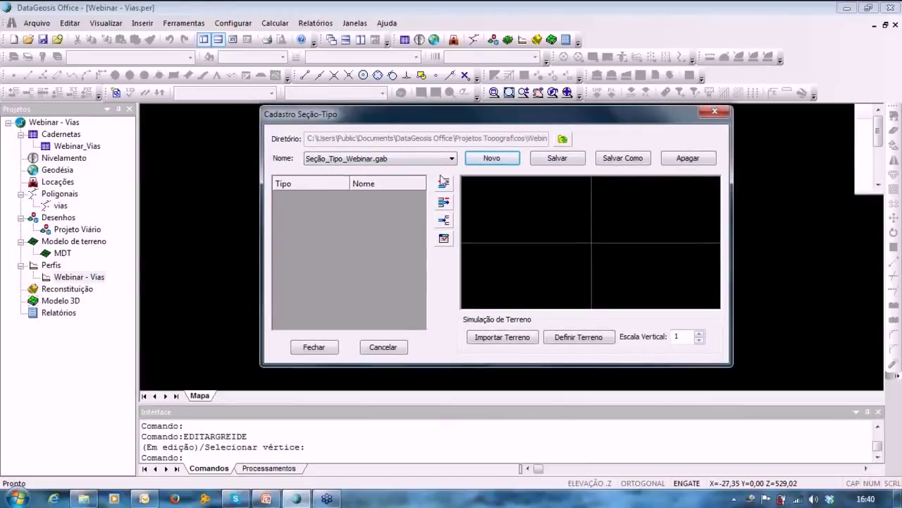
Add a Talude (slope) element to the typical section.
click(446, 187)
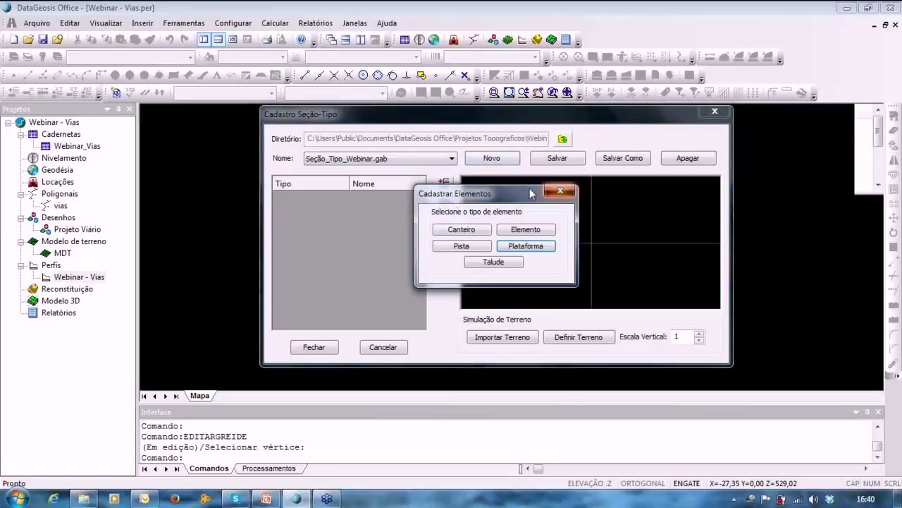
click(567, 189)
click(446, 185)
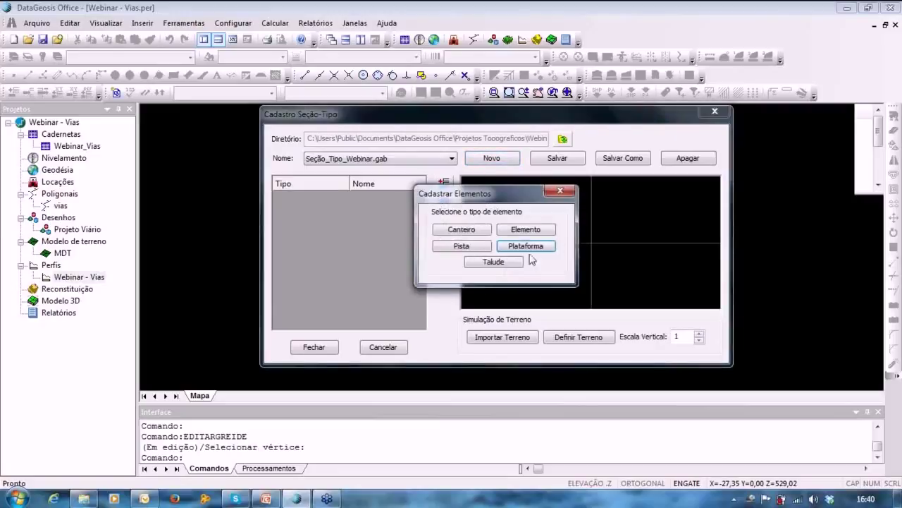
click(507, 265)
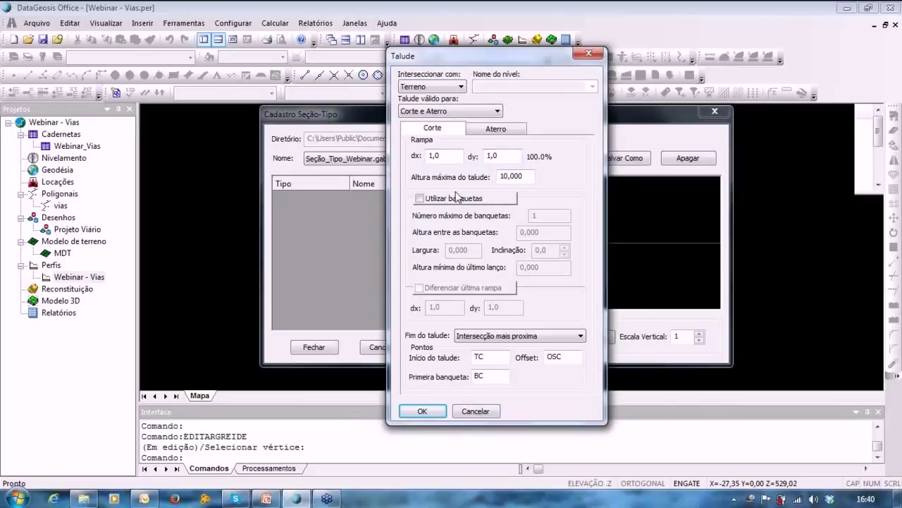
Enable cut benches: up to 10, height 8,000, width 2,000, inclination 2.
click(420, 199)
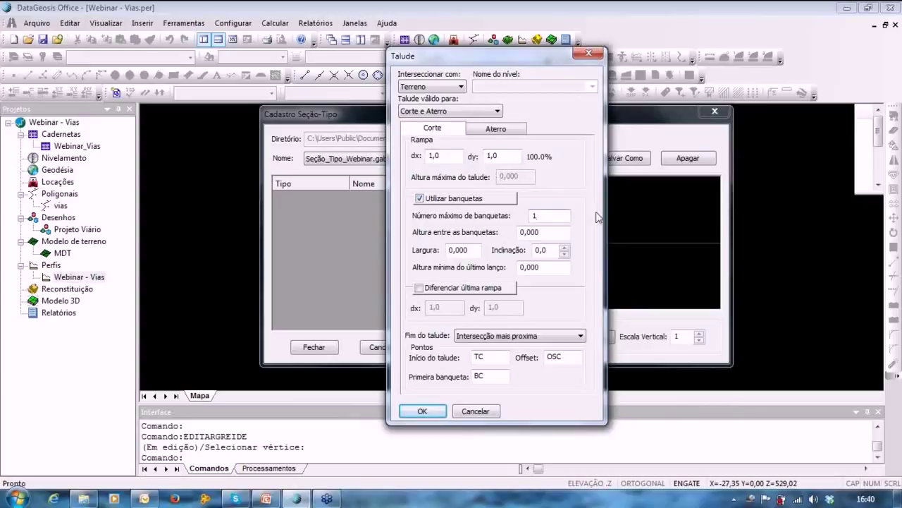
text(0)
key(Tab)
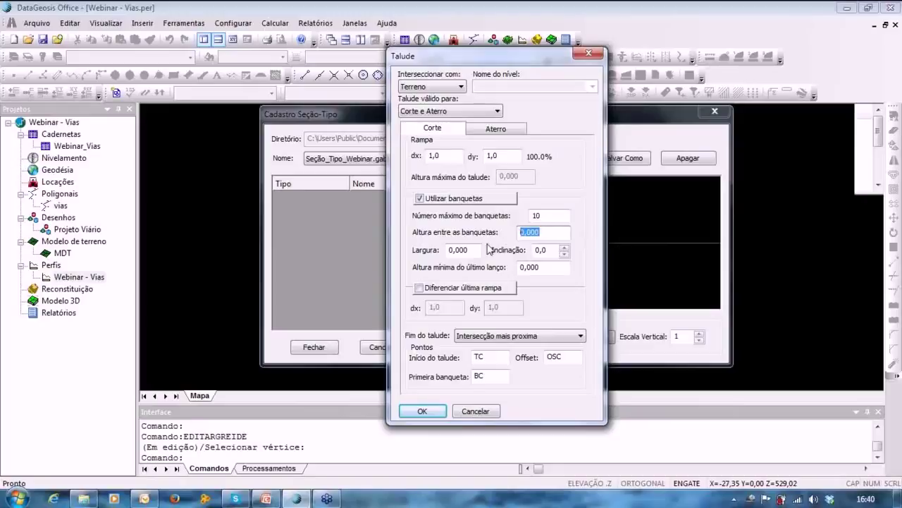
text(8)
key(Tab)
text(2)
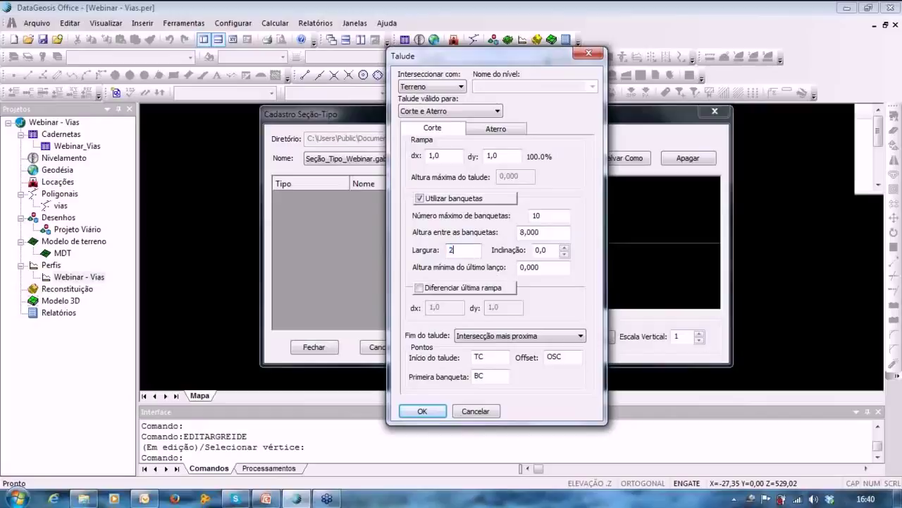
key(Tab)
text(2)
Set last-lift minimum height to 2,000 and Fim do talude to Intersecção mais distante.
mouse_move(534, 63)
mouse_down()
mouse_move(542, 79)
mouse_move(529, 65)
mouse_up()
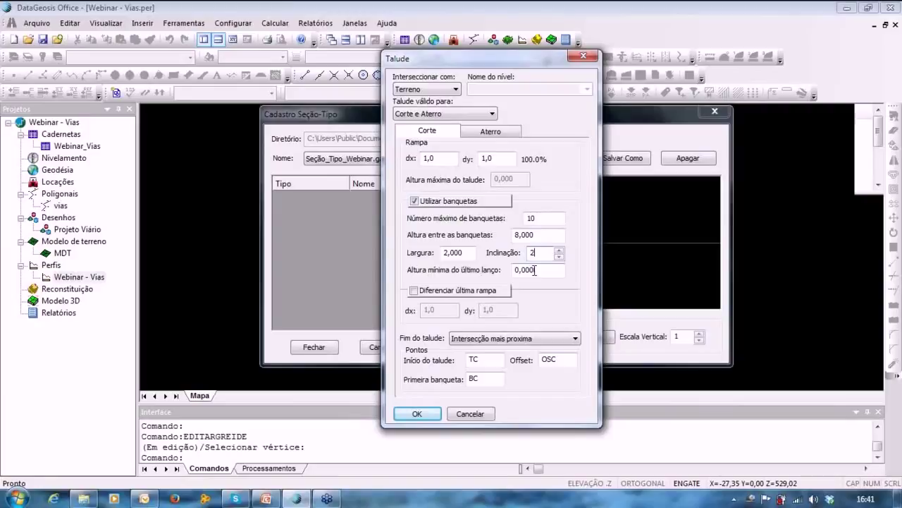
drag(533, 270, 516, 275)
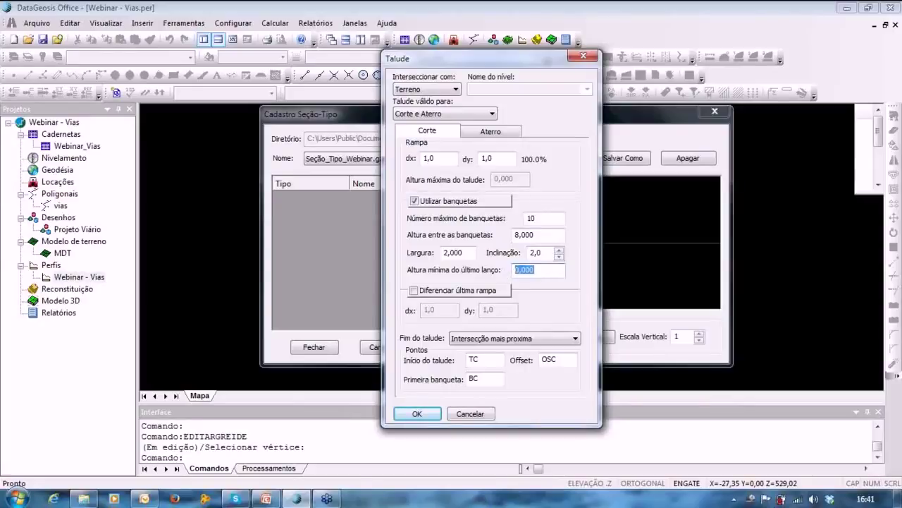
text(2)
click(492, 343)
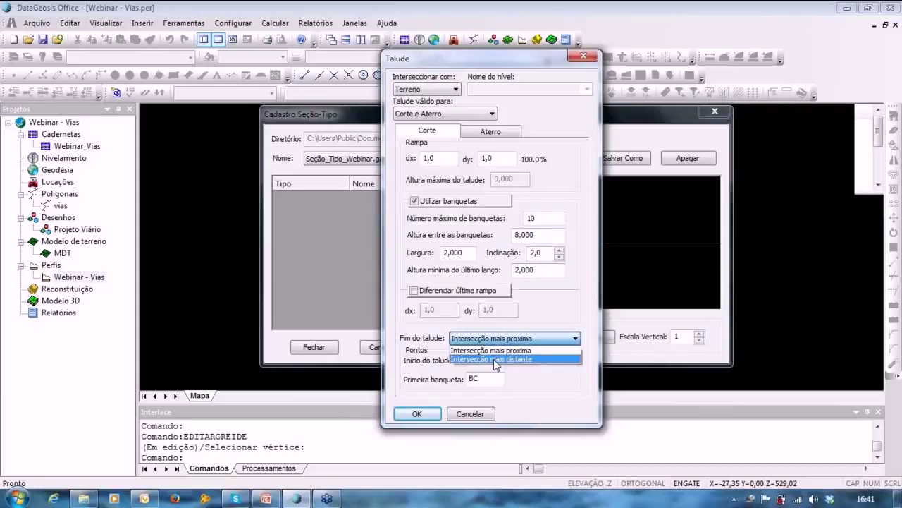
click(497, 359)
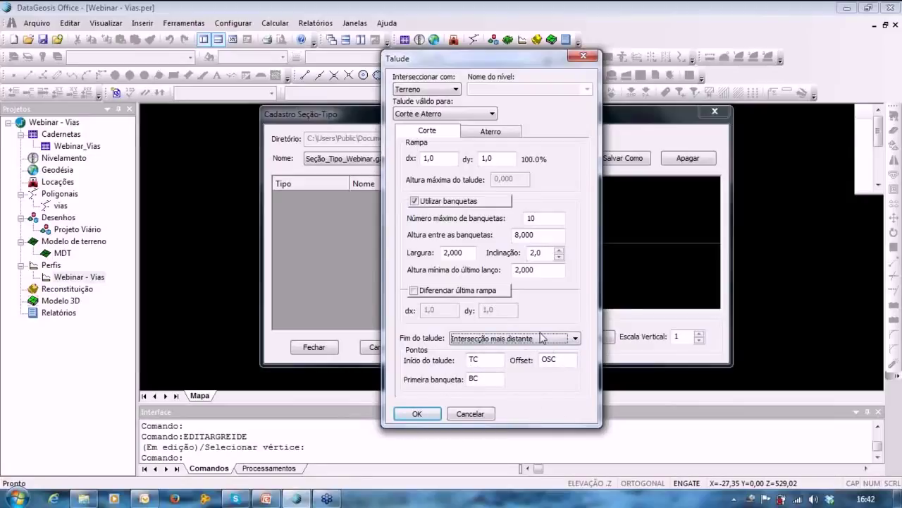
Set the fill slope to 1,5:1 with benches enabled and add the TALUDE row.
click(494, 131)
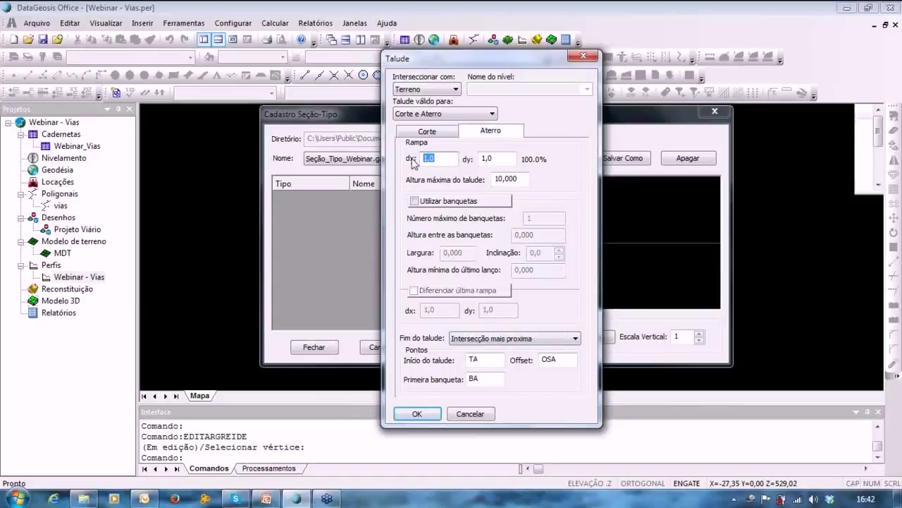
text(1,5)
click(415, 201)
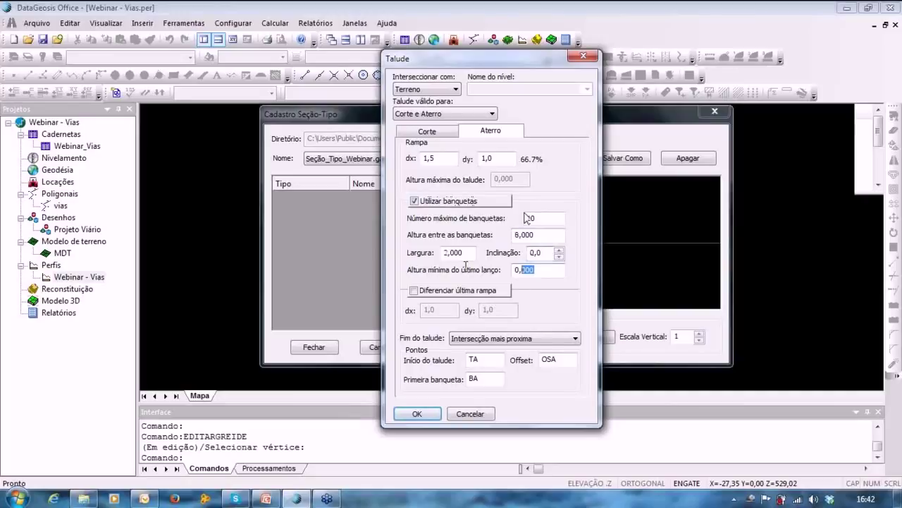
key(Return)
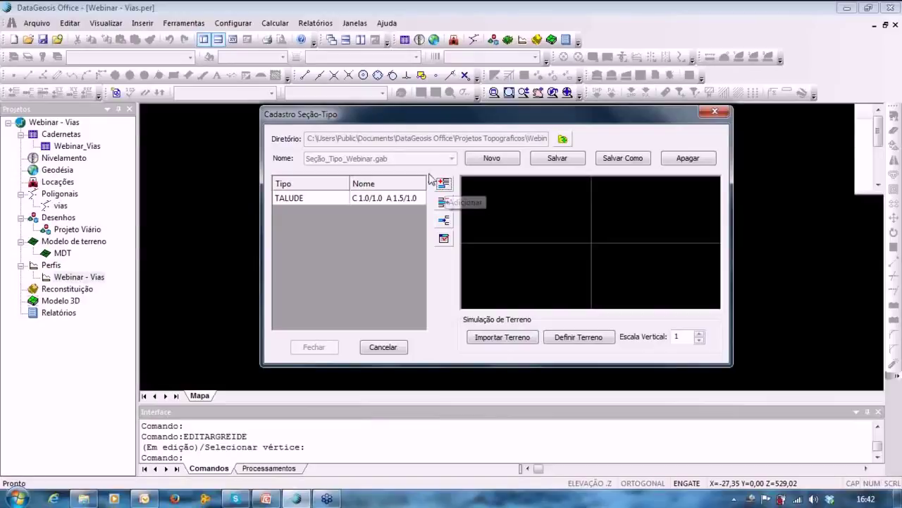
Add a custom Elemento to the section with first point DX 0,5 / DY -0,8.
click(444, 183)
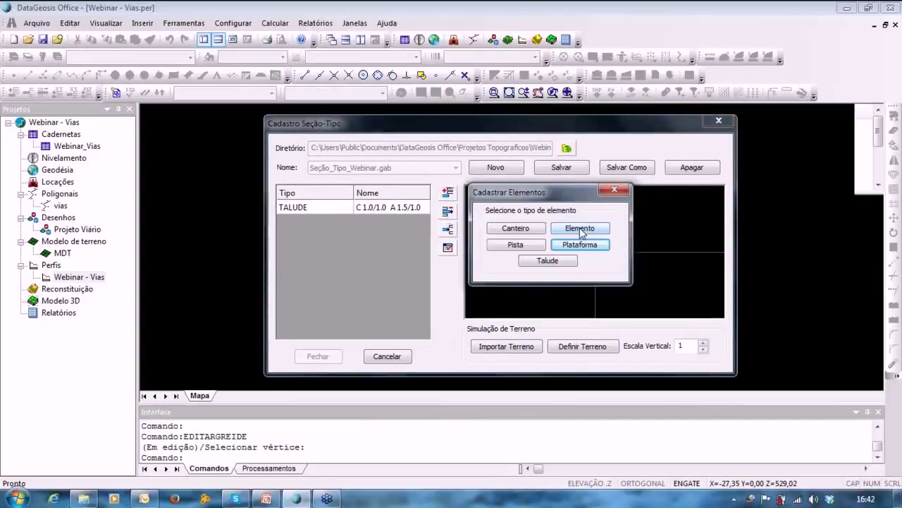
click(580, 228)
click(556, 180)
click(454, 191)
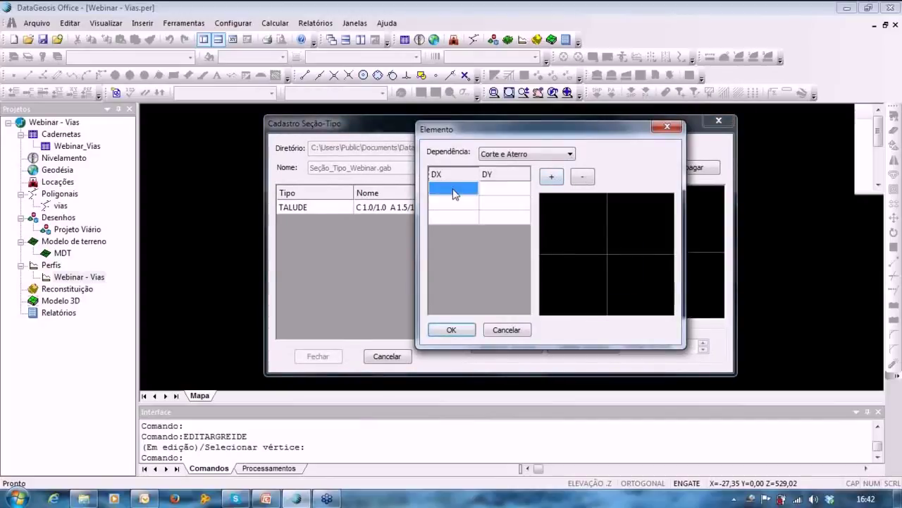
text(0,)
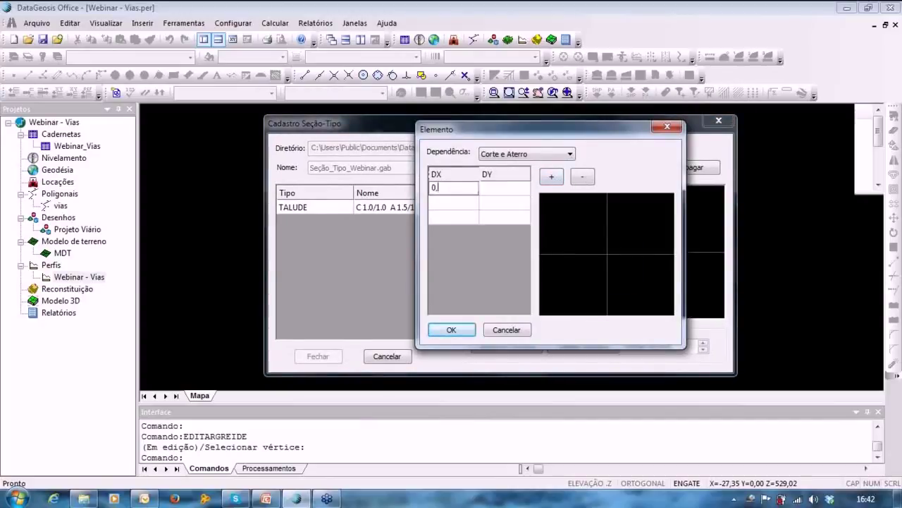
text(5)
key(Tab)
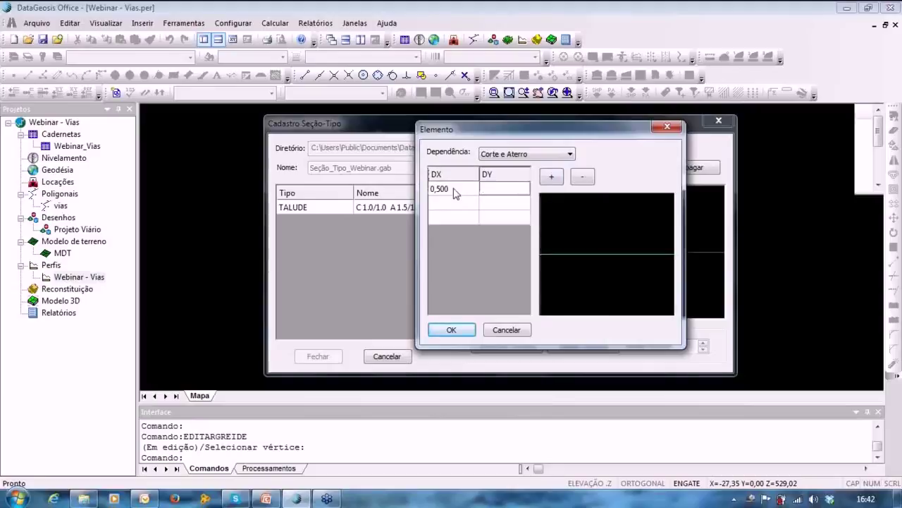
text(-0,8)
key(Return)
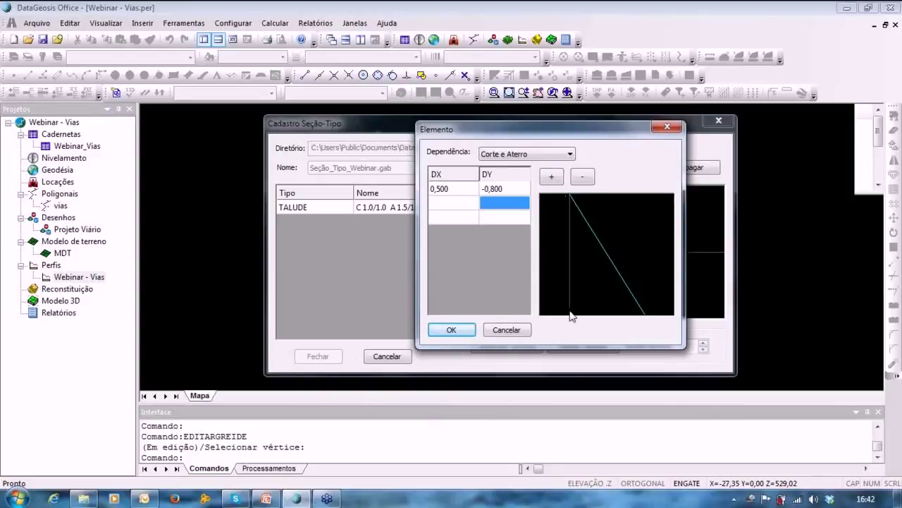
Add the second point at DY 0 and the third at 0,5/0,8, then confirm the ditch element.
click(453, 205)
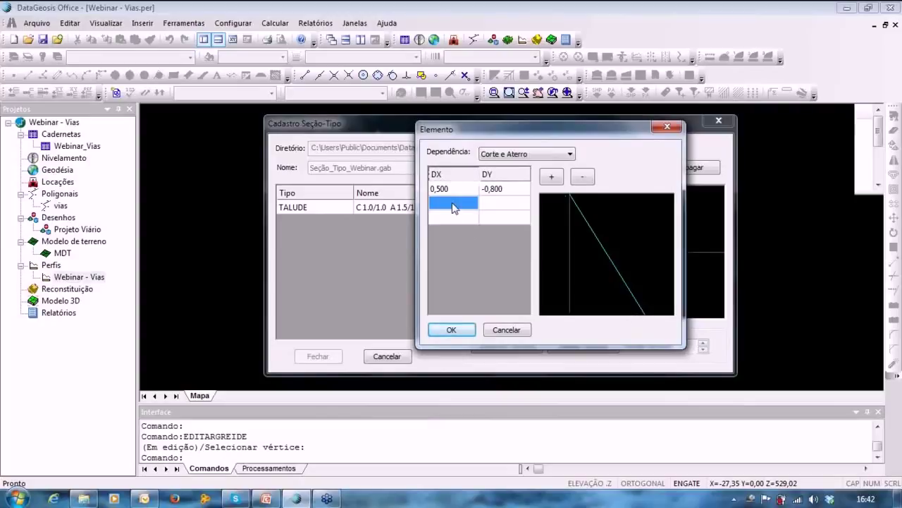
text(0,5)
key(Tab)
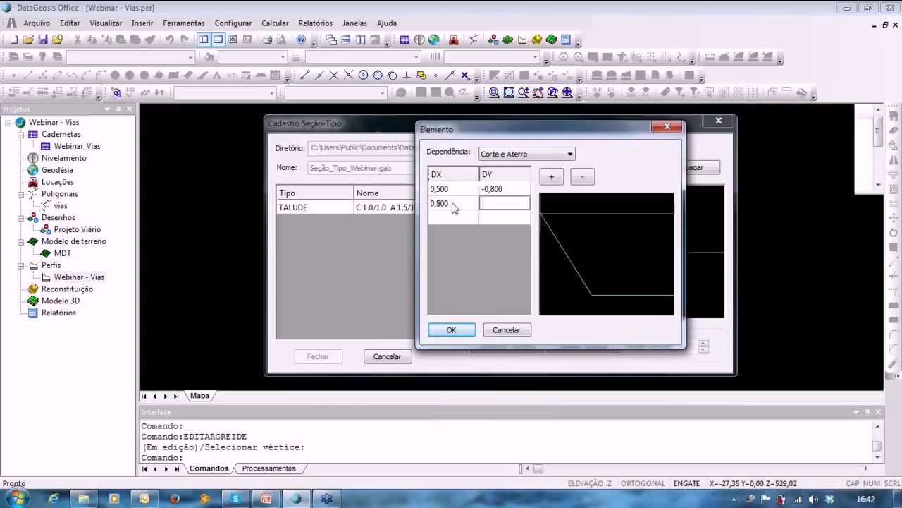
text(0)
click(450, 218)
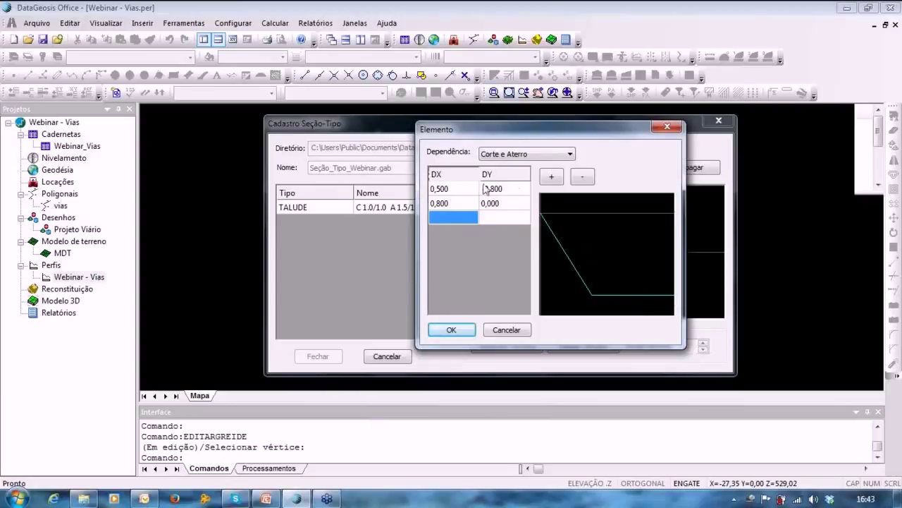
click(465, 218)
text(0.)
text(5)
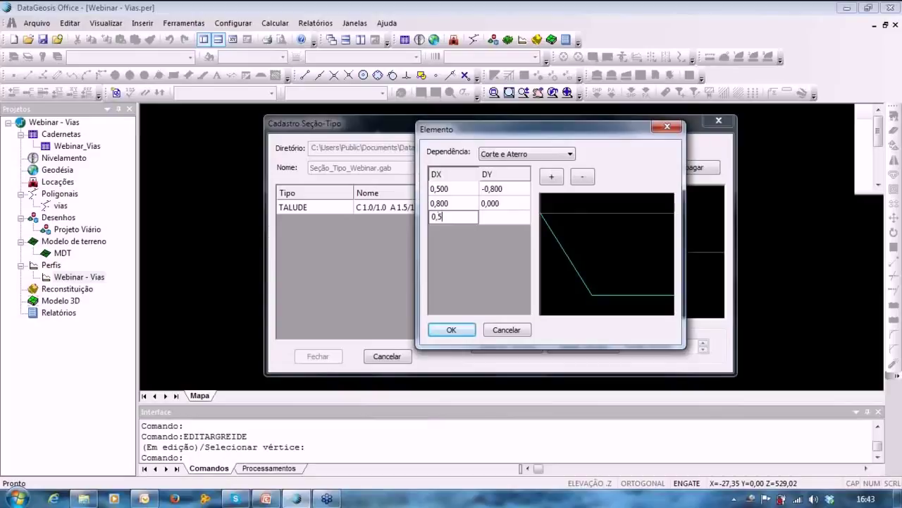
click(517, 220)
text(0,8)
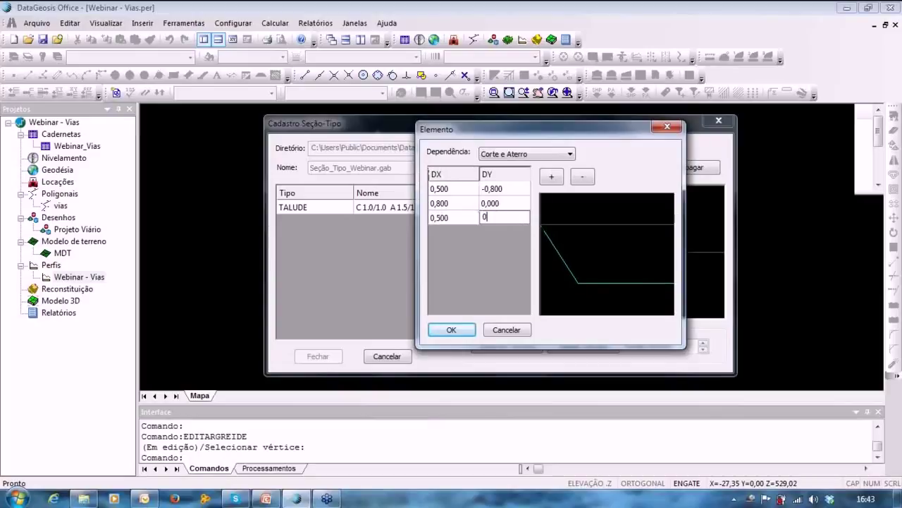
click(515, 261)
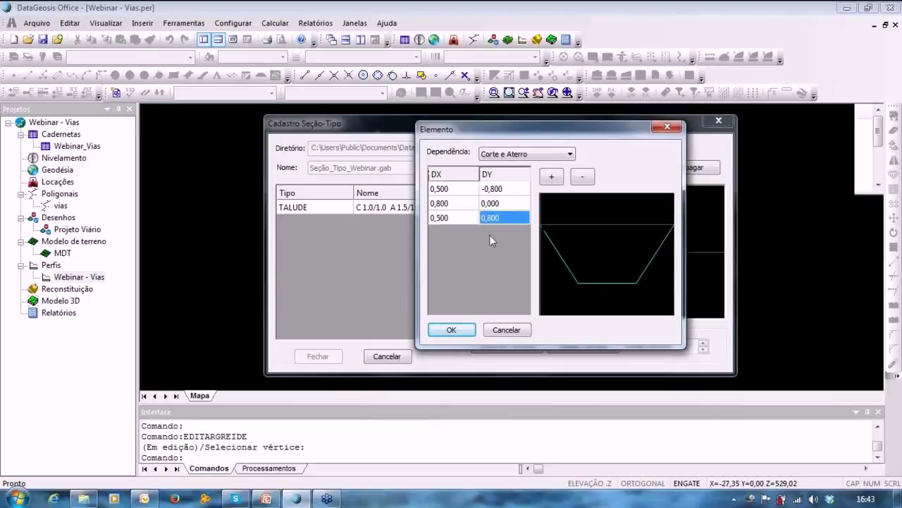
click(453, 329)
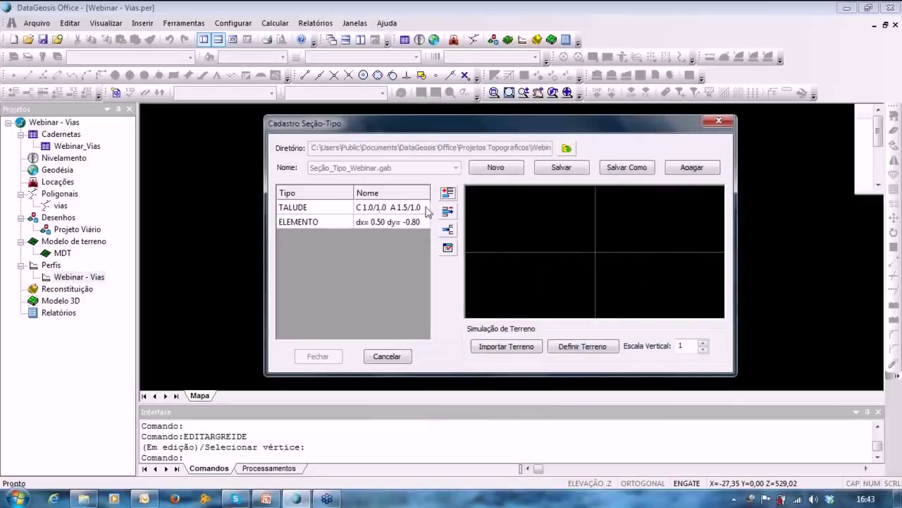
Add a Pista element 10 m wide with a double 2% crossfall.
click(447, 193)
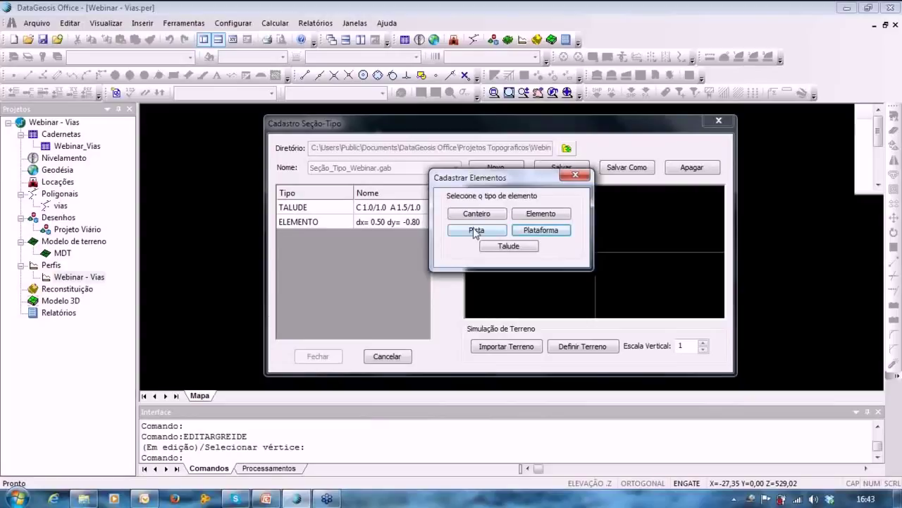
click(475, 231)
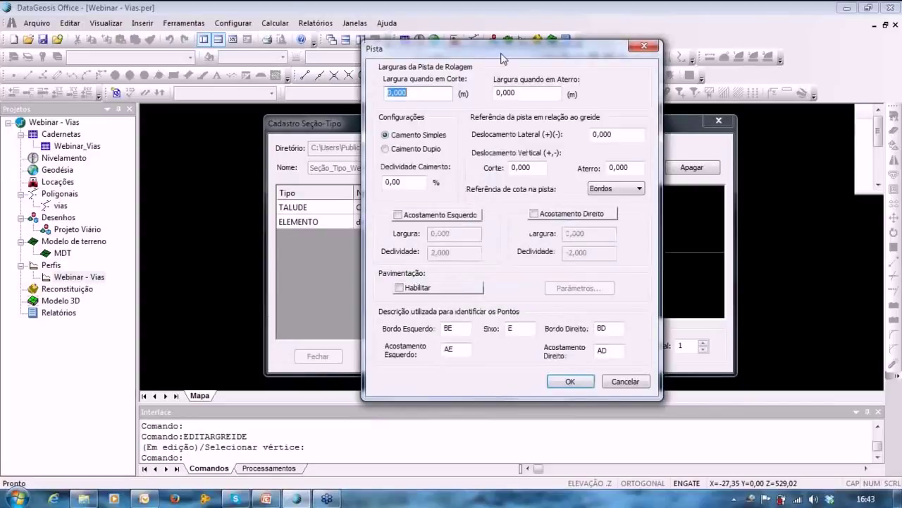
drag(503, 58, 529, 74)
text(10)
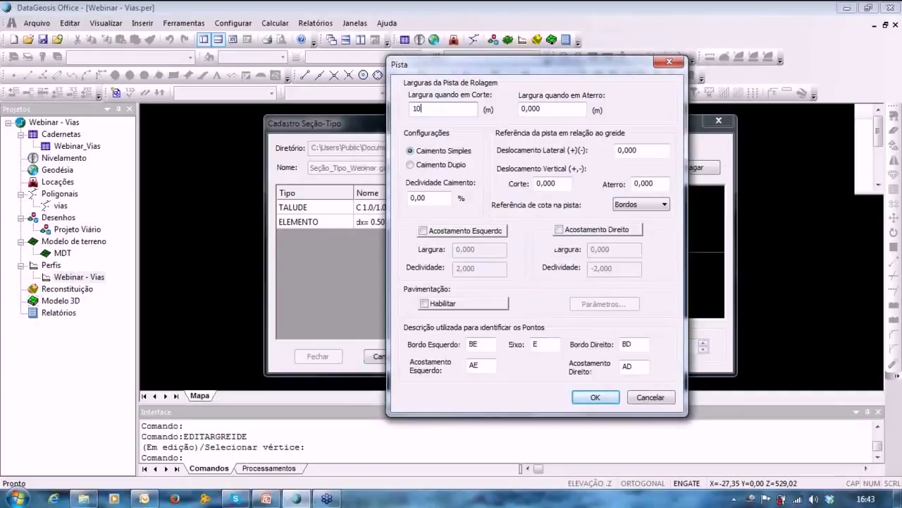
key(Tab)
text(0)
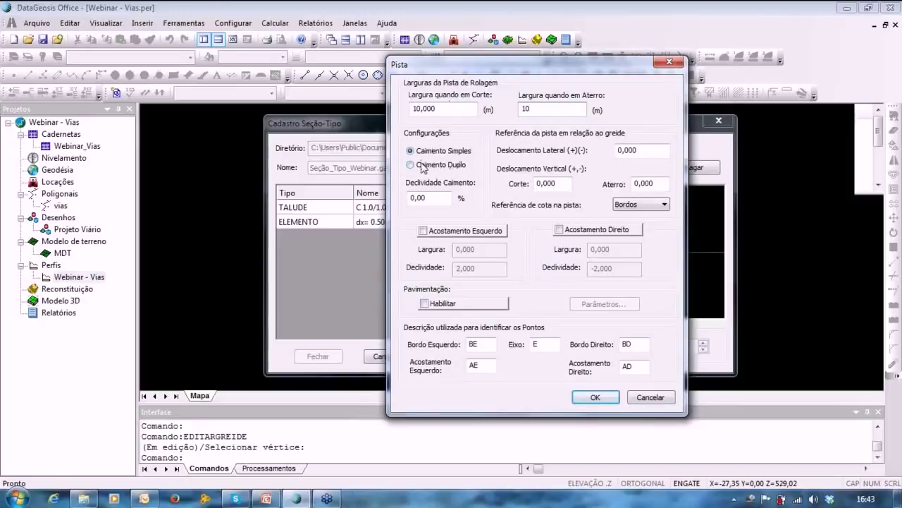
click(428, 166)
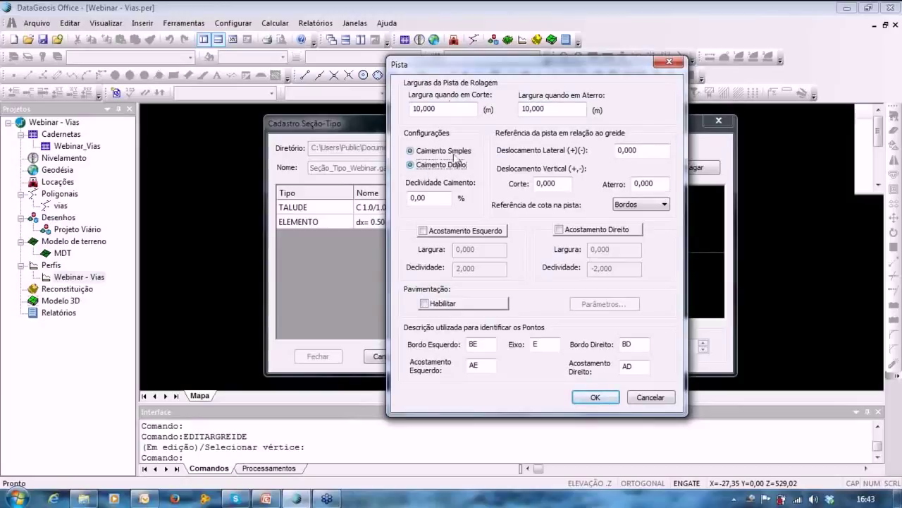
double_click(439, 201)
text(2)
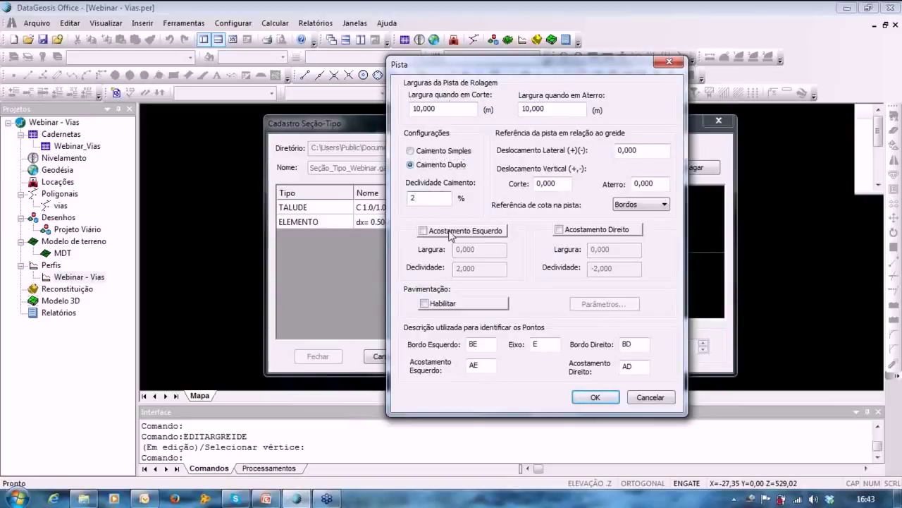
Give the roadway 2,5 m shoulders on both sides and enable paving.
click(424, 230)
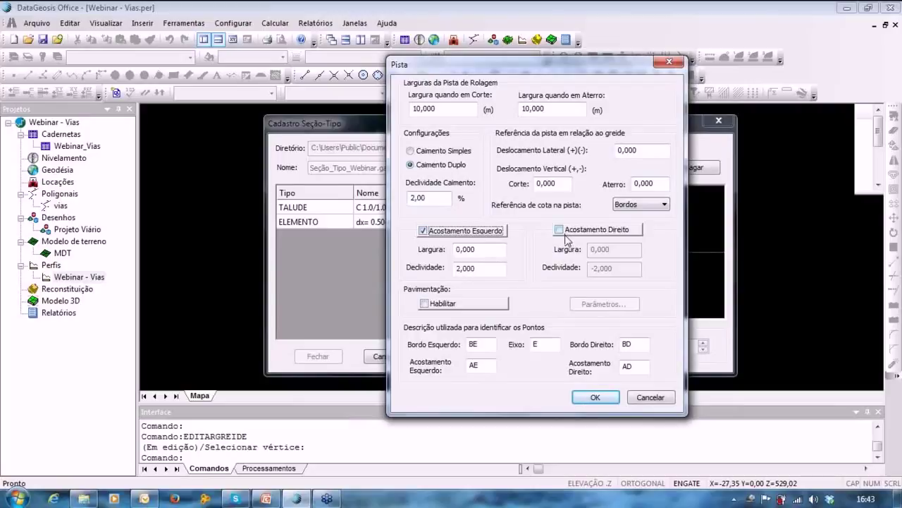
click(559, 229)
click(465, 249)
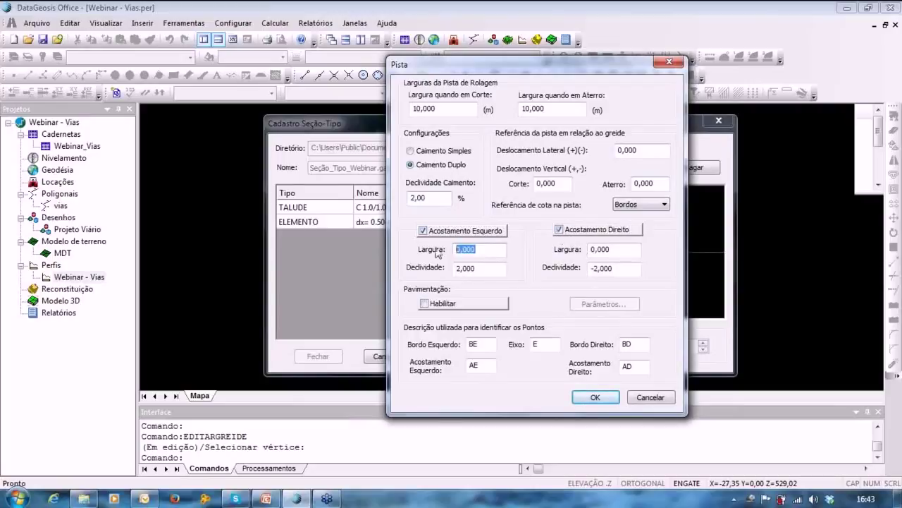
text(2,5)
click(606, 249)
key(shift+Home)
text(2,5)
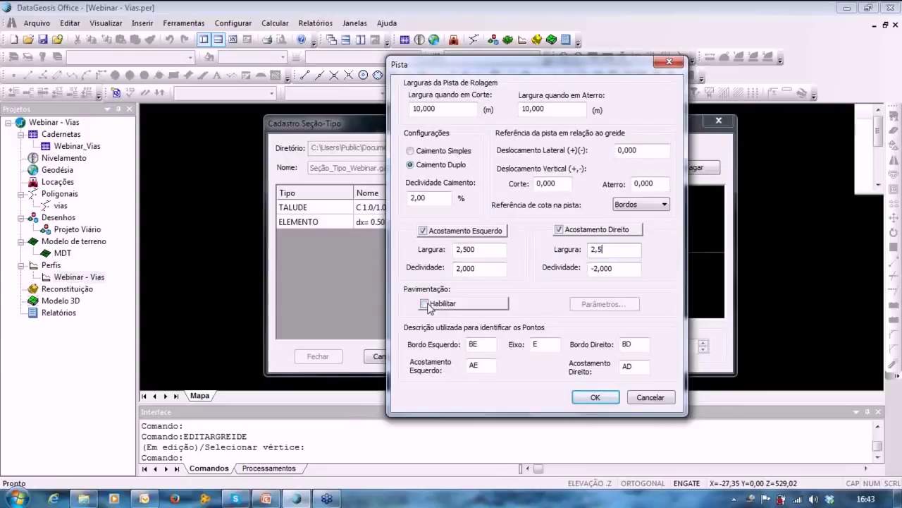
click(429, 304)
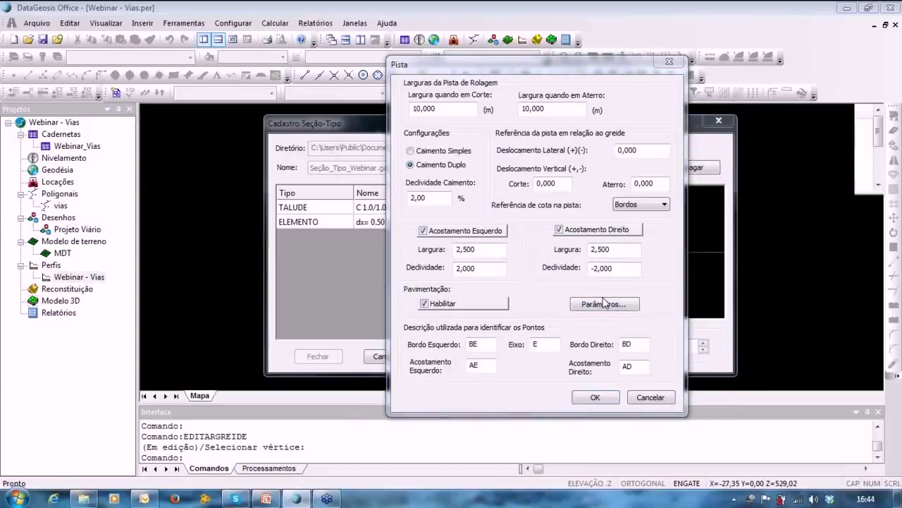
Compute DNER pavement layers of 5, 14 and 26 cm (45 cm total), placed below the grade.
click(605, 305)
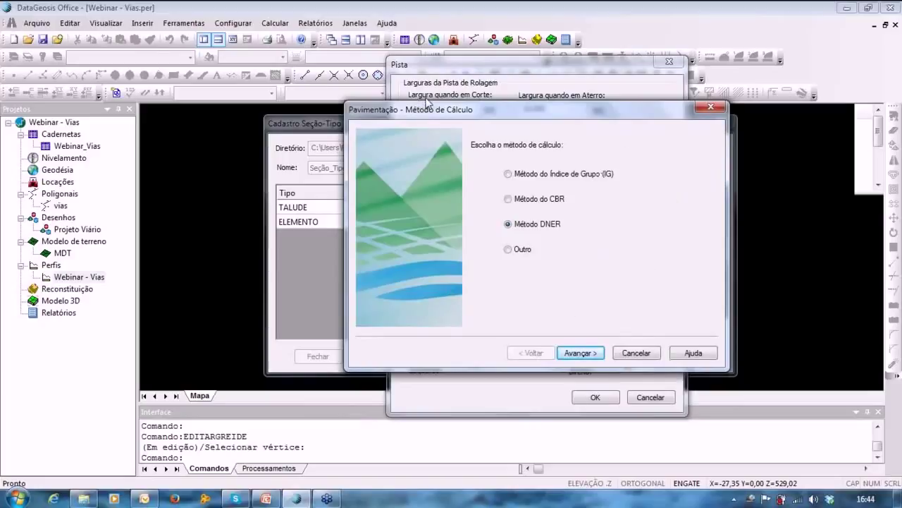
drag(423, 105, 425, 98)
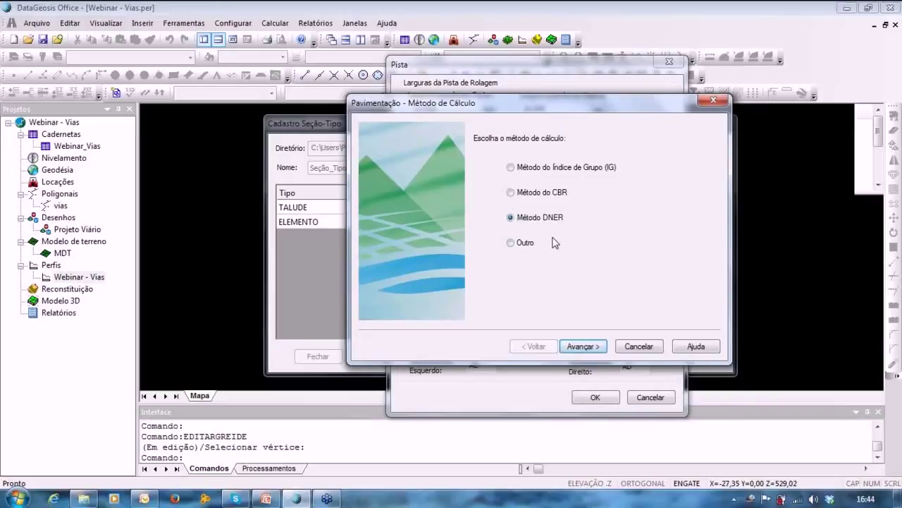
click(583, 346)
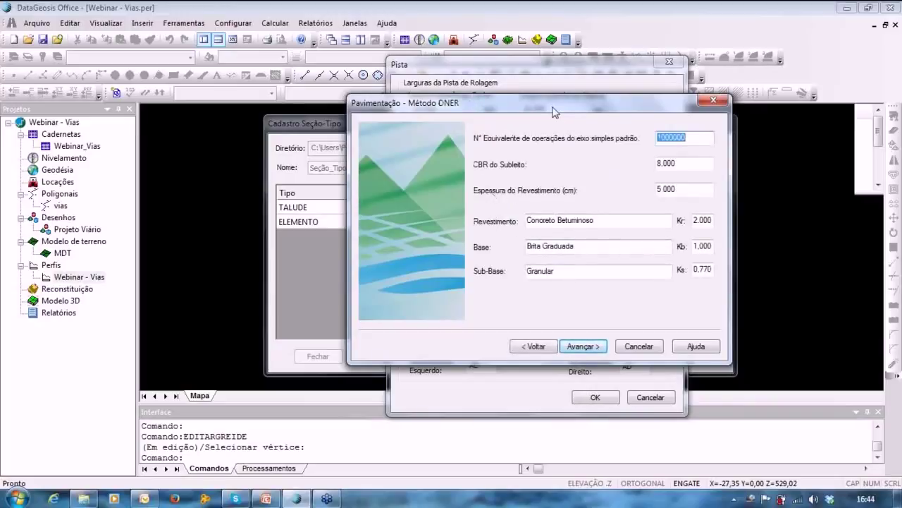
drag(556, 113, 522, 138)
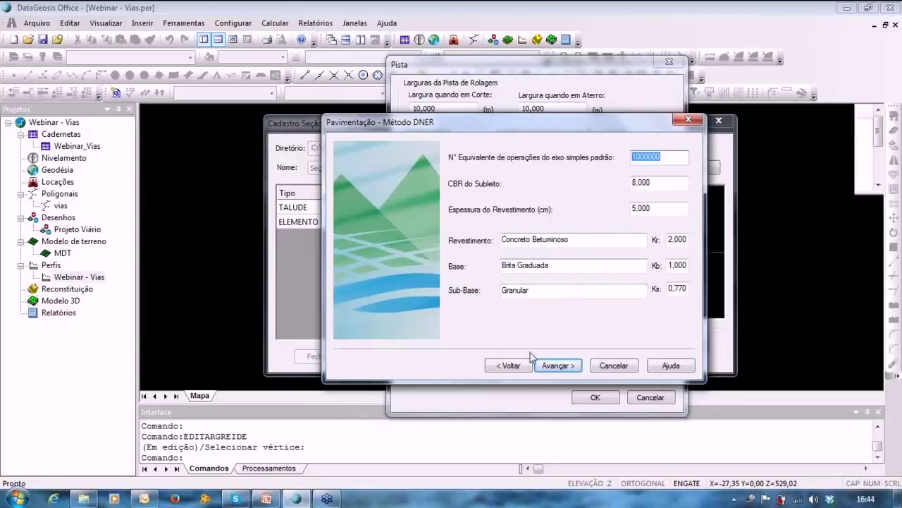
click(557, 366)
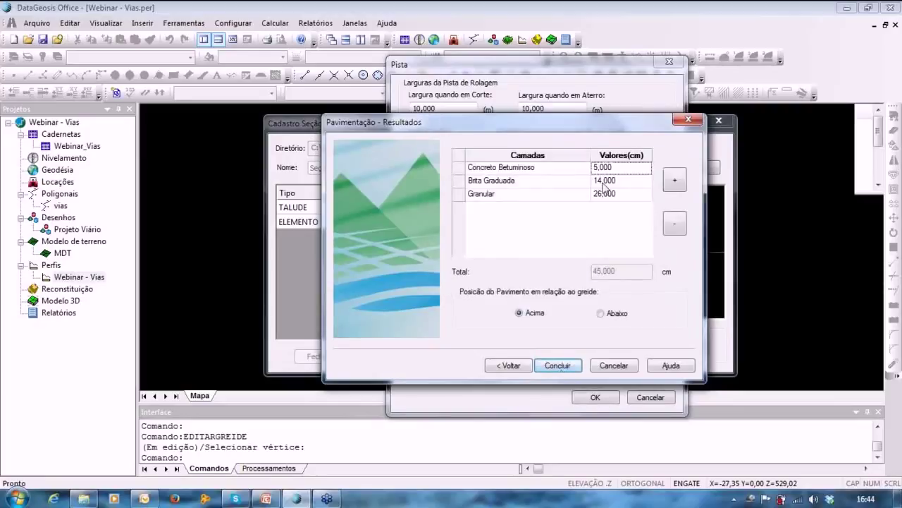
click(604, 192)
click(614, 169)
click(612, 185)
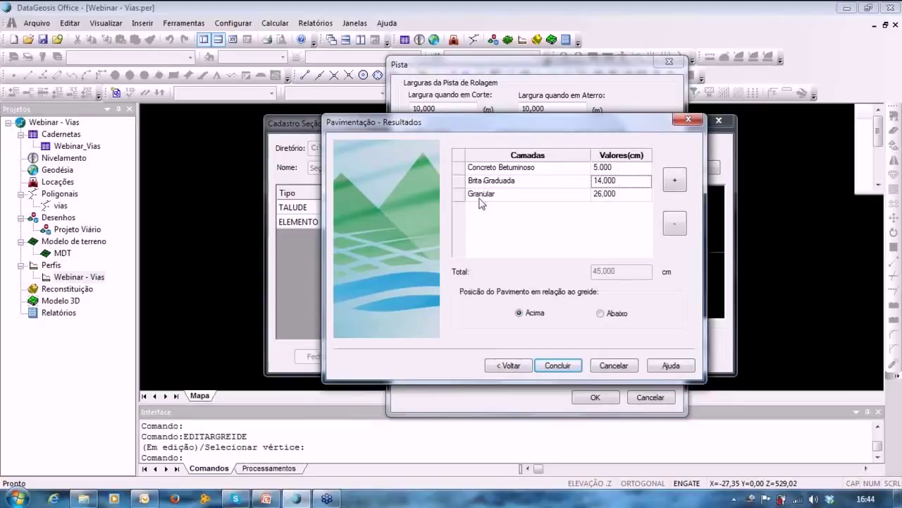
click(623, 196)
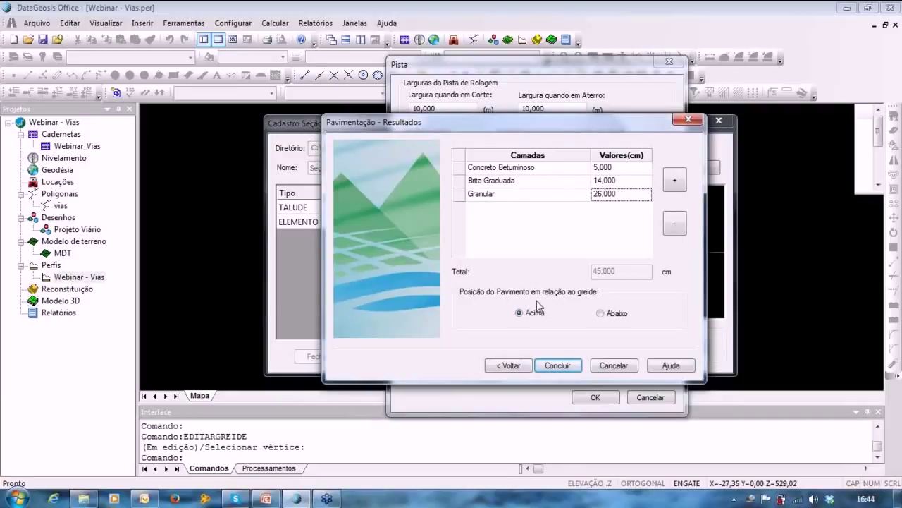
click(614, 313)
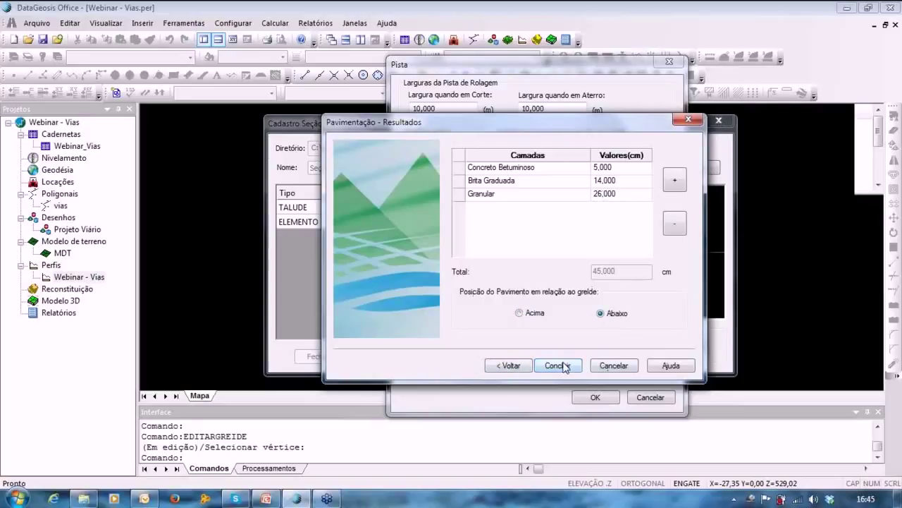
click(559, 365)
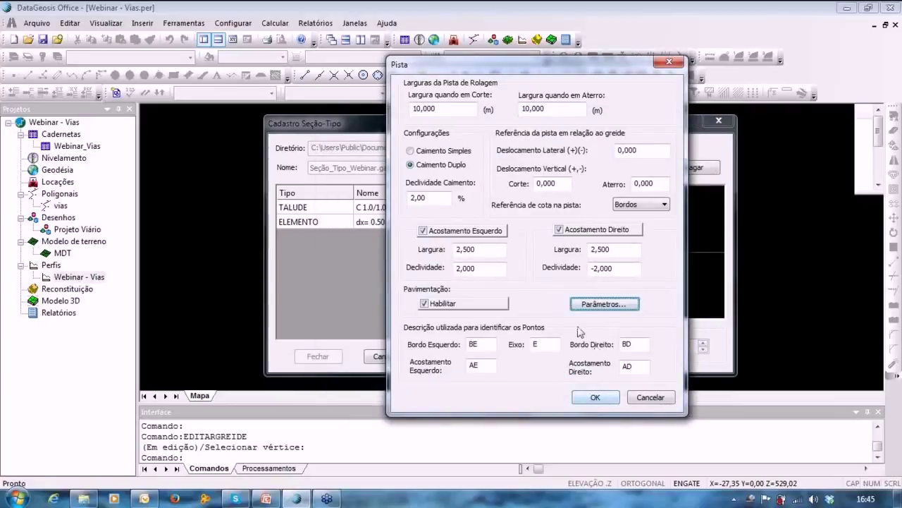
Add the 10 m roadway to the section and test vertical exaggeration up to 5, then back to 1.
click(595, 399)
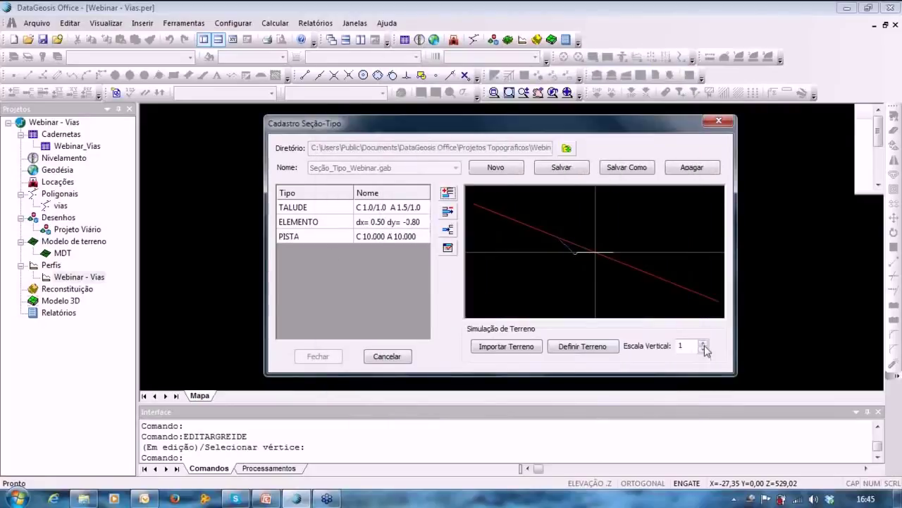
click(704, 343)
click(703, 343)
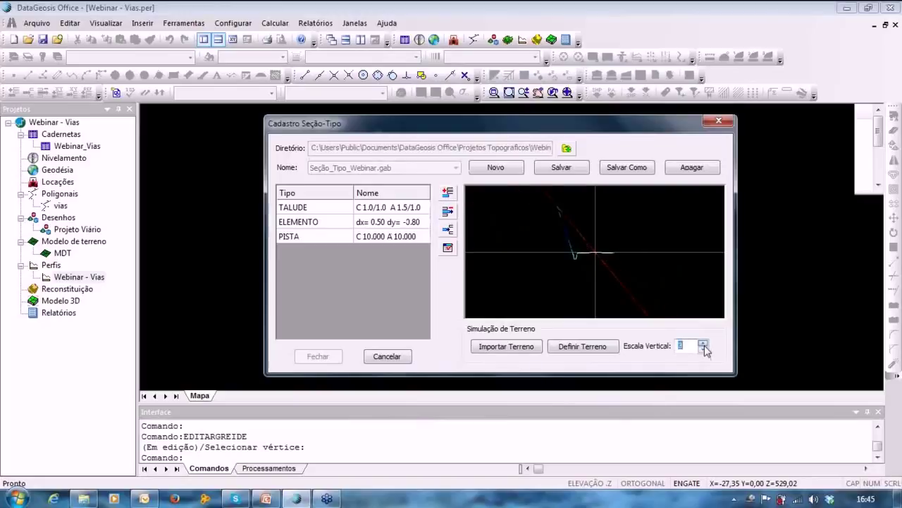
click(704, 344)
click(703, 343)
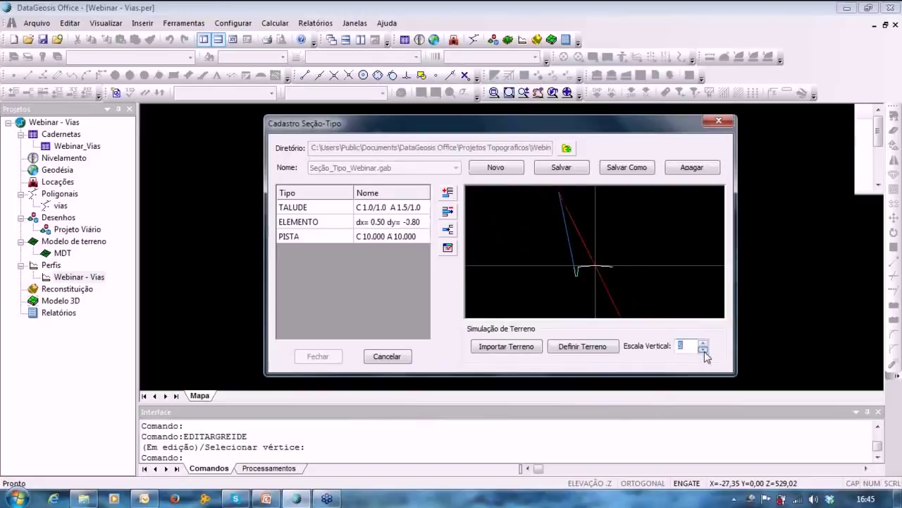
click(704, 349)
click(703, 350)
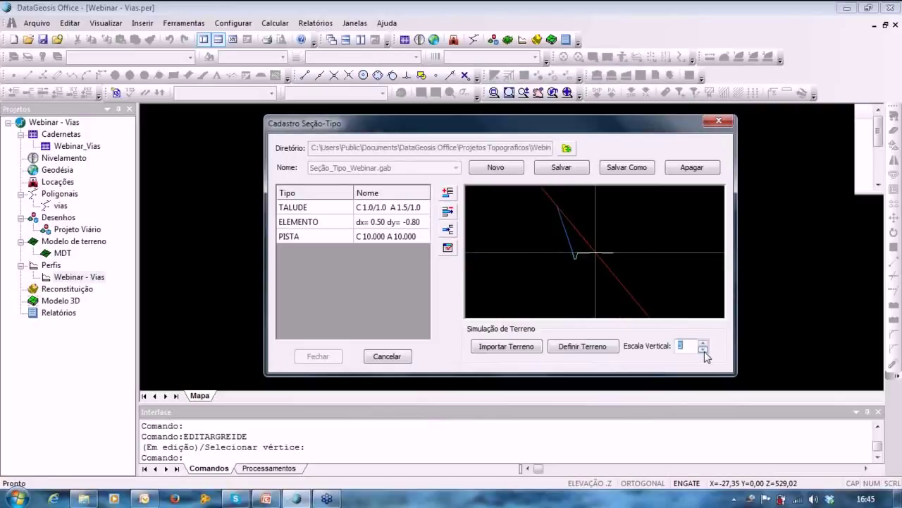
click(704, 350)
click(704, 349)
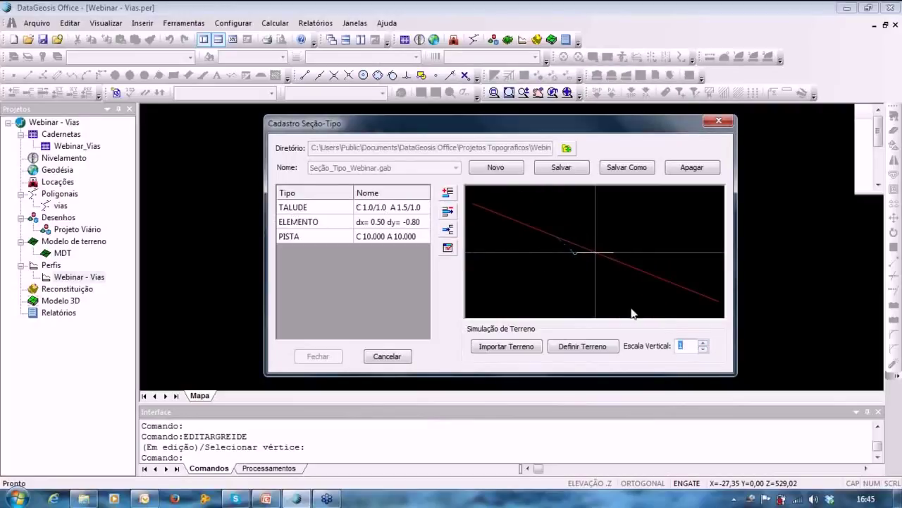
click(448, 199)
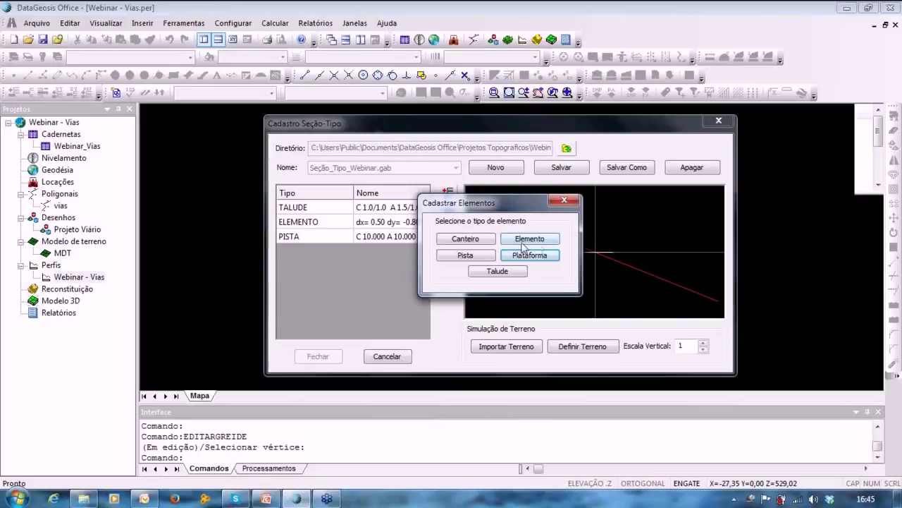
Add a custom Elemento with points 0,500/-0,800 and 0,800/0,000.
click(530, 238)
click(385, 202)
text(0,5)
key(Tab)
text(-0,)
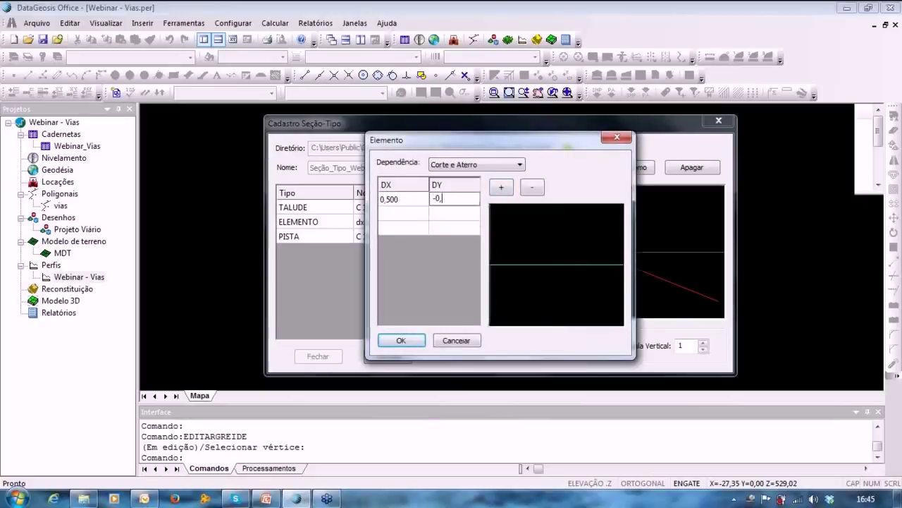
text(8)
key(Tab)
text(0,8)
key(Tab)
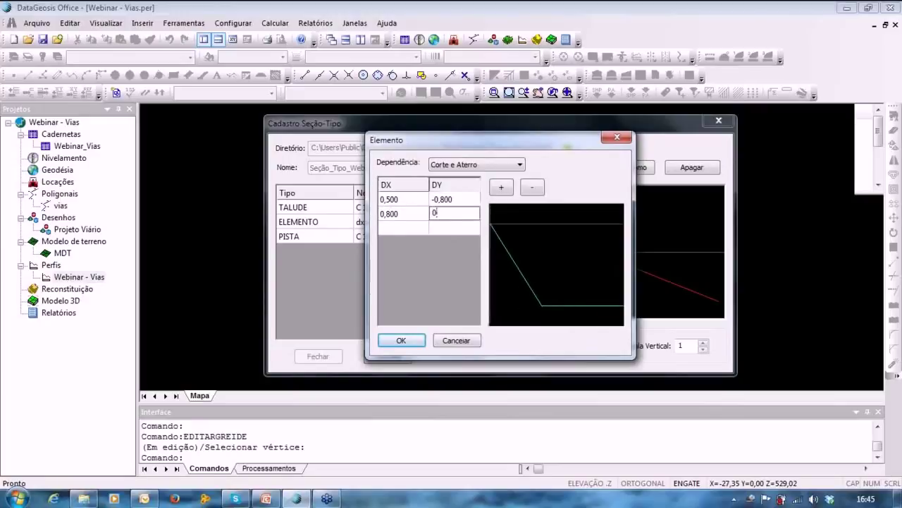
Add a third point 0,8/0,8, then correct its DX to 0,5.
key(Return)
key(shift+Tab)
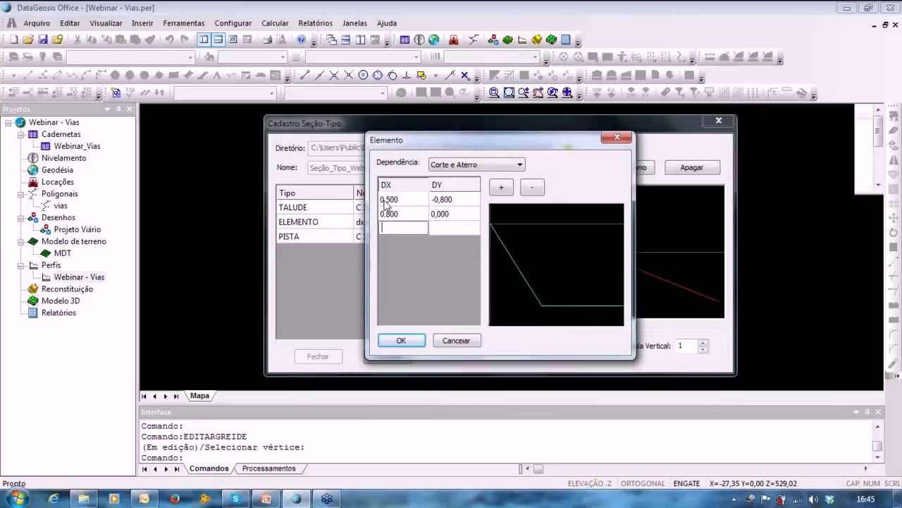
text(0,8)
key(Tab)
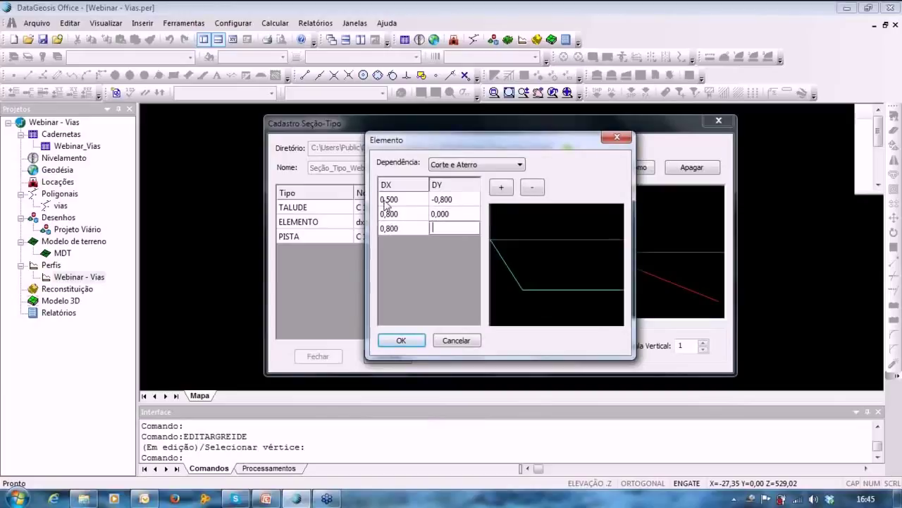
text(0,8)
key(Up)
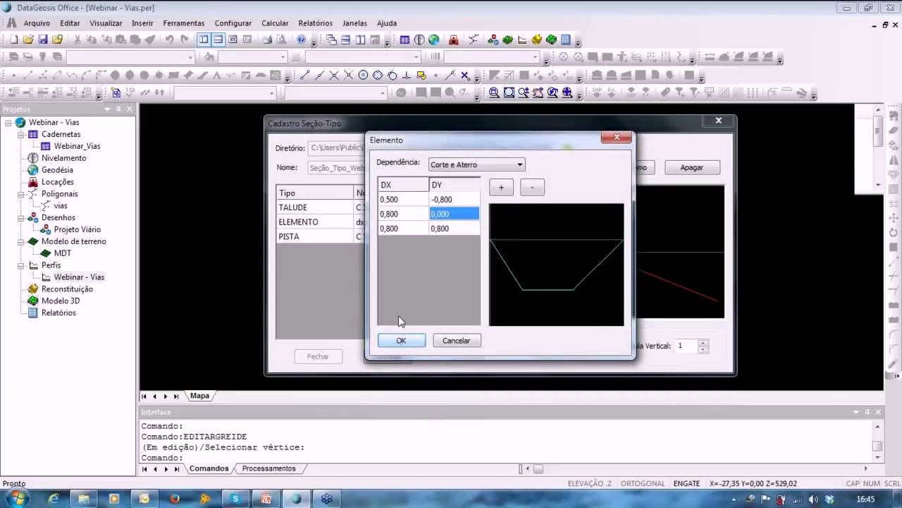
click(408, 230)
click(408, 229)
key(BackSpace)
key(BackSpace)
key(BackSpace)
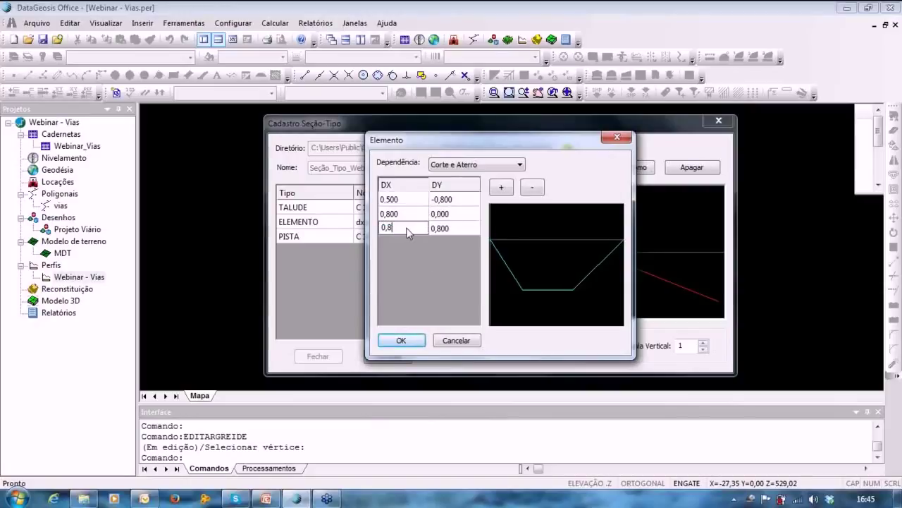
text(5)
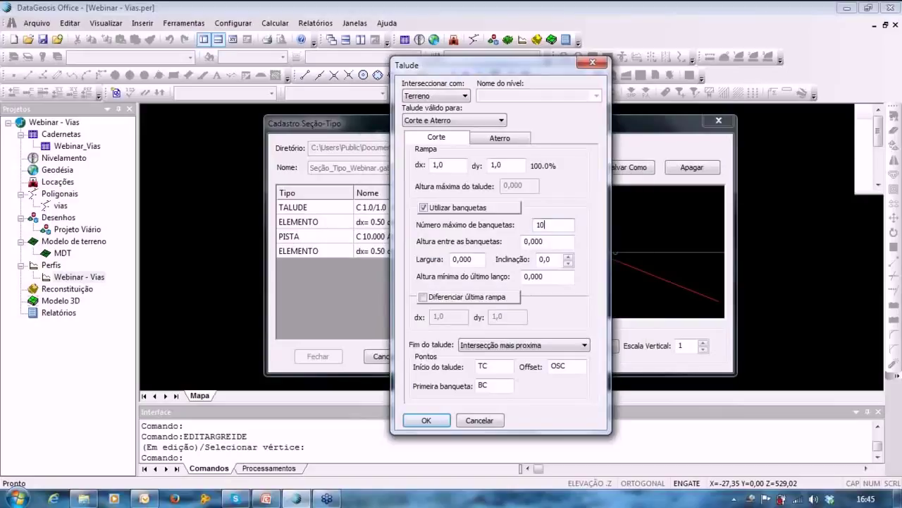
Set the fill slope to 1,5:1 with berms every 8 m, 2 m wide, ending at the farthest intersection.
text(2,50)
click(499, 138)
text(1,5)
click(424, 207)
text(10)
key(Tab)
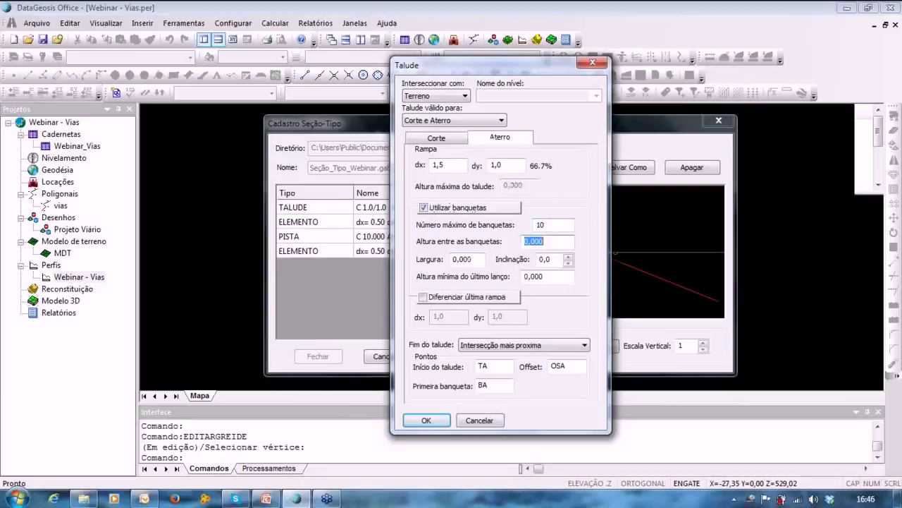
text(8)
key(Tab)
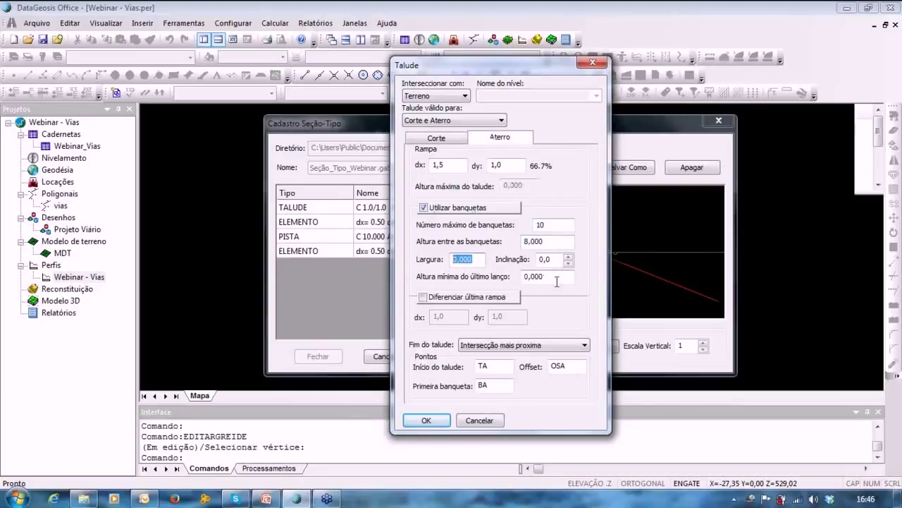
text(2)
key(Tab)
text(2)
key(Tab)
text(2)
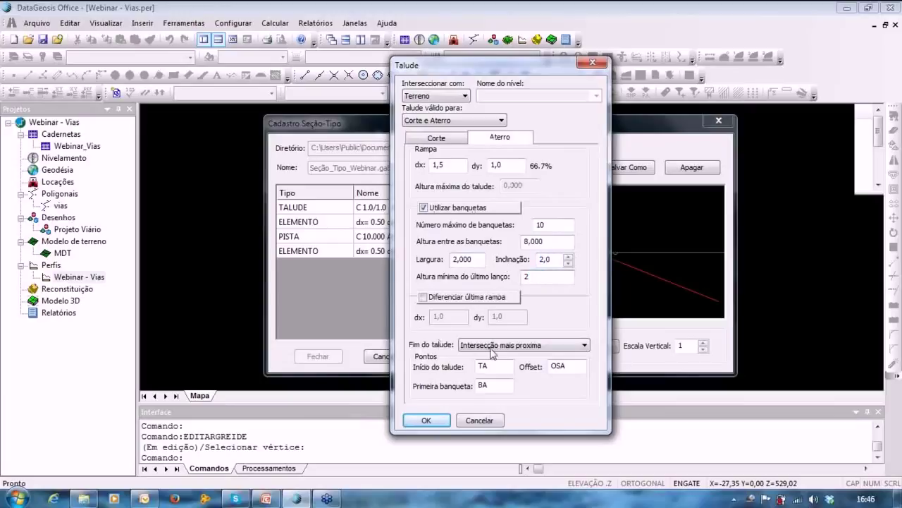
click(494, 344)
click(508, 364)
Add the slope to the template, save Seção_Tipo_Webinar.gab and close the template editor.
click(448, 140)
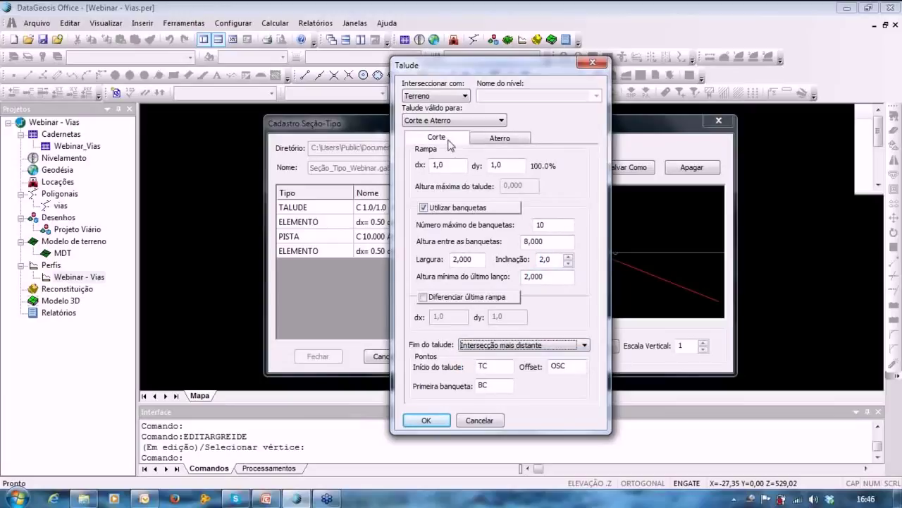
click(436, 423)
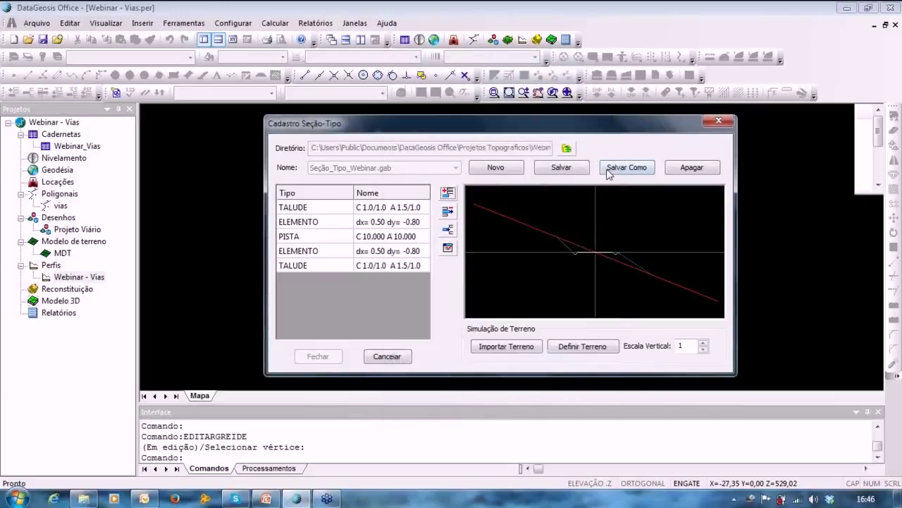
click(561, 167)
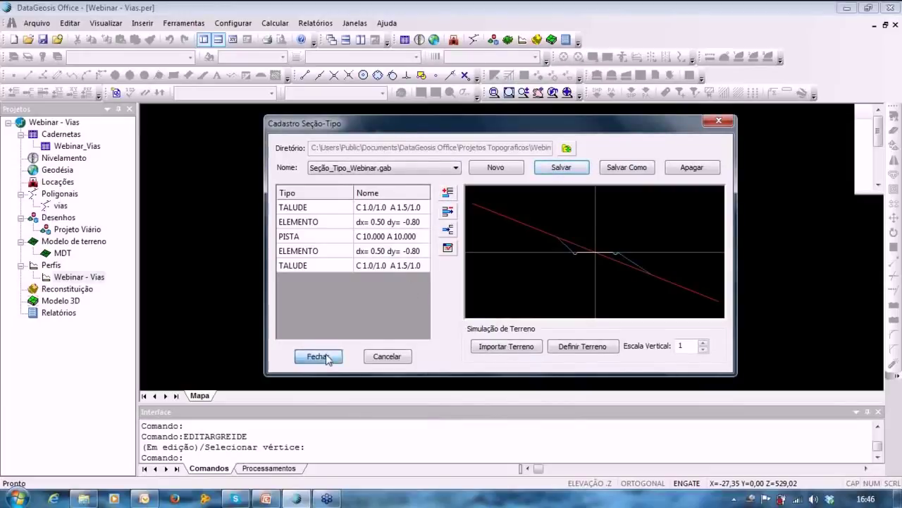
click(326, 356)
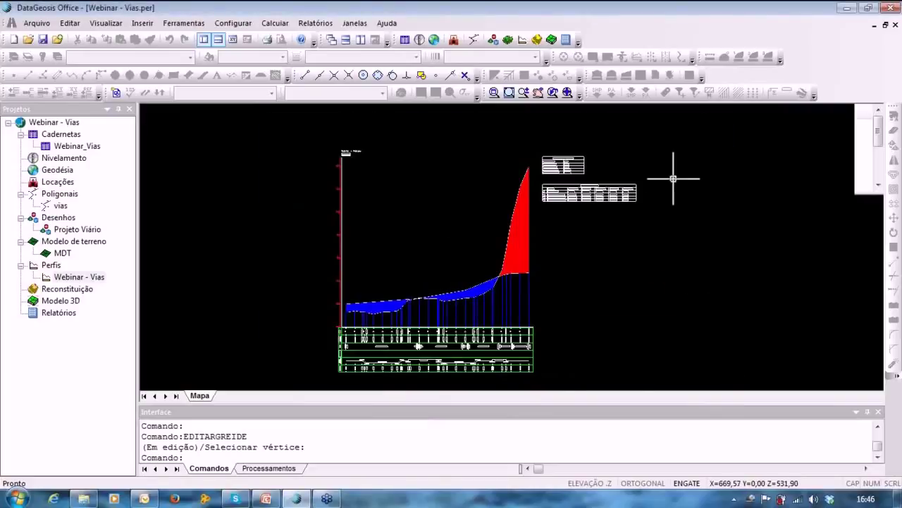
Open the Editar/Calcular Projeto table from the Ferramentas menu.
scroll(578, 193, up, 2)
middle_drag(577, 194, 701, 155)
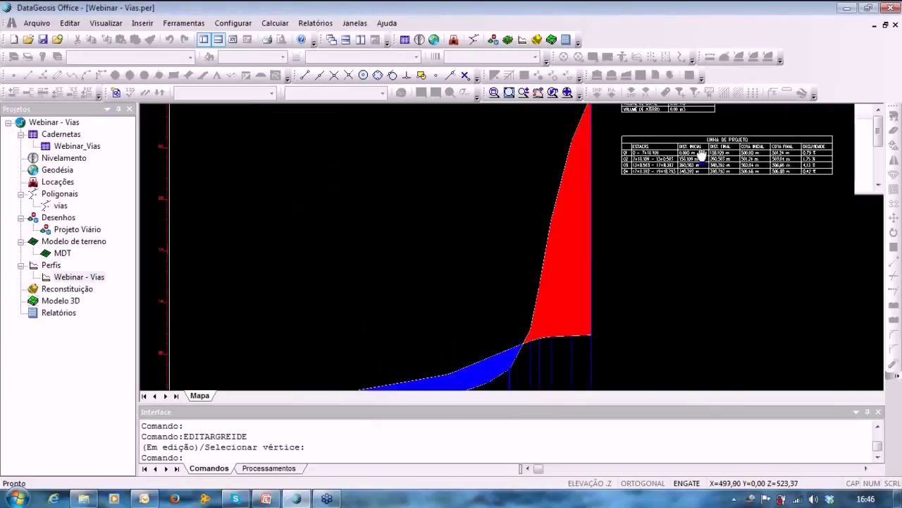
scroll(701, 155, down, 1)
scroll(540, 171, down, 1)
click(183, 22)
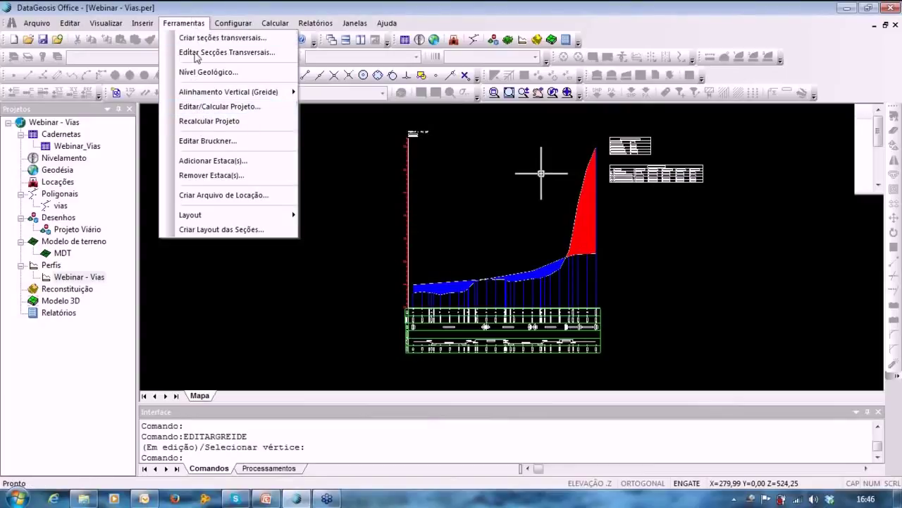
click(203, 106)
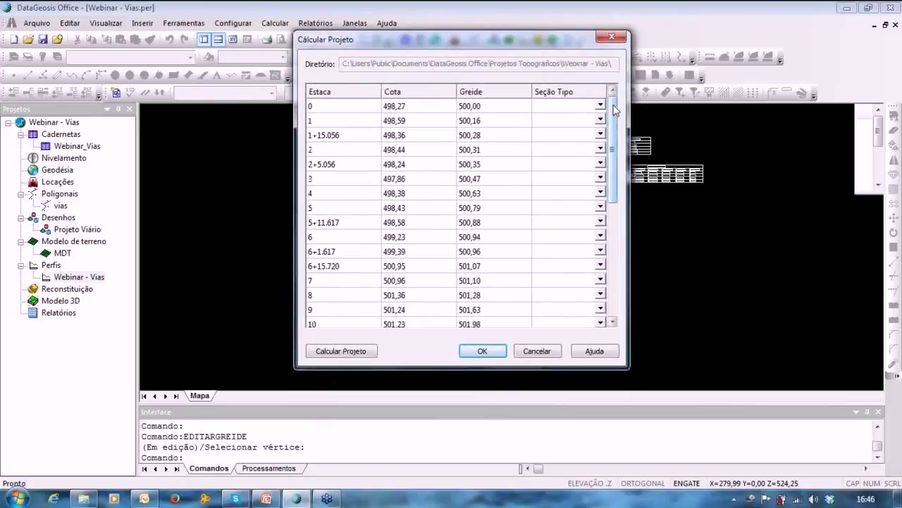
Assign Seção_Tipo_Webinar.gab as the section type for the road stations.
mouse_move(612, 105)
mouse_down()
mouse_move(624, 232)
mouse_move(625, 106)
mouse_up()
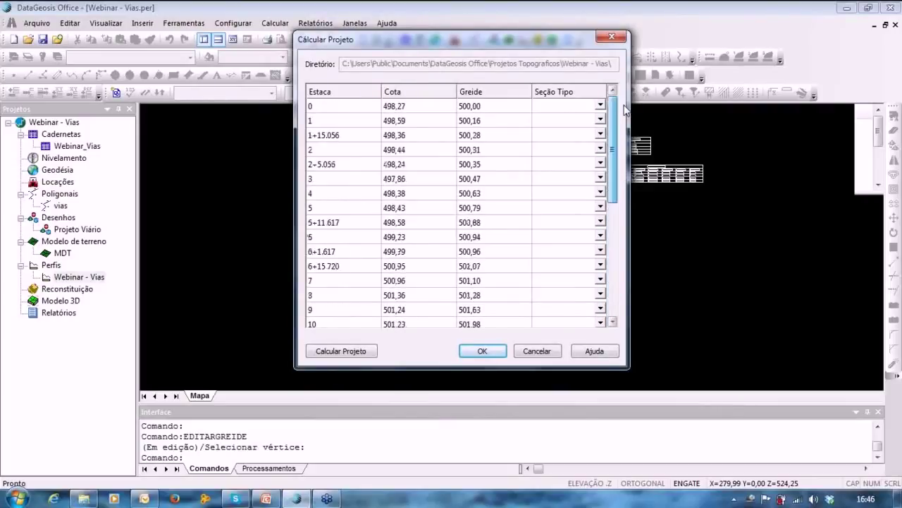
click(585, 106)
click(600, 106)
click(589, 119)
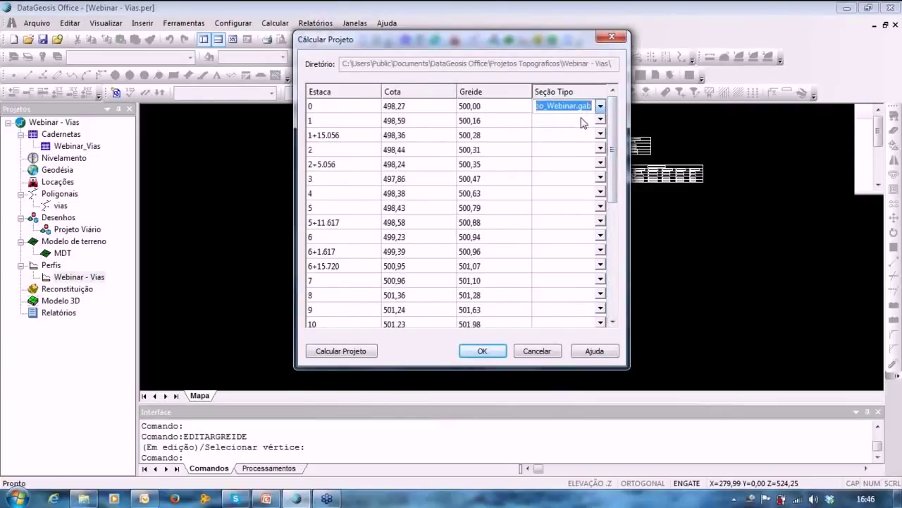
click(571, 164)
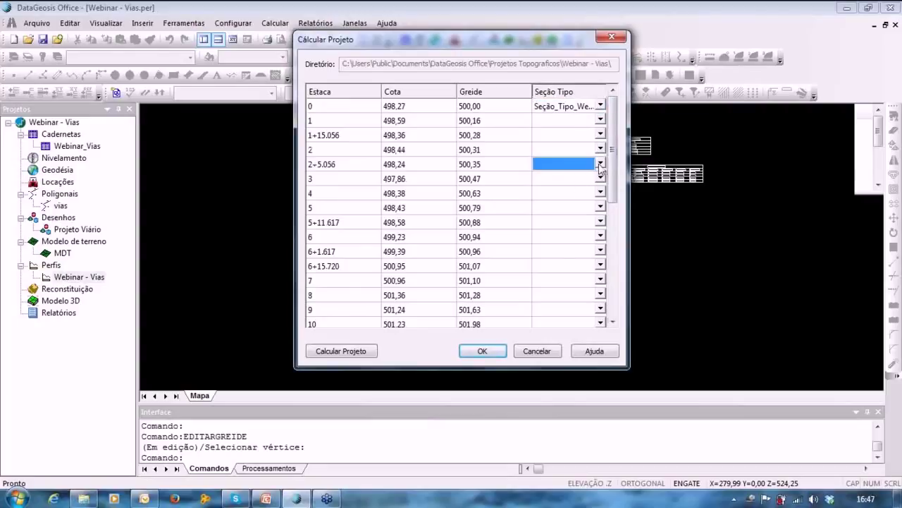
click(600, 164)
click(600, 163)
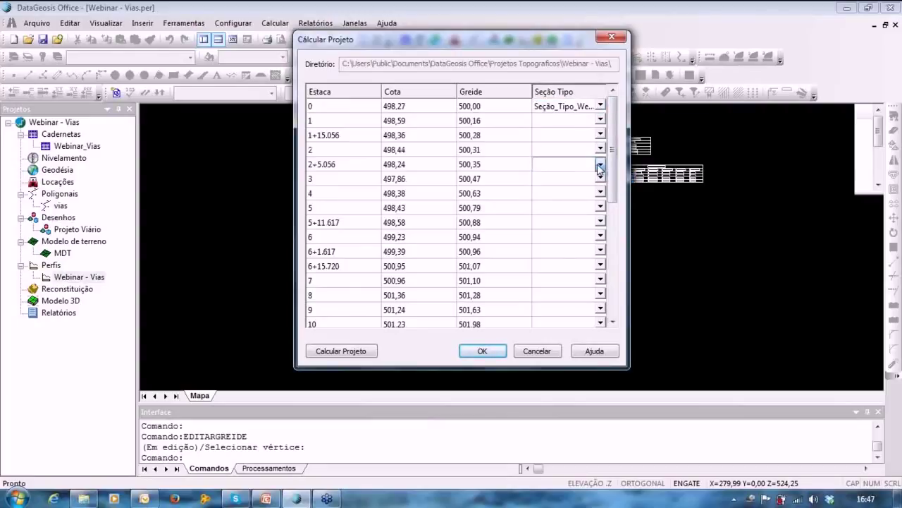
click(592, 106)
drag(571, 45, 575, 39)
scroll(599, 106, down, 1)
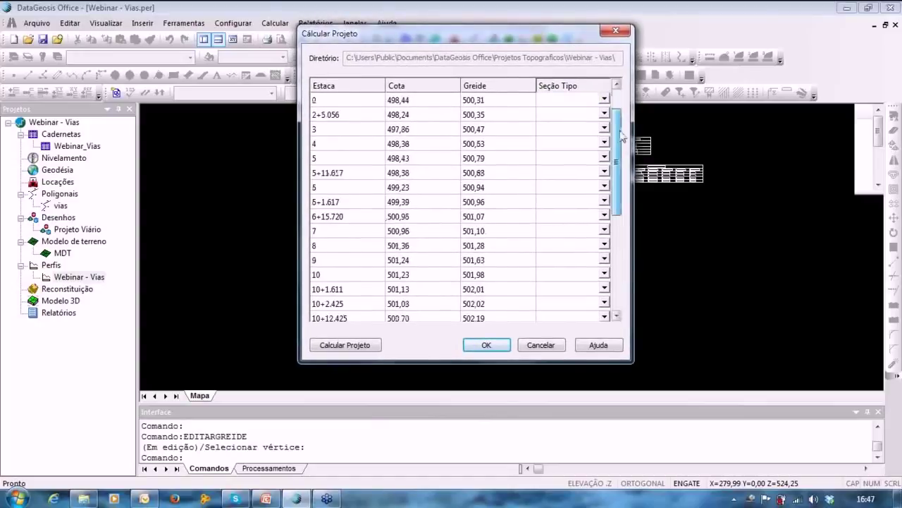
scroll(600, 106, up, 1)
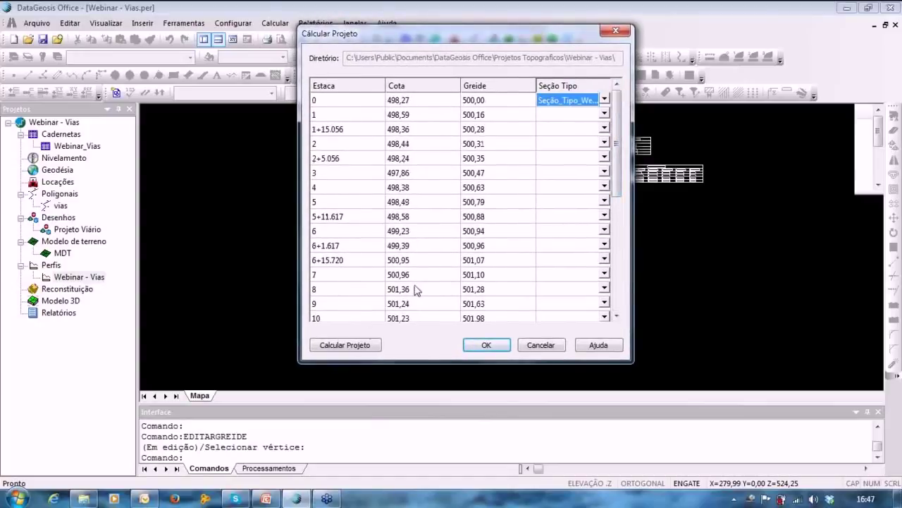
Calculate the road project and accept the results.
click(345, 346)
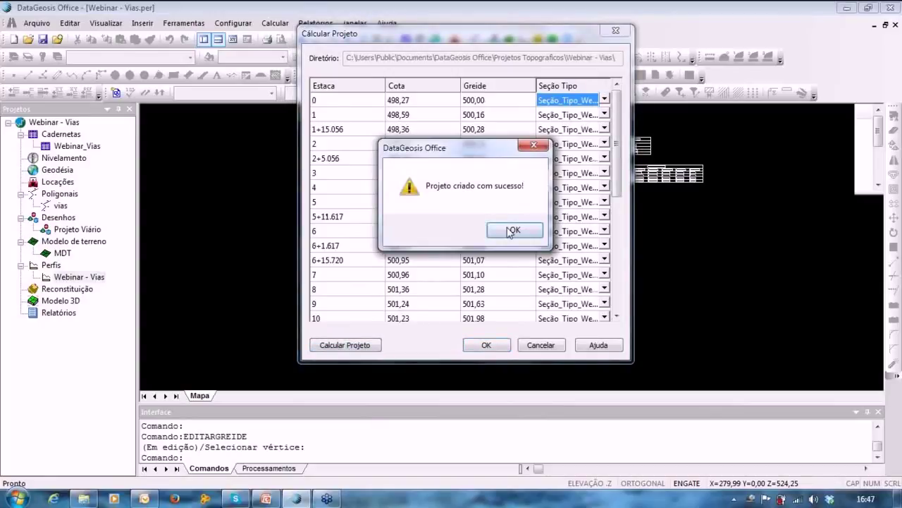
click(512, 231)
drag(623, 189, 621, 310)
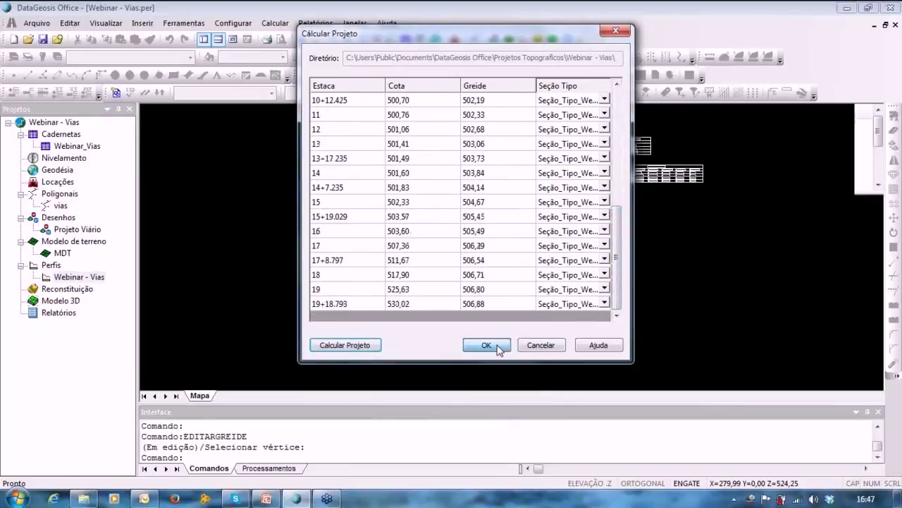
click(486, 345)
click(184, 23)
click(246, 106)
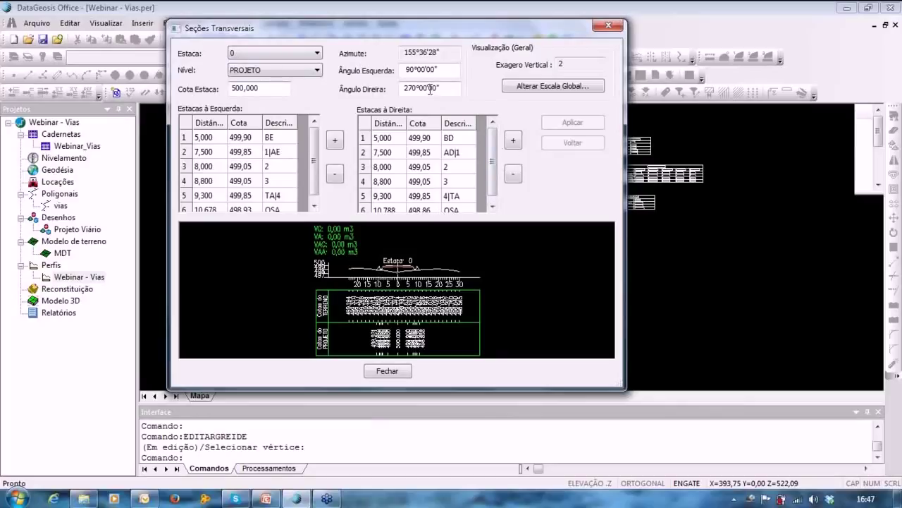
Browse stations 11 and 17, then review station 19's PROJETO section at elevation 506,797.
click(248, 62)
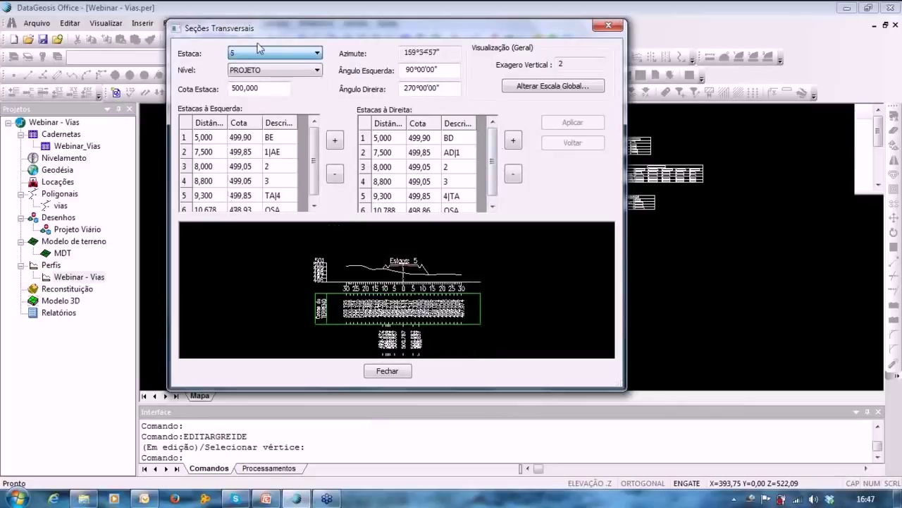
click(248, 62)
click(277, 159)
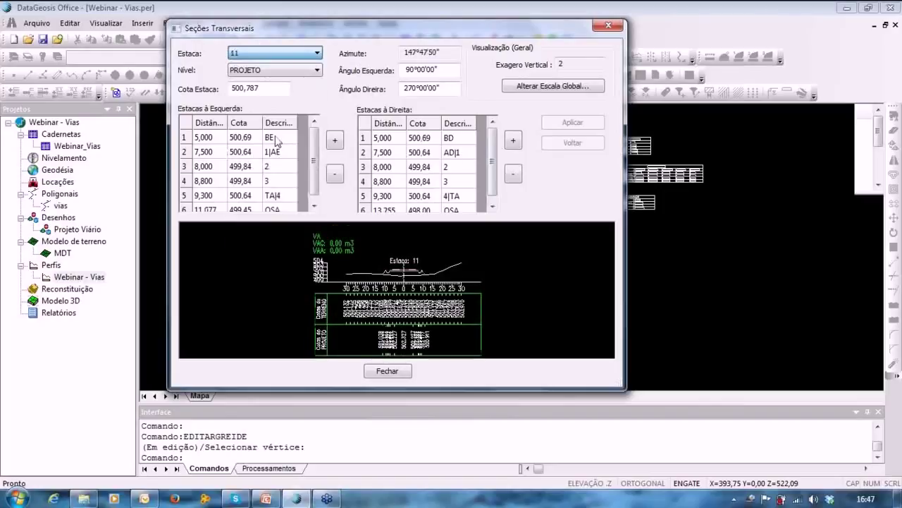
click(292, 55)
click(274, 67)
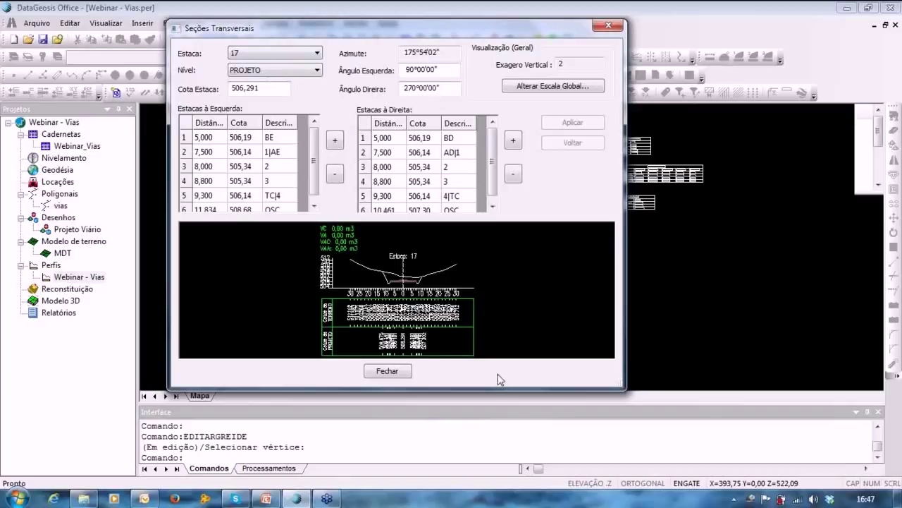
click(286, 67)
click(287, 70)
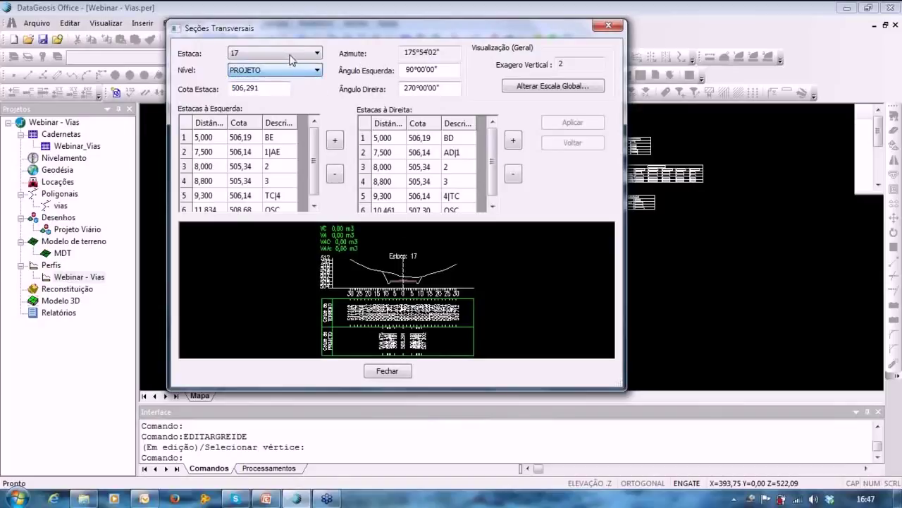
click(291, 54)
click(261, 305)
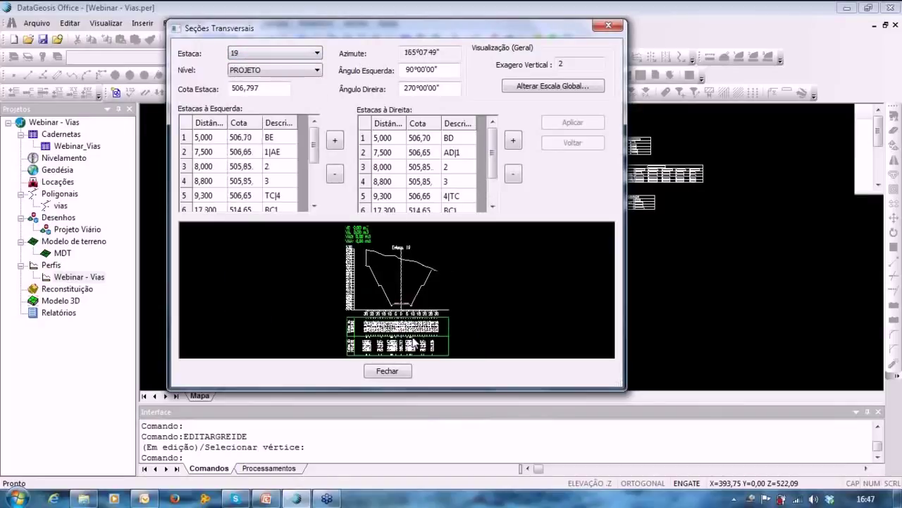
click(387, 374)
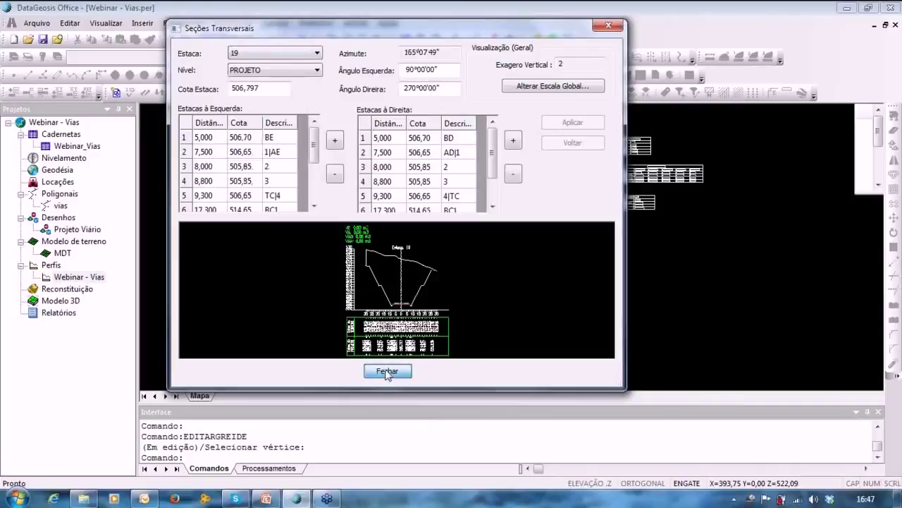
Pan and zoom across the whole cut-and-fill profile and browse the Ferramentas and Configurar menus.
middle_drag(561, 230, 517, 246)
scroll(578, 178, up, 2)
scroll(578, 177, down, 2)
mouse_move(568, 179)
middle_down()
mouse_move(628, 170)
mouse_move(447, 182)
middle_up()
click(185, 24)
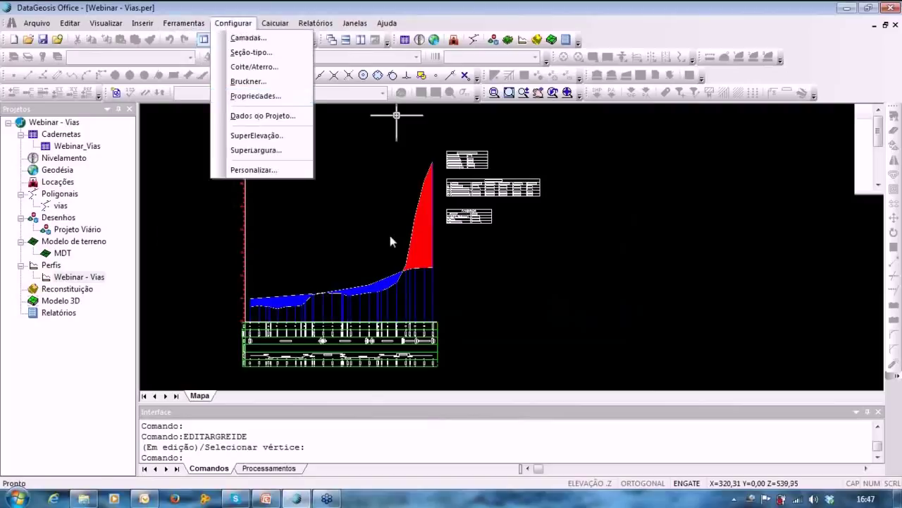
mouse_move(390, 235)
middle_down()
mouse_move(628, 181)
mouse_move(660, 96)
middle_up()
scroll(463, 237, up, 6)
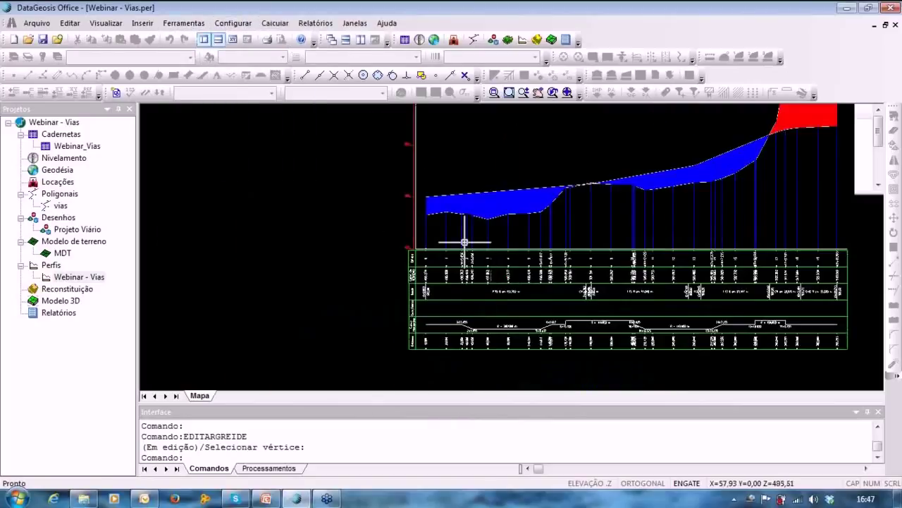
middle_drag(560, 215, 309, 156)
middle_drag(566, 252, 782, 289)
scroll(611, 256, down, 5)
middle_drag(610, 256, 511, 310)
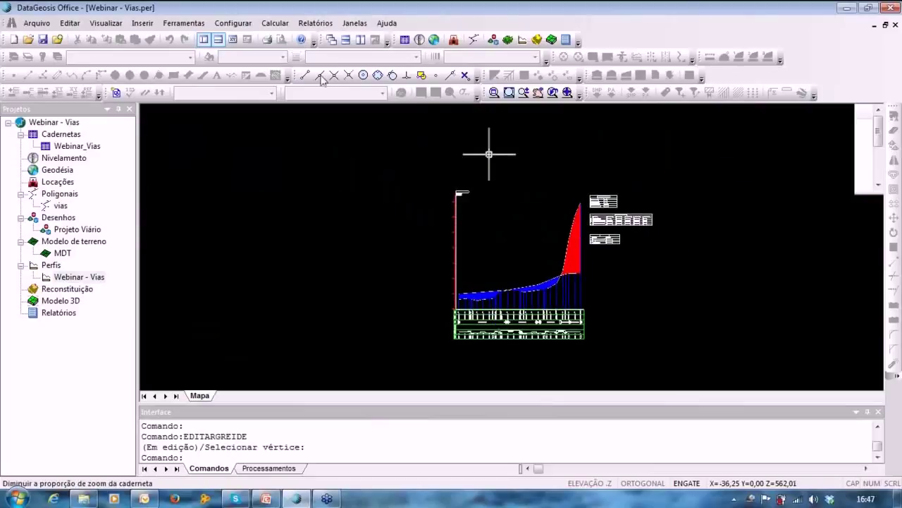
click(184, 25)
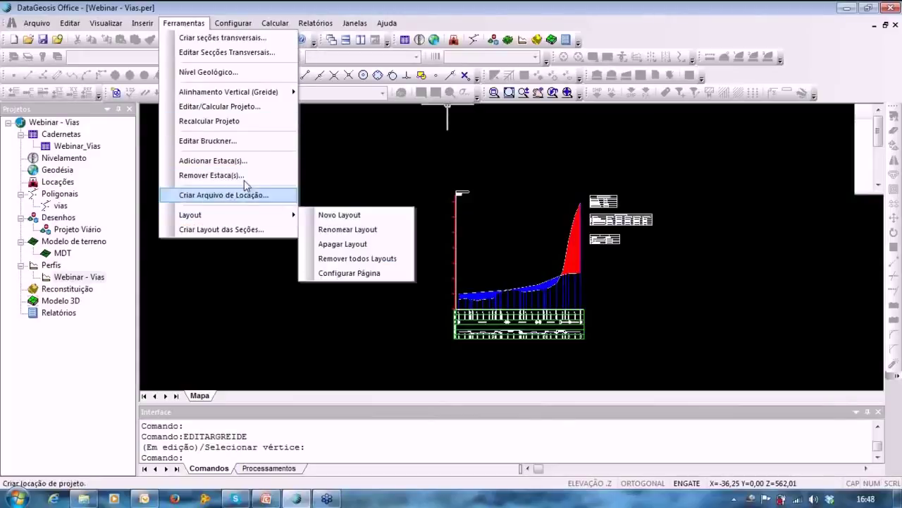
mouse_move(233, 26)
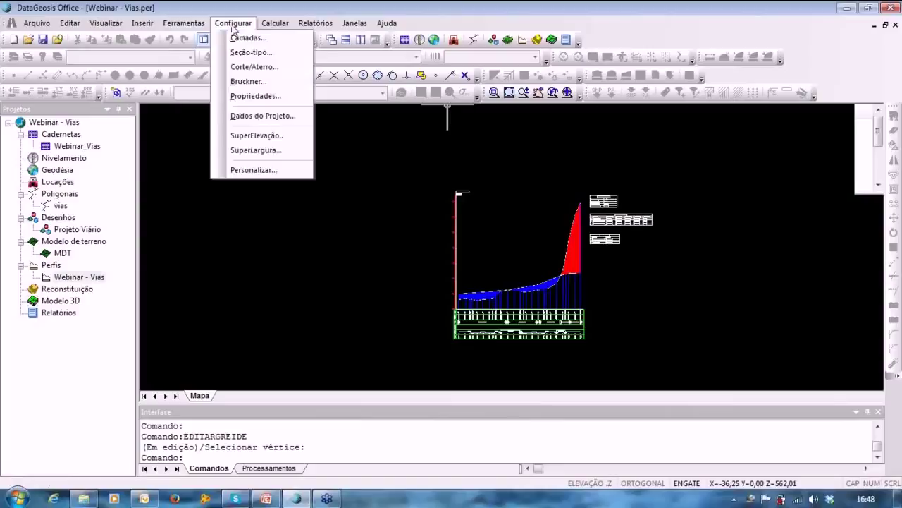
mouse_move(275, 24)
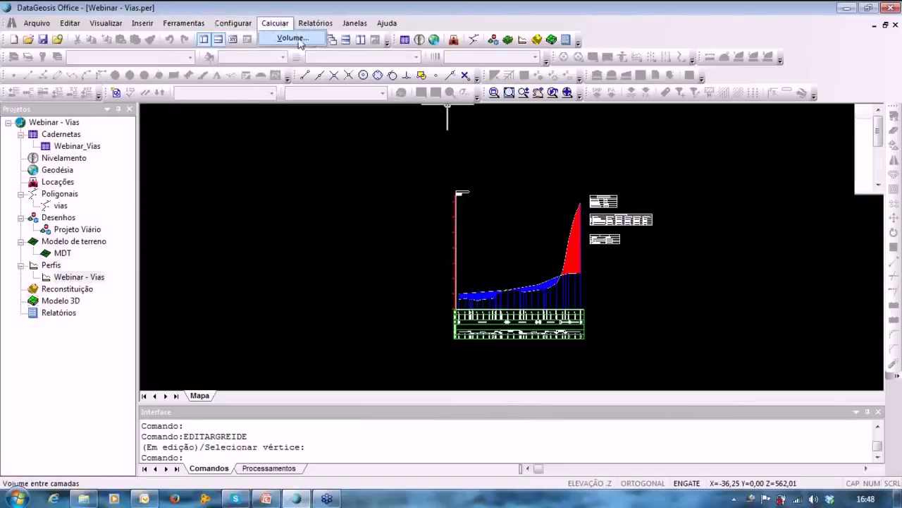
Calculate volumes for TERRENO against PROJETO, giving 31429.448 m3 cut and 9383.694 m3 fill.
click(286, 38)
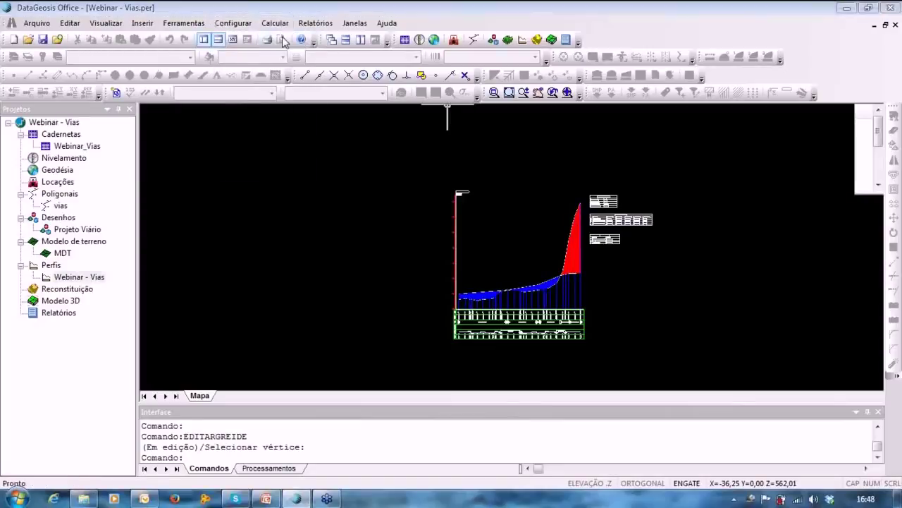
click(343, 172)
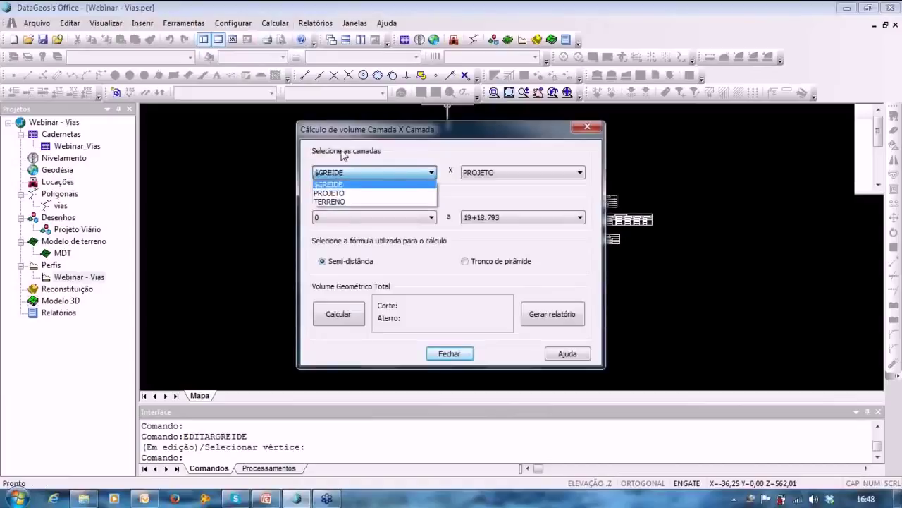
click(332, 172)
click(331, 172)
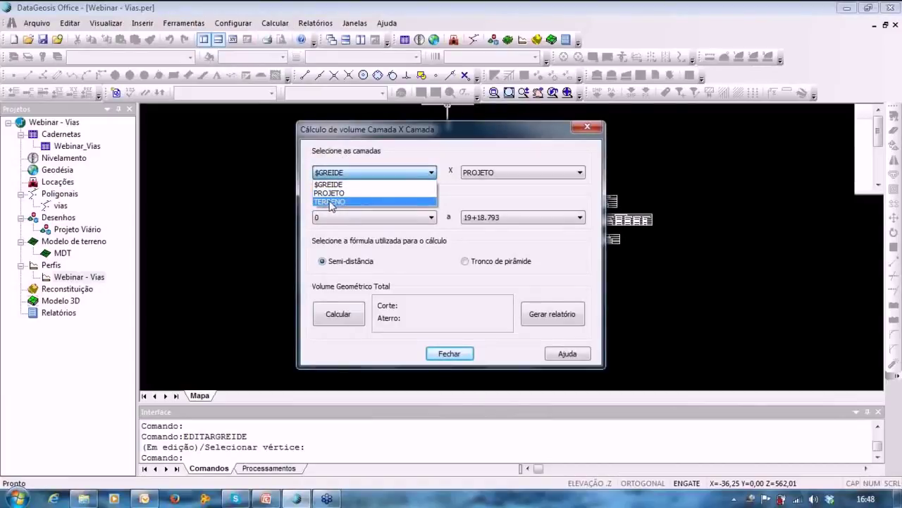
click(333, 201)
click(488, 172)
click(486, 187)
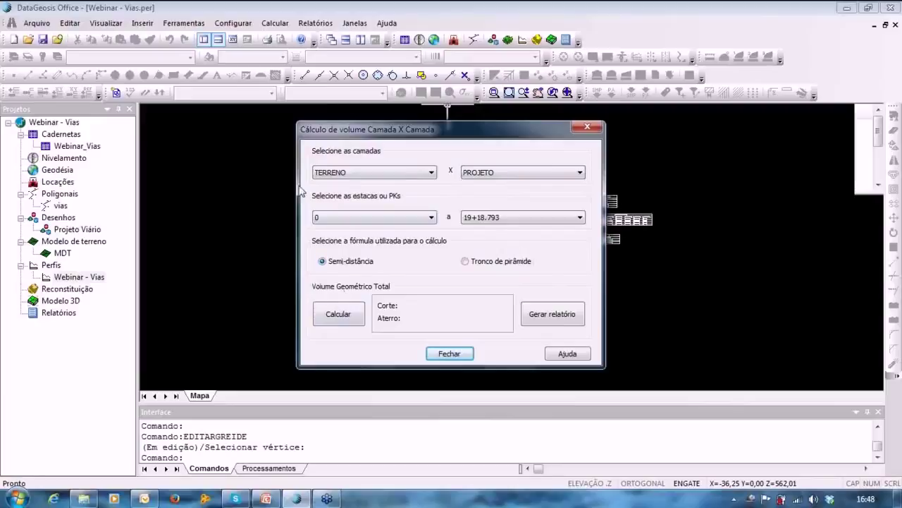
click(344, 327)
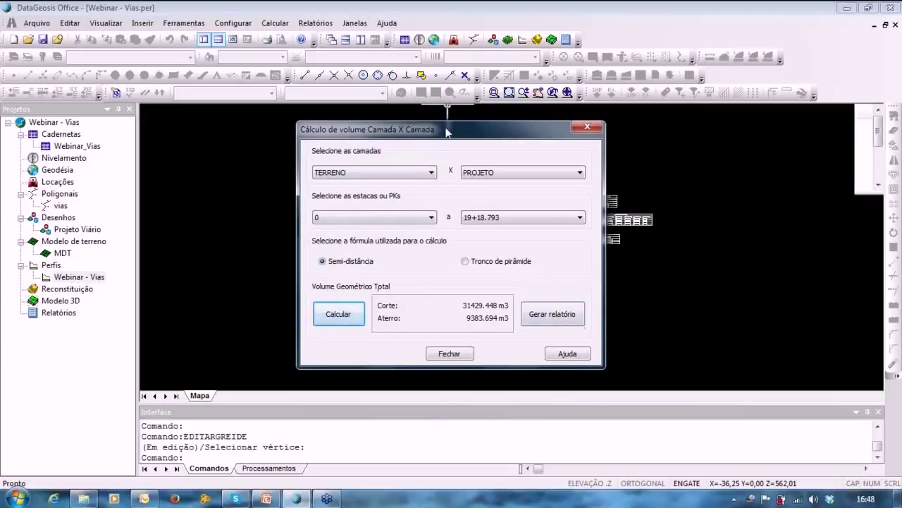
drag(447, 132, 454, 119)
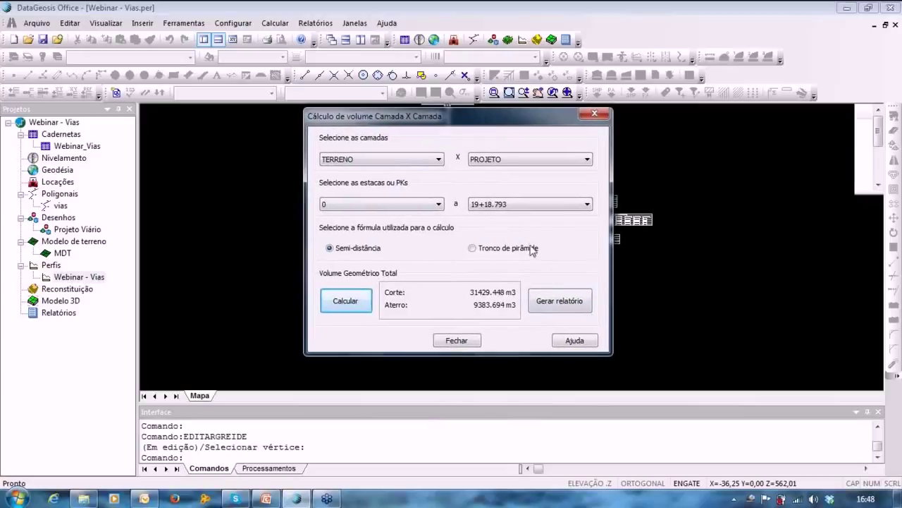
Generate a volume report named 'Volume' and close the volume calculation window.
click(566, 301)
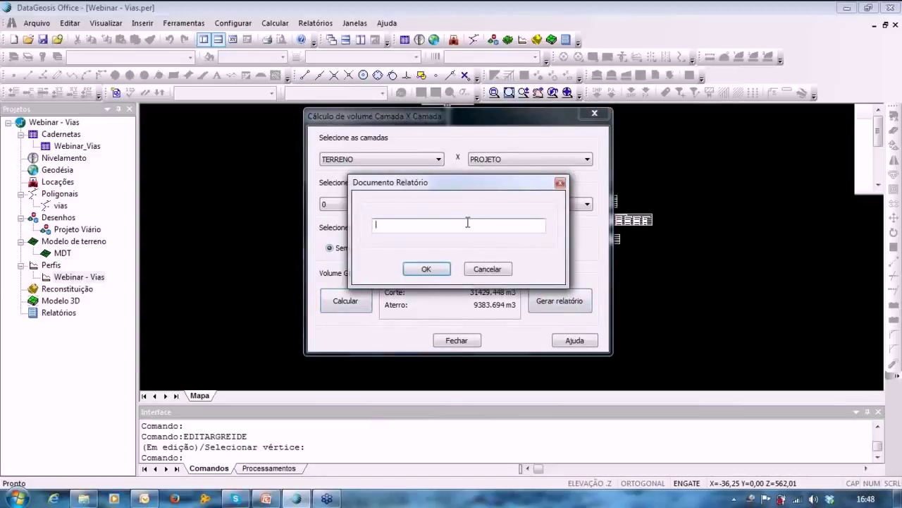
text(Volume)
click(427, 270)
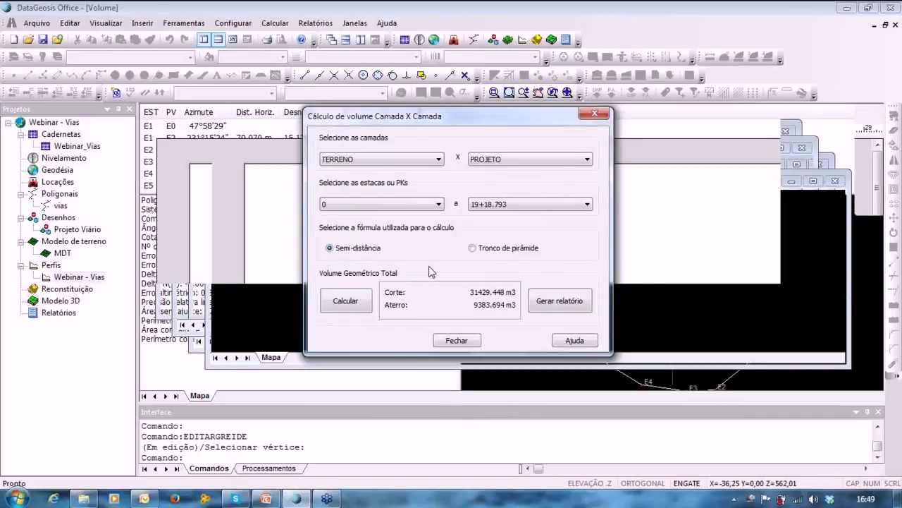
click(455, 341)
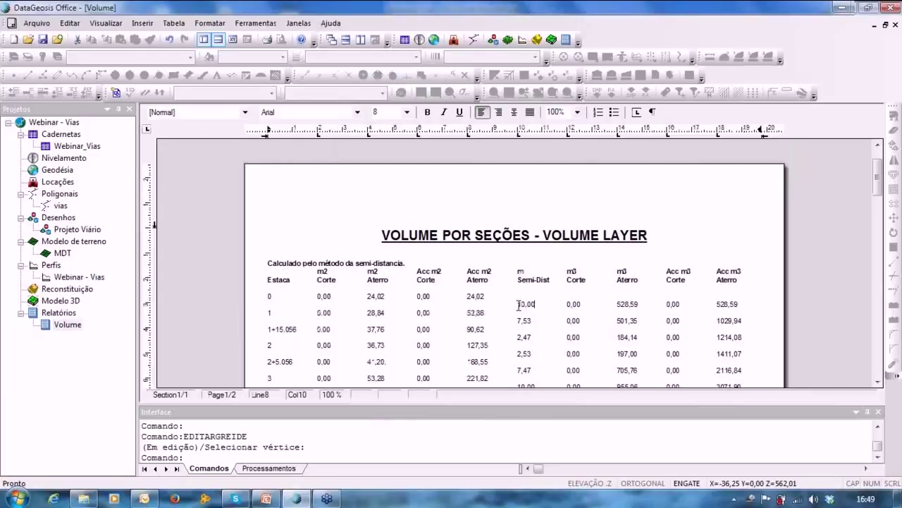
Scroll through the report to the totals of 31429,45 m3 cut and 9383,69 m3 fill.
scroll(519, 304, down, 3)
scroll(519, 305, up, 3)
drag(381, 235, 518, 248)
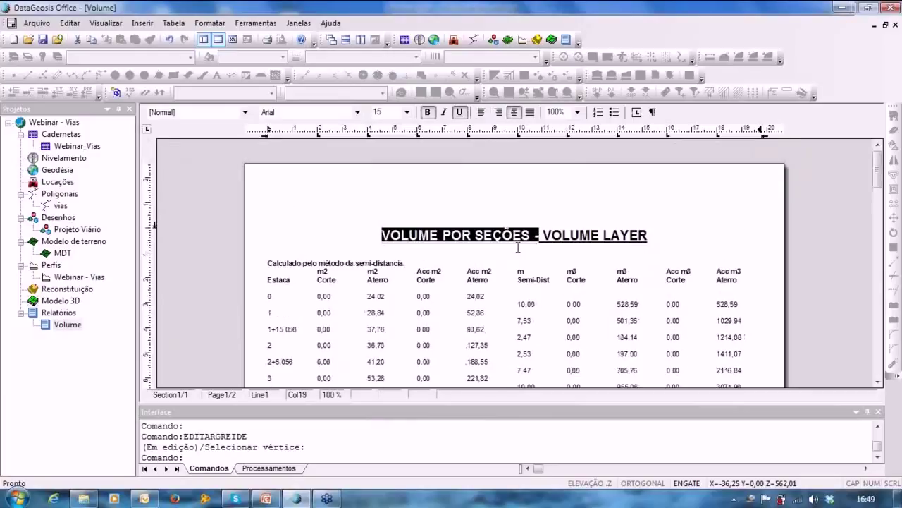
click(518, 248)
scroll(471, 308, down, 5)
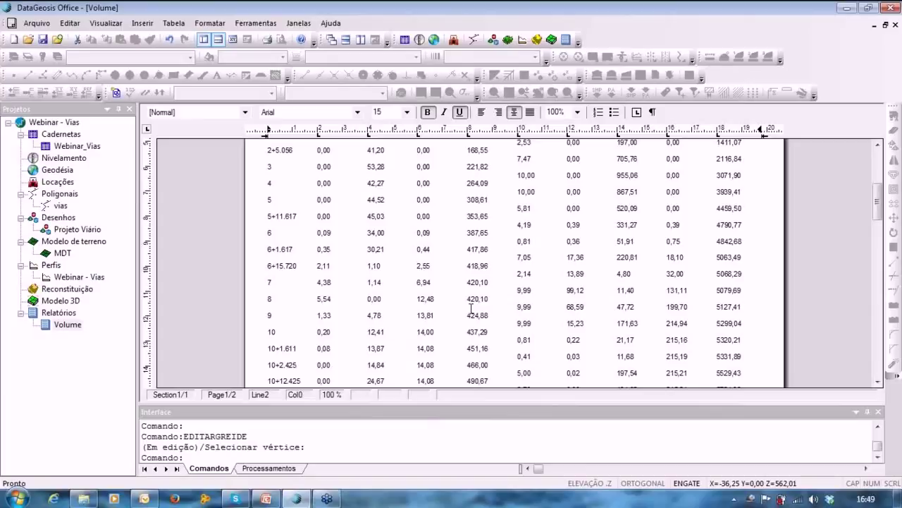
scroll(471, 308, down, 10)
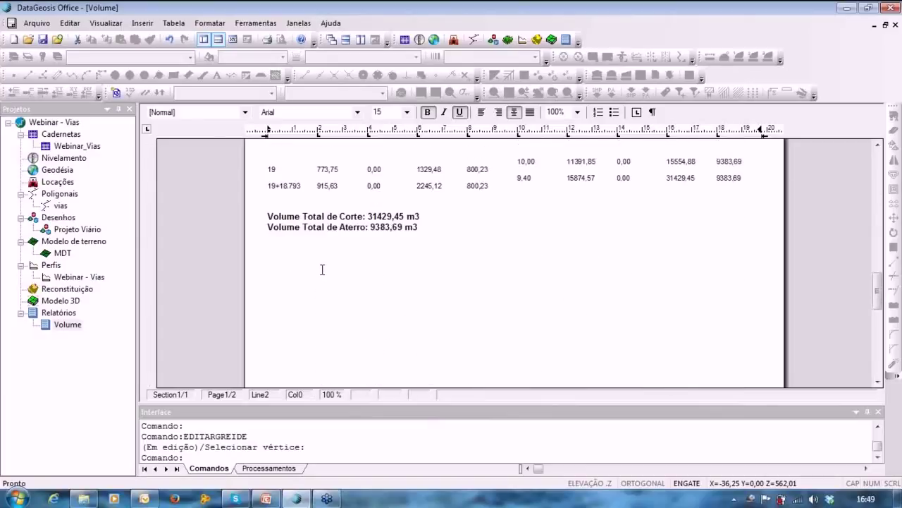
scroll(322, 270, up, 4)
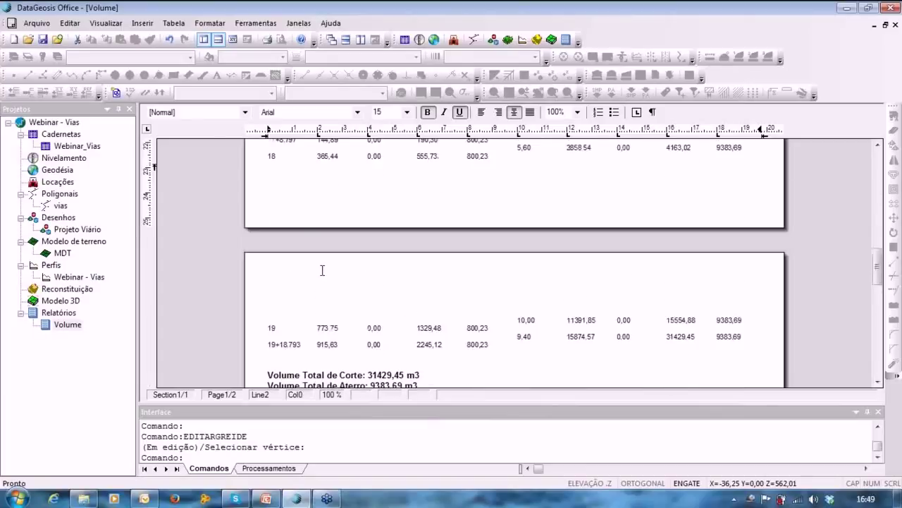
scroll(323, 270, up, 10)
click(80, 277)
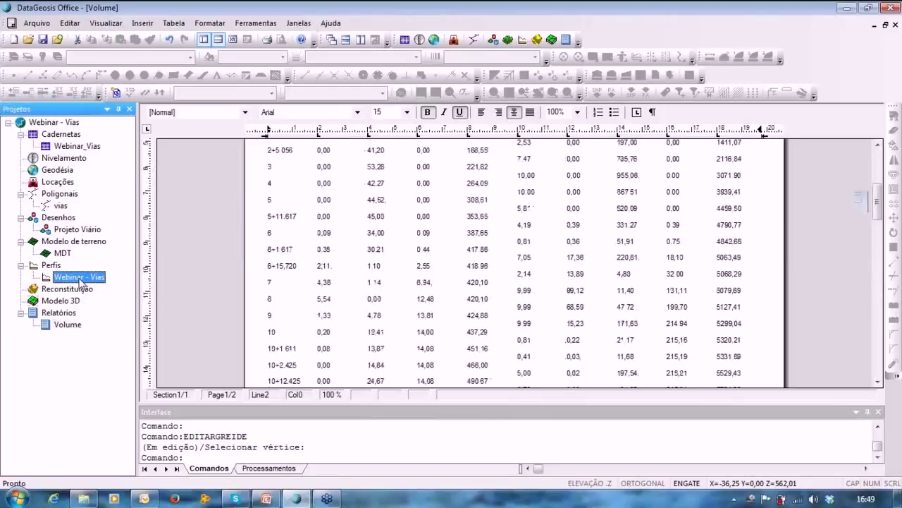
Reopen the Webinar - Vias profile and create the earthworks service-note report 'Nota de Serviço'.
double_click(78, 278)
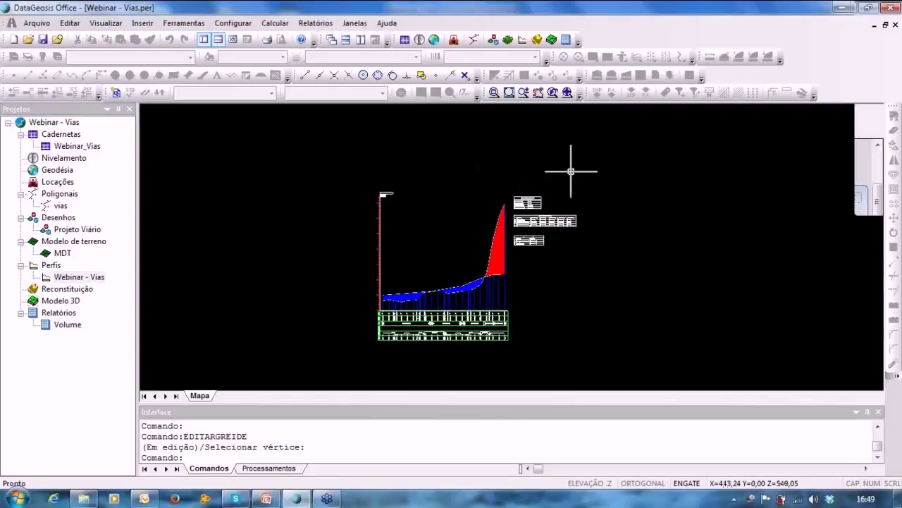
click(315, 22)
mouse_move(349, 24)
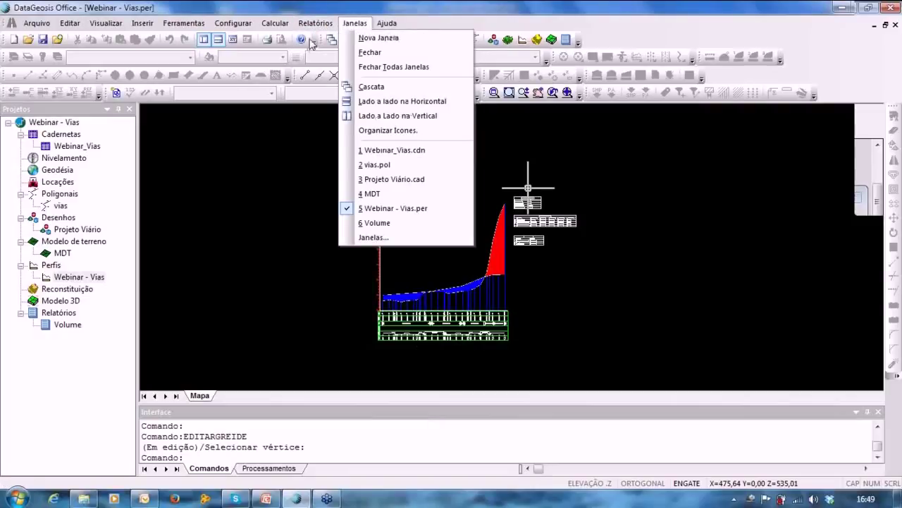
mouse_move(315, 22)
click(359, 38)
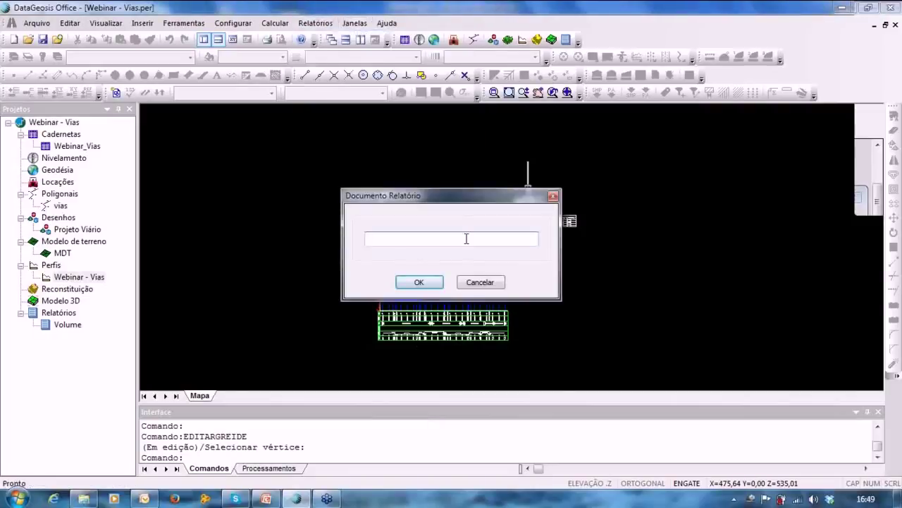
text(Nota de Serviço)
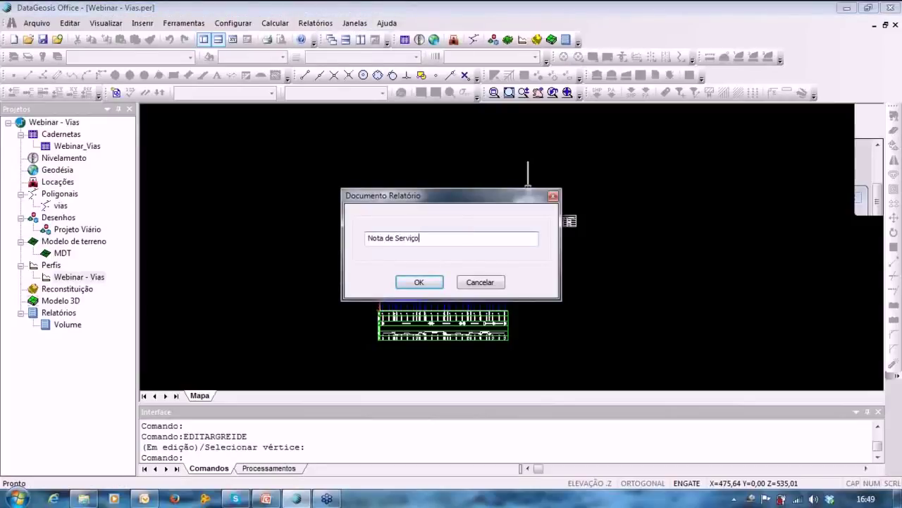
key(Return)
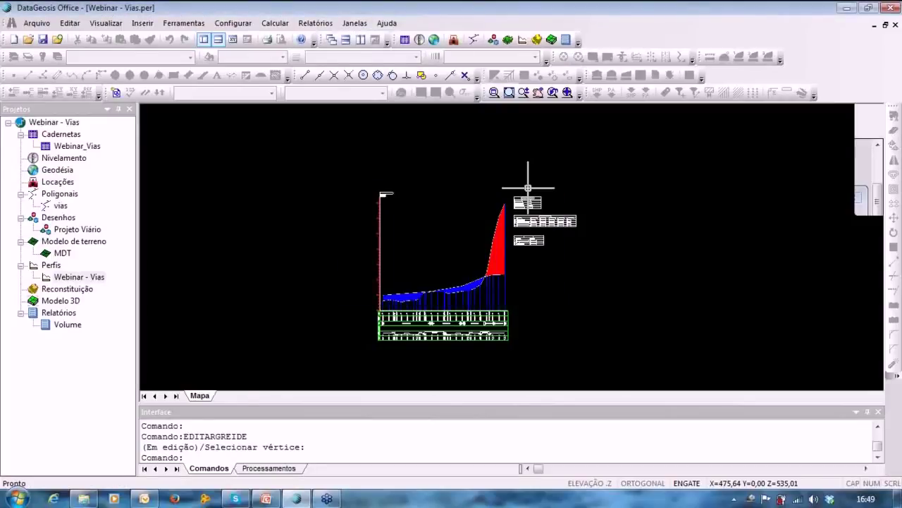
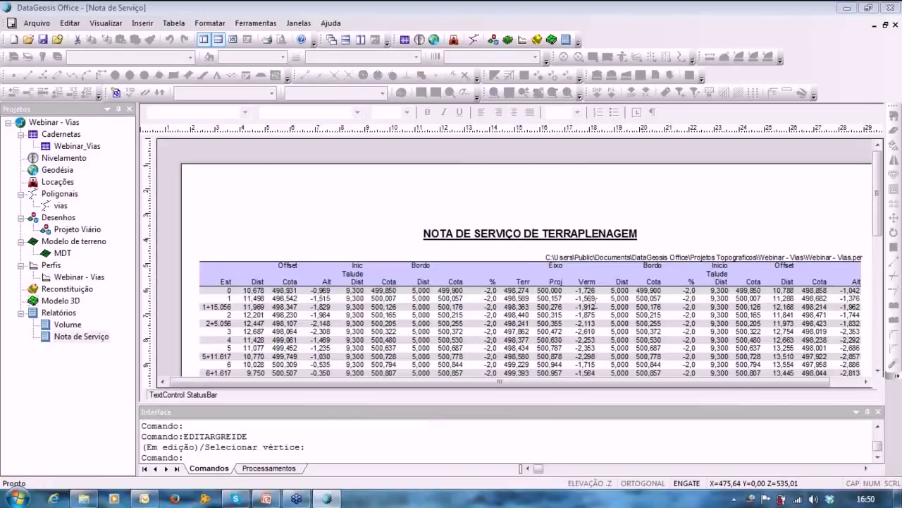
Scroll through the Nota de Serviço station rows, then return to the Webinar - Vias profile.
click(594, 301)
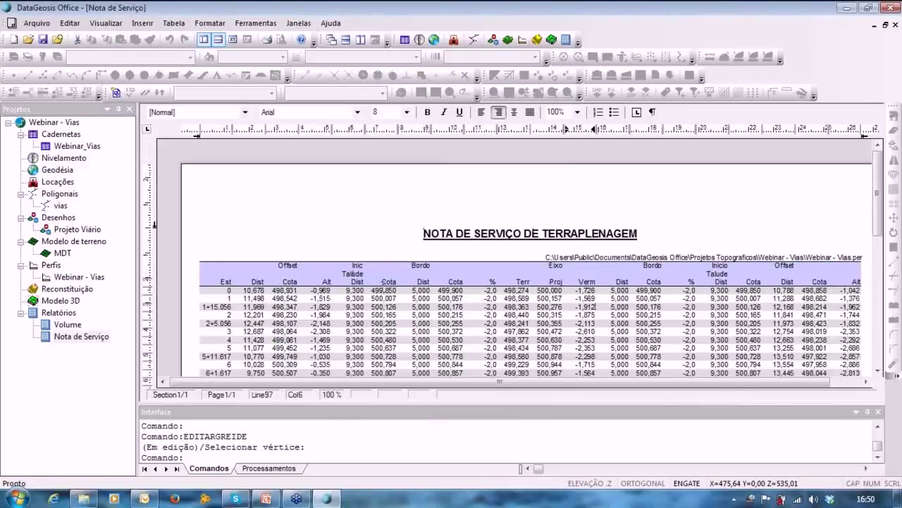
scroll(382, 284, down, 2)
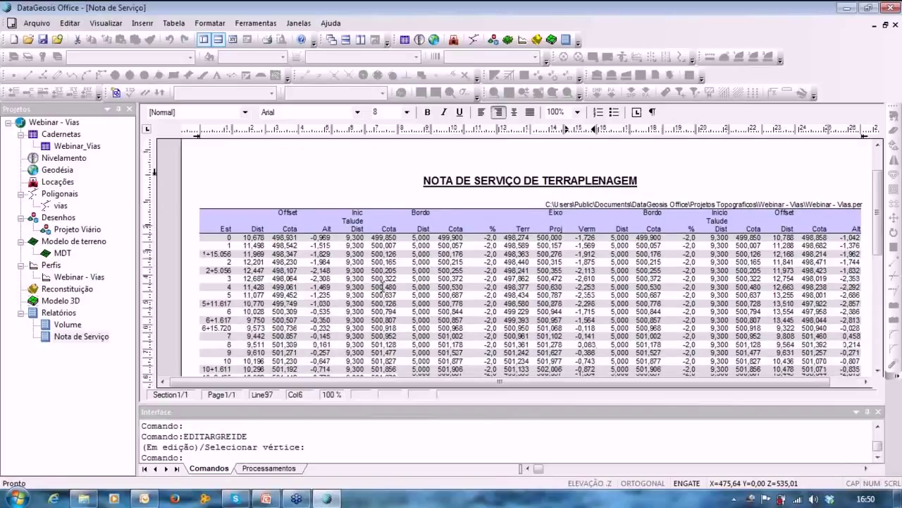
scroll(381, 286, down, 6)
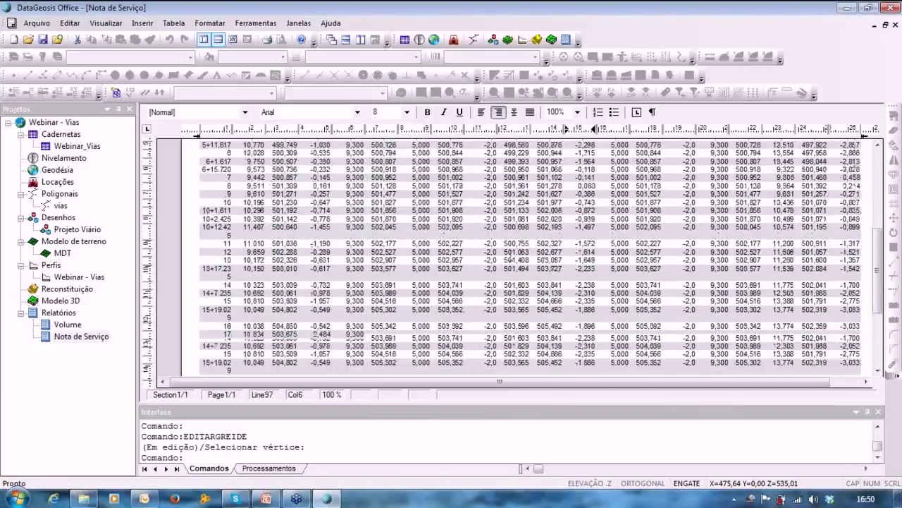
scroll(585, 328, up, 6)
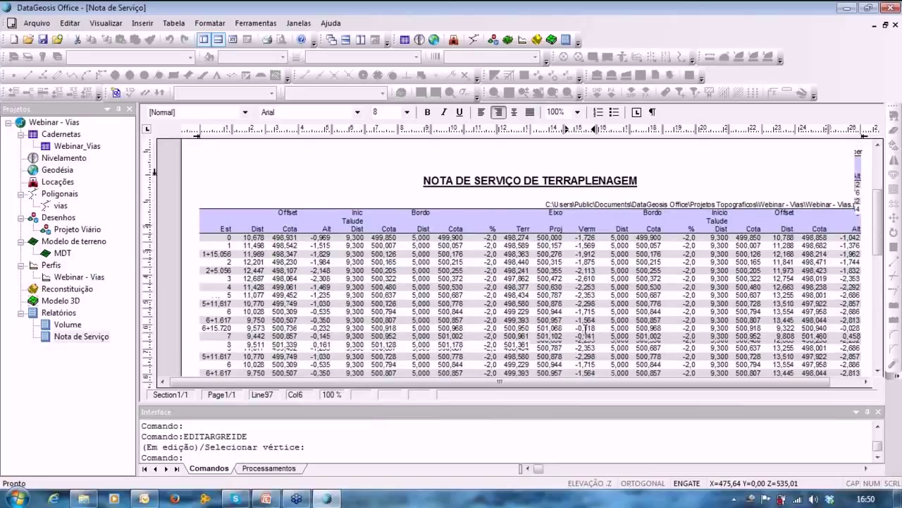
scroll(585, 328, down, 2)
click(70, 278)
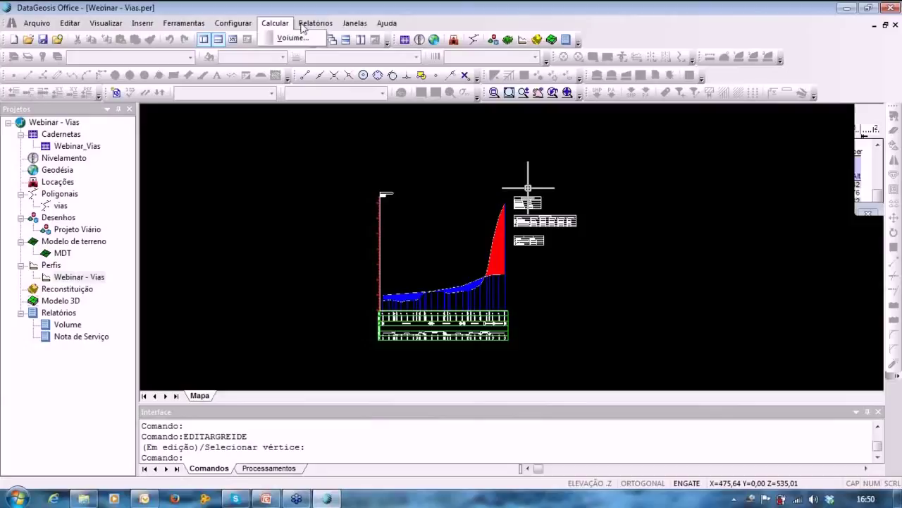
click(315, 23)
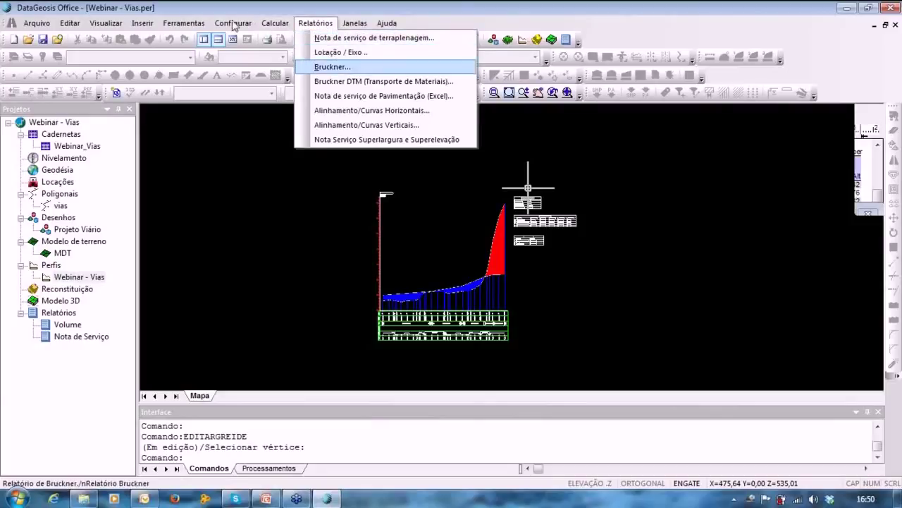
In Configurar > Bruckner, enable calculation and drawing with expansion and compression factors of 30.
click(196, 23)
mouse_move(233, 23)
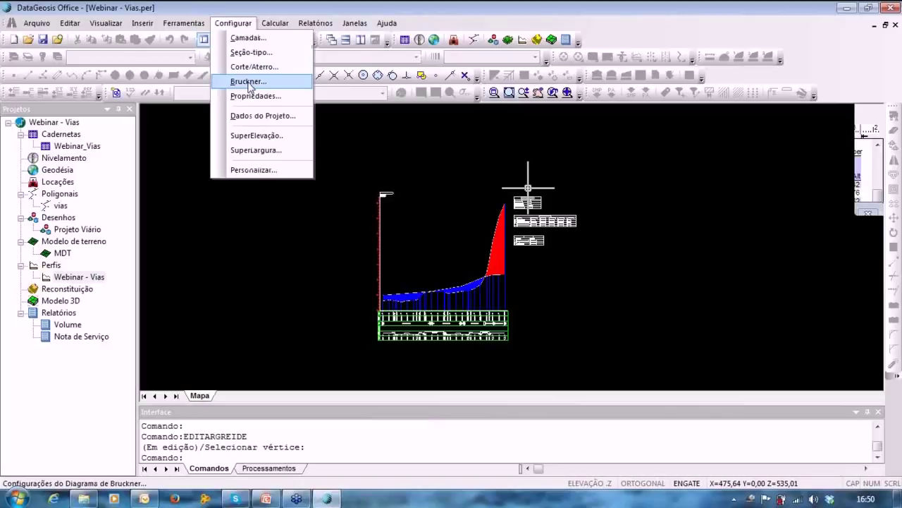
click(248, 81)
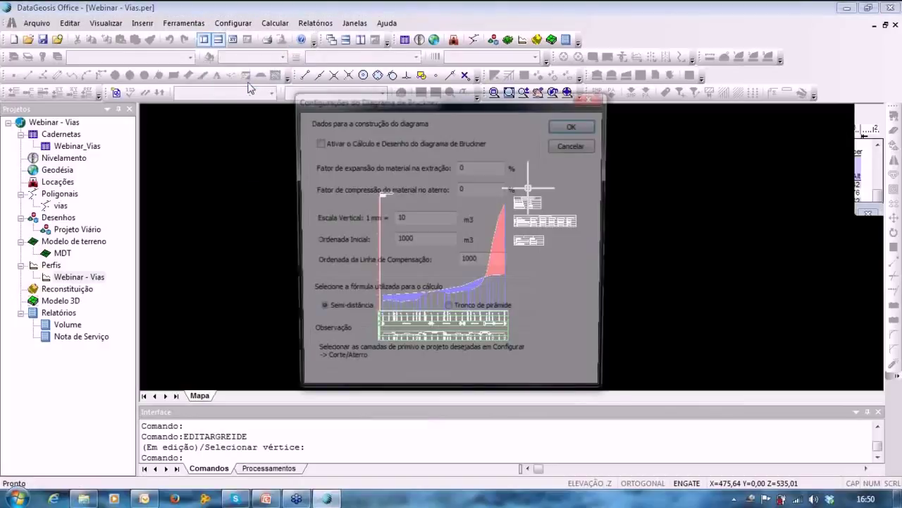
drag(457, 87, 487, 71)
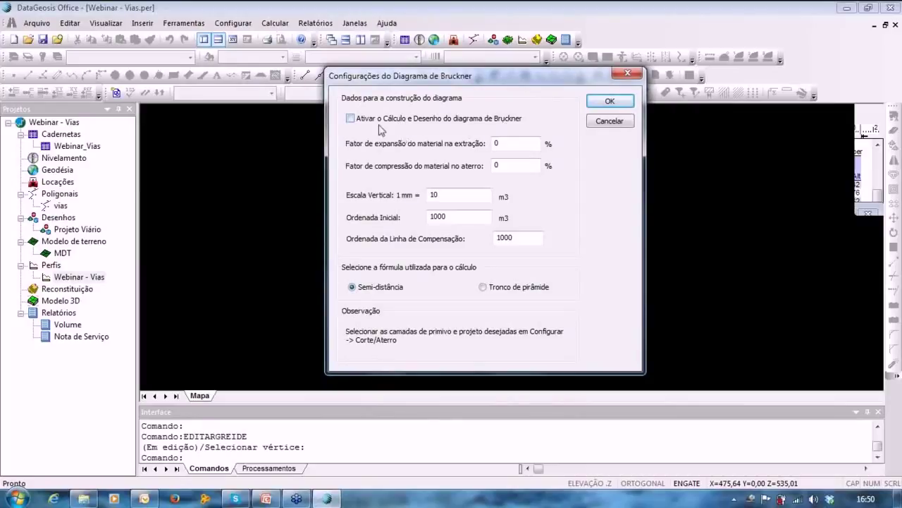
click(361, 122)
double_click(511, 144)
text(30)
key(Tab)
text(3)
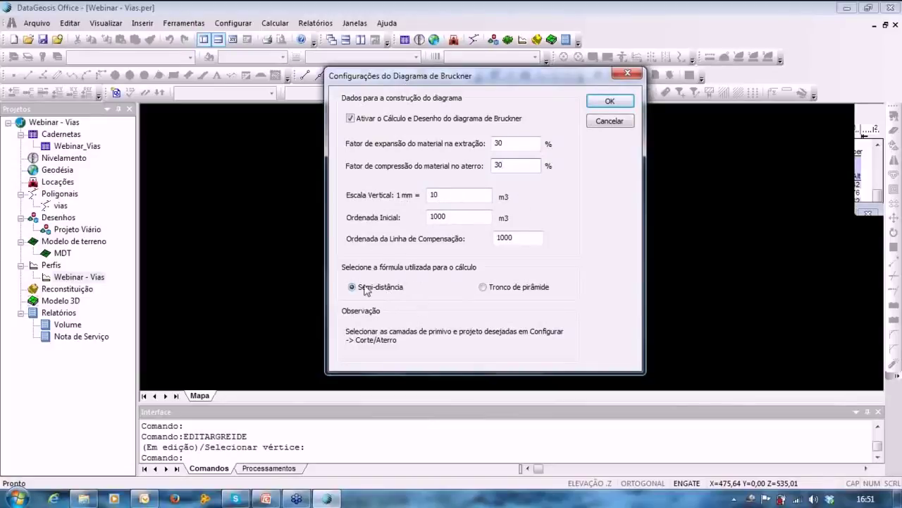
click(597, 106)
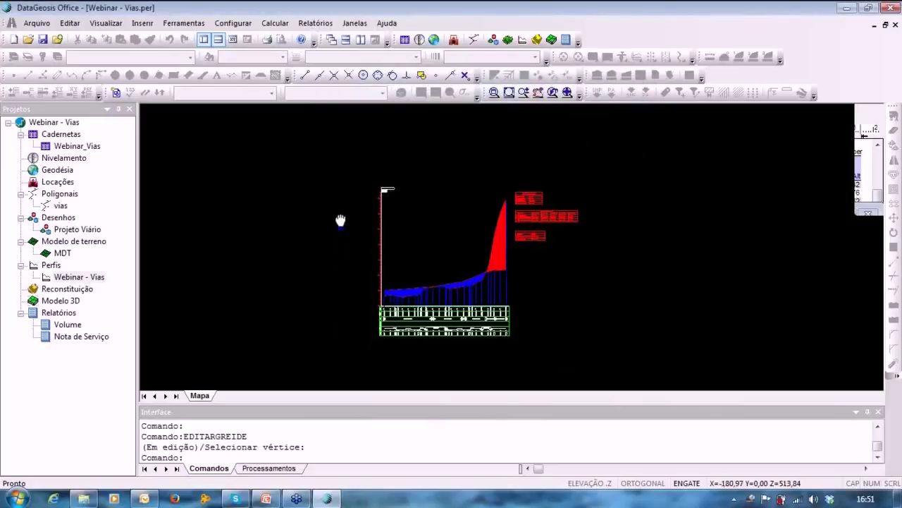
Generate the Bruckner report named 'Bruckner'.
middle_drag(340, 221, 343, 216)
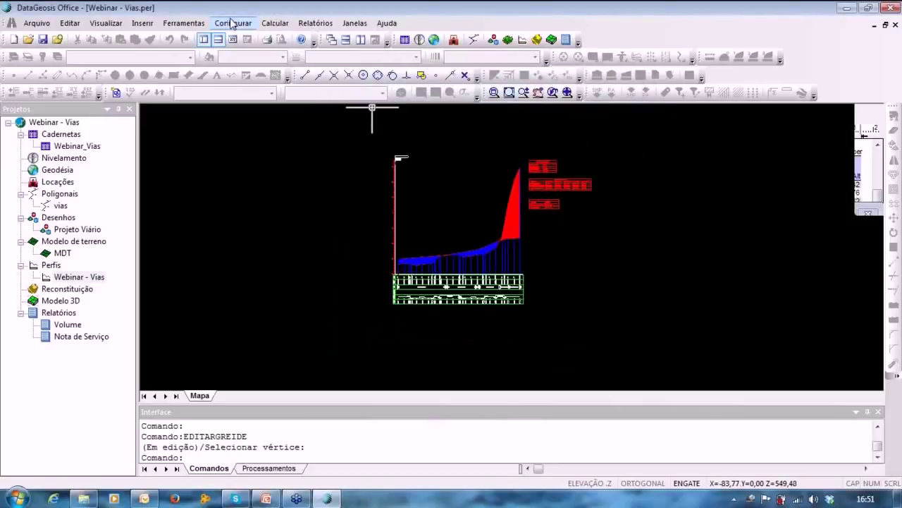
click(308, 23)
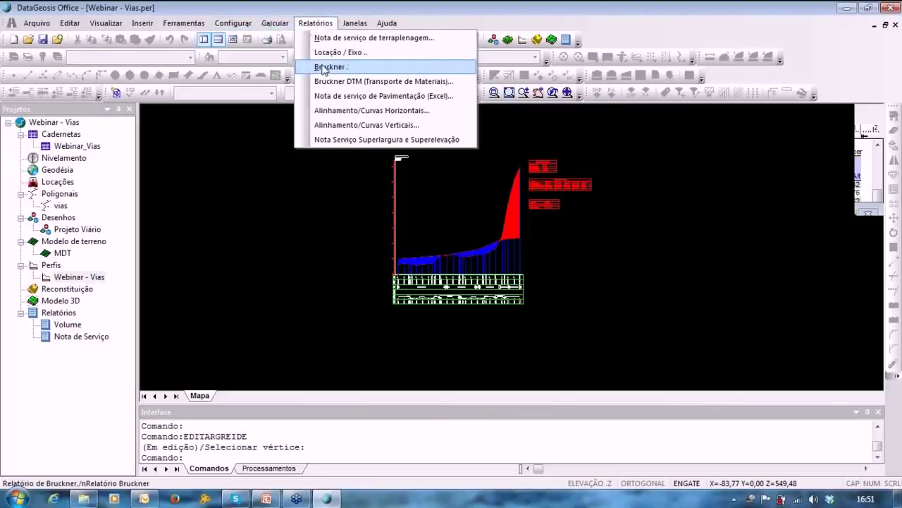
click(329, 67)
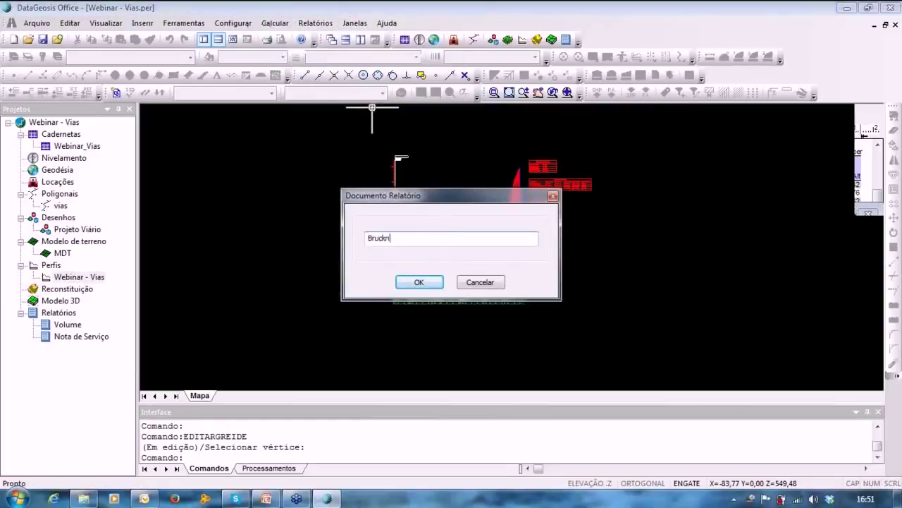
key(Return)
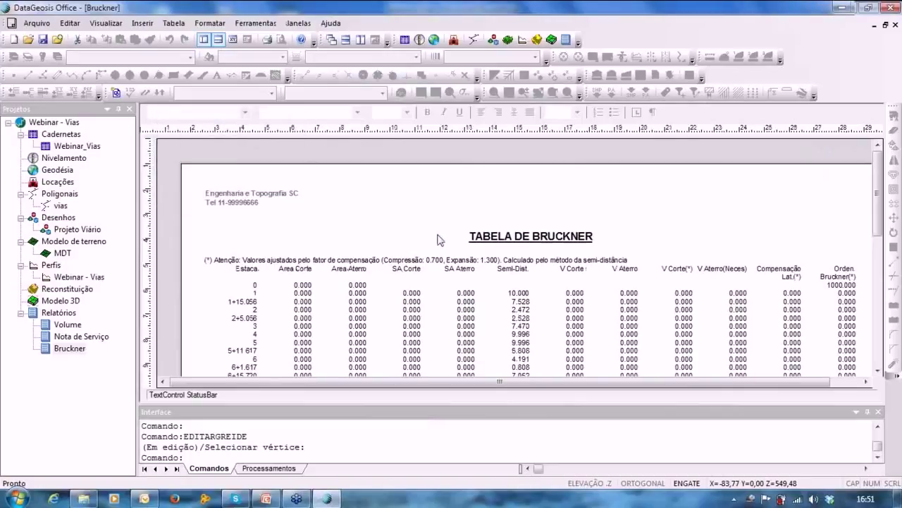
Review the Bruckner table (compression 0.700, expansion 1.300) and reopen the Webinar - Vias profile.
scroll(444, 233, down, 5)
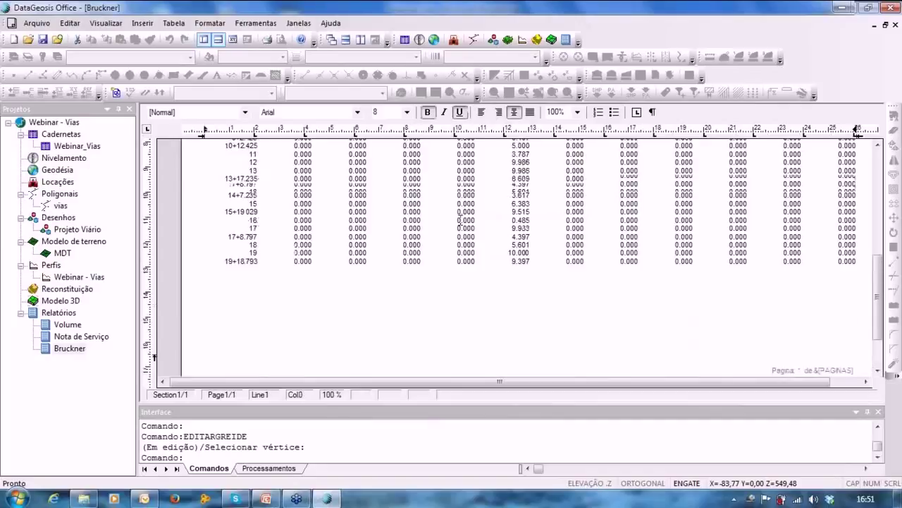
scroll(461, 221, up, 3)
scroll(460, 221, up, 5)
double_click(79, 276)
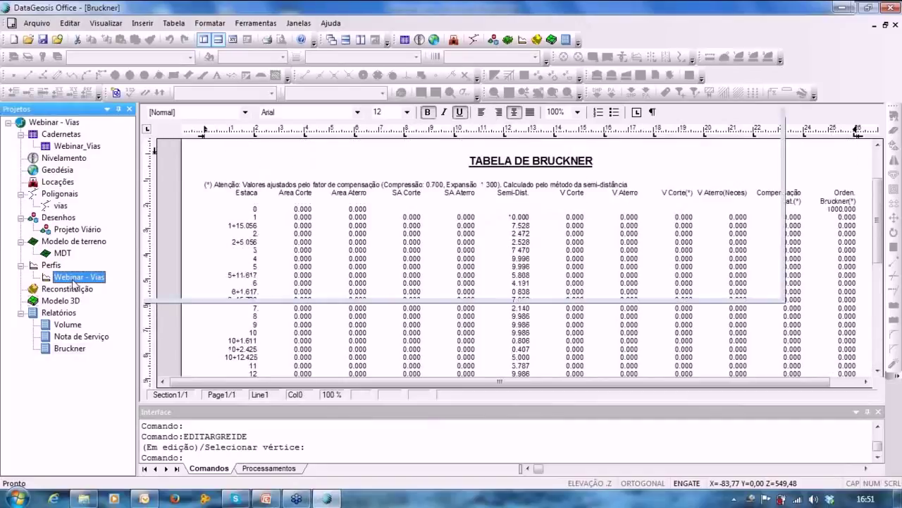
click(275, 24)
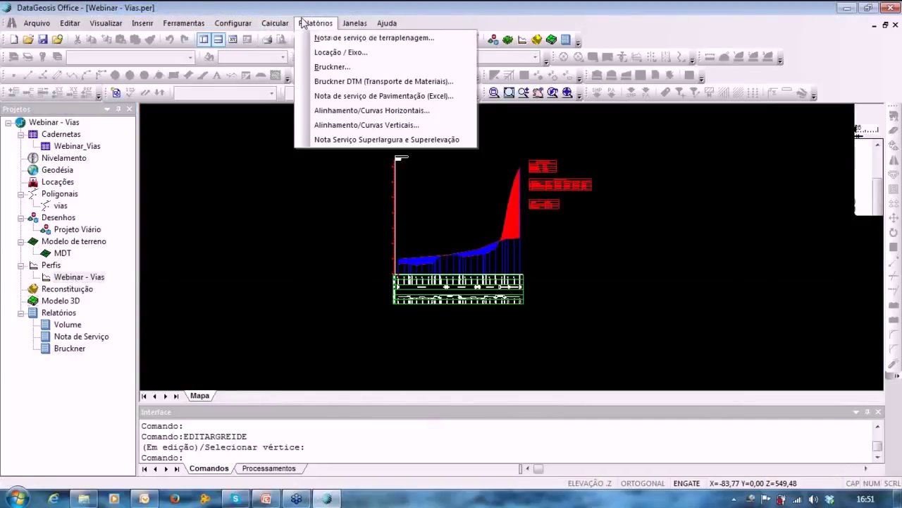
In the superelevation settings, enable superelevation and superwidening for curves 1 and 2.
mouse_move(229, 24)
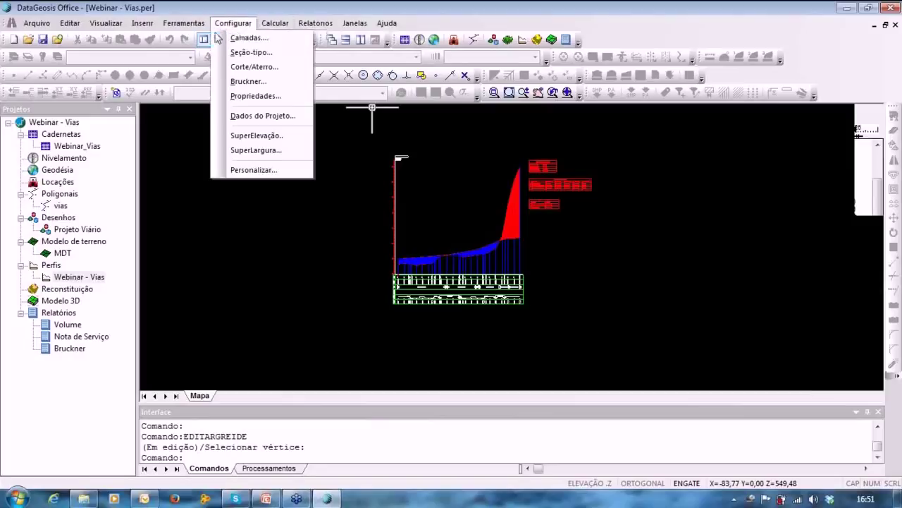
click(257, 136)
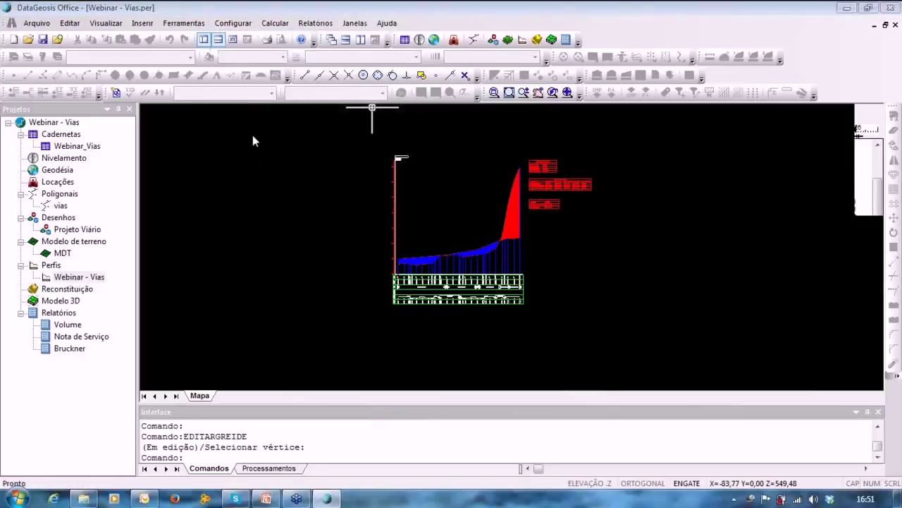
click(339, 104)
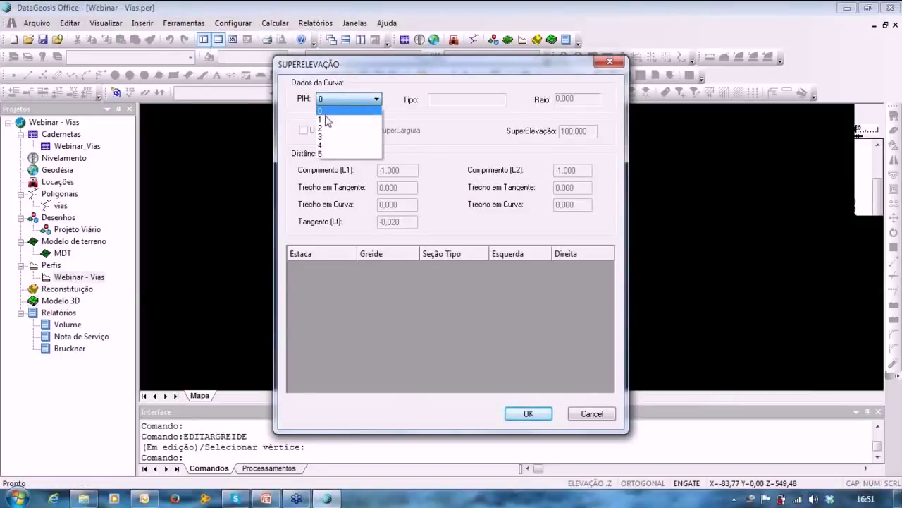
click(326, 124)
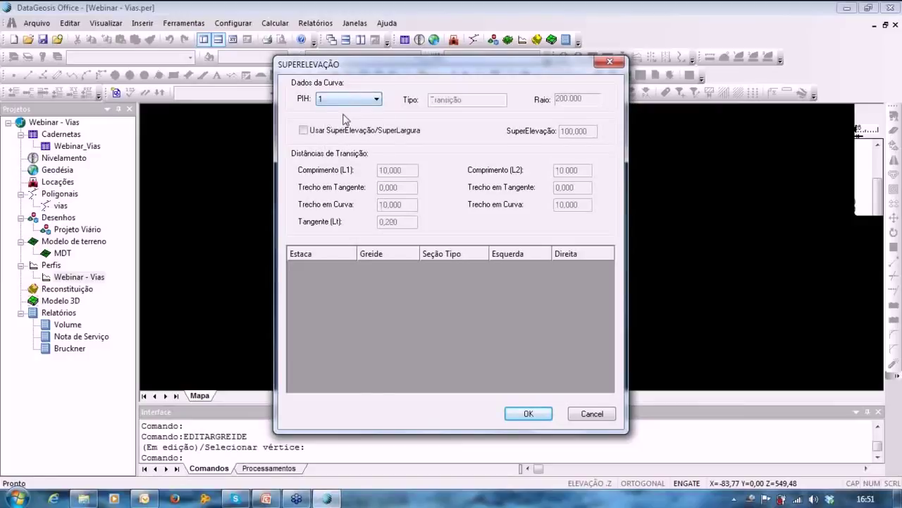
click(317, 131)
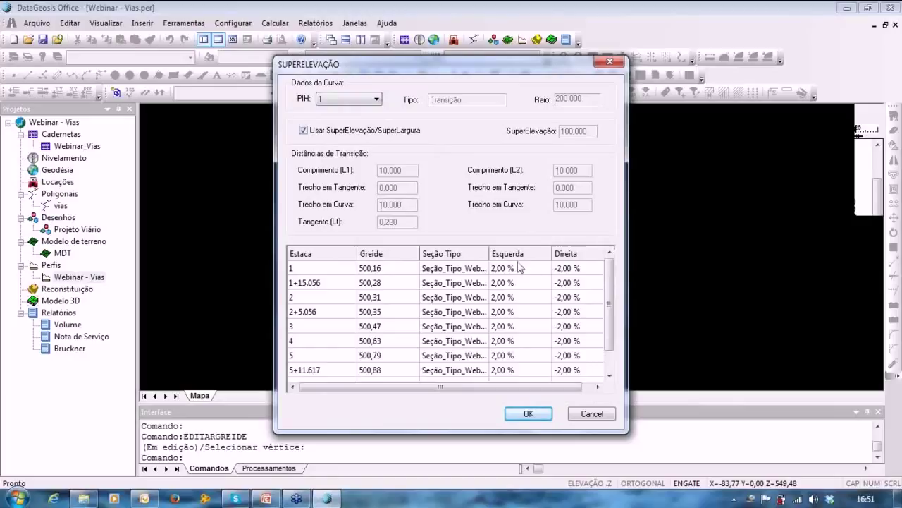
mouse_move(611, 278)
mouse_down()
mouse_move(613, 299)
mouse_move(610, 269)
mouse_up()
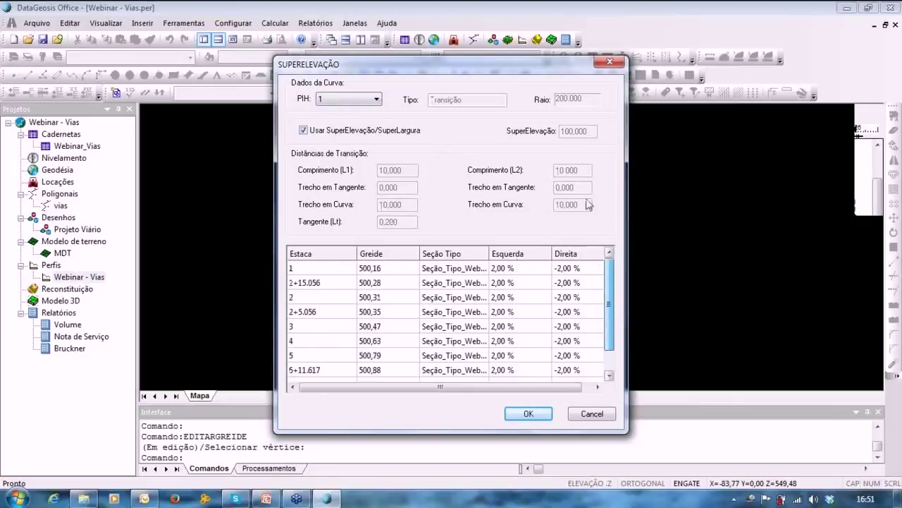
click(338, 101)
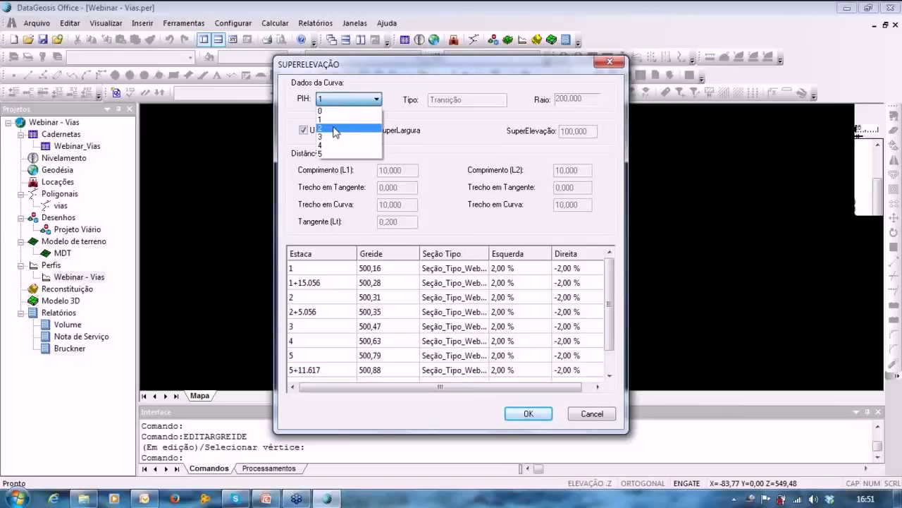
click(336, 130)
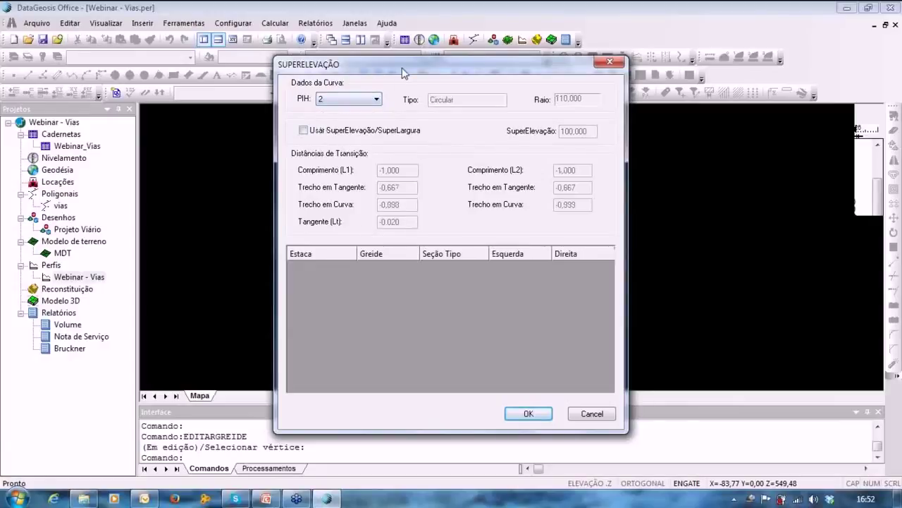
mouse_move(401, 69)
mouse_down()
mouse_move(458, 75)
mouse_move(395, 29)
mouse_move(410, 60)
mouse_up()
click(331, 122)
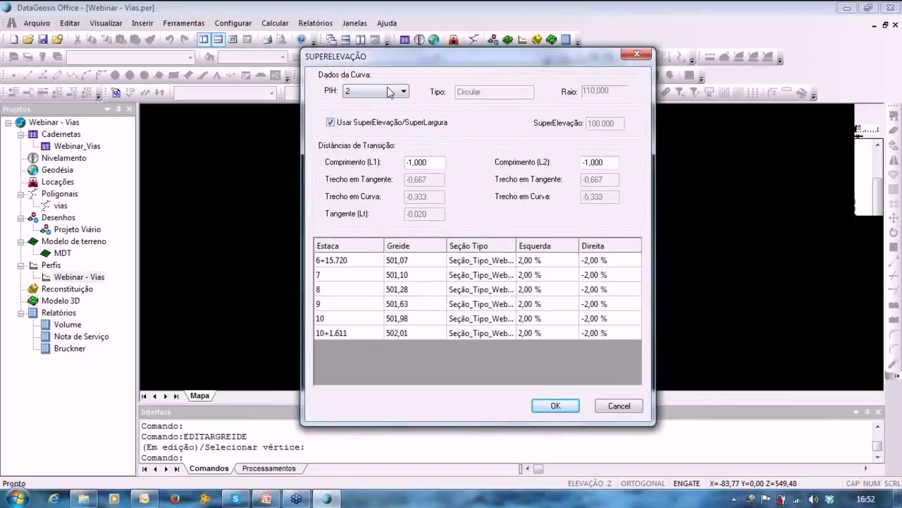
click(544, 259)
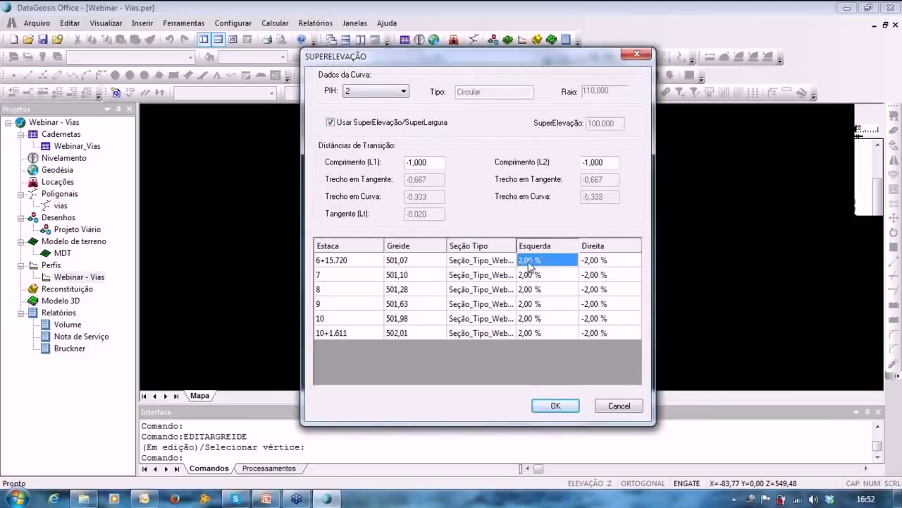
Turn on superelevation for curves 3 and 4, checking curve 3's cross-slopes, and apply.
click(384, 92)
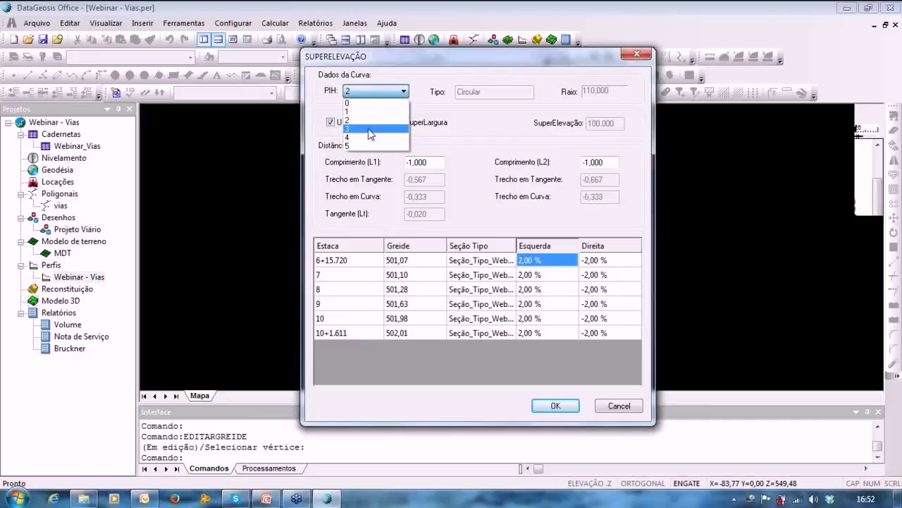
click(349, 128)
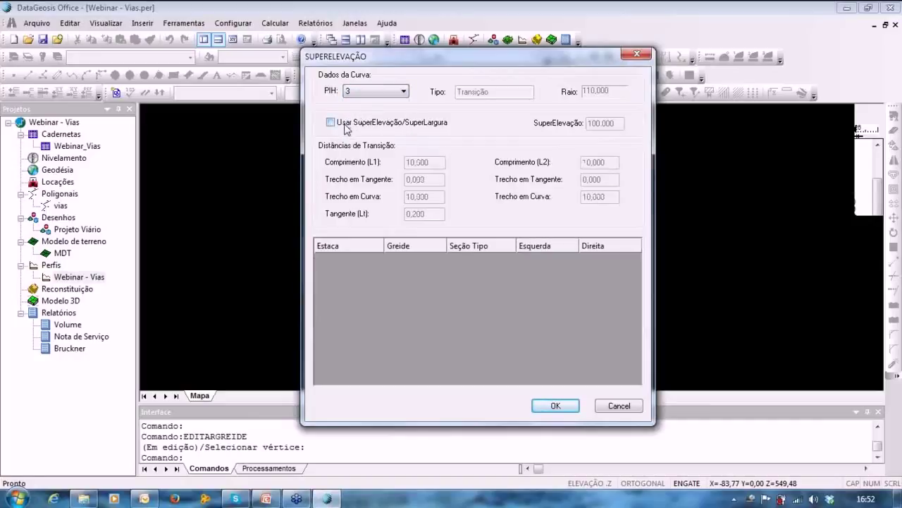
click(347, 124)
click(553, 260)
click(612, 260)
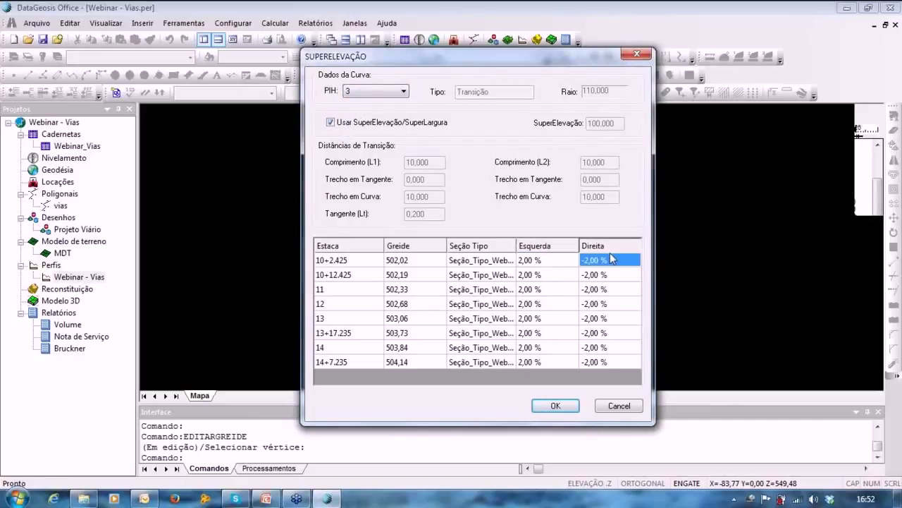
click(367, 93)
click(345, 137)
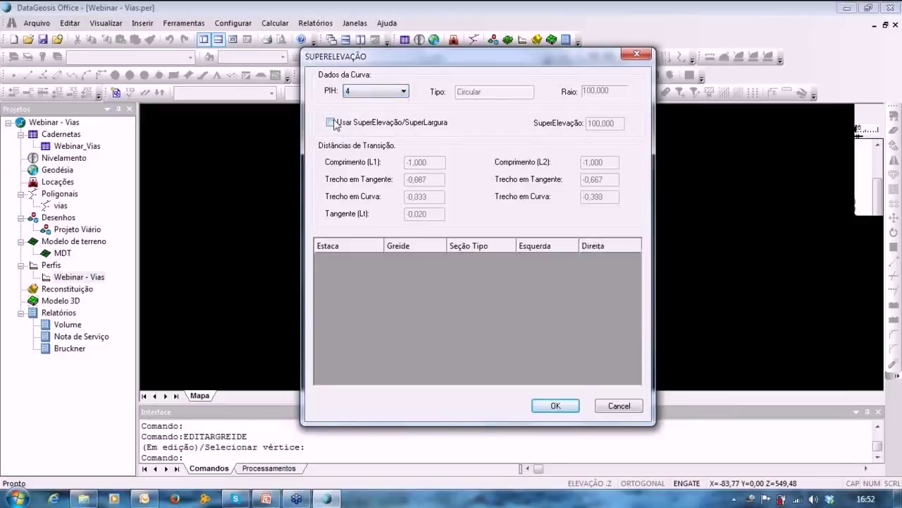
click(336, 124)
click(550, 411)
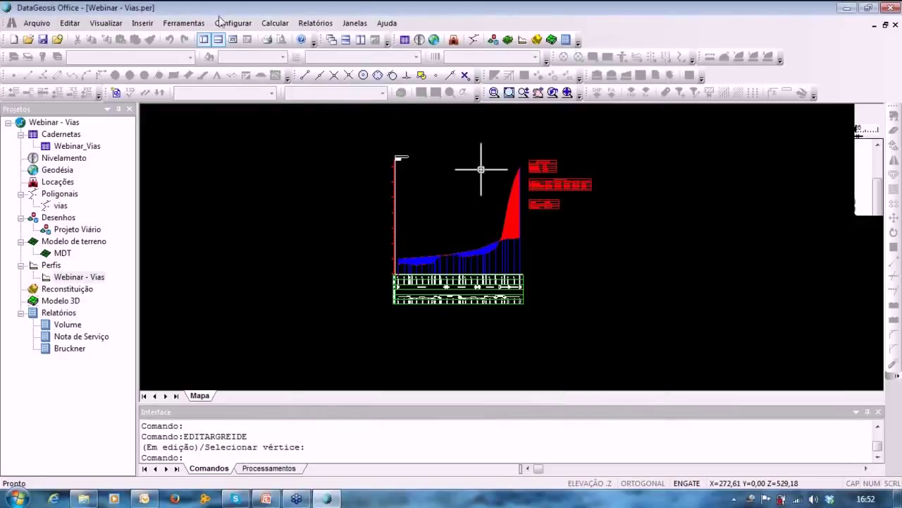
click(233, 23)
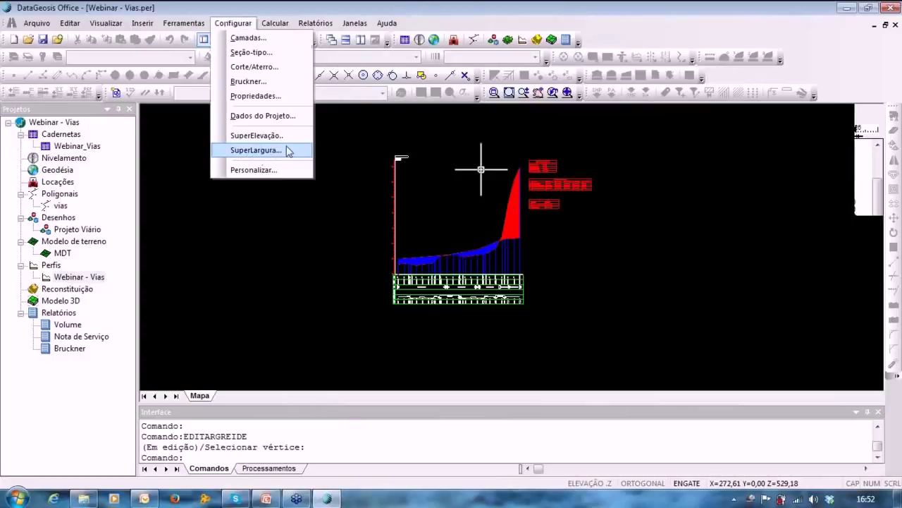
Review superwidths for curves 1, 2, 3 and 5, then apply curve 4's 1,400 superwidth.
click(248, 151)
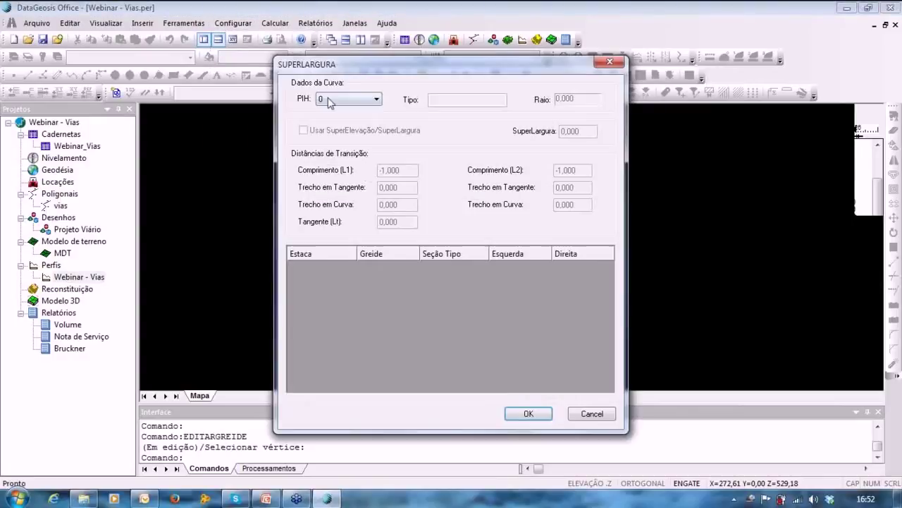
click(338, 99)
click(326, 120)
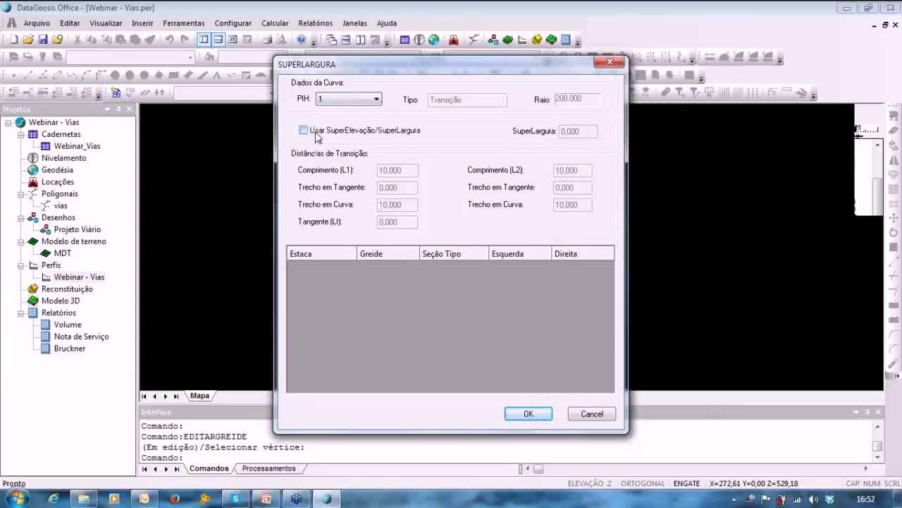
click(347, 99)
click(318, 129)
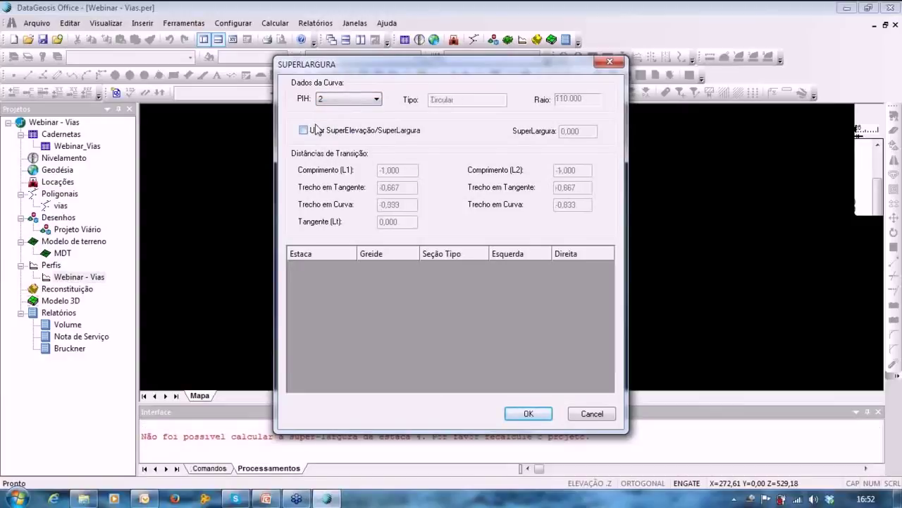
click(346, 99)
click(323, 138)
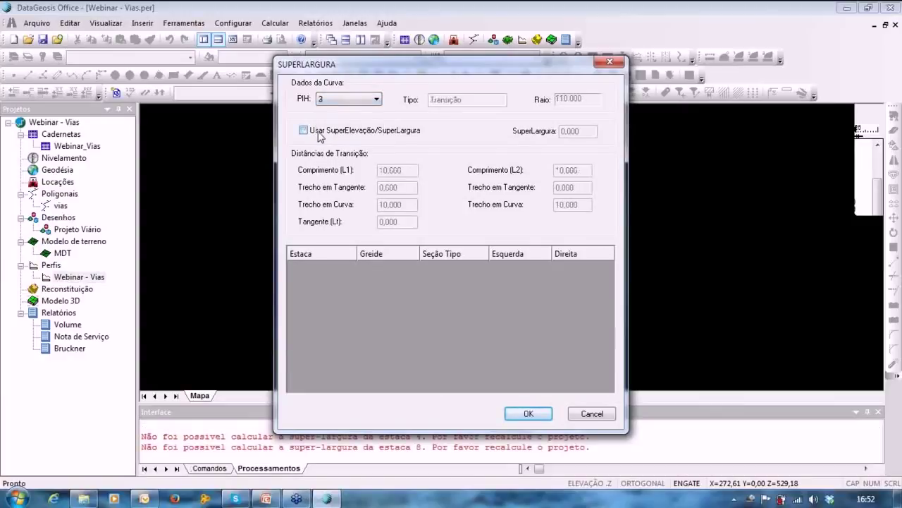
click(337, 101)
click(331, 153)
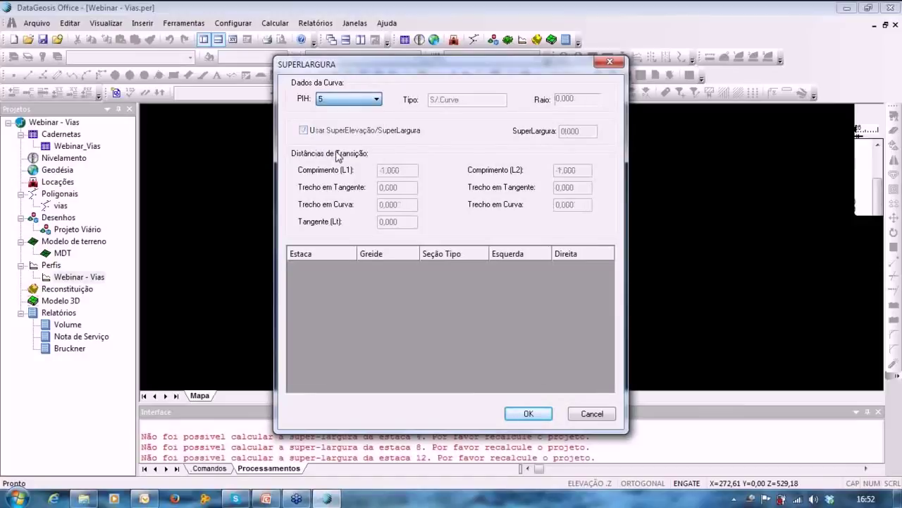
click(336, 100)
click(330, 146)
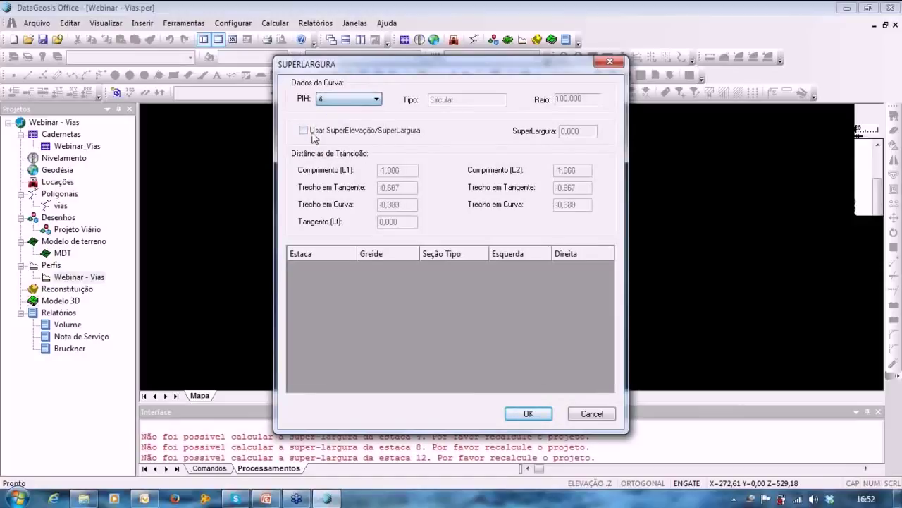
click(522, 414)
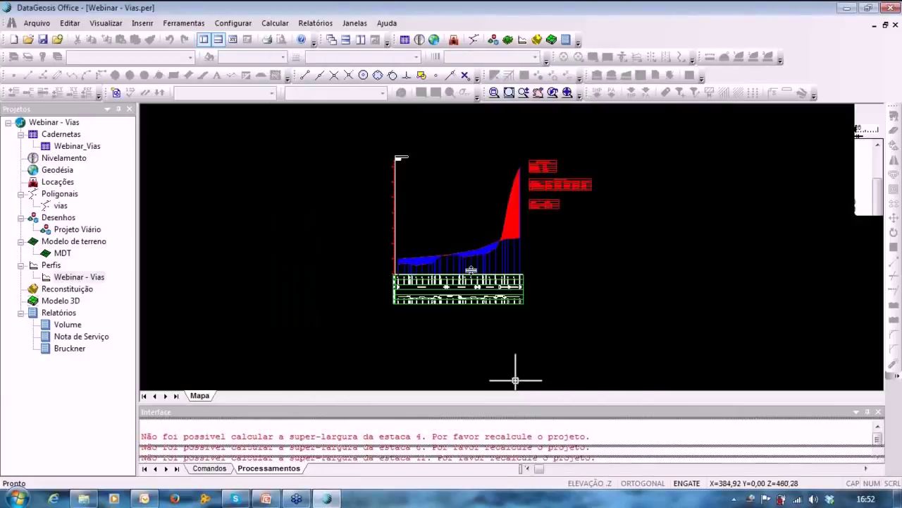
Create the Excel paving service-note report 'Pavimentacao' using report model ModeloA.
click(328, 25)
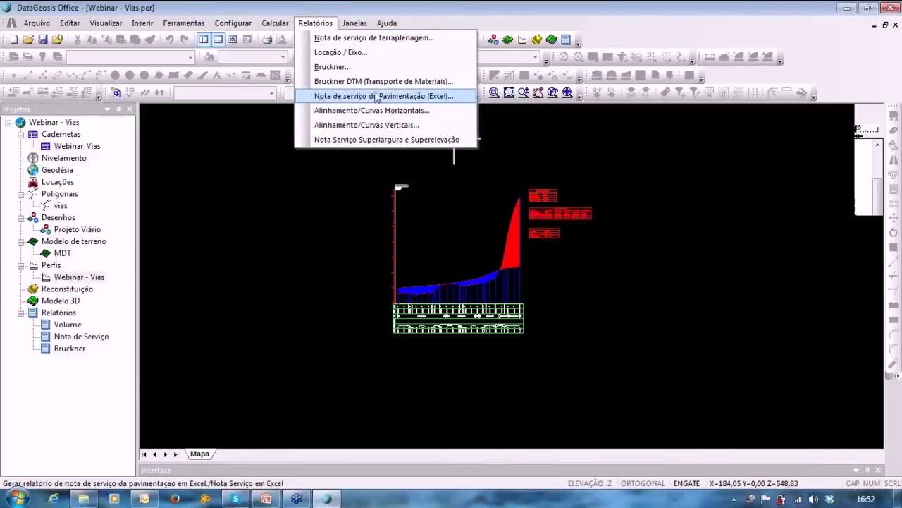
click(378, 97)
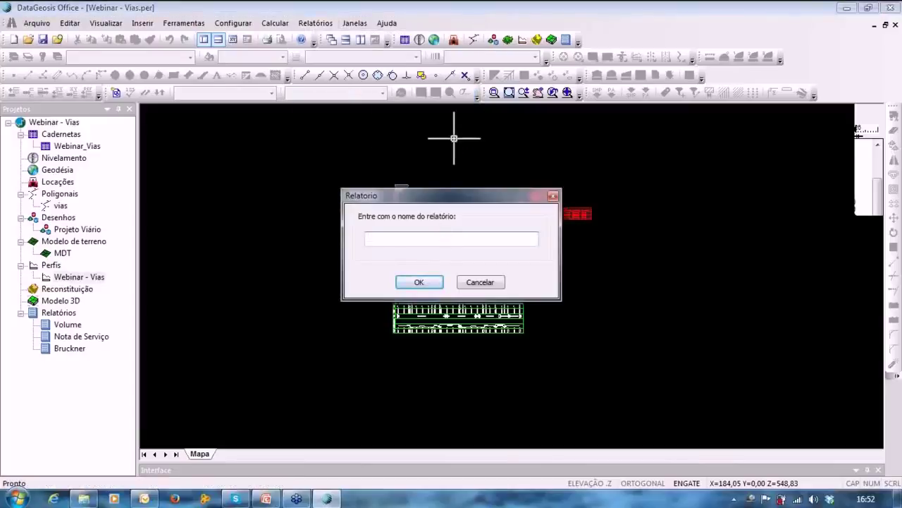
text(Pavi)
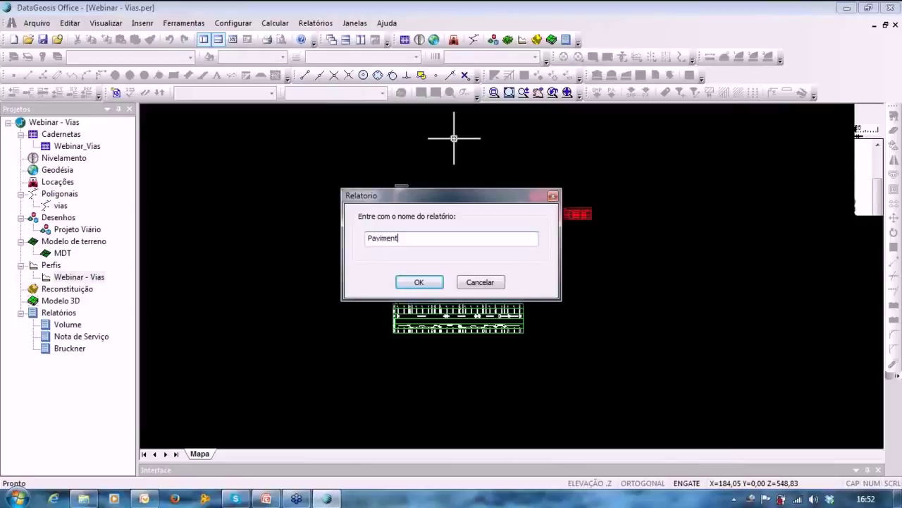
text(mentacao)
key(Return)
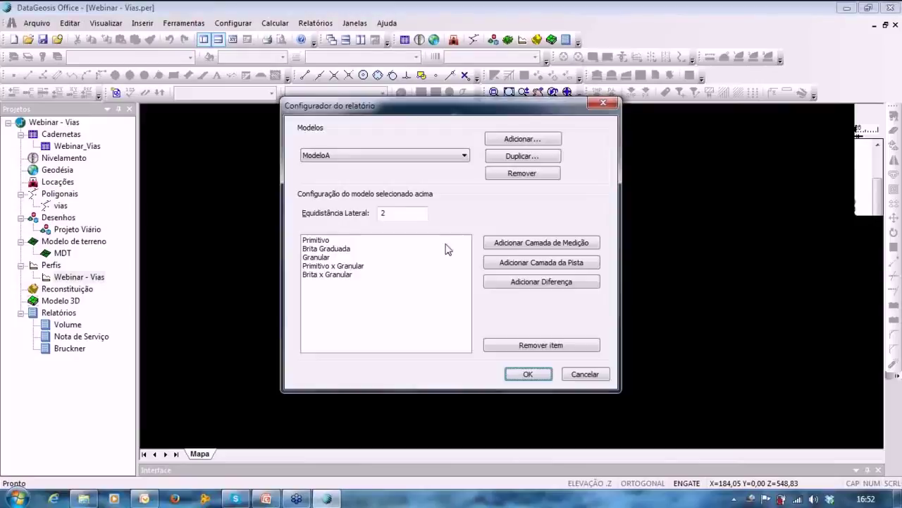
click(341, 157)
click(321, 167)
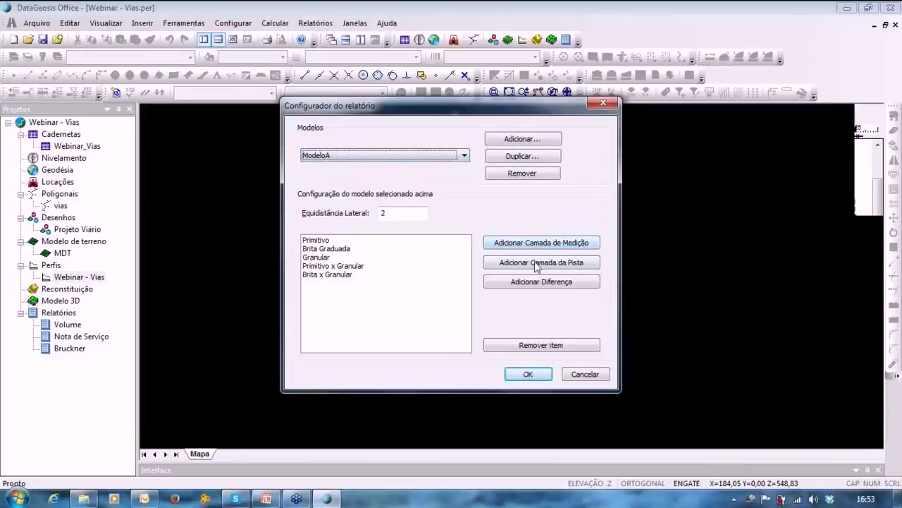
click(522, 375)
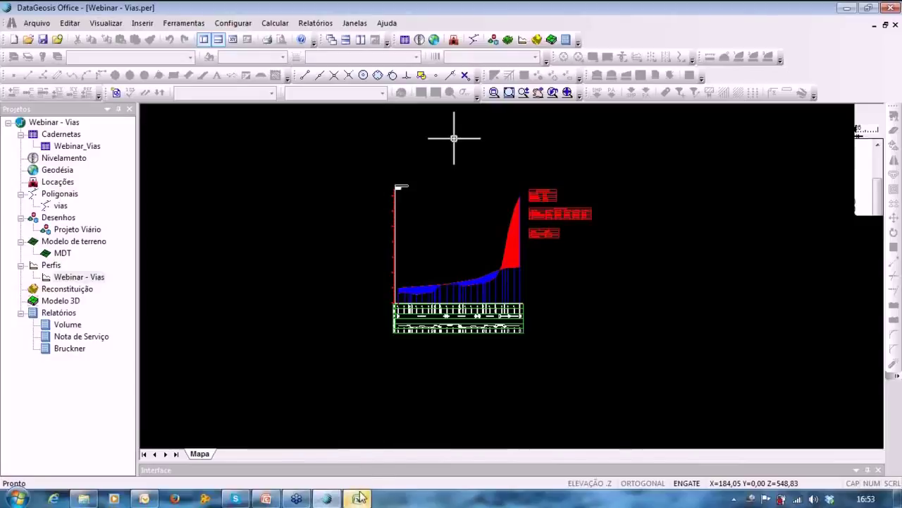
Review the paving elevation table on Plan1 and Plan2 in Excel, then minimize the workbook.
click(359, 498)
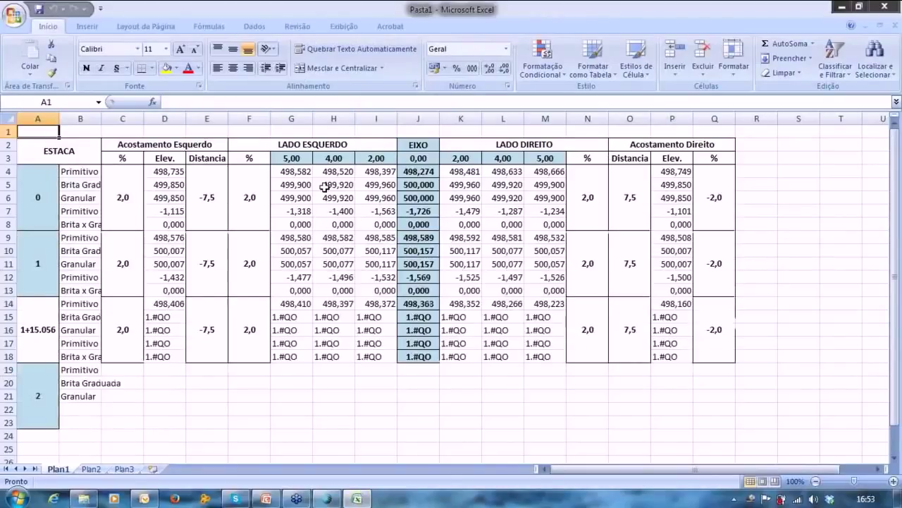
click(92, 184)
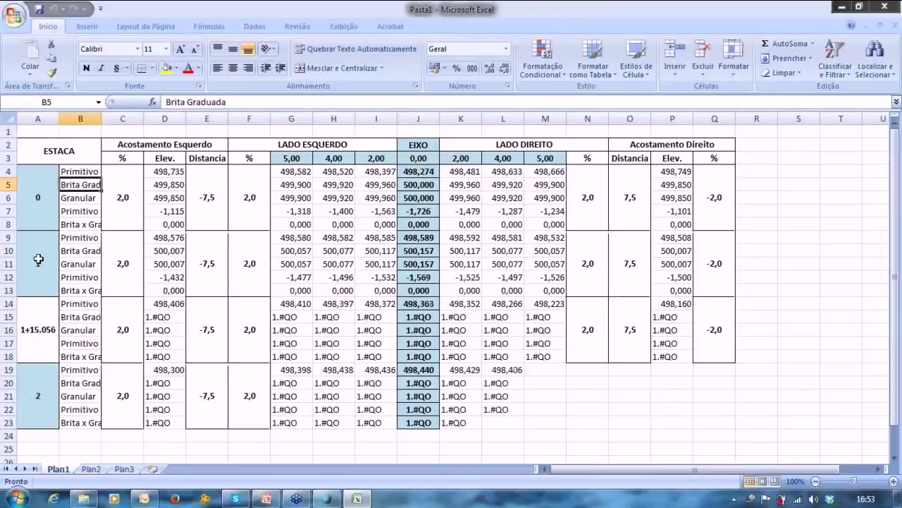
click(35, 257)
scroll(120, 280, down, 1)
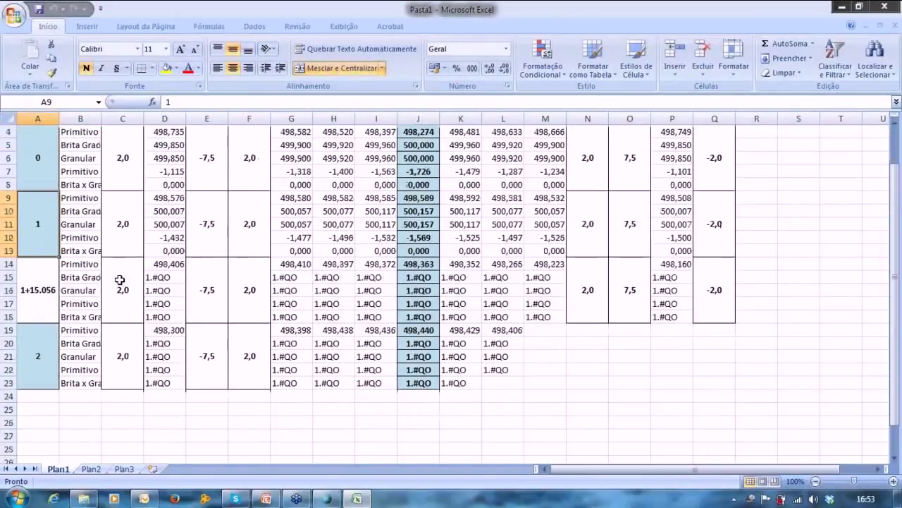
scroll(120, 280, down, 3)
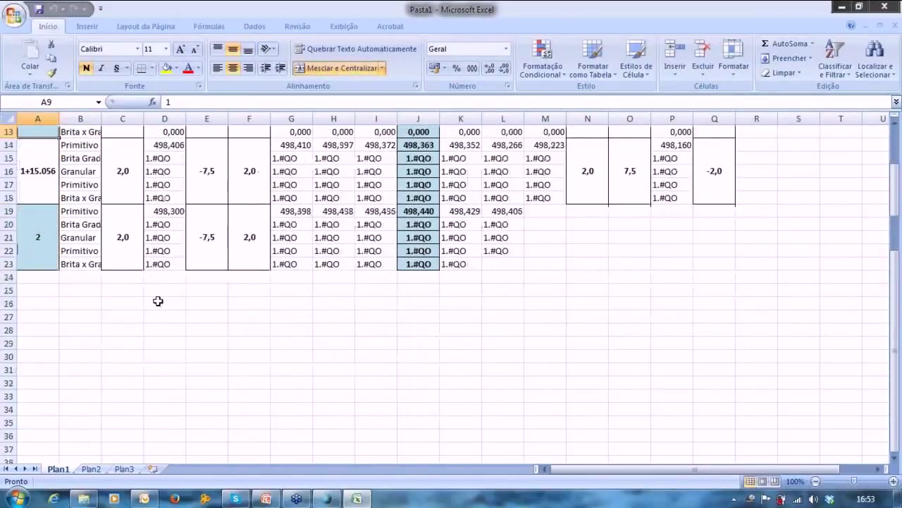
scroll(158, 302, up, 4)
click(90, 469)
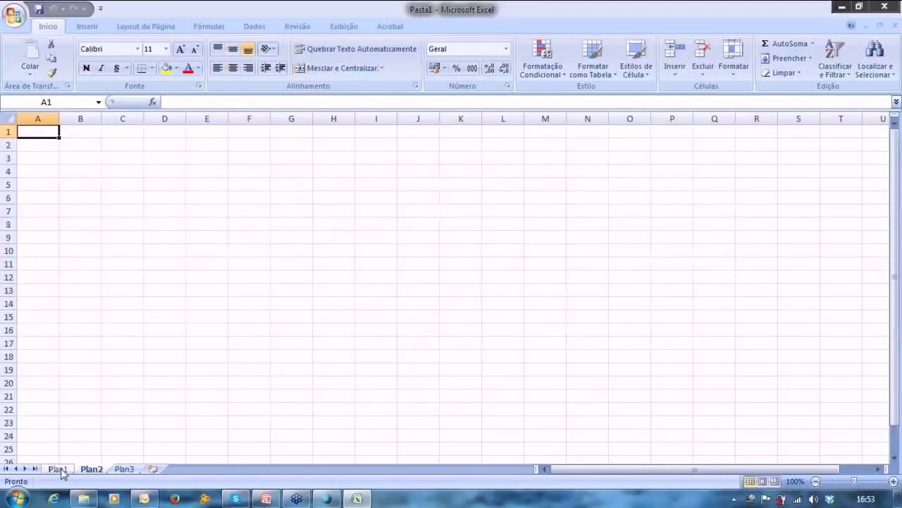
click(59, 469)
click(837, 7)
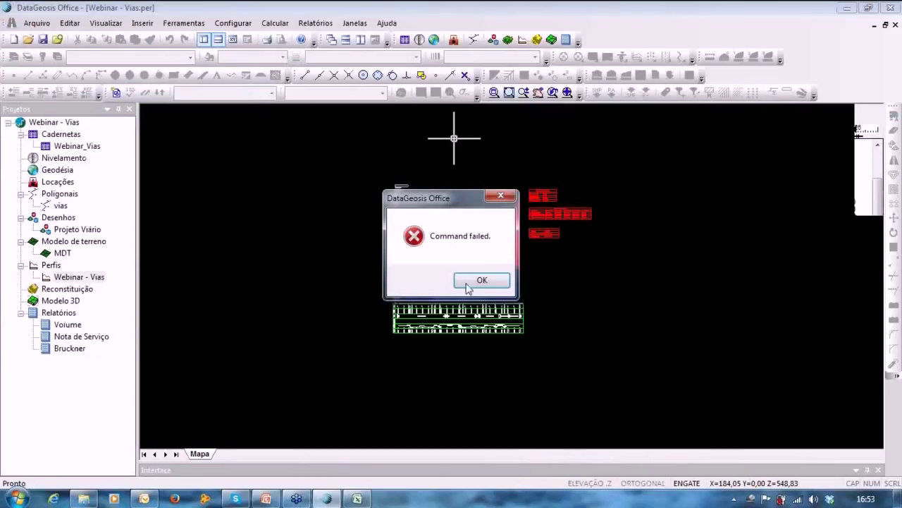
click(465, 284)
click(316, 23)
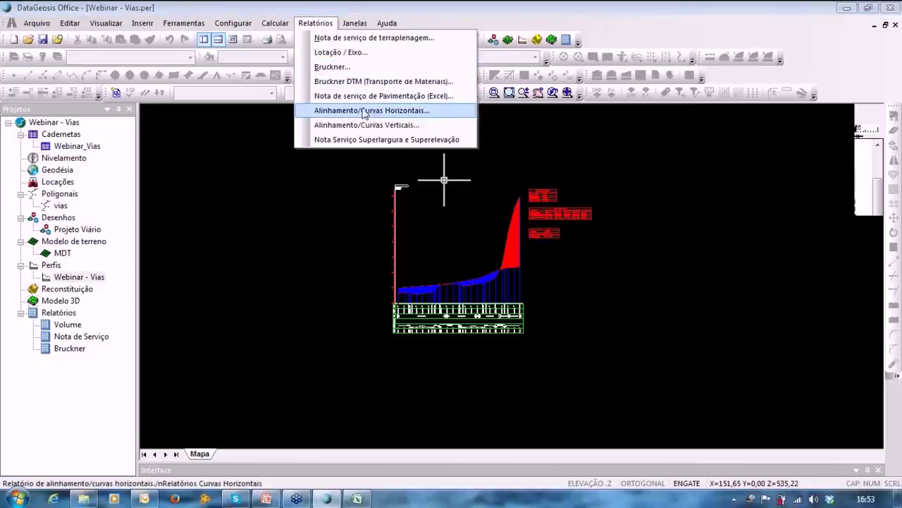
Generate the horizontal alignment report named 'Curvas Horizontais', retrying while Excel is busy.
click(364, 114)
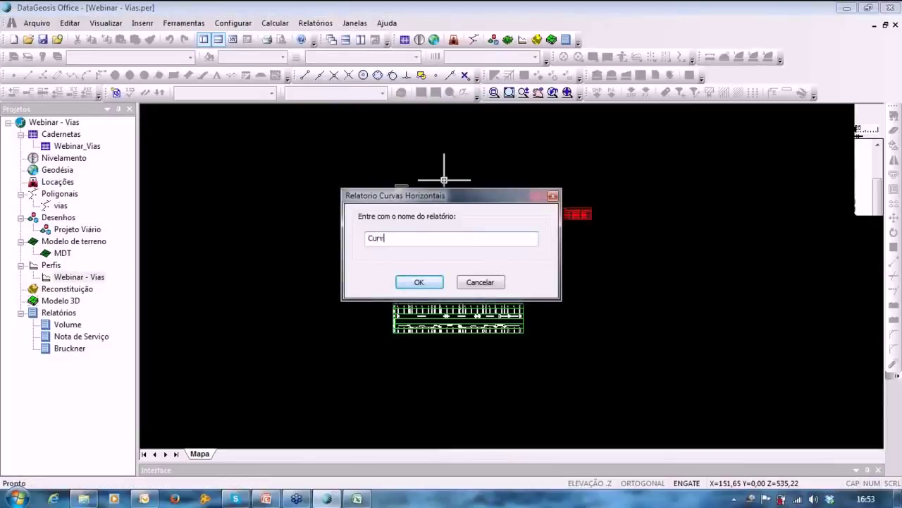
text(Curvas Horizontais)
key(Return)
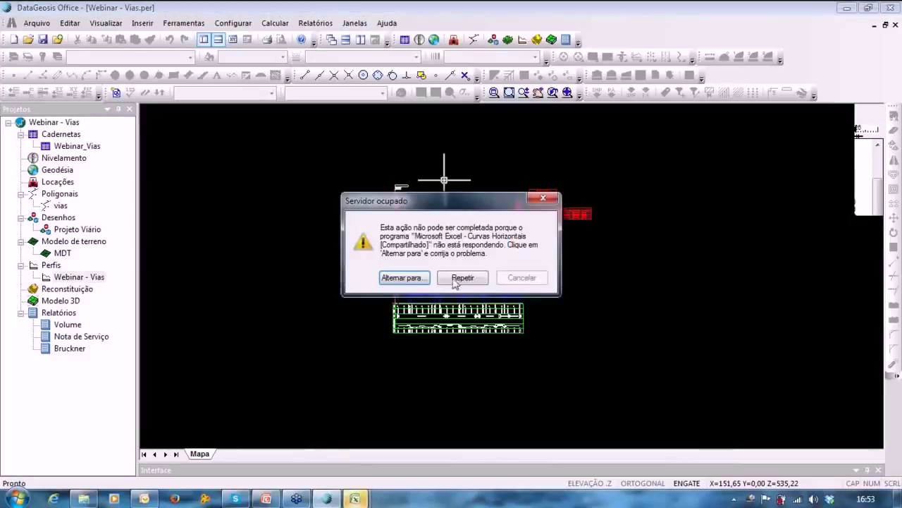
click(458, 278)
Review the Curvas Horizontais workbook in Excel past the compatibility warning, up to station 19+18.793.
click(392, 279)
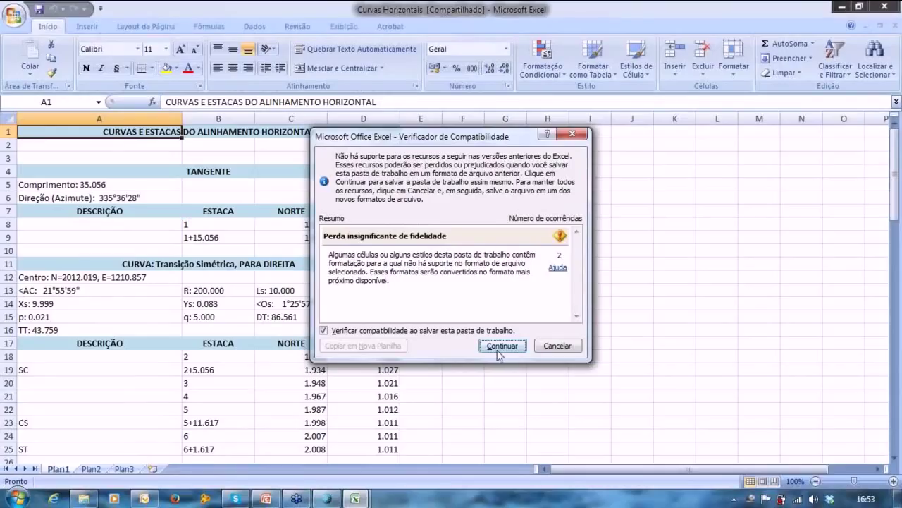
click(497, 351)
click(318, 207)
scroll(318, 207, down, 2)
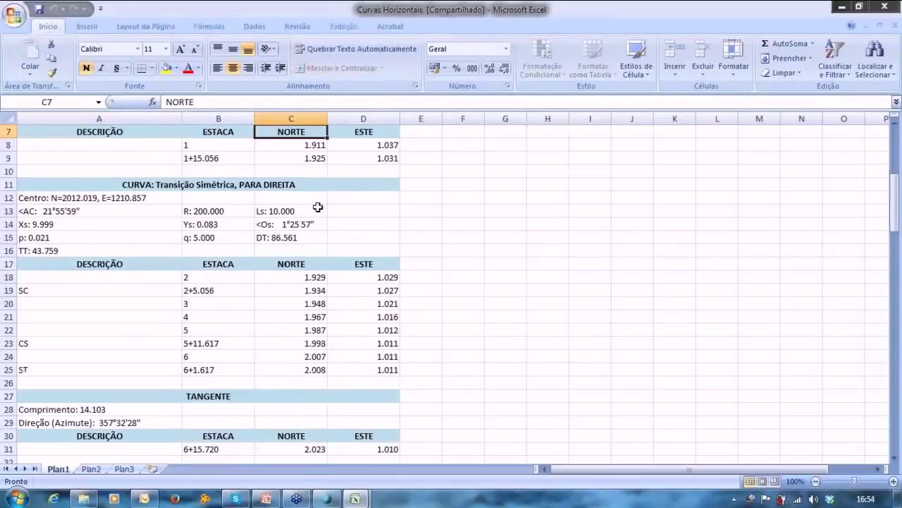
scroll(318, 207, down, 20)
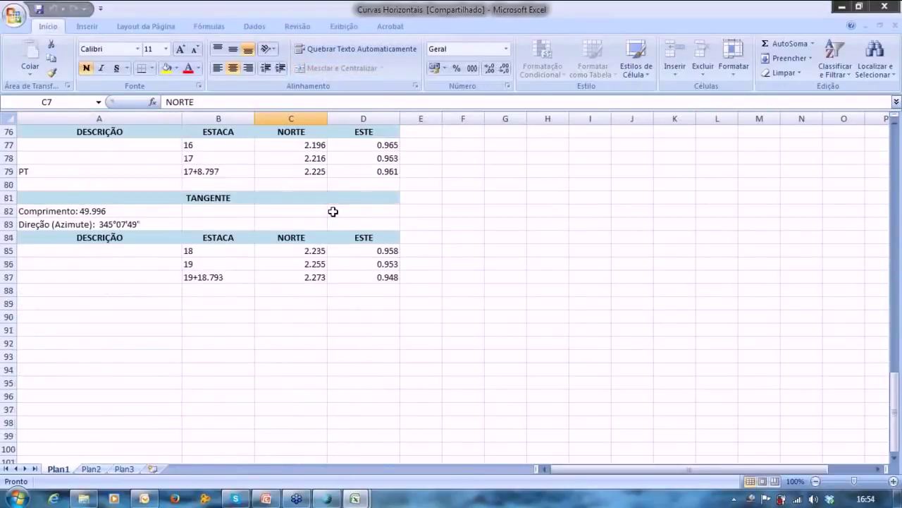
scroll(332, 209, up, 6)
scroll(332, 211, up, 8)
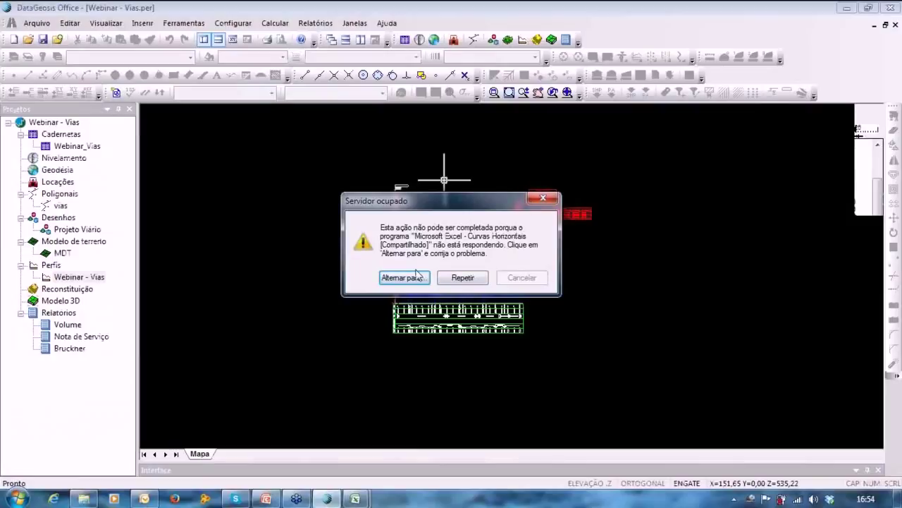
click(473, 282)
Generate the vertical alignment report named 'Curvas Verticais'.
click(315, 22)
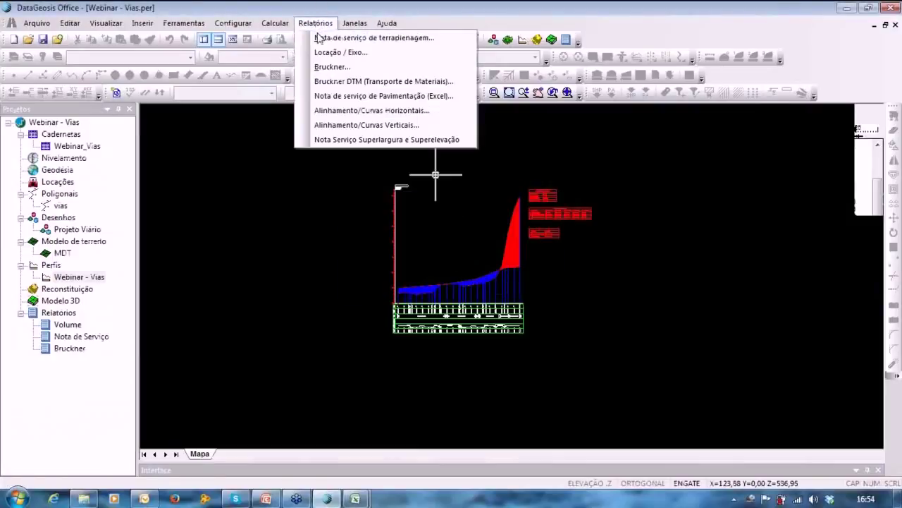
click(373, 124)
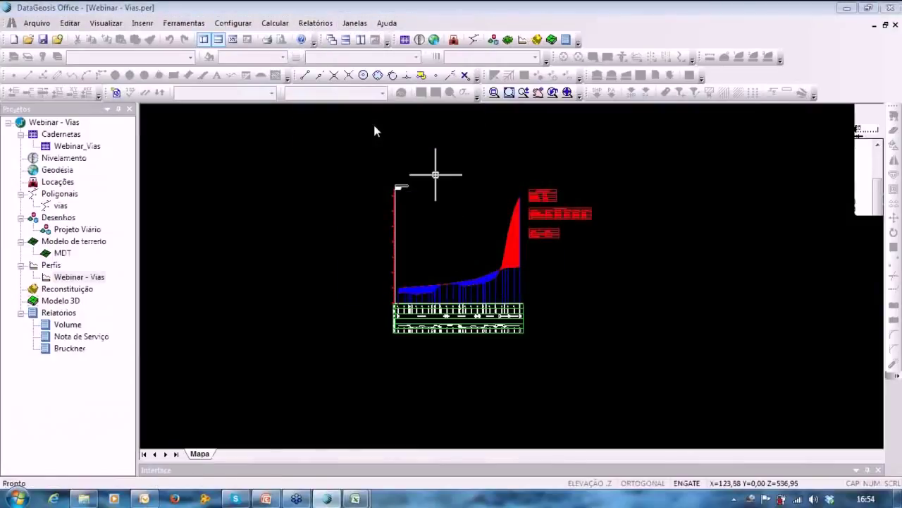
text(Curvas Vert)
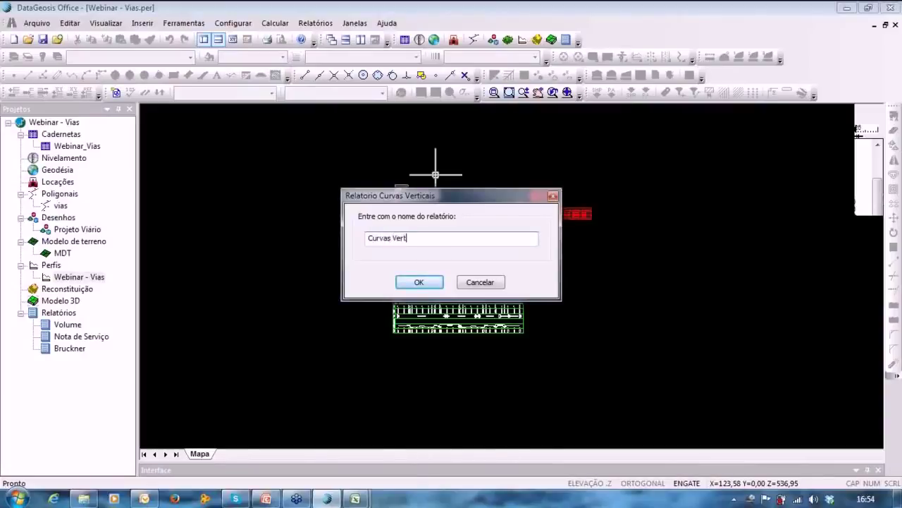
text(icais)
key(Return)
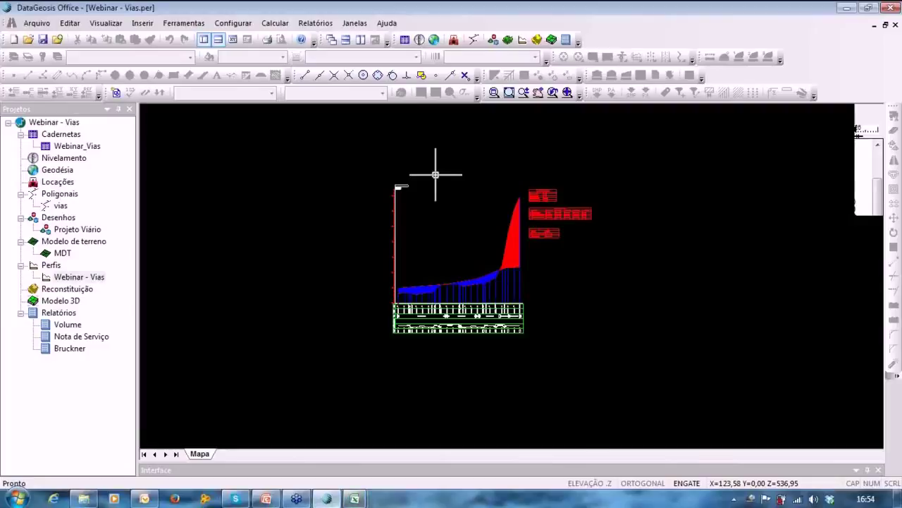
Check the ramps and concave vertical curve in the Excel workbook, then minimize Excel.
mouse_move(353, 499)
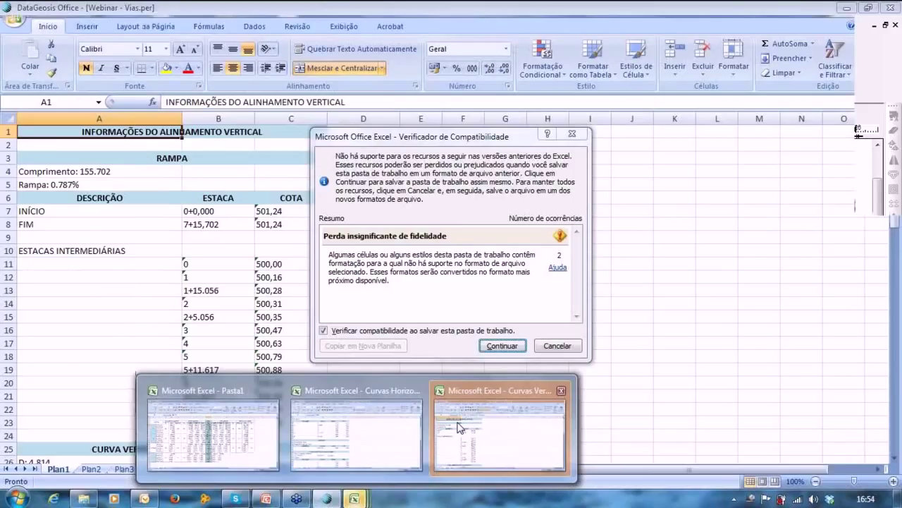
click(460, 427)
click(492, 346)
click(309, 249)
scroll(236, 273, down, 20)
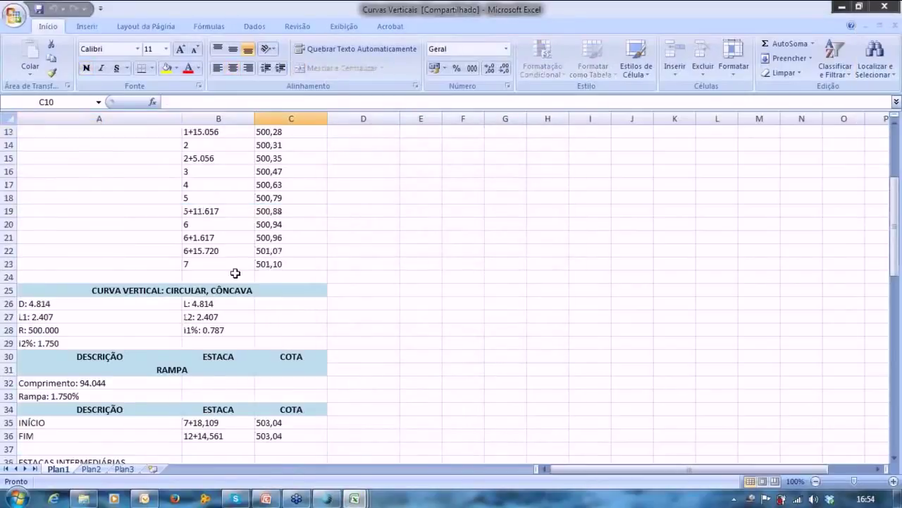
scroll(248, 289, up, 7)
scroll(249, 290, up, 19)
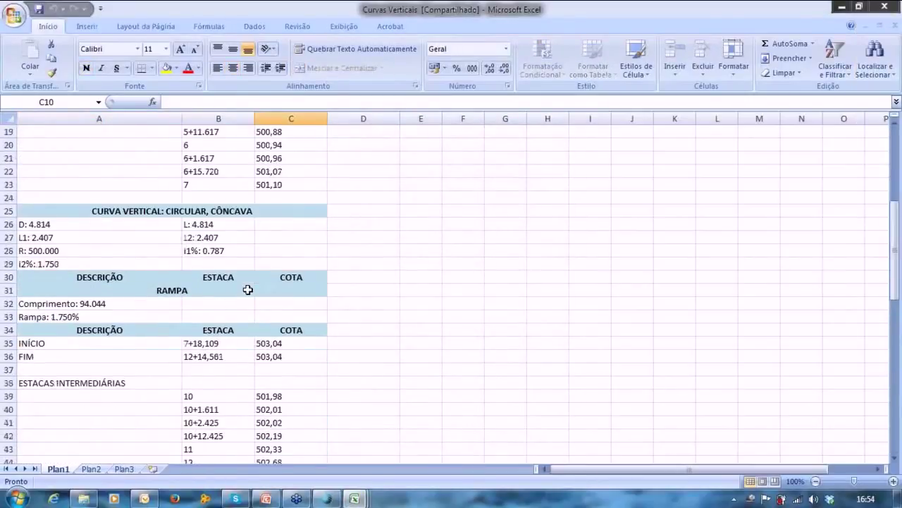
click(843, 7)
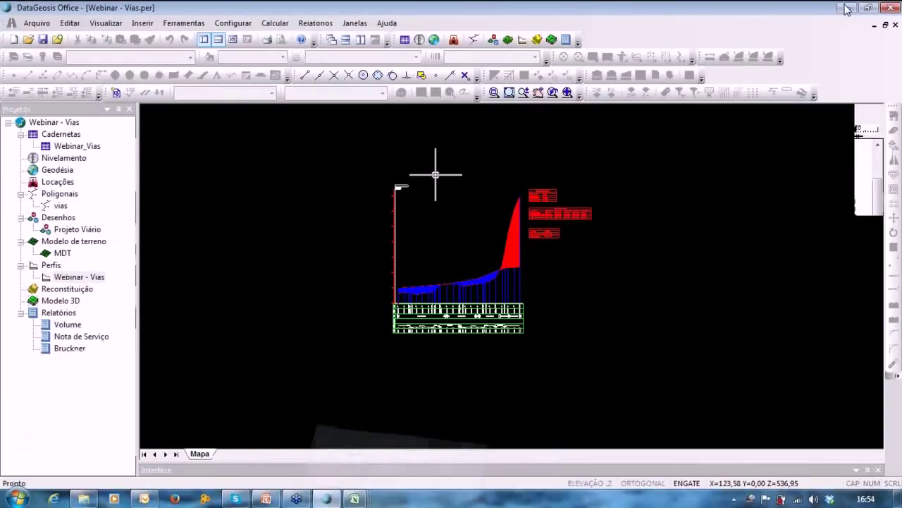
Create a stakeout file including axis, offset and edge points.
click(318, 23)
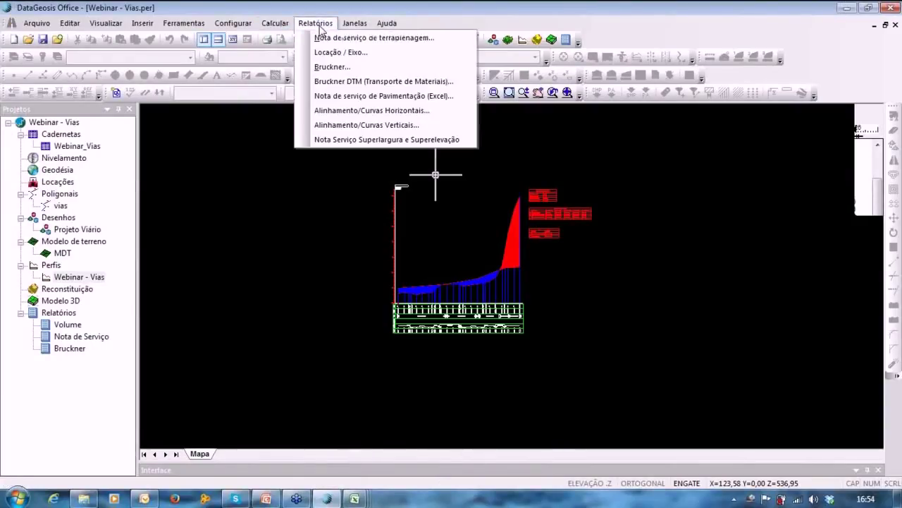
mouse_move(225, 25)
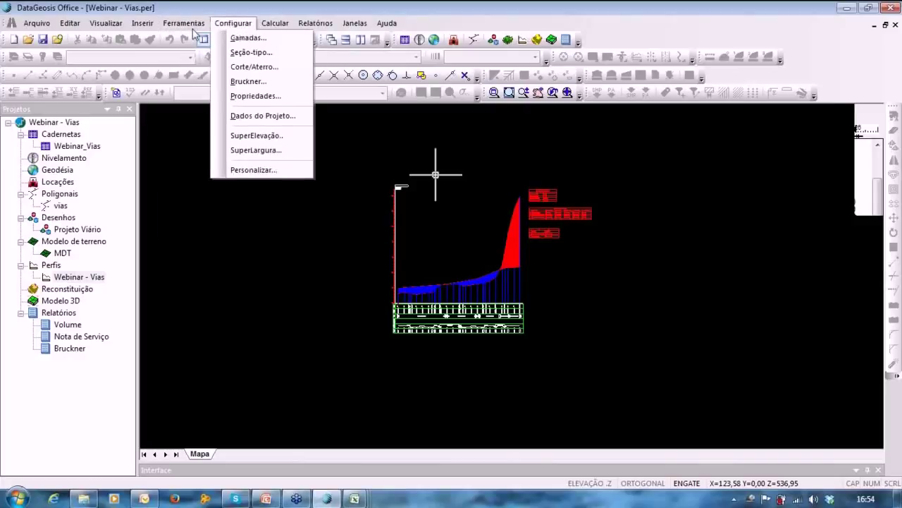
mouse_move(190, 25)
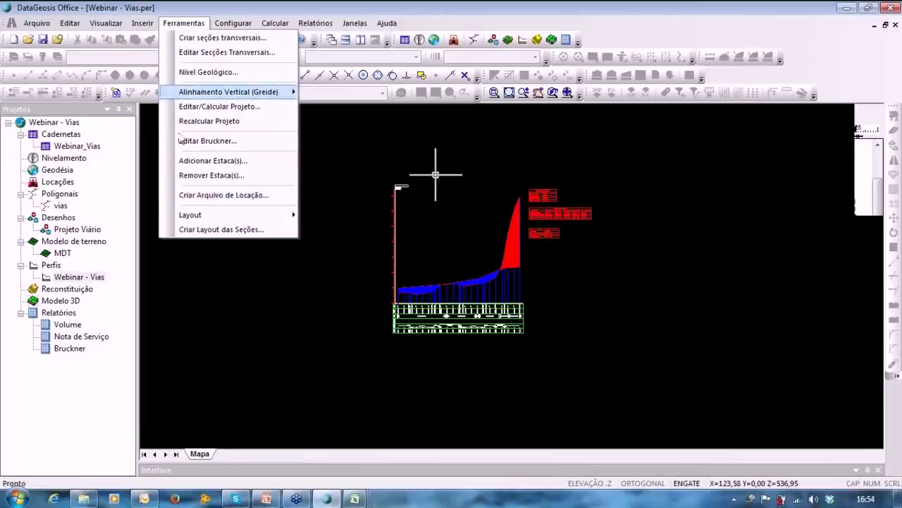
click(232, 197)
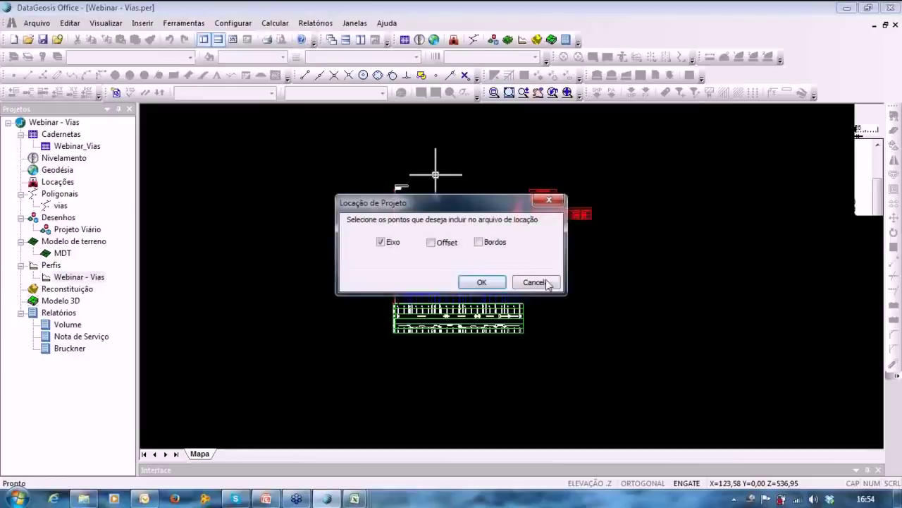
click(431, 242)
click(479, 242)
click(482, 282)
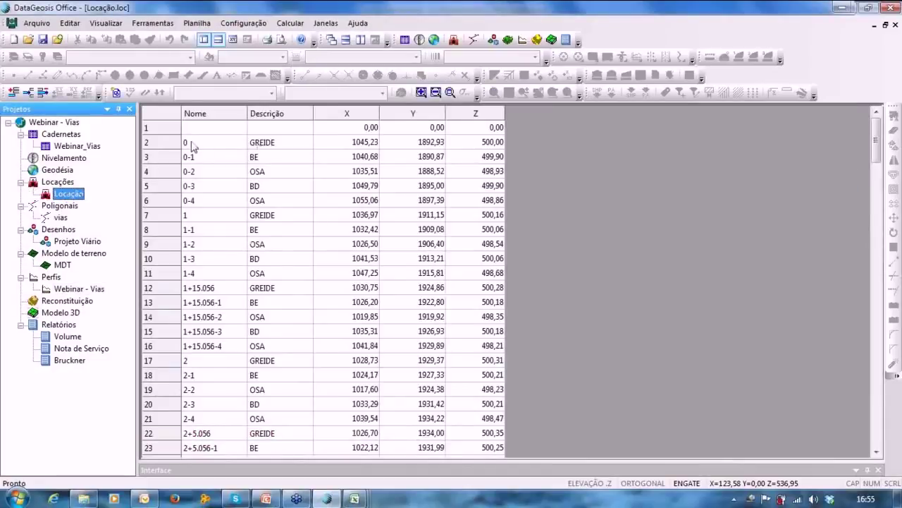
Scroll through the Locação stakeout points to station 19+18.793 and reopen the Webinar - Vias profile.
click(193, 144)
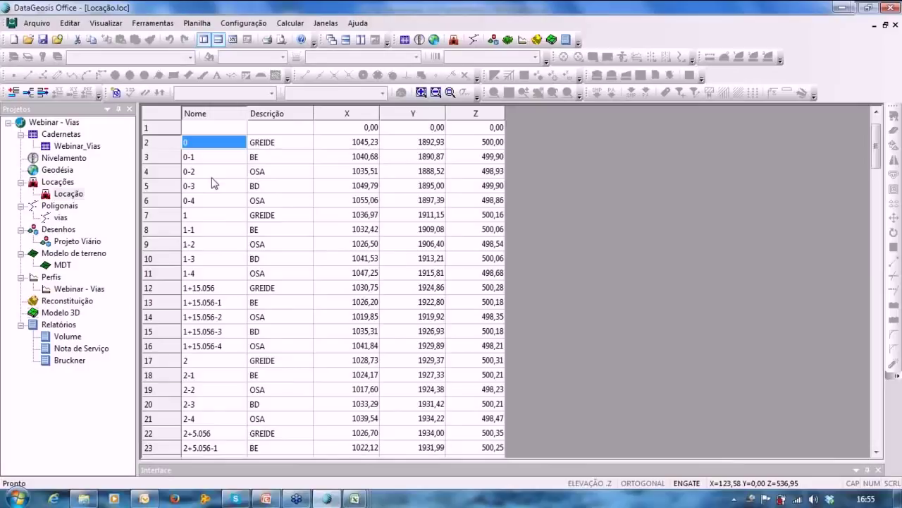
scroll(215, 183, down, 9)
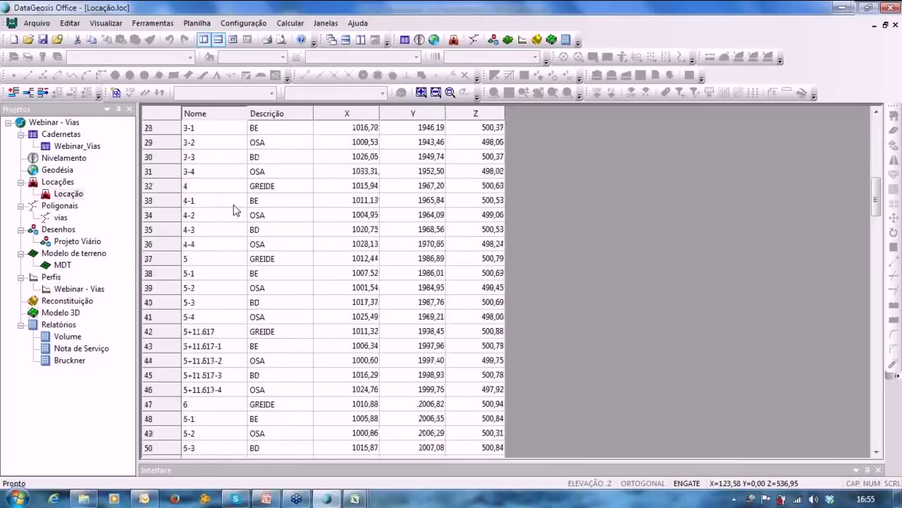
scroll(235, 209, down, 20)
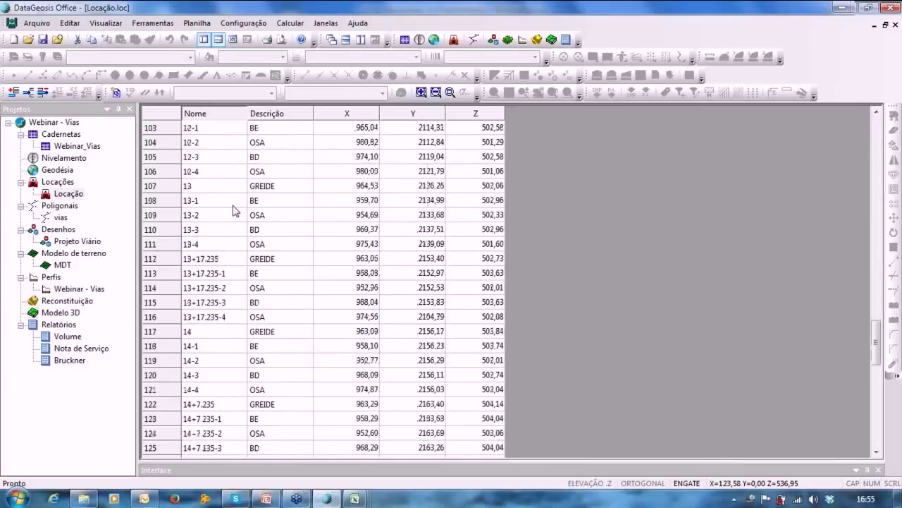
scroll(234, 209, down, 14)
click(79, 289)
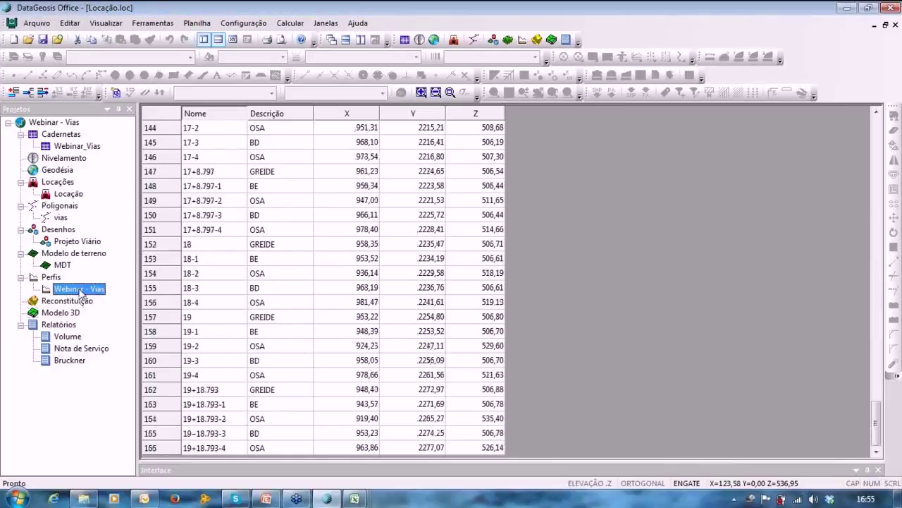
double_click(79, 290)
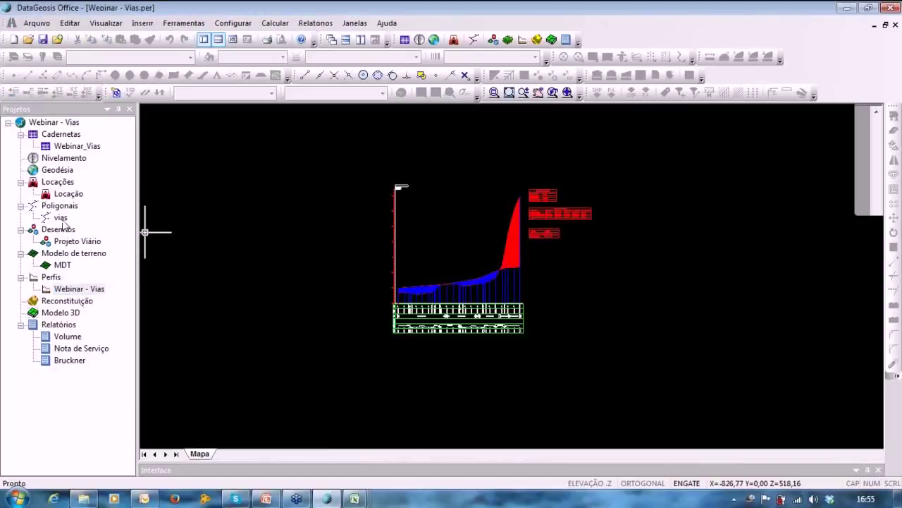
Open the vias traverse and the Projeto Viário drawing, framing the terrain and curve table.
click(61, 218)
double_click(61, 219)
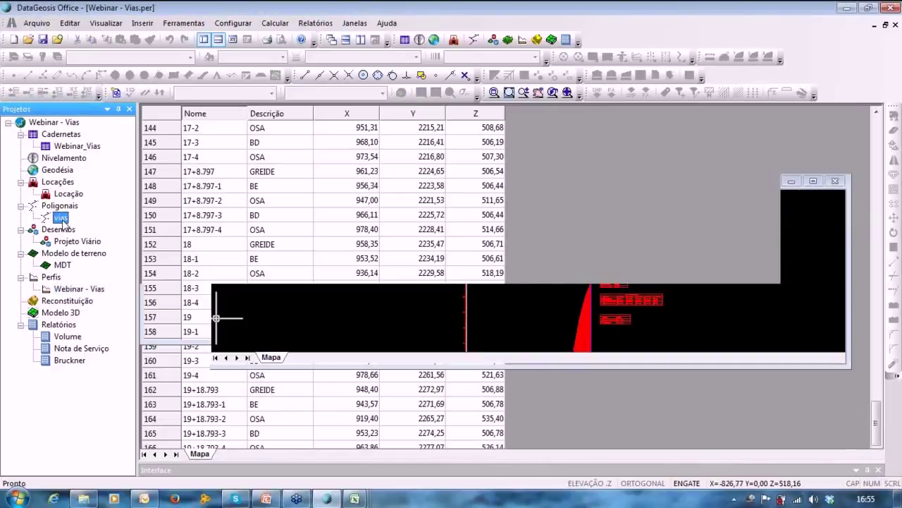
click(72, 241)
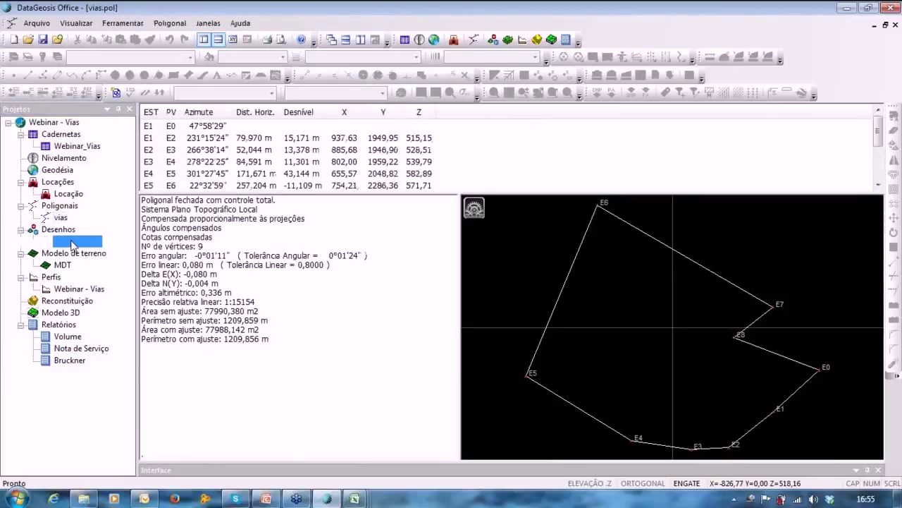
double_click(73, 242)
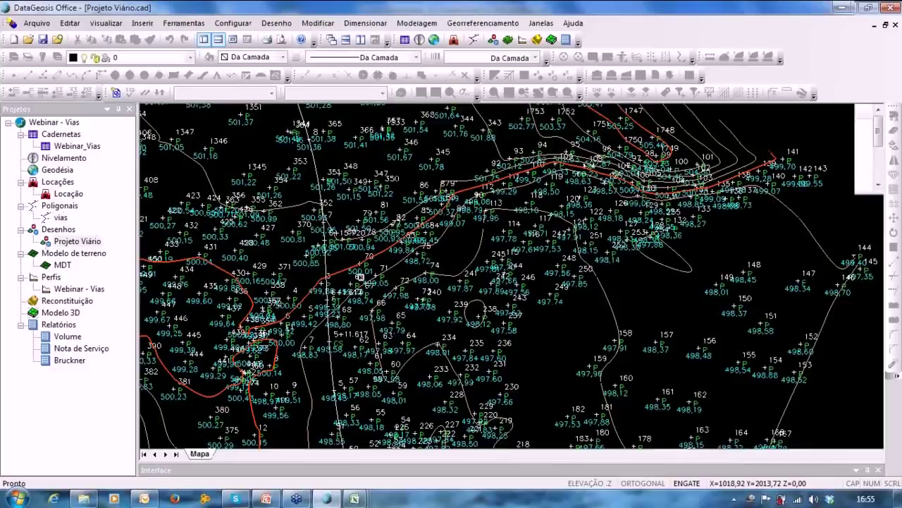
middle_drag(362, 268, 403, 158)
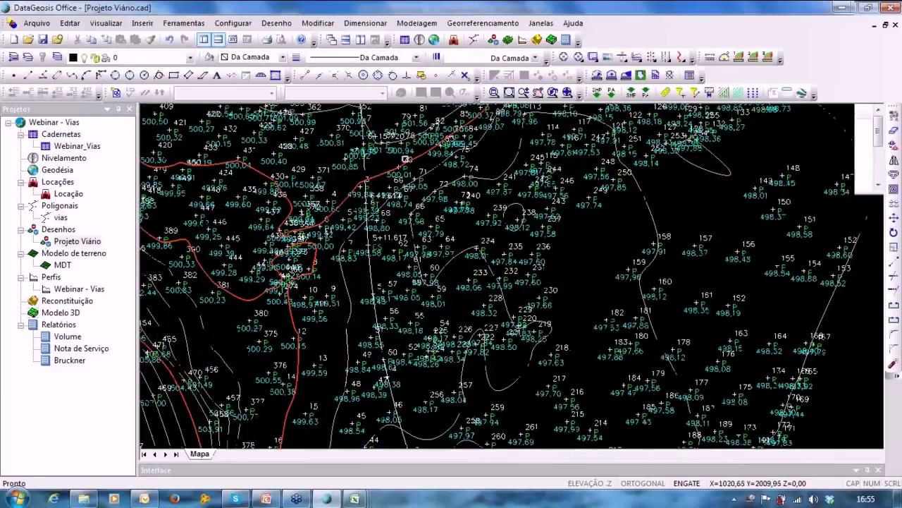
scroll(404, 205, down, 5)
middle_drag(406, 281, 404, 297)
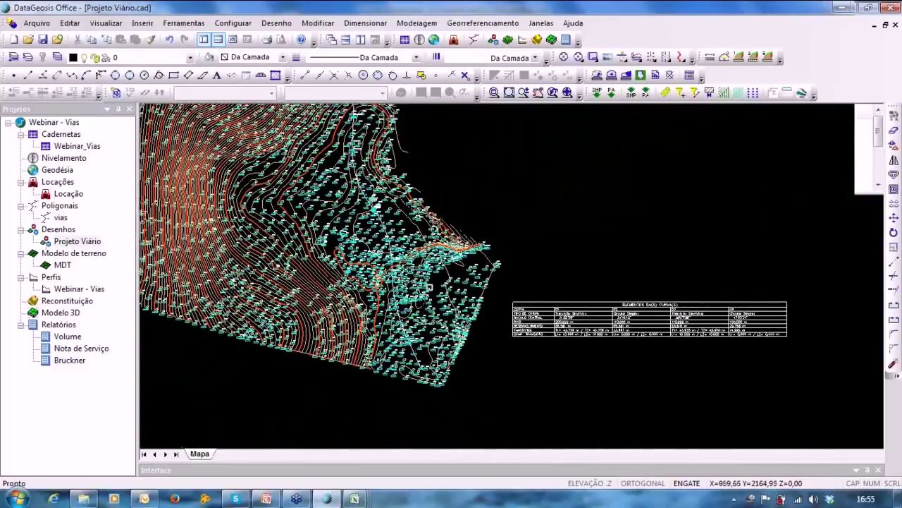
Load the Webinar - Vias alignment, stations 0 to 19+18.793 with all line types.
click(142, 22)
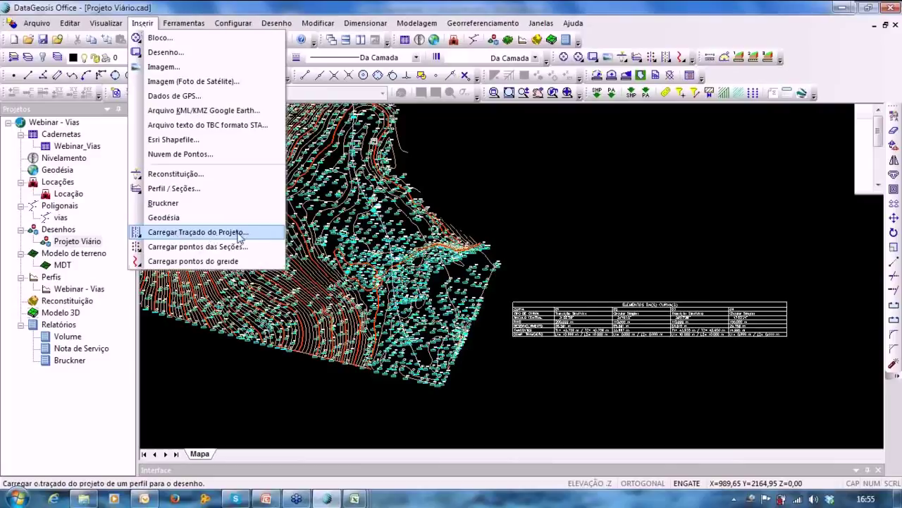
click(200, 232)
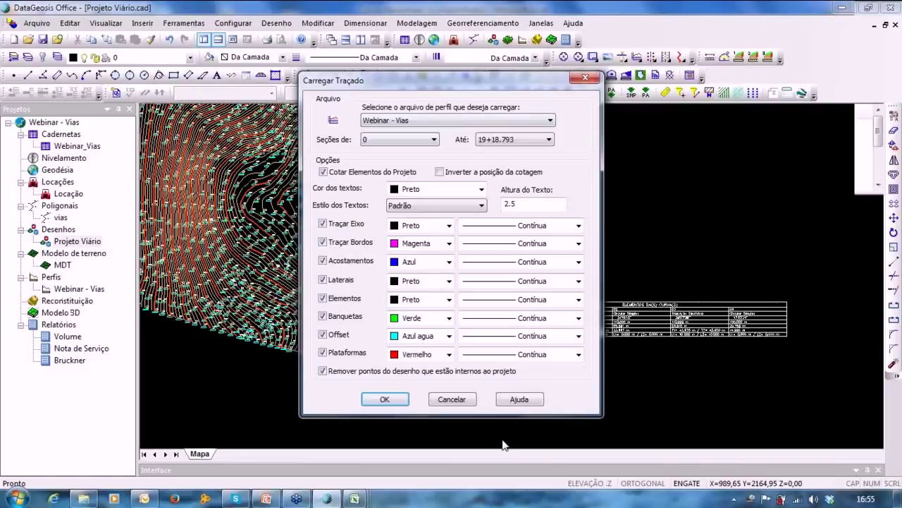
click(380, 396)
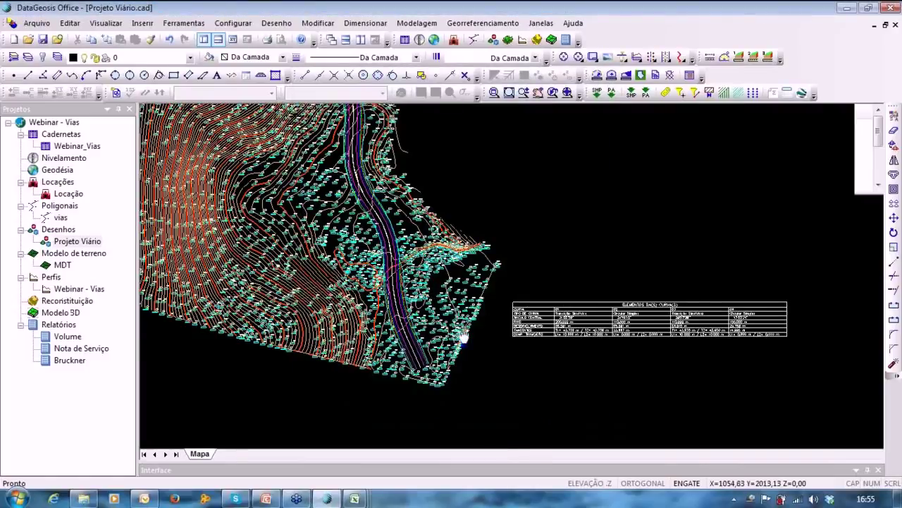
scroll(405, 163, up, 5)
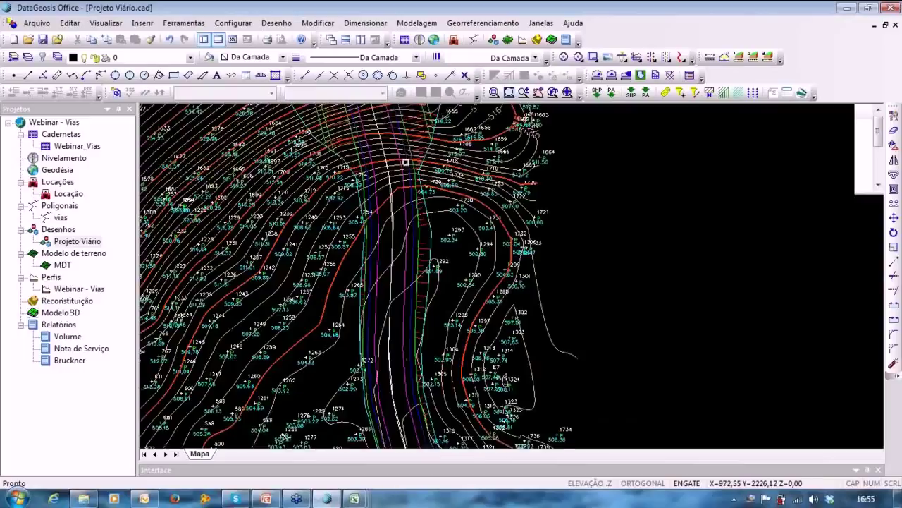
scroll(405, 163, up, 5)
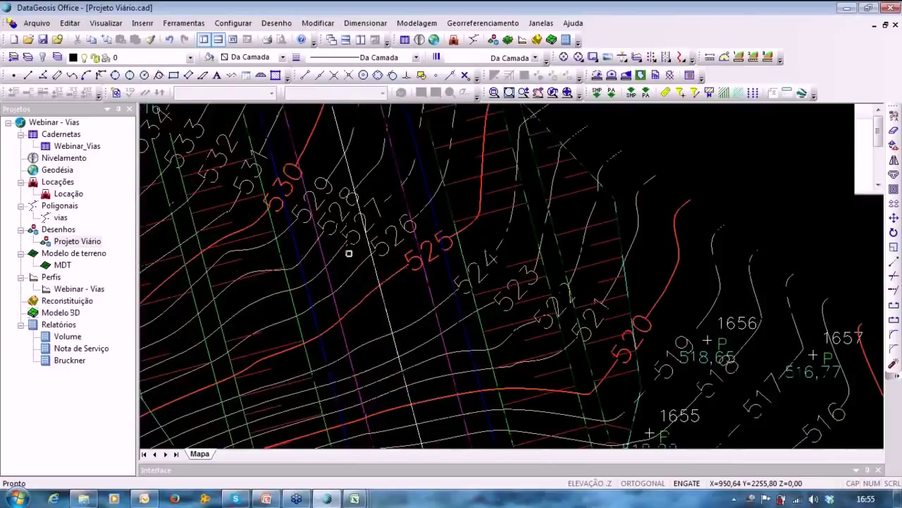
scroll(349, 254, down, 2)
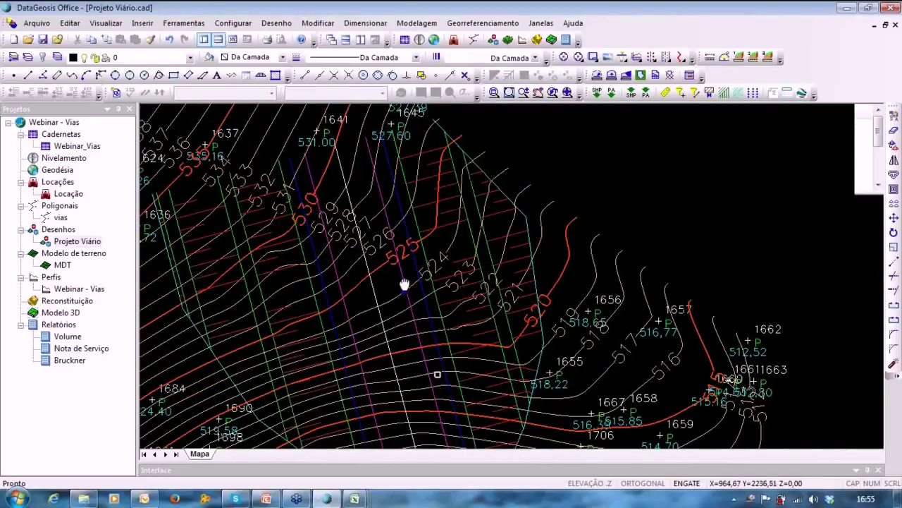
middle_drag(404, 284, 353, 125)
scroll(334, 374, down, 3)
middle_drag(334, 376, 370, 121)
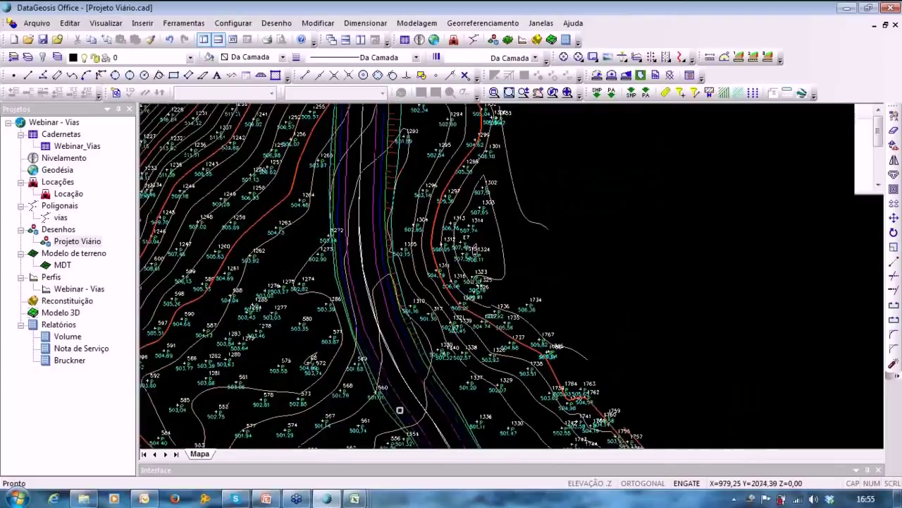
middle_drag(400, 409, 384, 127)
middle_drag(430, 289, 397, 109)
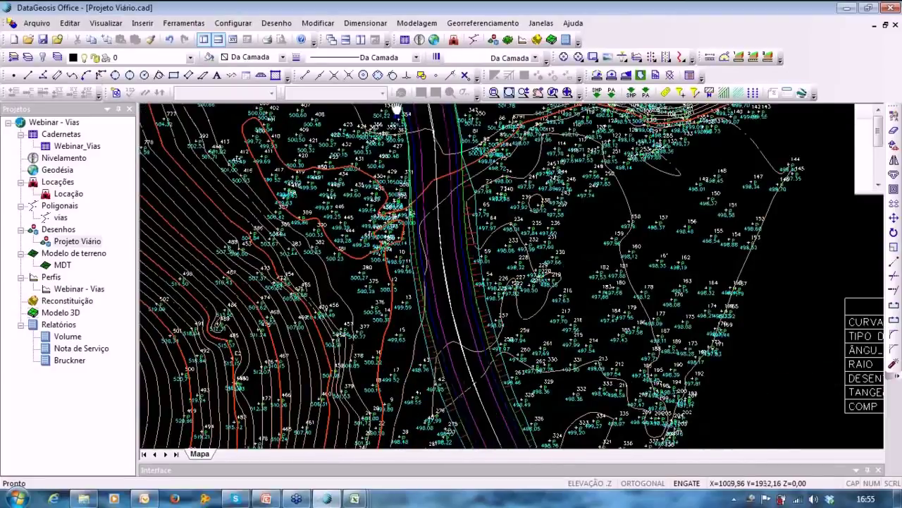
middle_drag(437, 249, 442, 482)
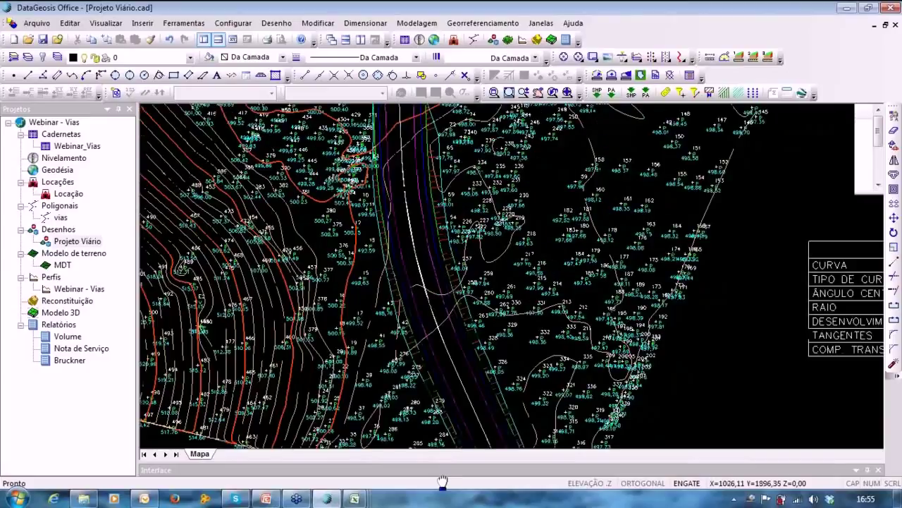
Load the Webinar - Vias section points on layer PROJETO onto the map via Carregar pontos das Seções.
click(143, 23)
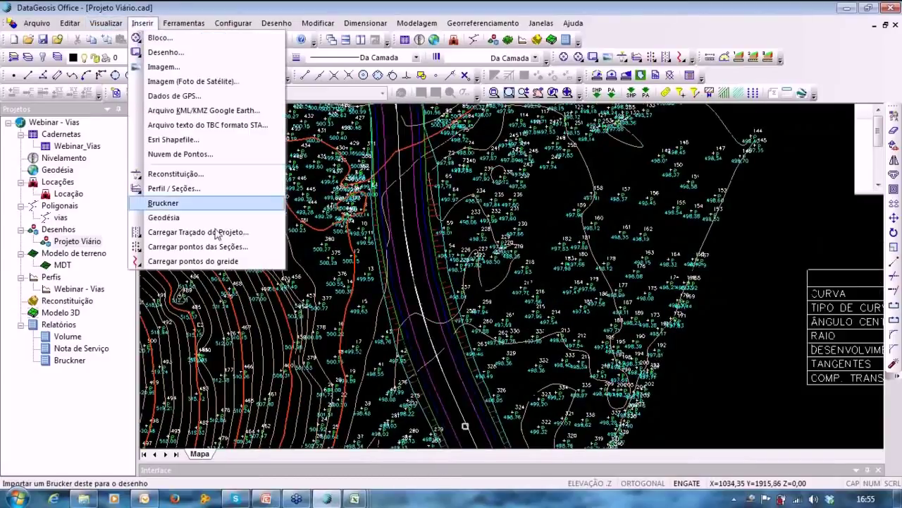
click(187, 247)
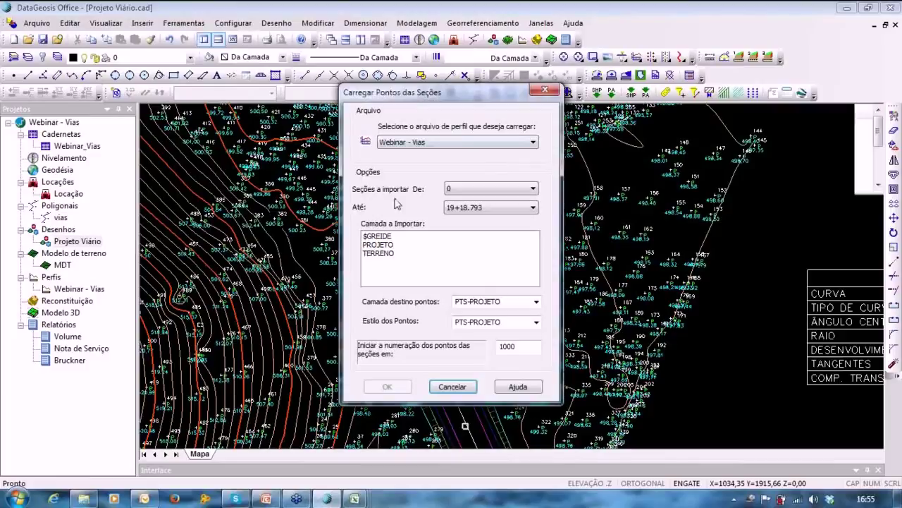
click(447, 144)
click(381, 201)
click(375, 245)
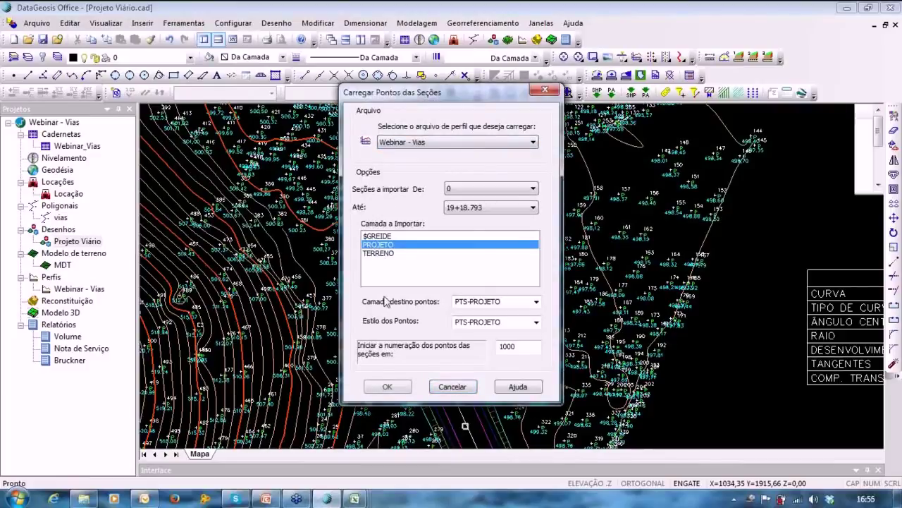
click(388, 387)
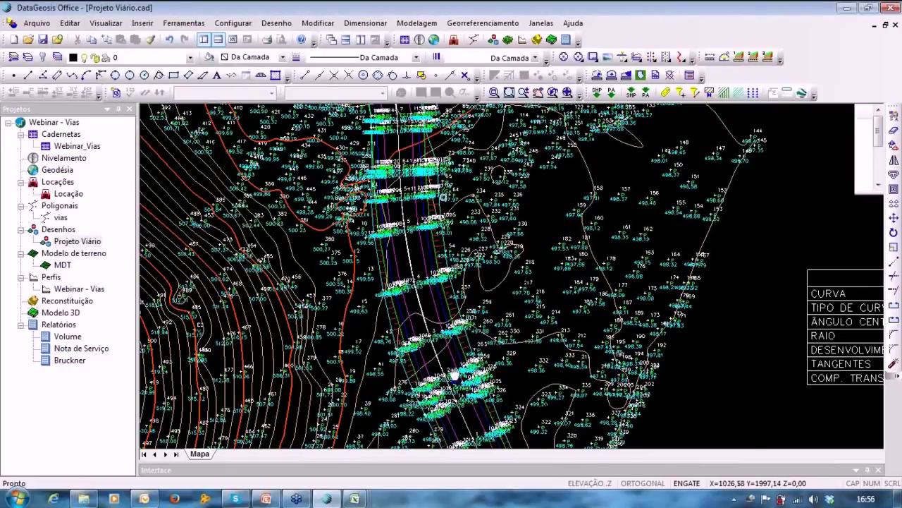
mouse_move(455, 375)
middle_down()
mouse_move(476, 417)
mouse_move(427, 363)
mouse_move(396, 136)
middle_up()
Load the Webinar - Vias grade points onto the map with Carregar pontos do greide.
scroll(395, 135, down, 2)
click(141, 23)
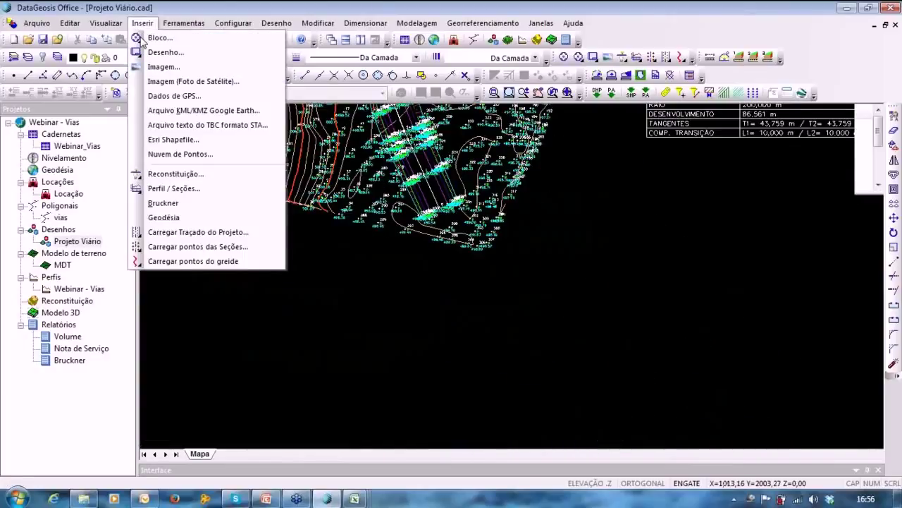
click(176, 261)
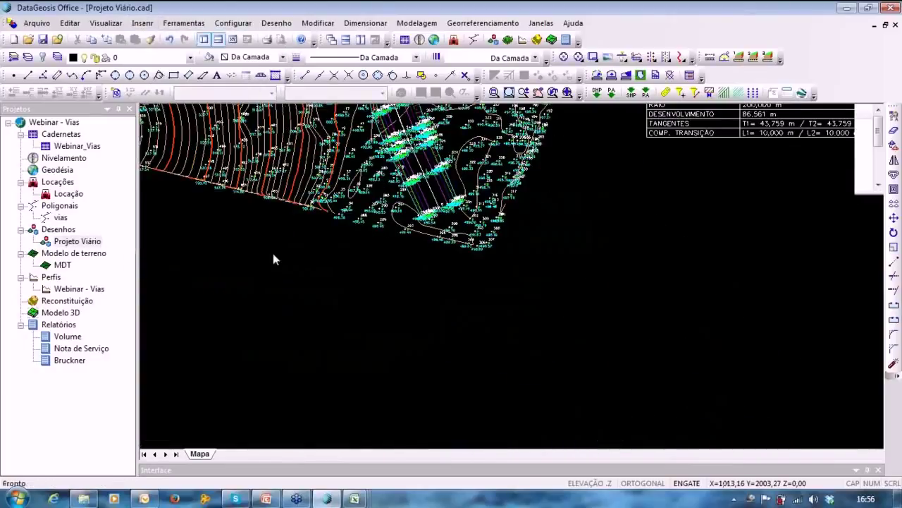
click(430, 185)
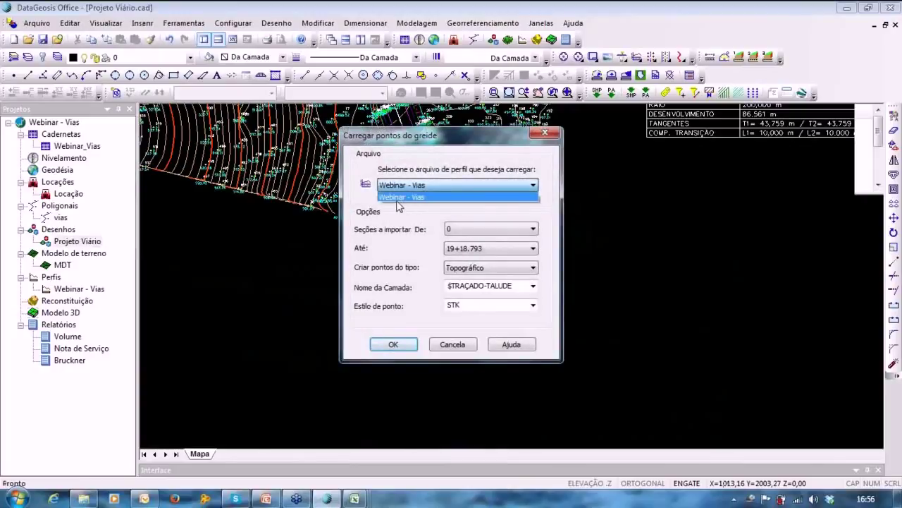
click(399, 198)
click(395, 344)
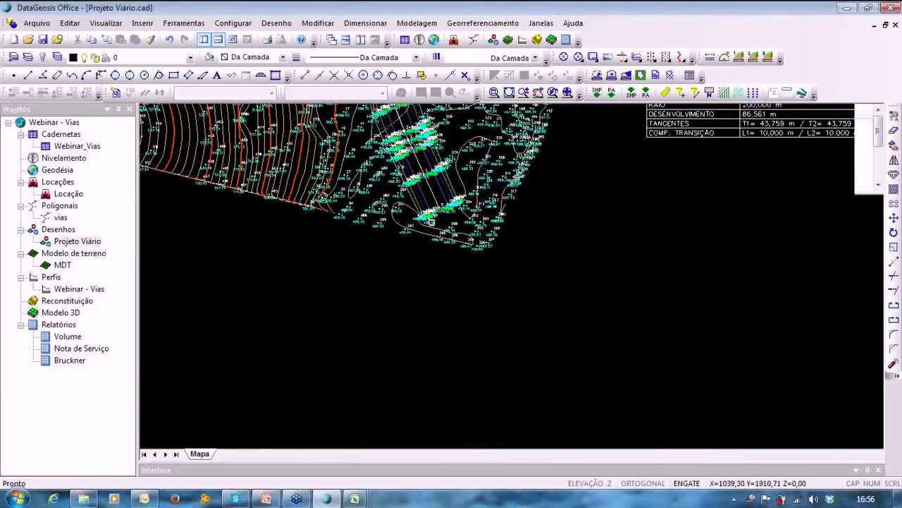
middle_drag(413, 288, 428, 384)
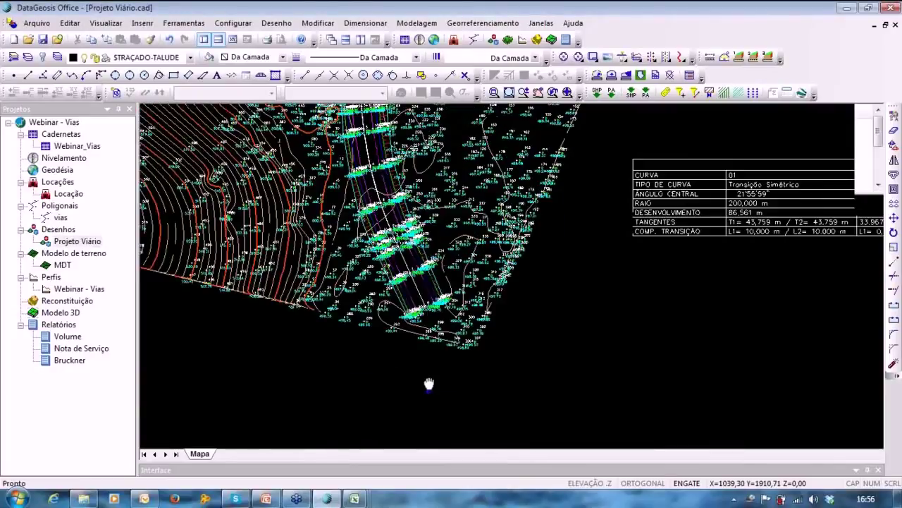
mouse_move(426, 272)
middle_down()
mouse_move(440, 379)
mouse_move(438, 316)
mouse_move(465, 392)
middle_up()
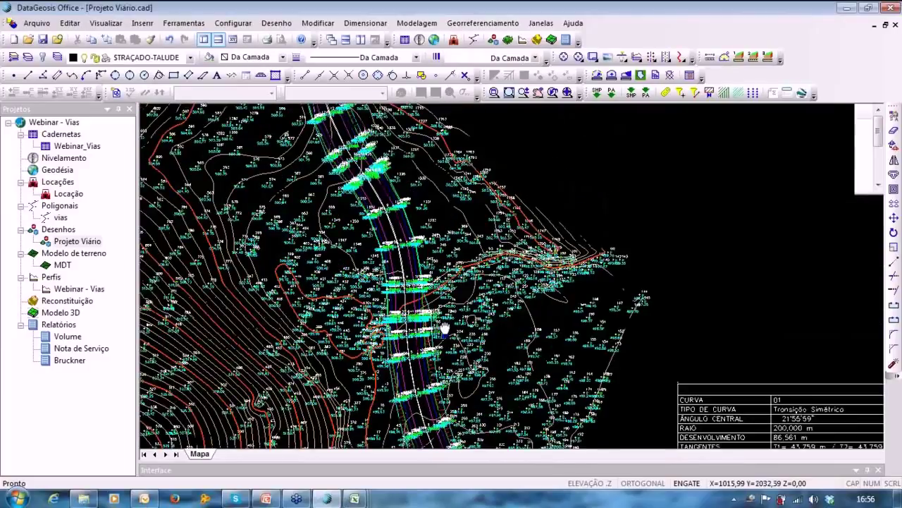
middle_drag(437, 156, 459, 201)
middle_drag(438, 316, 461, 171)
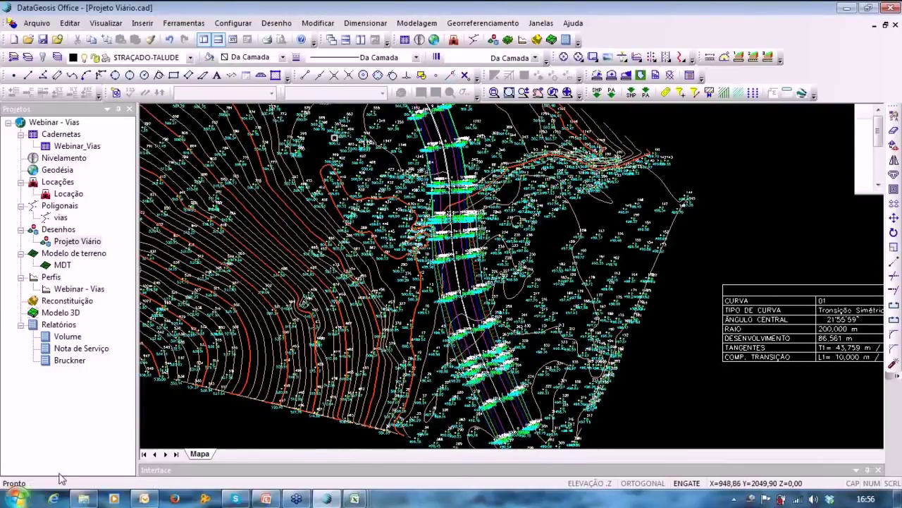
Create a Modelagem item named MDT - VIAS from the Projeto Viário drawing's layers.
right_click(73, 388)
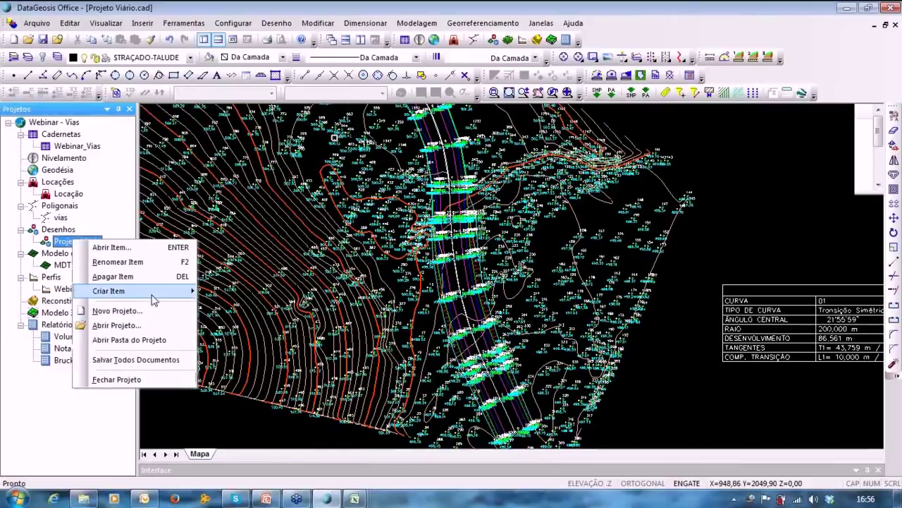
mouse_move(192, 291)
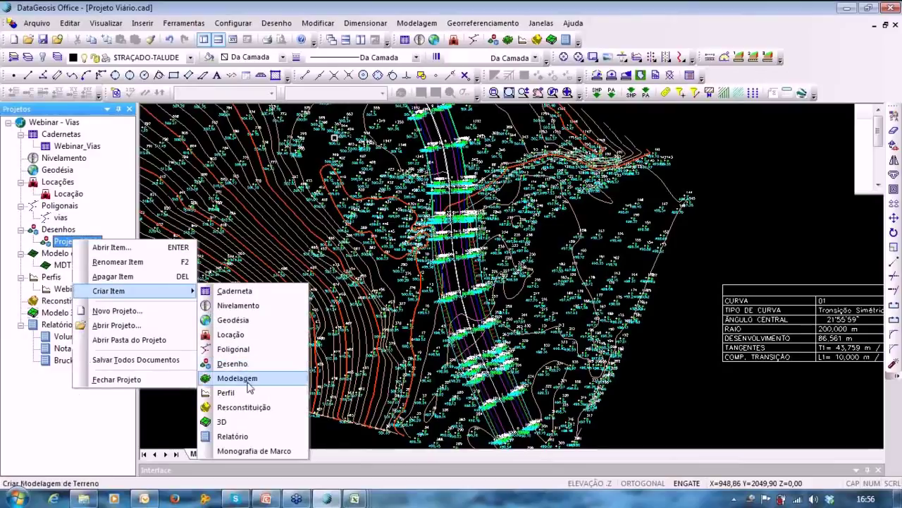
click(247, 381)
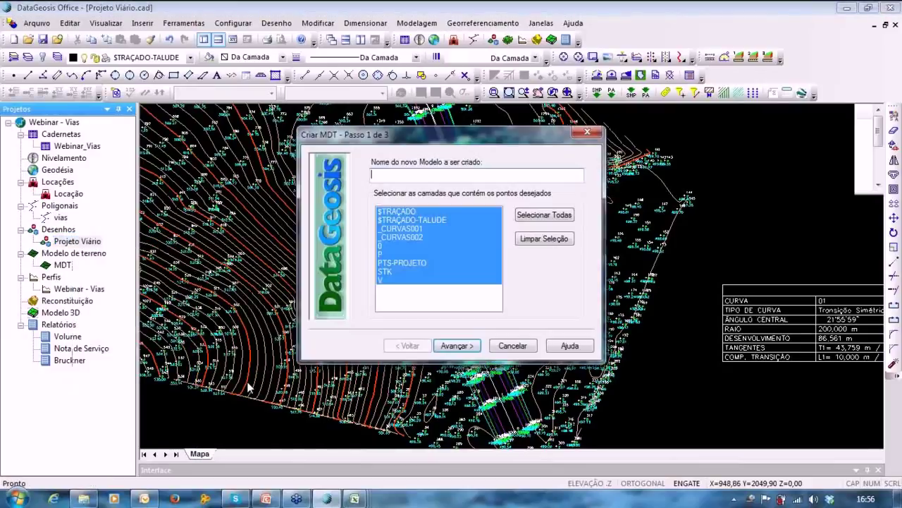
text(MDT - VIAS)
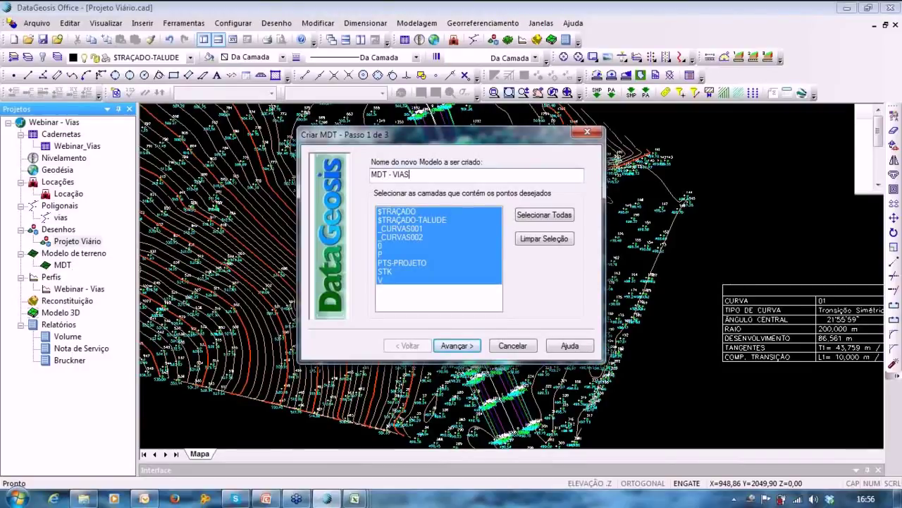
click(458, 346)
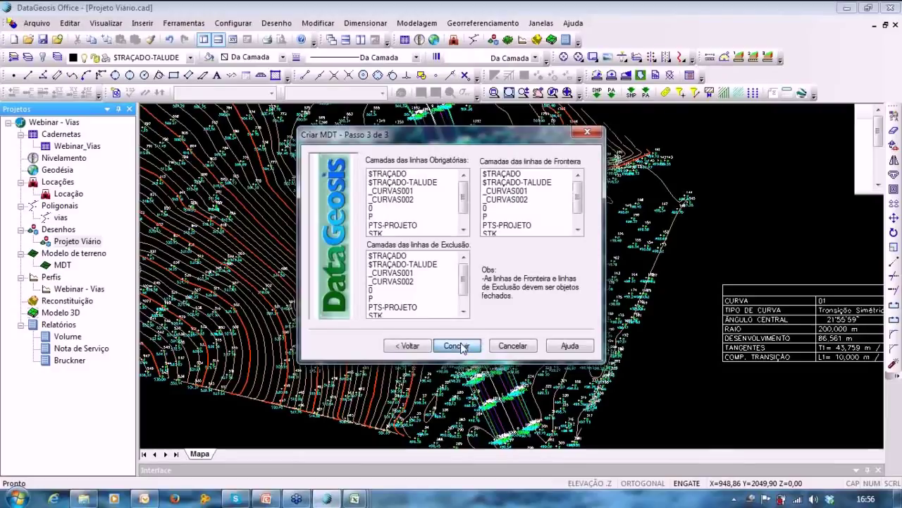
click(457, 345)
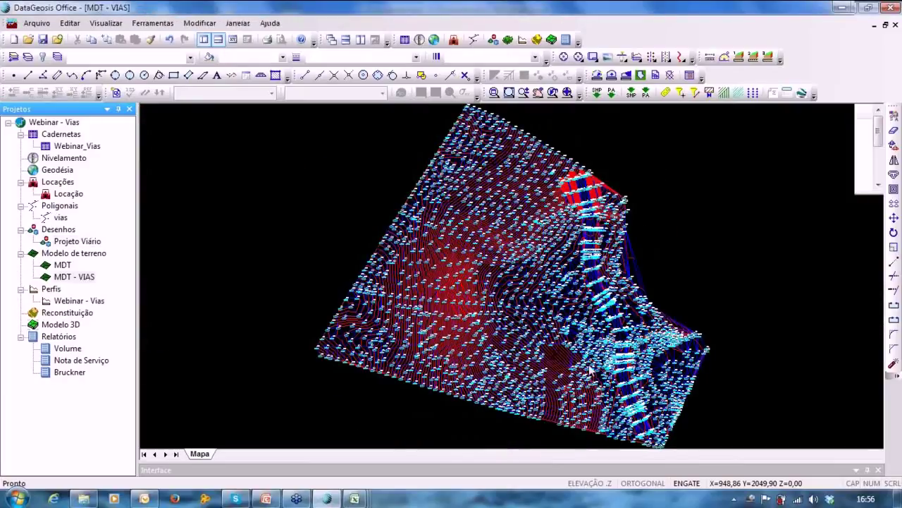
click(371, 6)
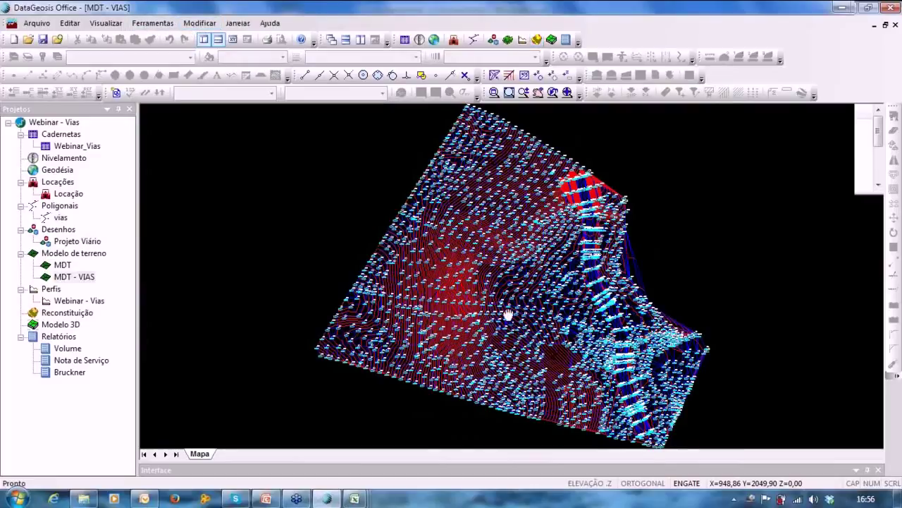
Build the '3D vias' model from Perfil e Seções using profile Webinar - Vias, then orbit and zoom it.
drag(654, 131, 600, 113)
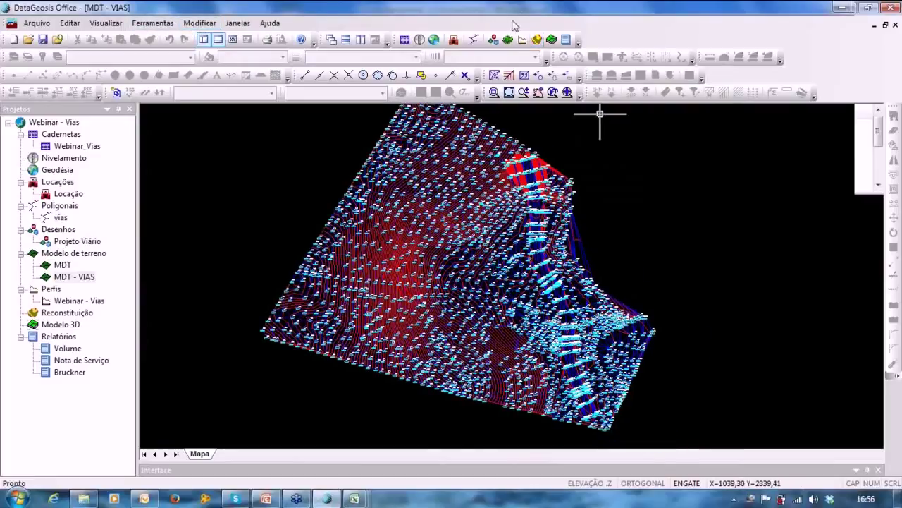
click(552, 42)
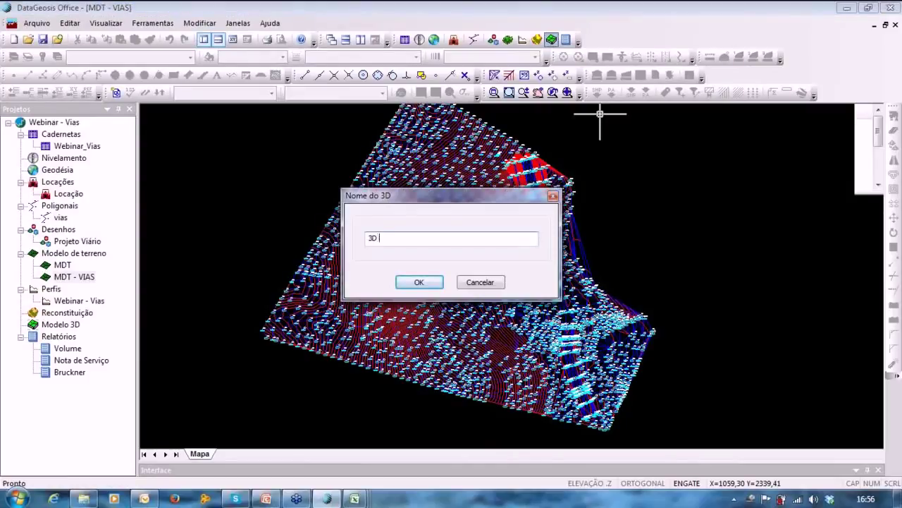
key(Return)
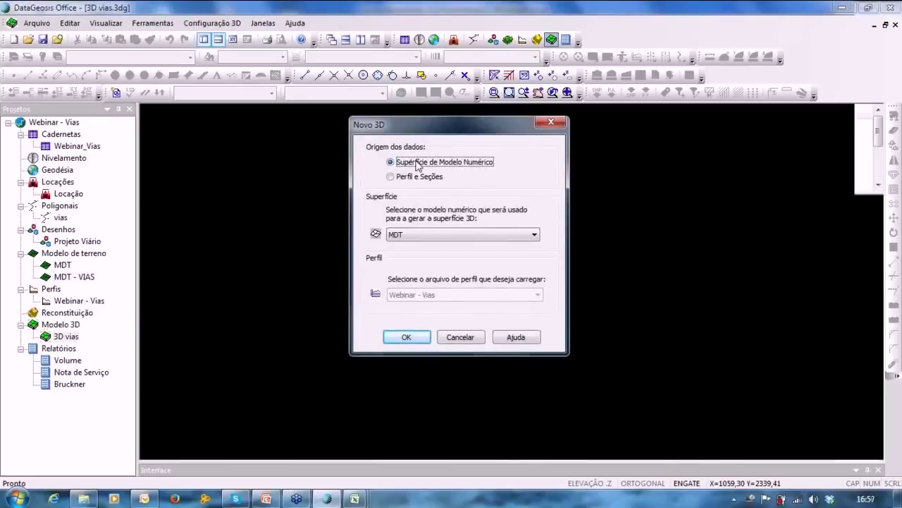
click(419, 176)
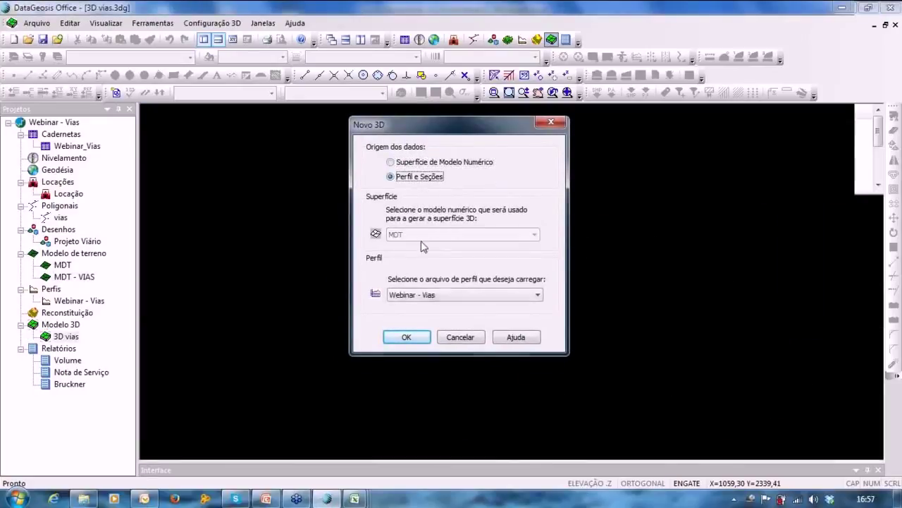
click(415, 295)
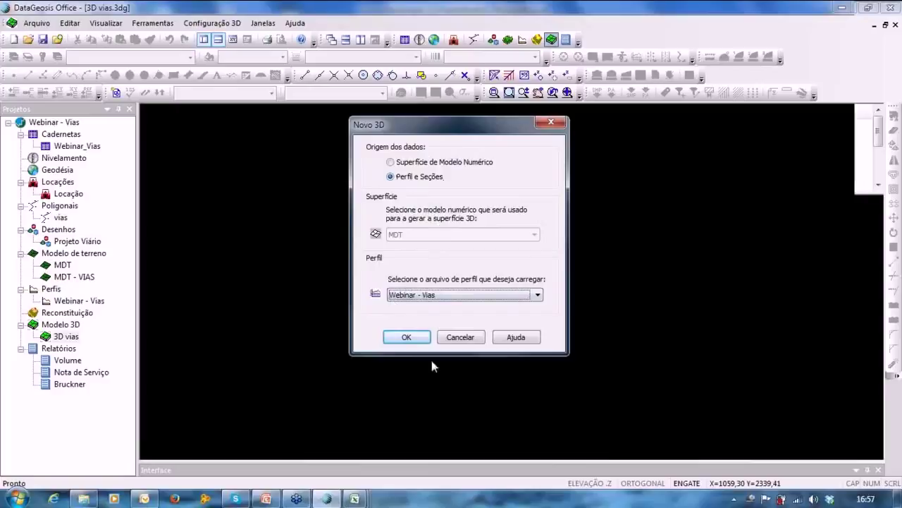
click(404, 336)
drag(481, 330, 479, 304)
drag(557, 325, 493, 360)
scroll(526, 341, up, 6)
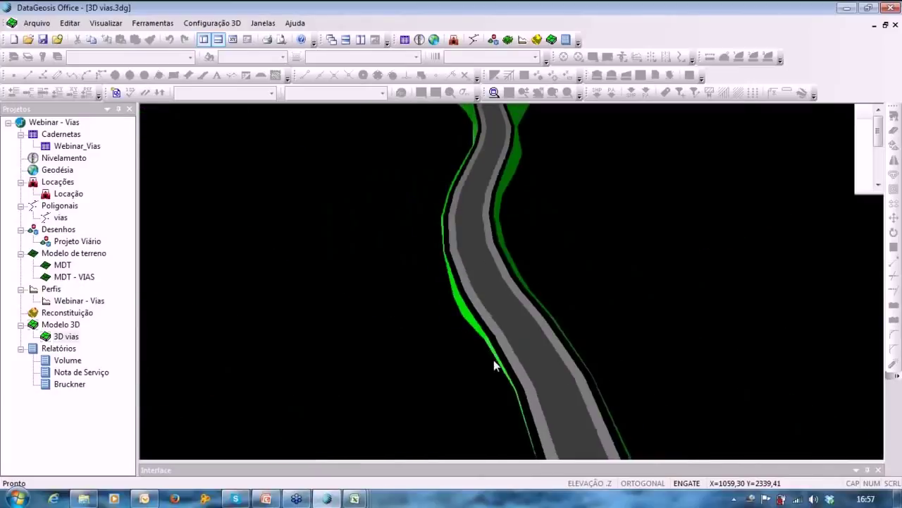
scroll(493, 359, down, 3)
scroll(494, 361, down, 2)
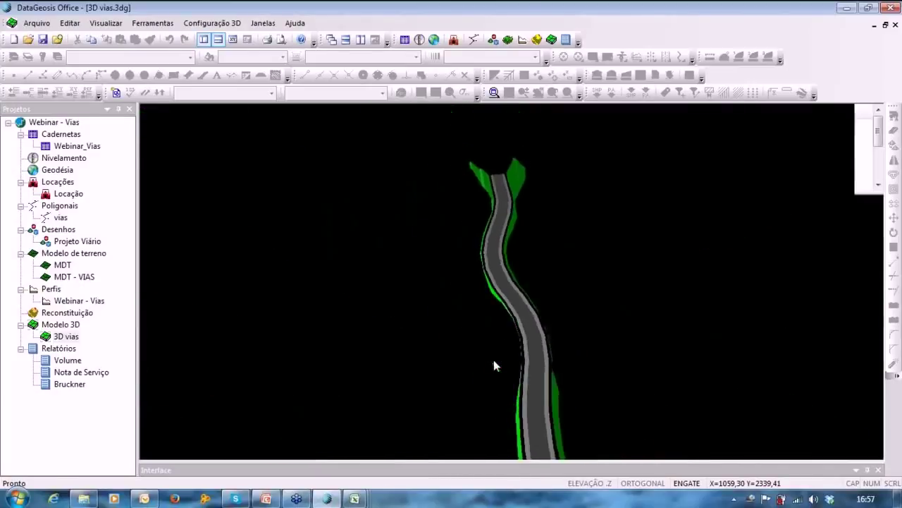
Create the 3D - 2 view rendering the MDT - VIAS terrain surface.
click(553, 39)
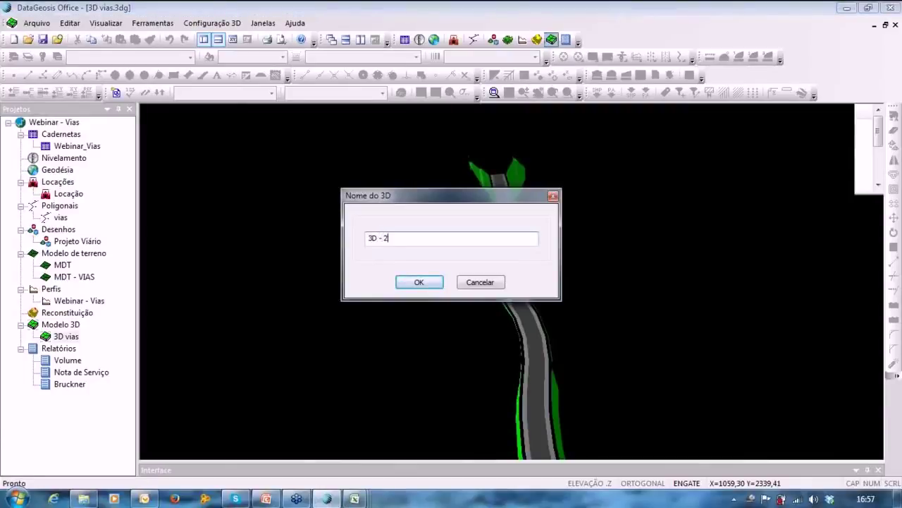
key(Return)
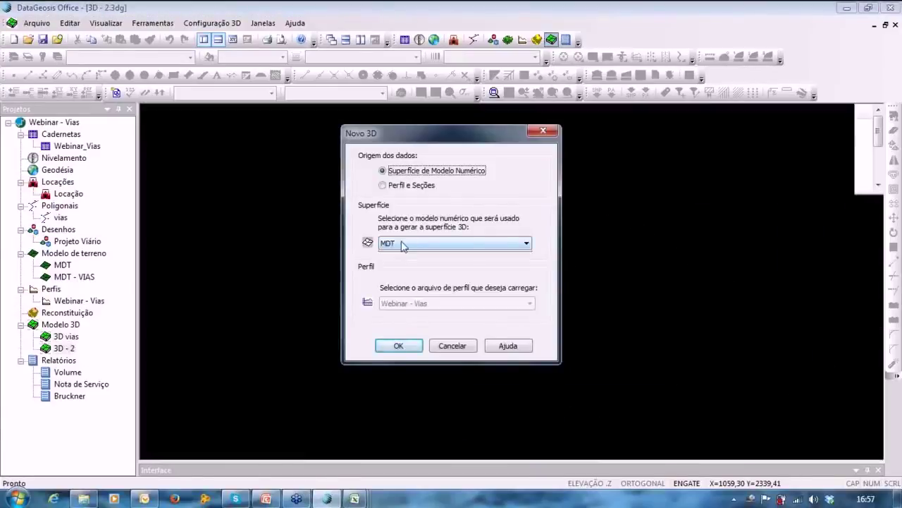
click(403, 245)
click(407, 263)
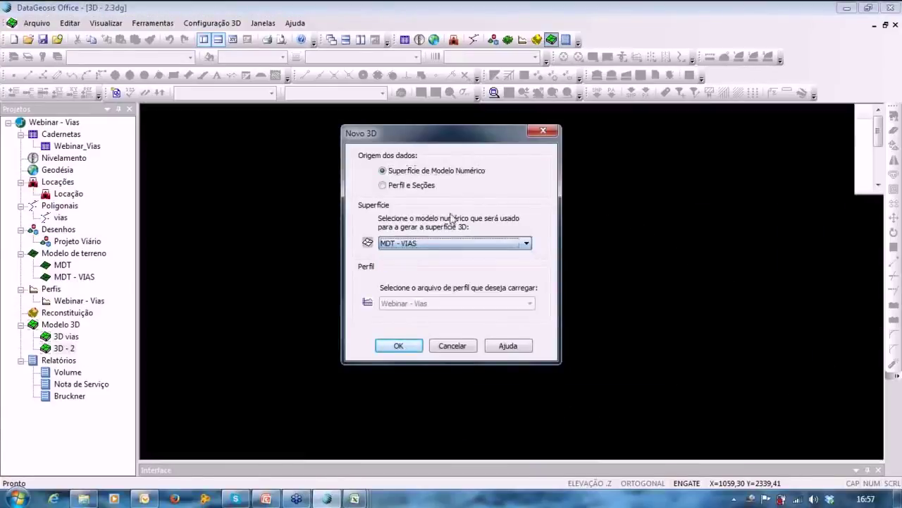
click(398, 346)
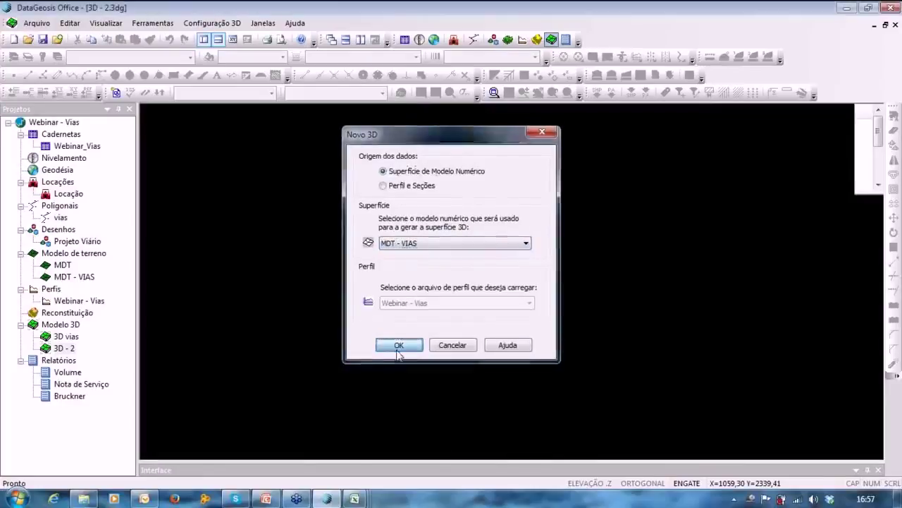
mouse_move(531, 310)
mouse_down()
mouse_move(528, 250)
mouse_move(502, 303)
mouse_move(475, 284)
mouse_move(505, 275)
mouse_move(525, 242)
mouse_move(564, 308)
mouse_move(520, 313)
mouse_move(529, 318)
mouse_up()
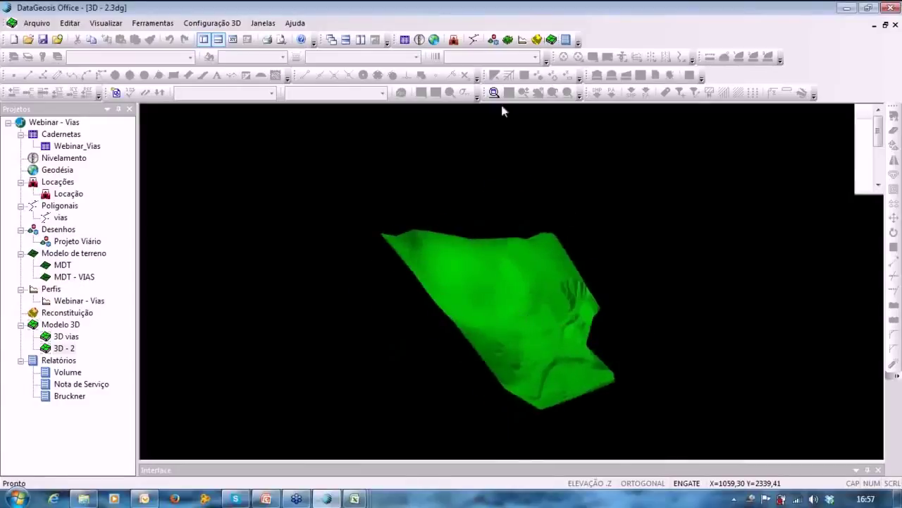
Apply Colorir por altura to colour the terrain by elevation, then orbit to a side view.
click(152, 22)
mouse_move(190, 25)
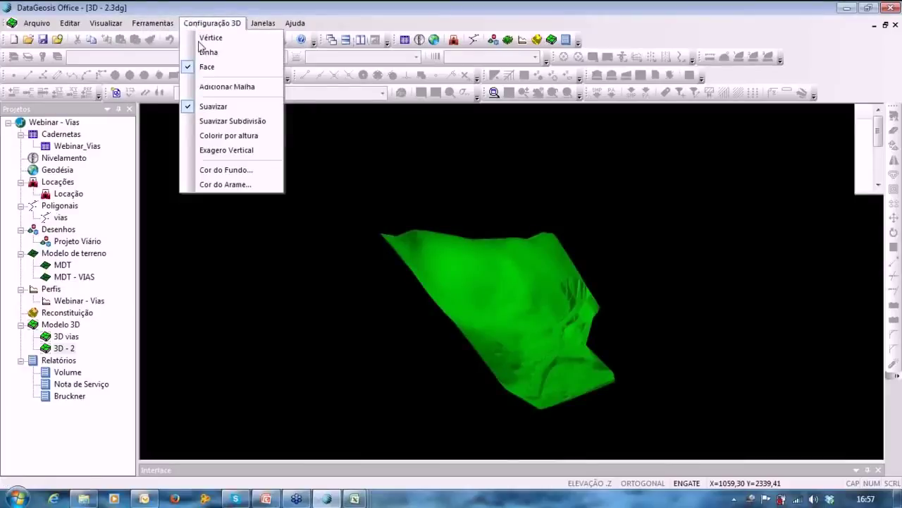
click(233, 135)
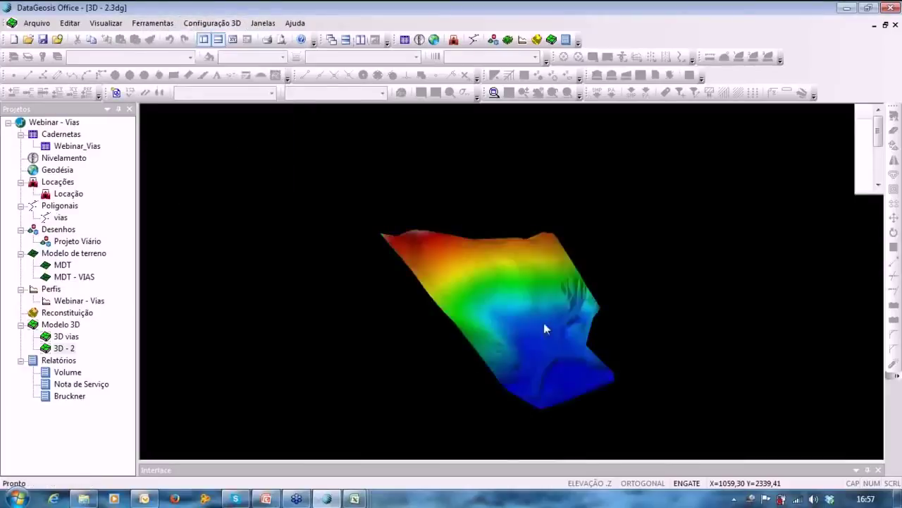
drag(544, 327, 440, 446)
scroll(613, 421, up, 2)
scroll(360, 361, up, 3)
scroll(448, 446, up, 2)
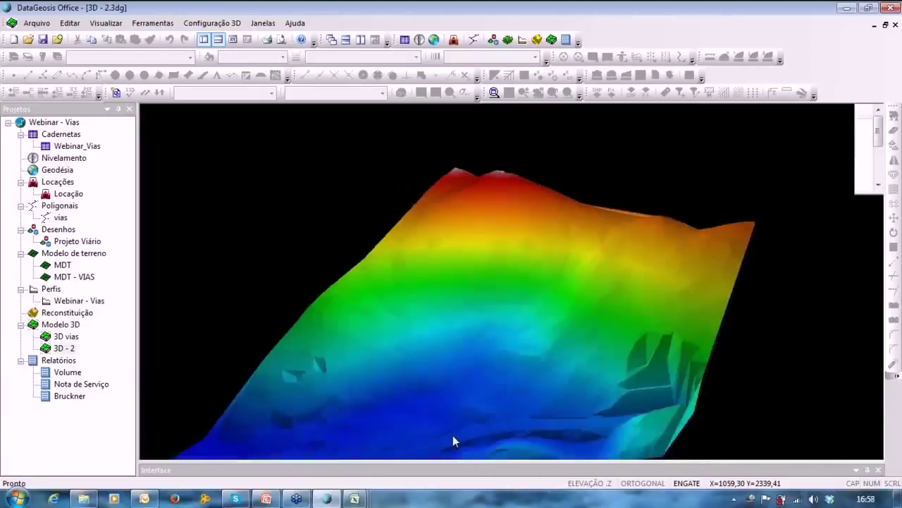
drag(452, 437, 535, 423)
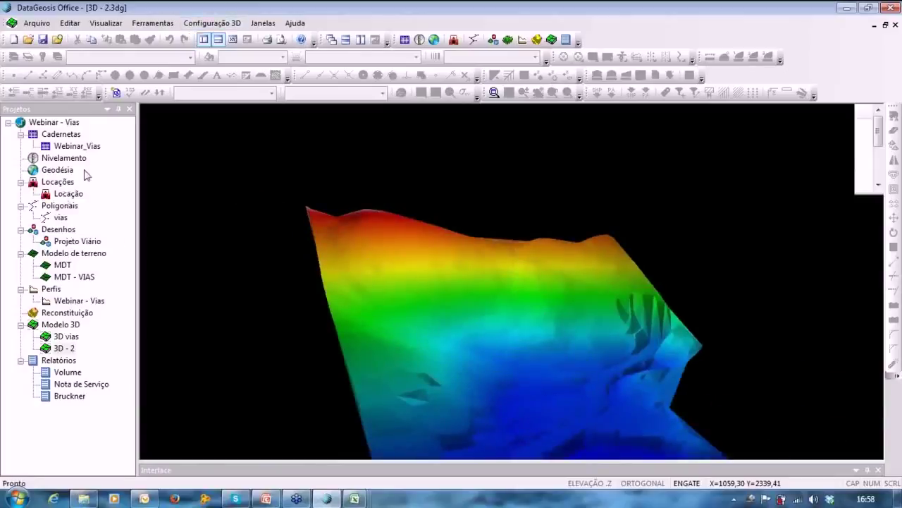
Open the Webinar_Vias field book and its Webinar - Vias profile drawing, panning across the cut-fill graph.
click(77, 146)
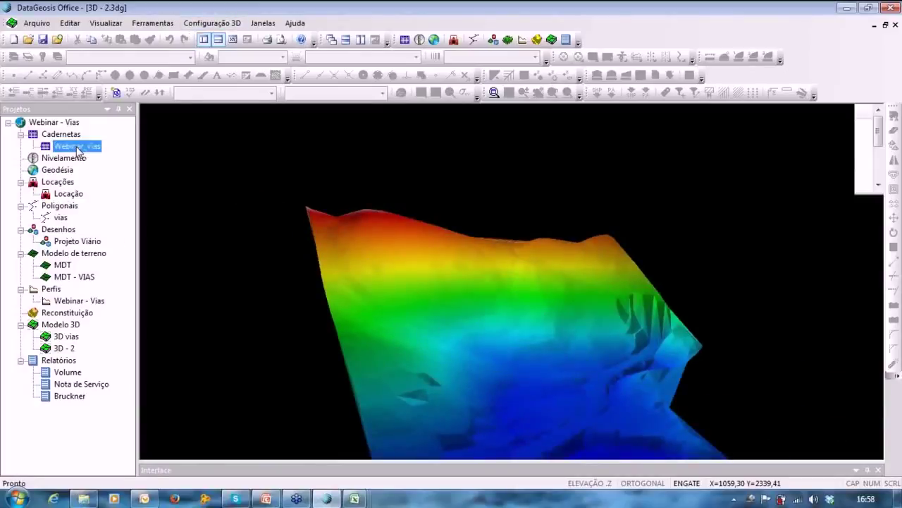
double_click(76, 146)
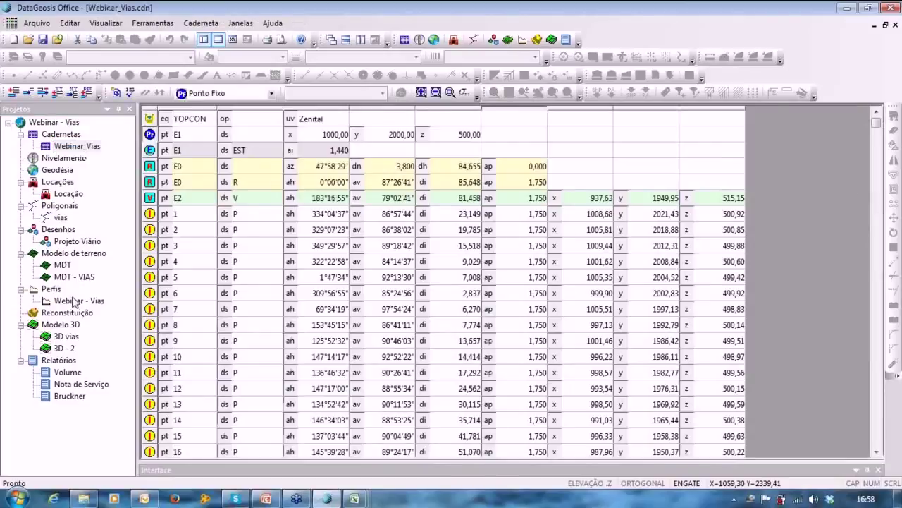
double_click(79, 300)
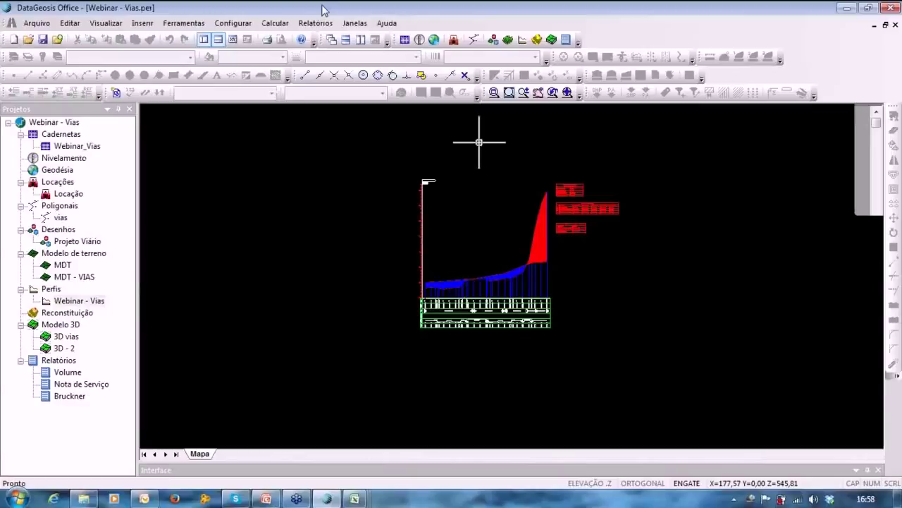
middle_drag(467, 188, 412, 214)
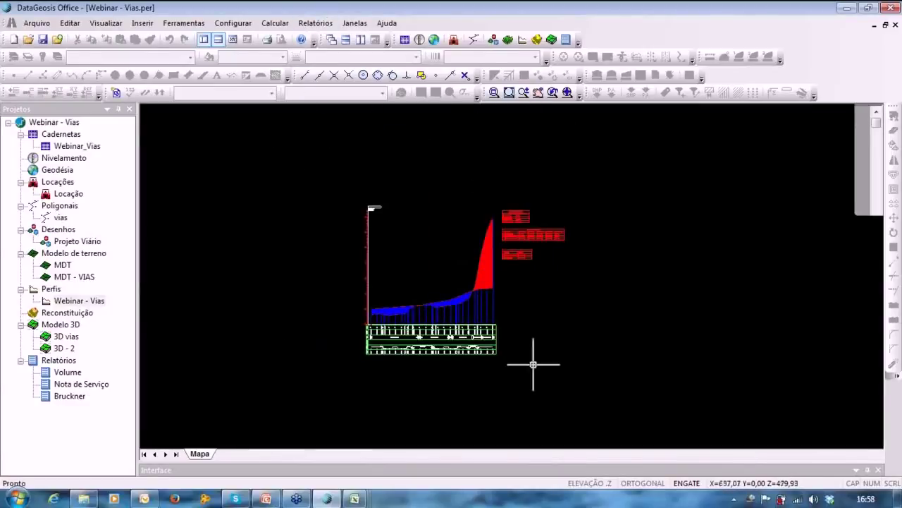
middle_drag(457, 300, 470, 287)
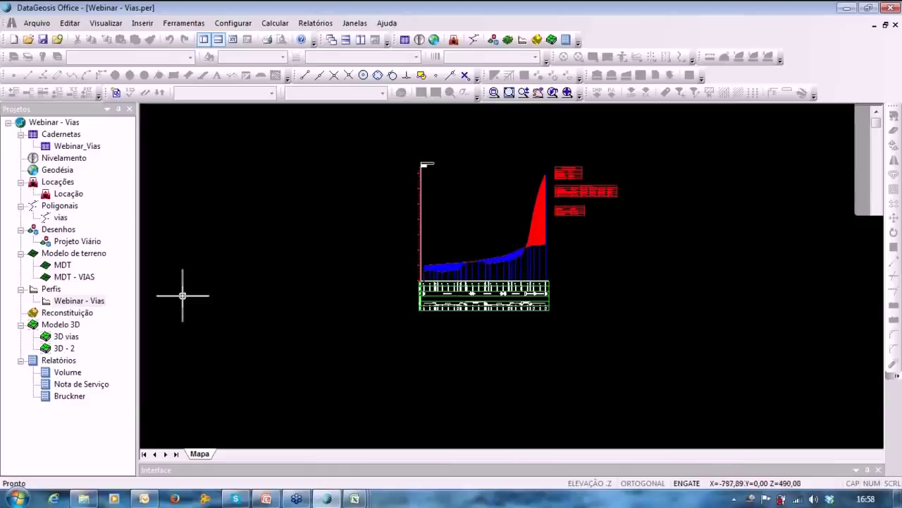
mouse_move(463, 207)
middle_down()
mouse_move(437, 217)
mouse_move(461, 242)
mouse_move(448, 239)
middle_up()
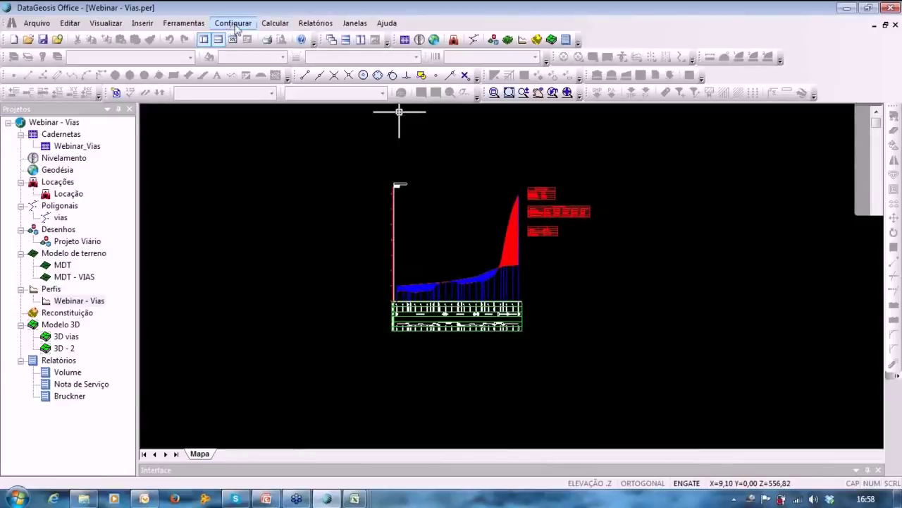
middle_drag(492, 260, 470, 269)
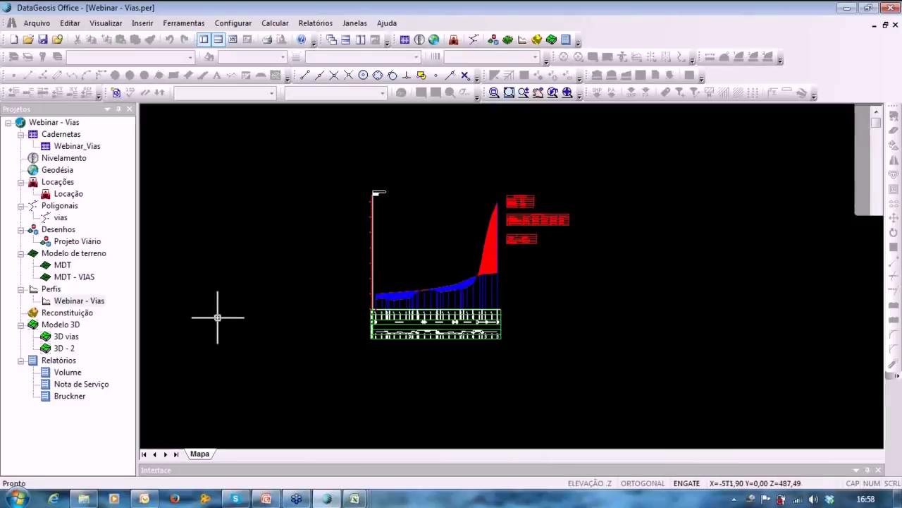
Launch Bloco de Notas via the Start menu search for 'bloco' and begin typing the contact's e-mail address.
click(16, 498)
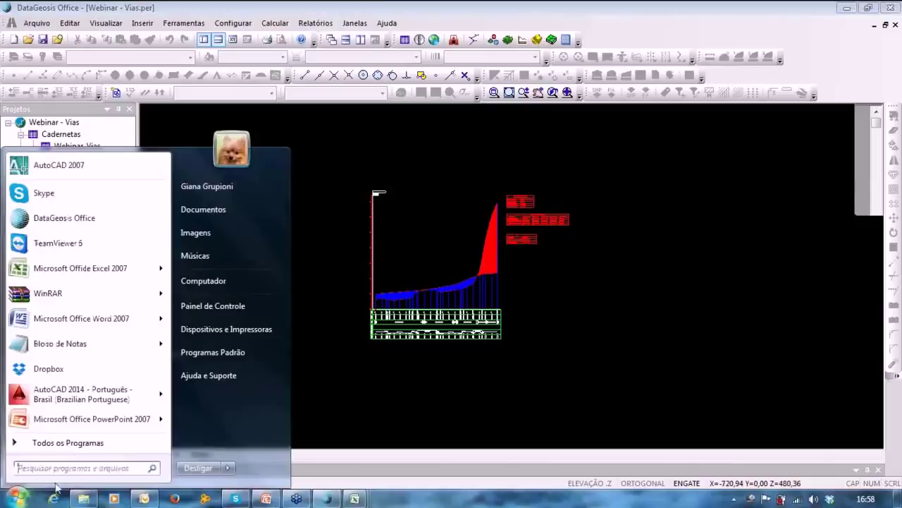
click(71, 468)
text(bloco)
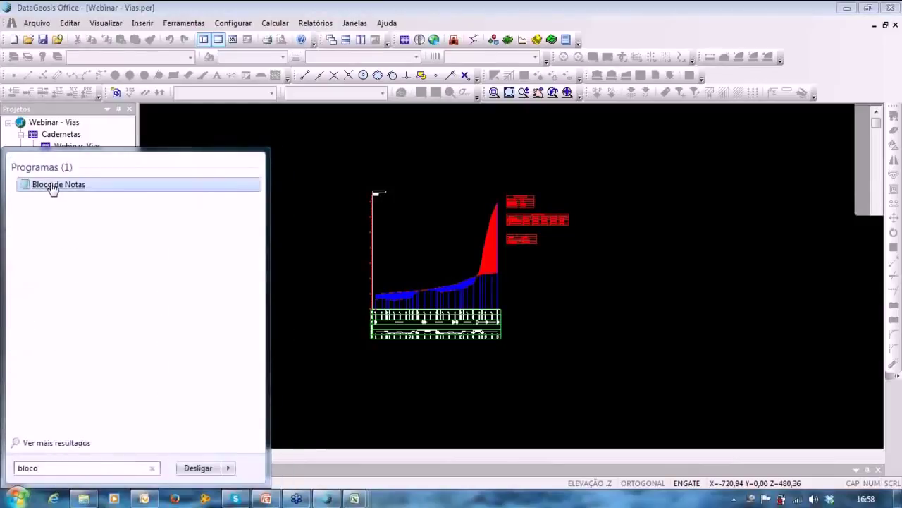
click(53, 185)
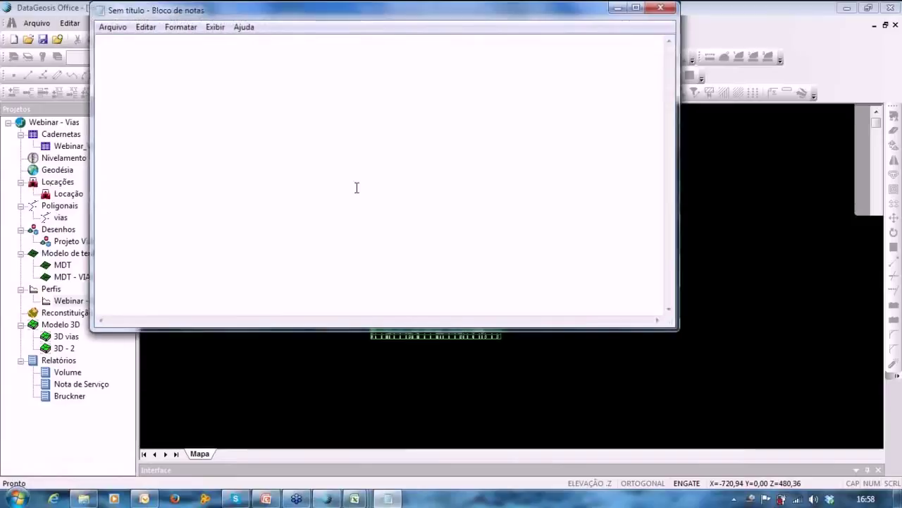
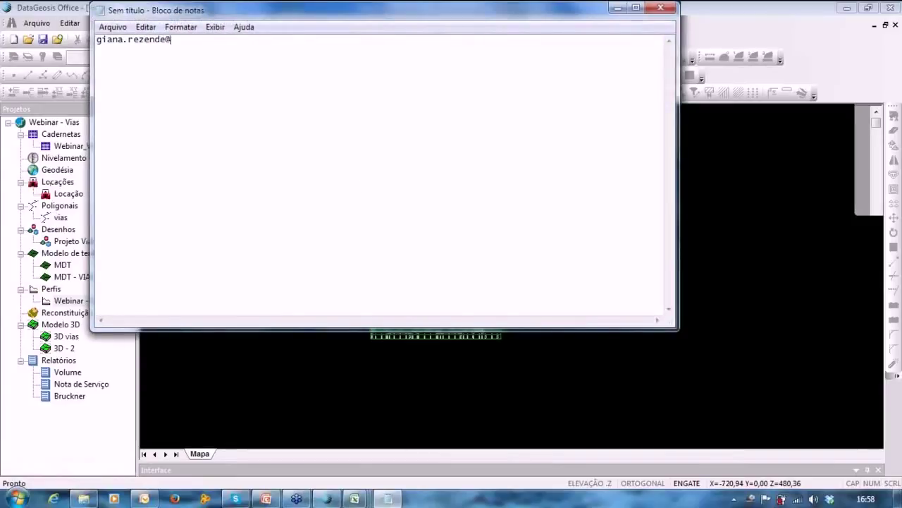